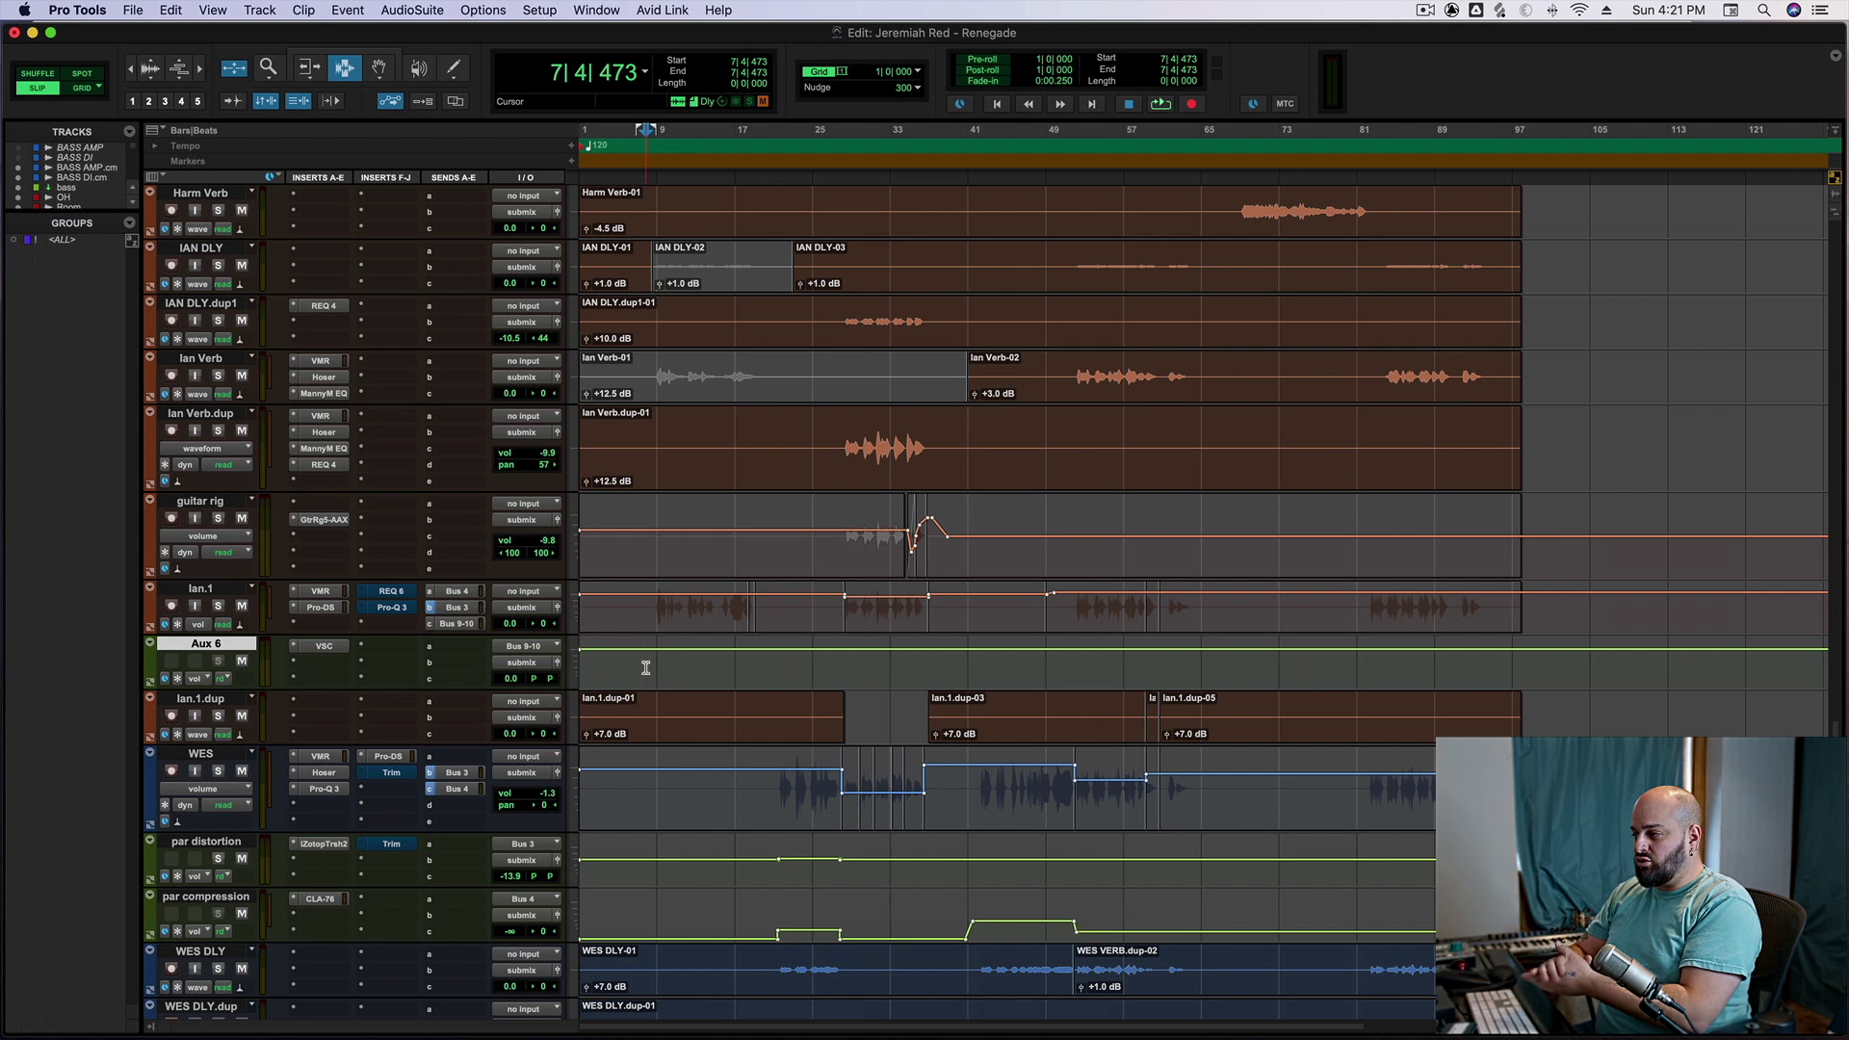
Bypass every active insert on the WES vocal track except Trim, with the edit cursor at the start of its first phrase
left_click(780, 788)
key("t")
key("t")
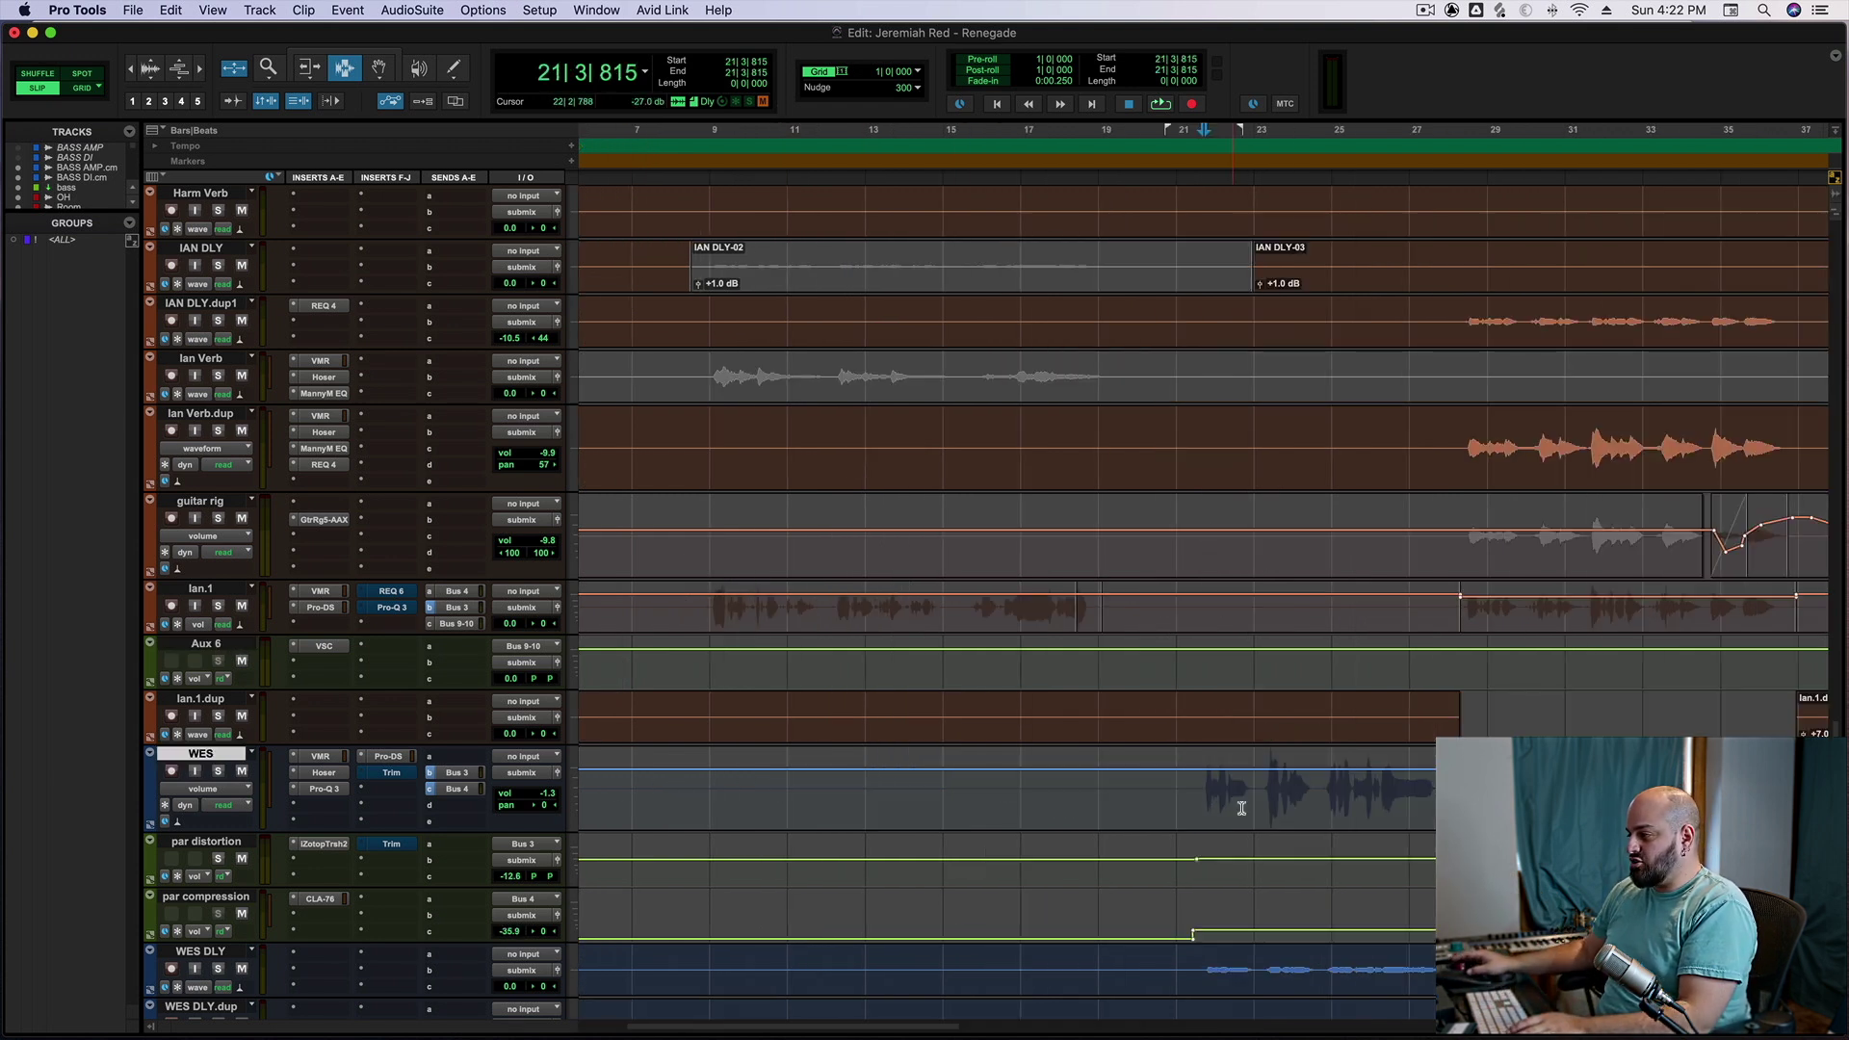
left_click(1199, 808)
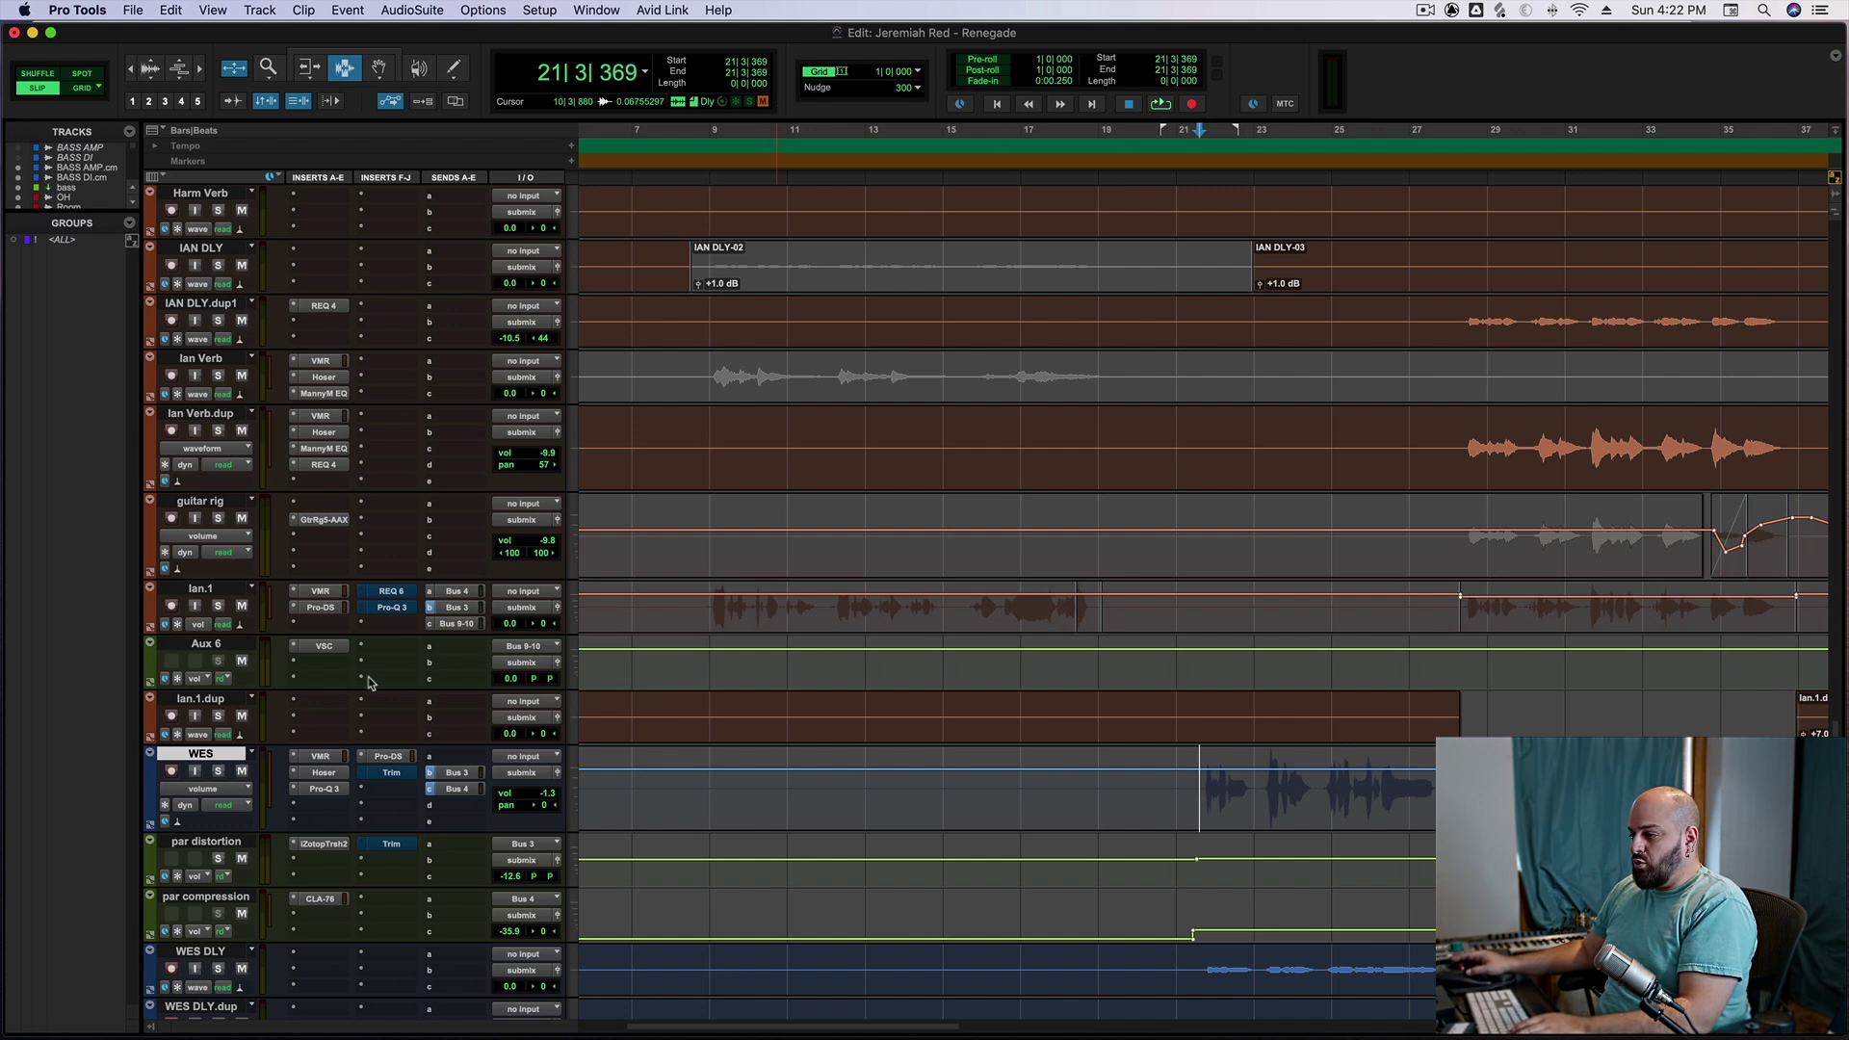
left_click(330, 761, "shift+super")
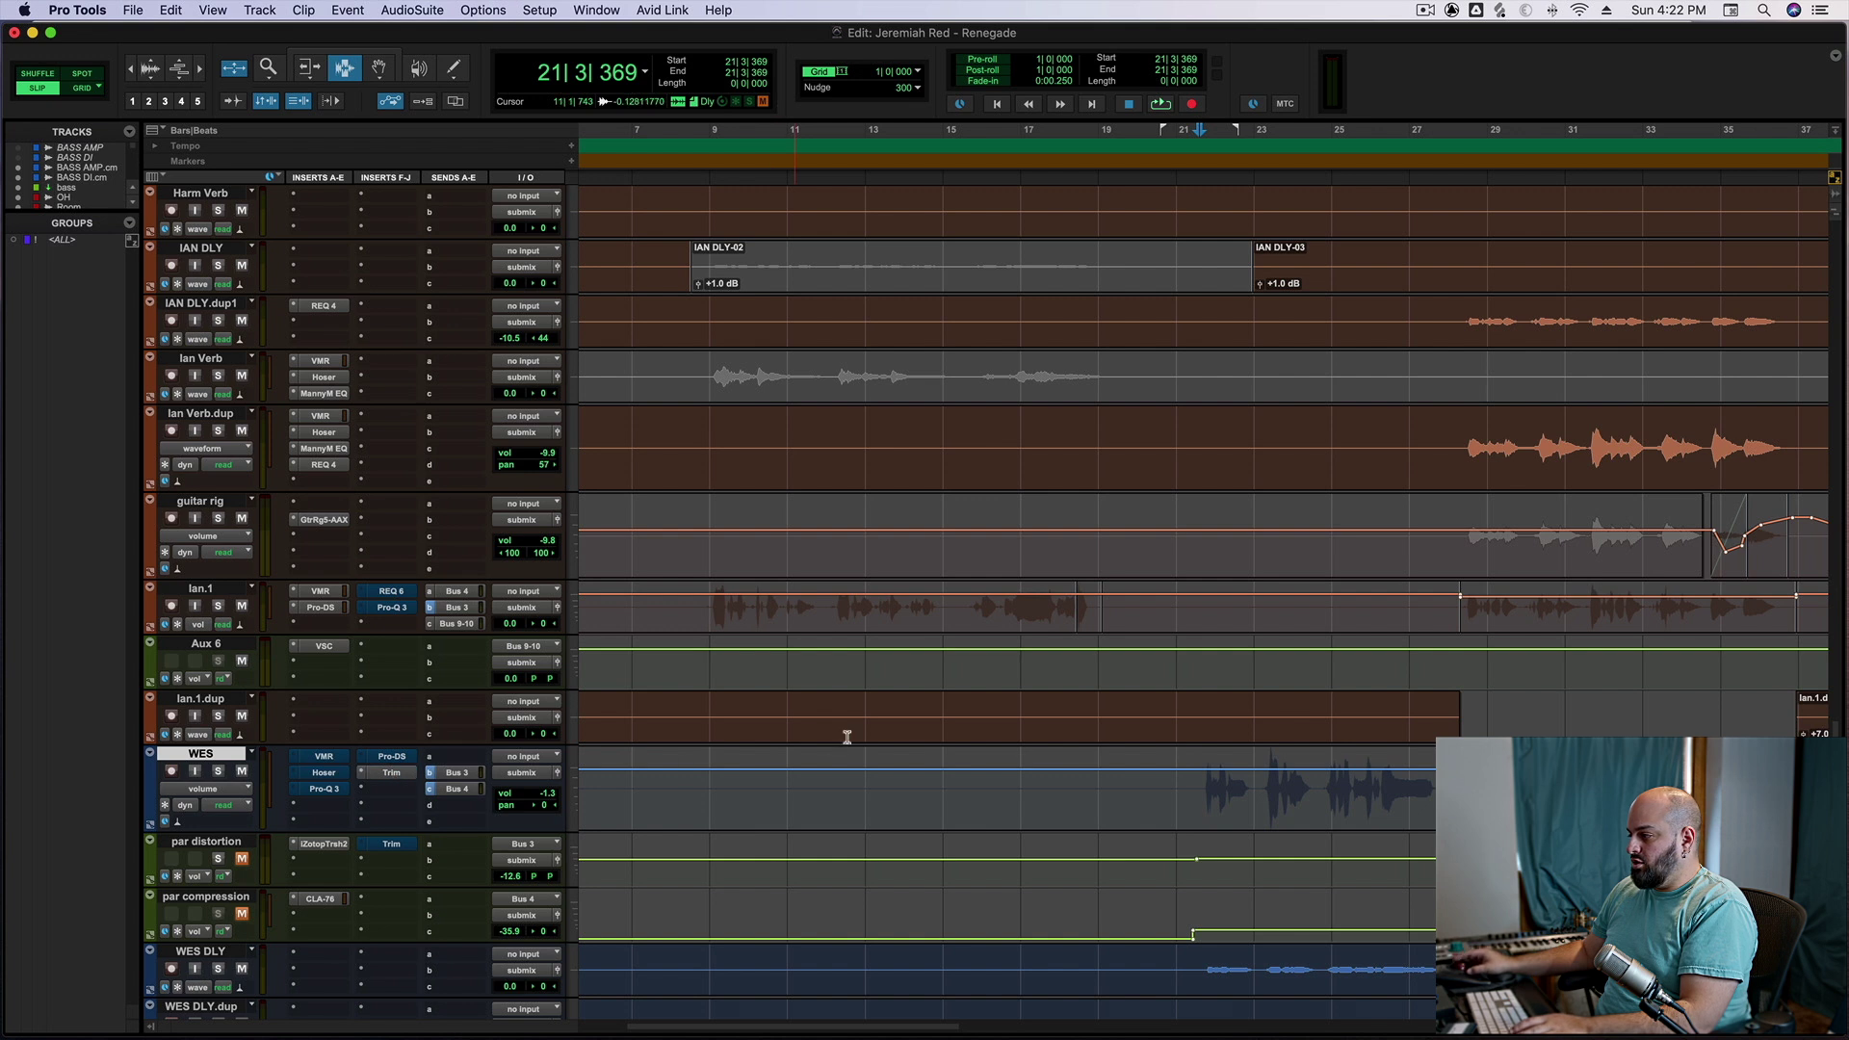
Open the Trim plug-in on the WES track and play the unprocessed vocal from just before its first phrase
left_click(391, 773)
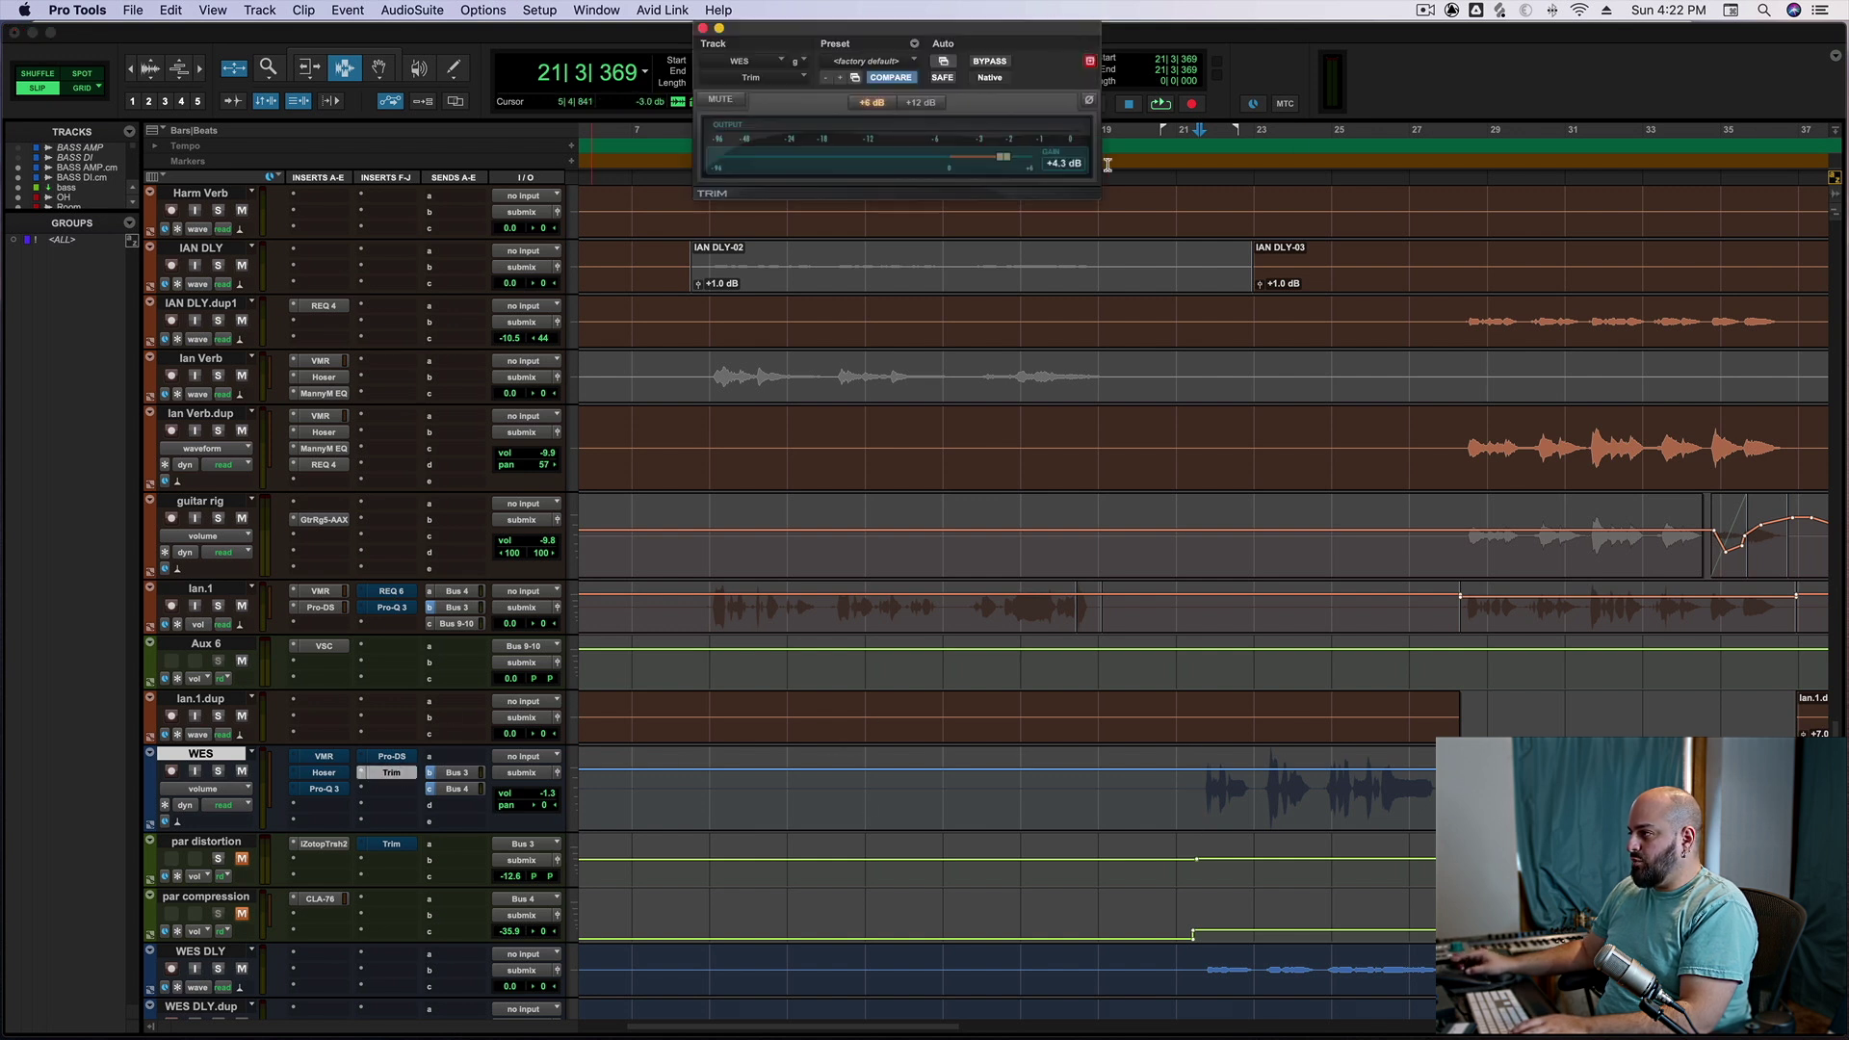
left_click(1194, 774)
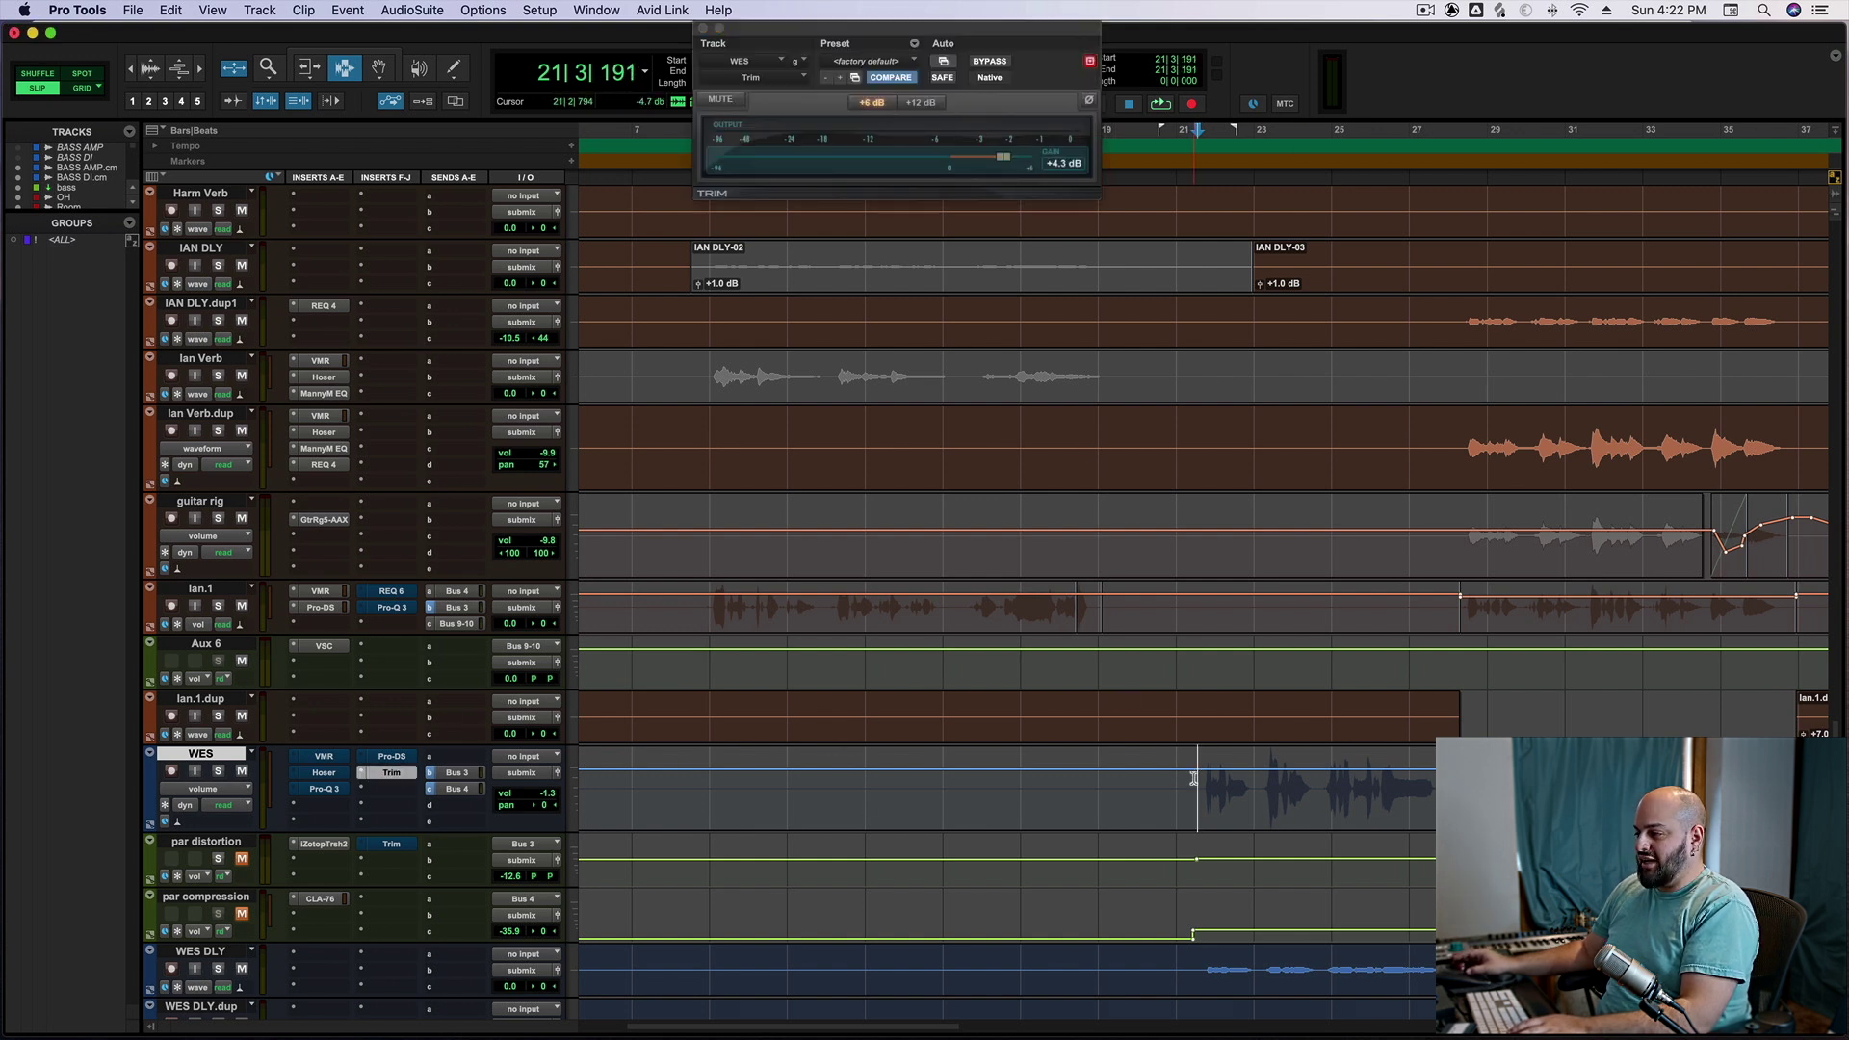
key("space")
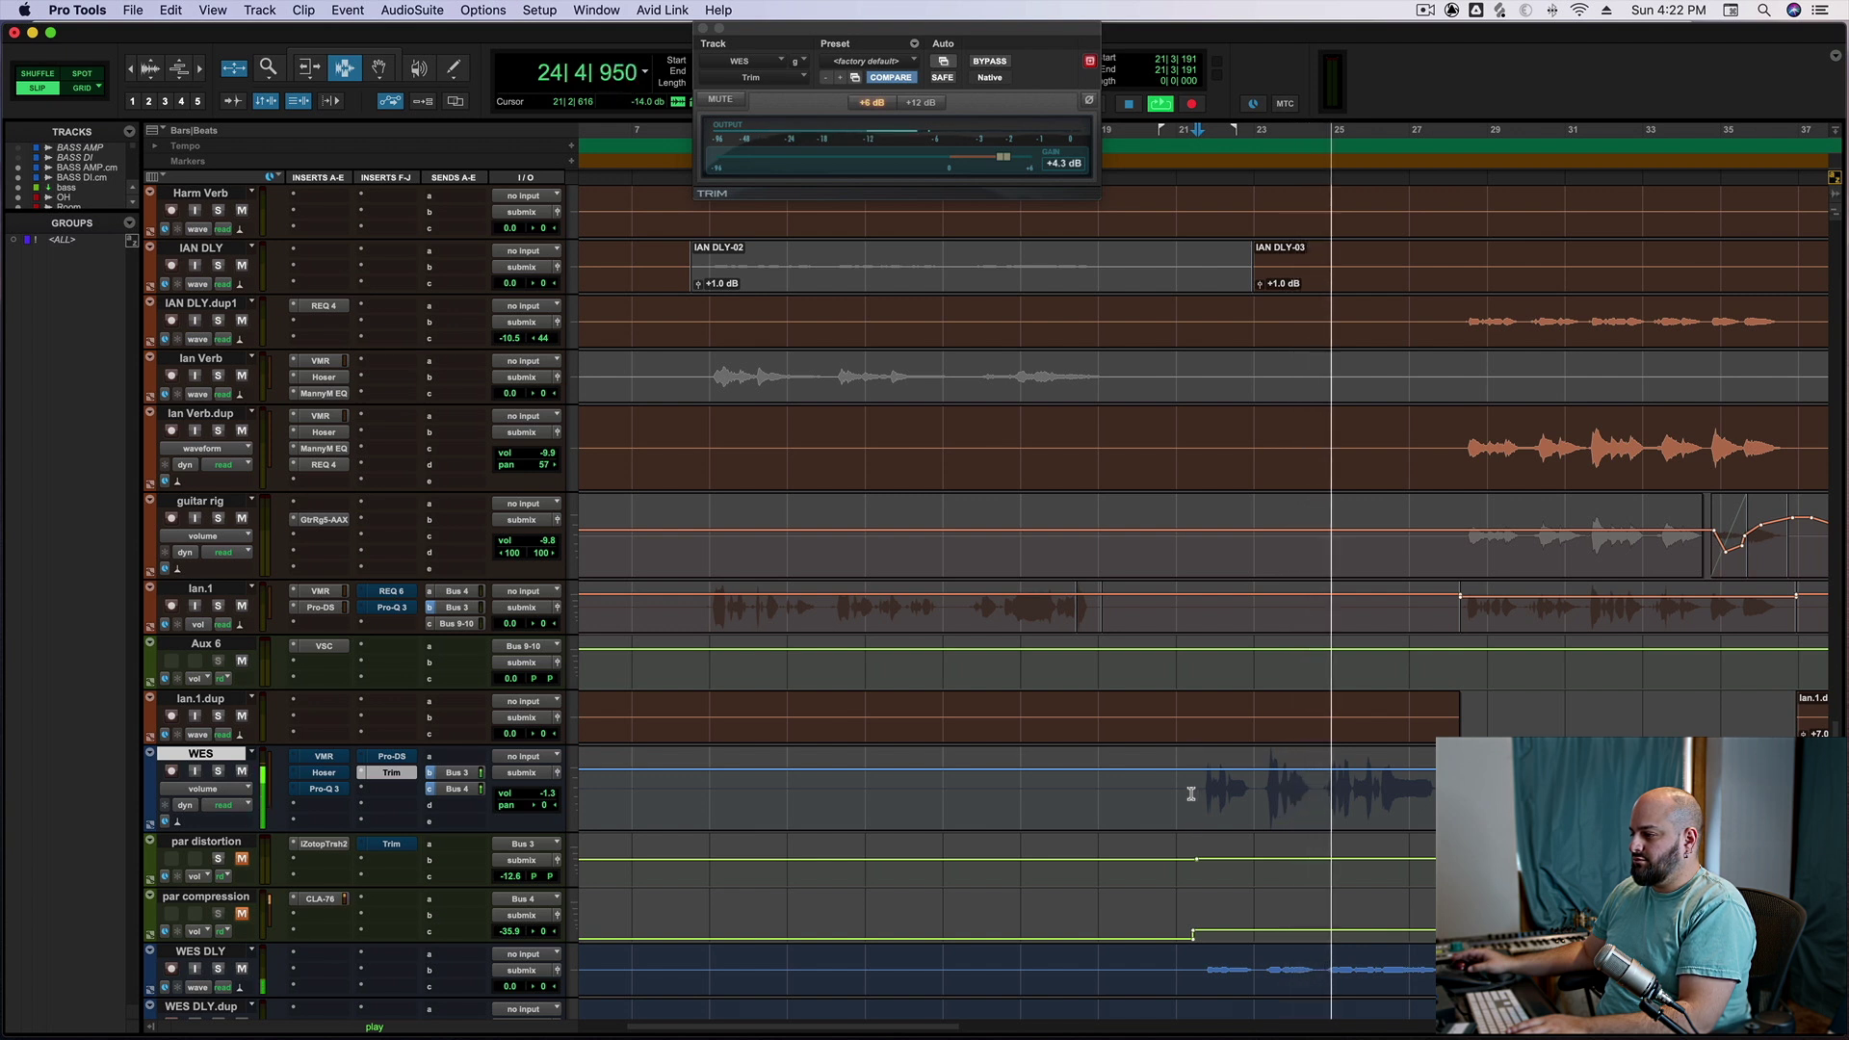
left_click(1192, 794)
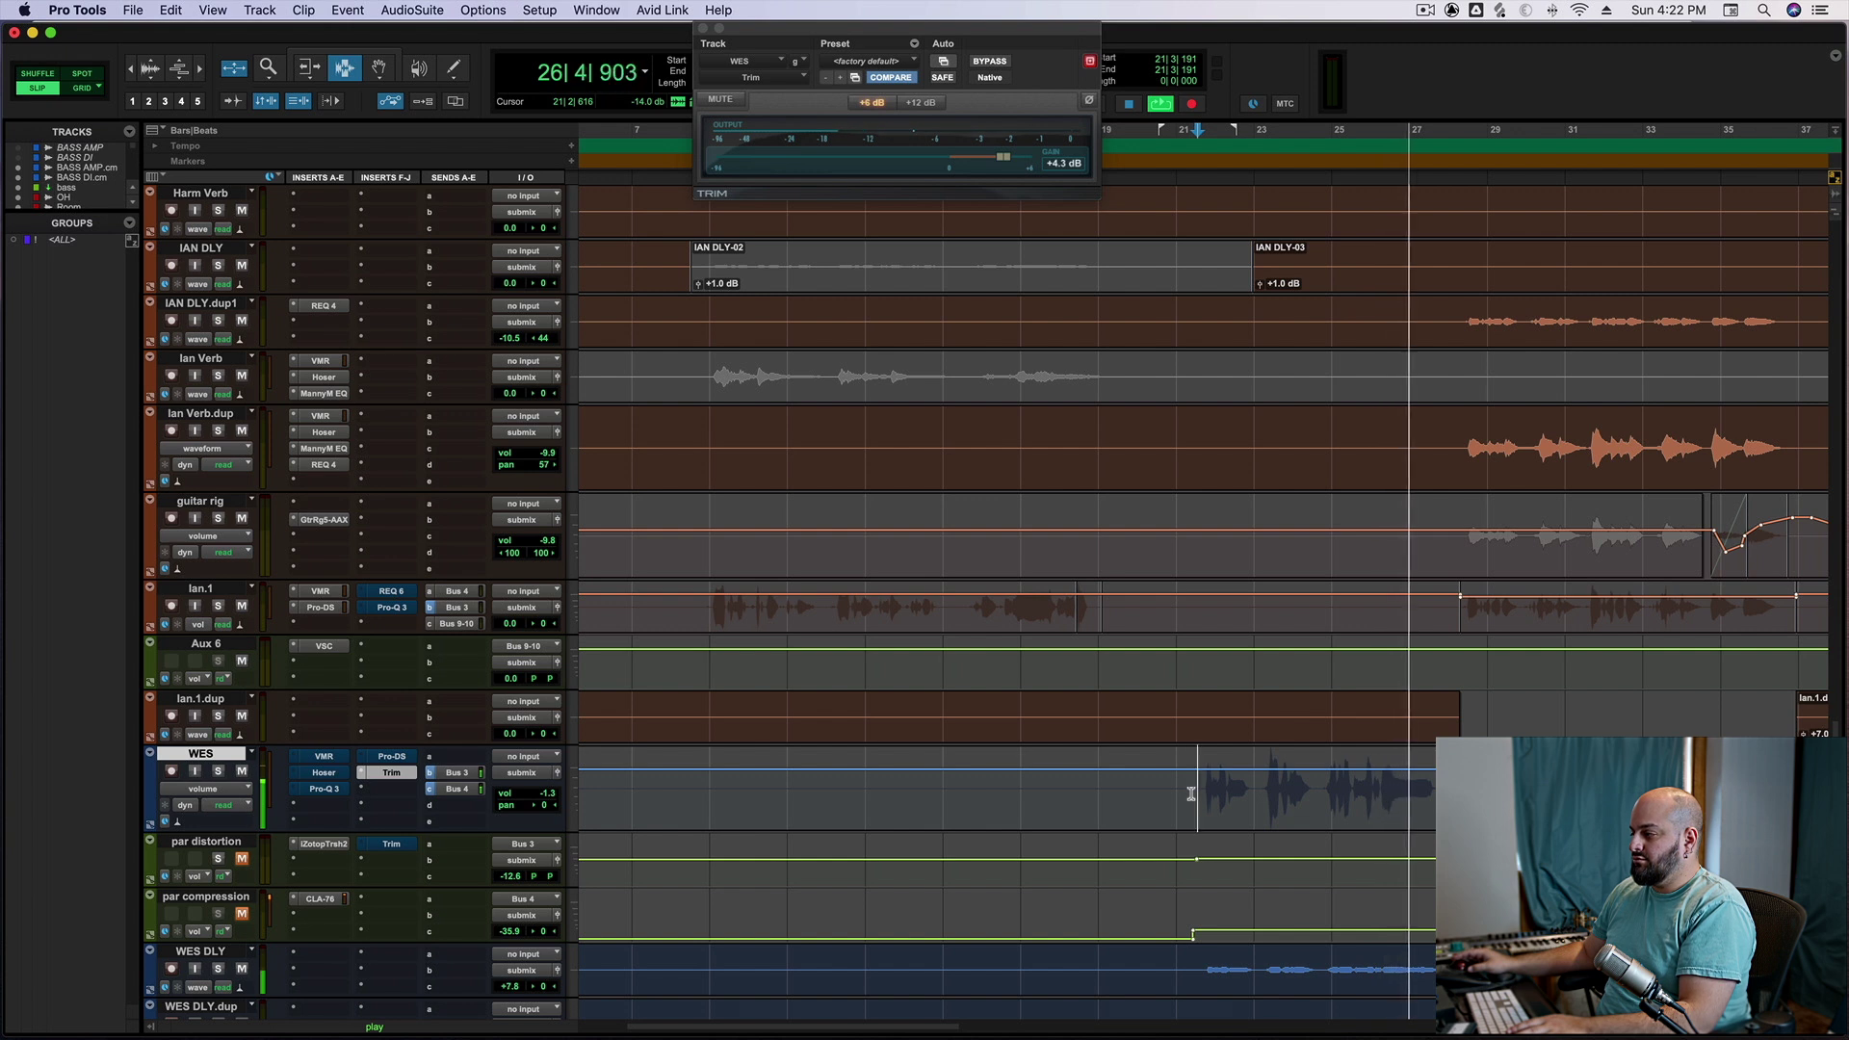
key("space")
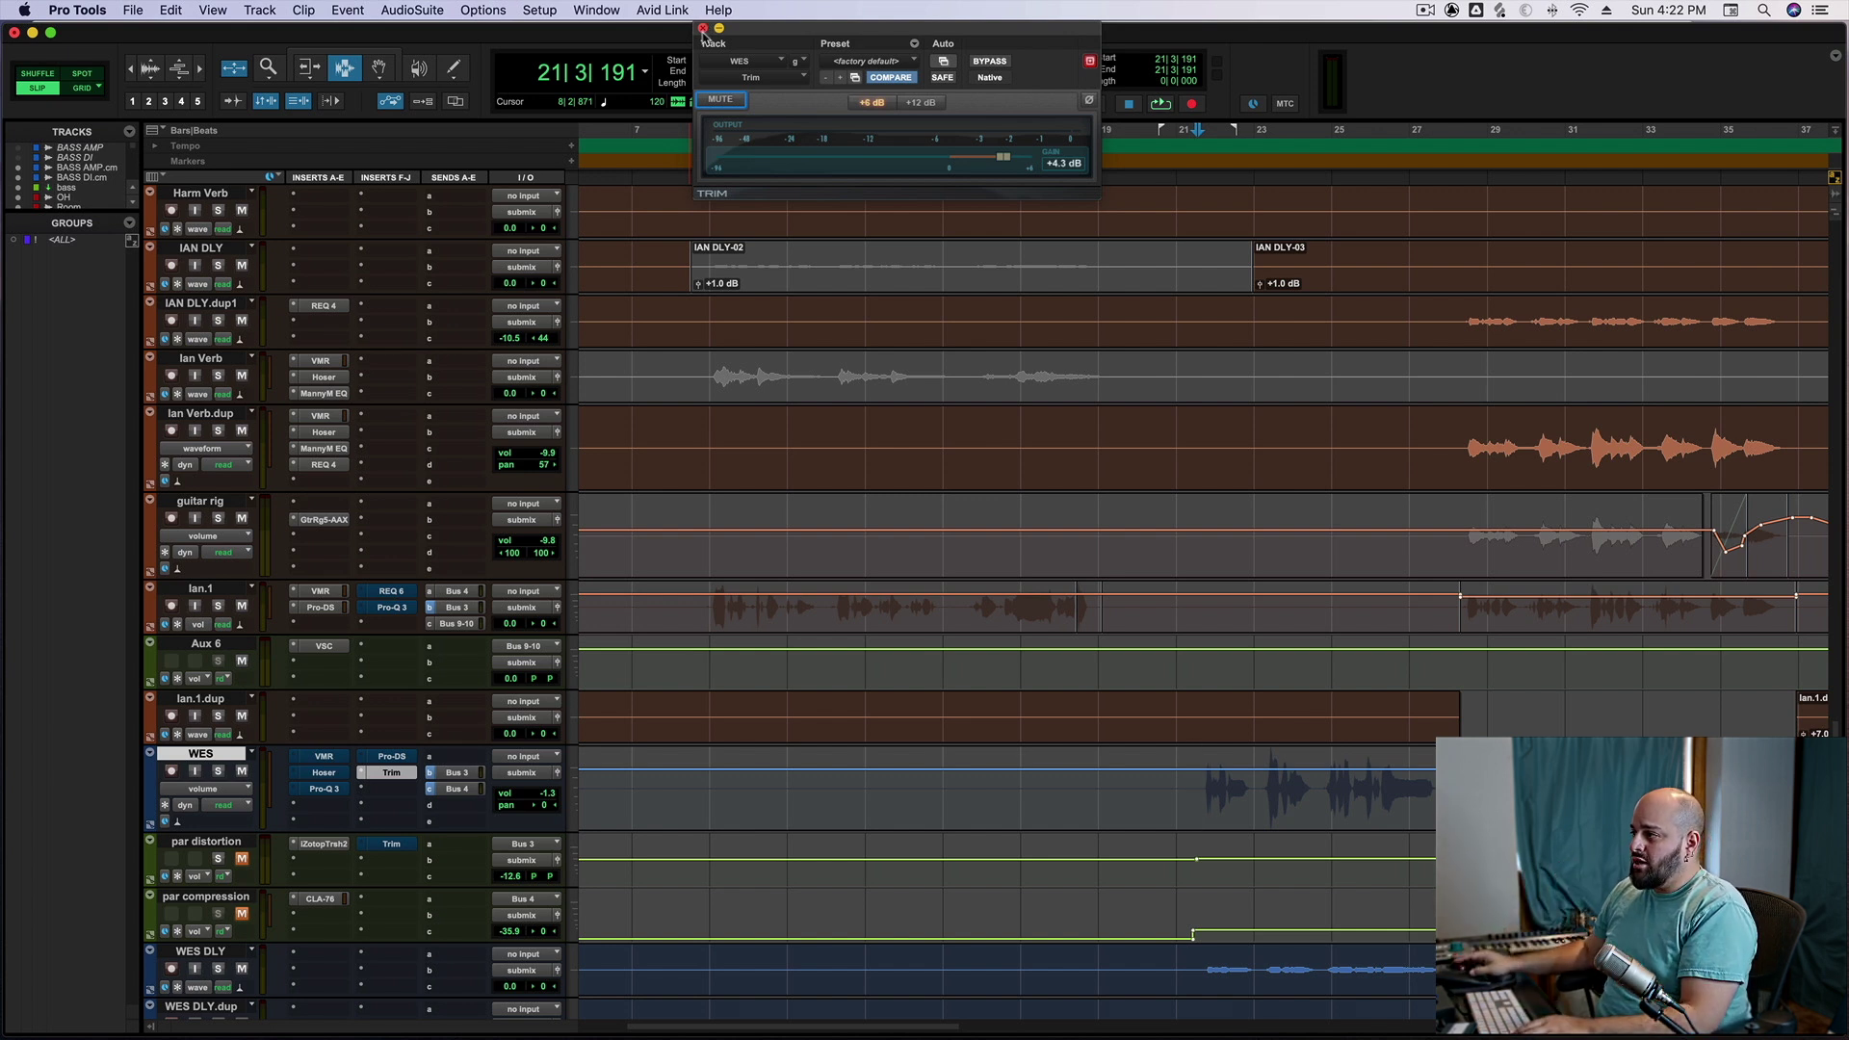
Open the Virtual Mix Rack on the WES track, take it out of bypass and play the processed vocal
left_click(321, 758)
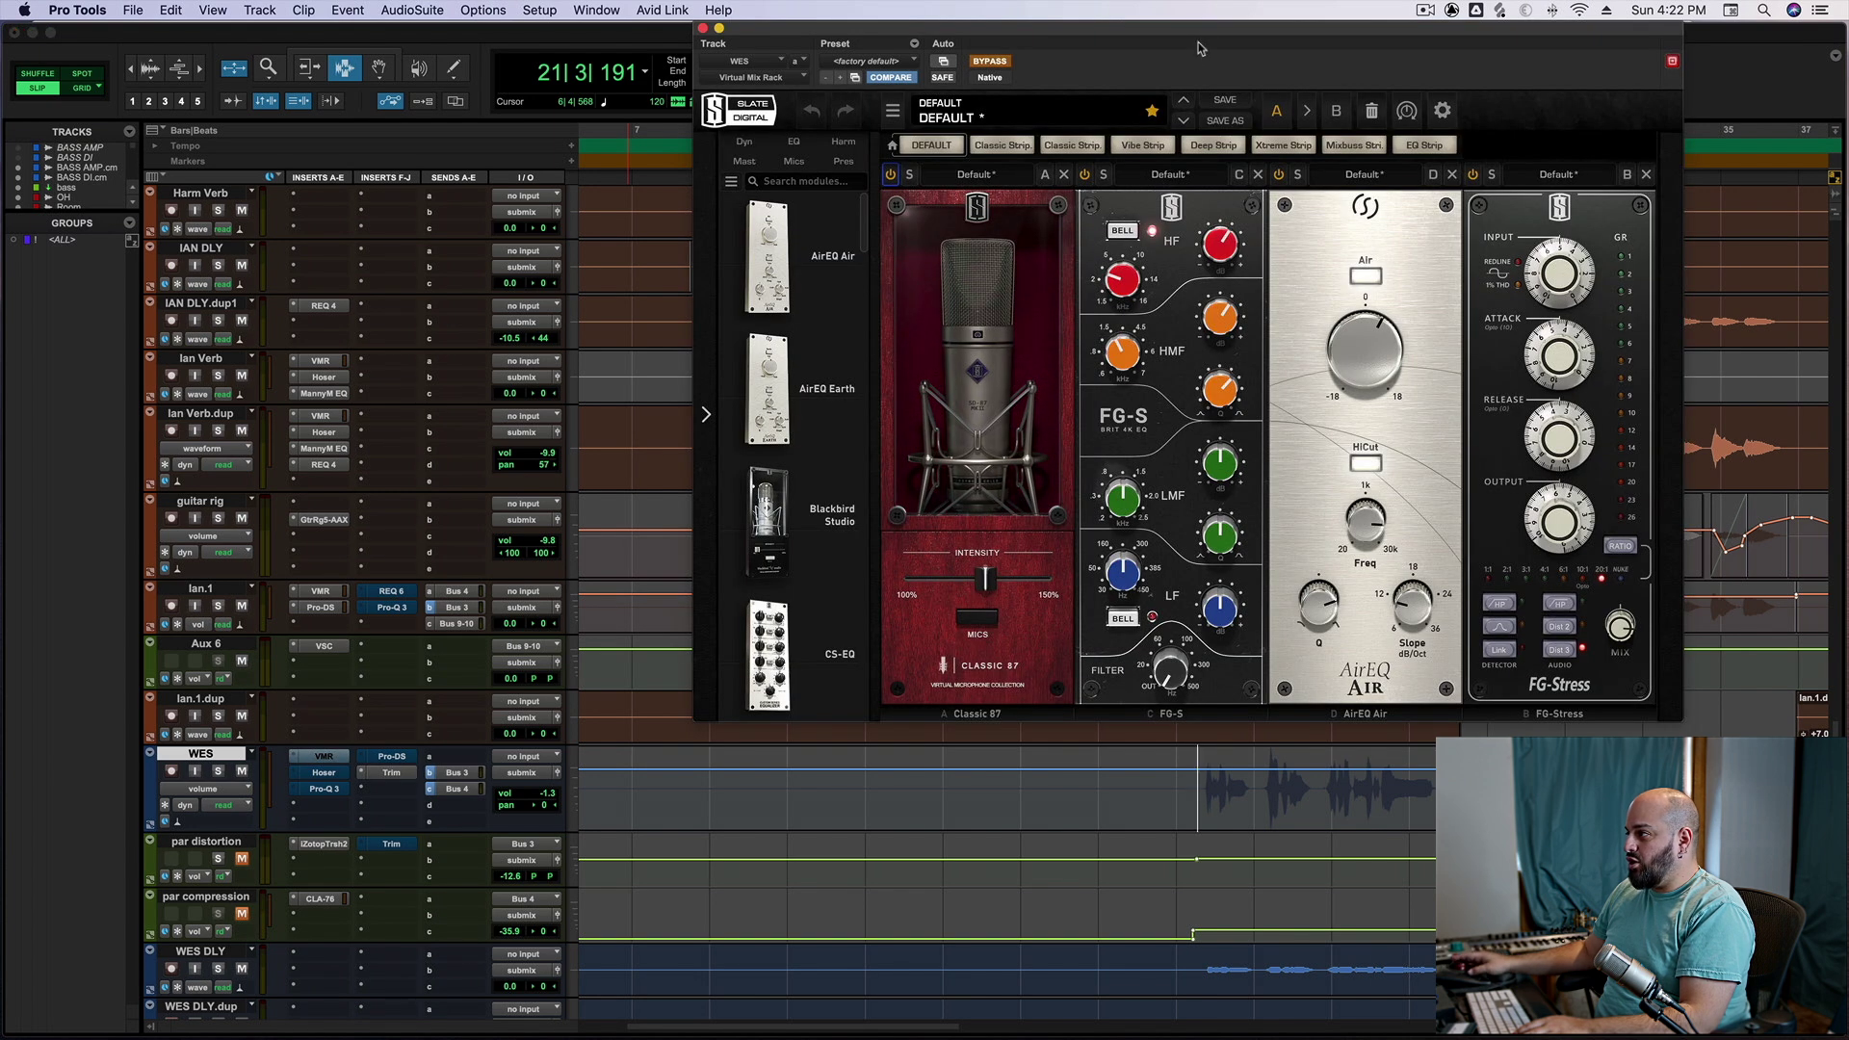
left_click_drag(1199, 47, 949, 9)
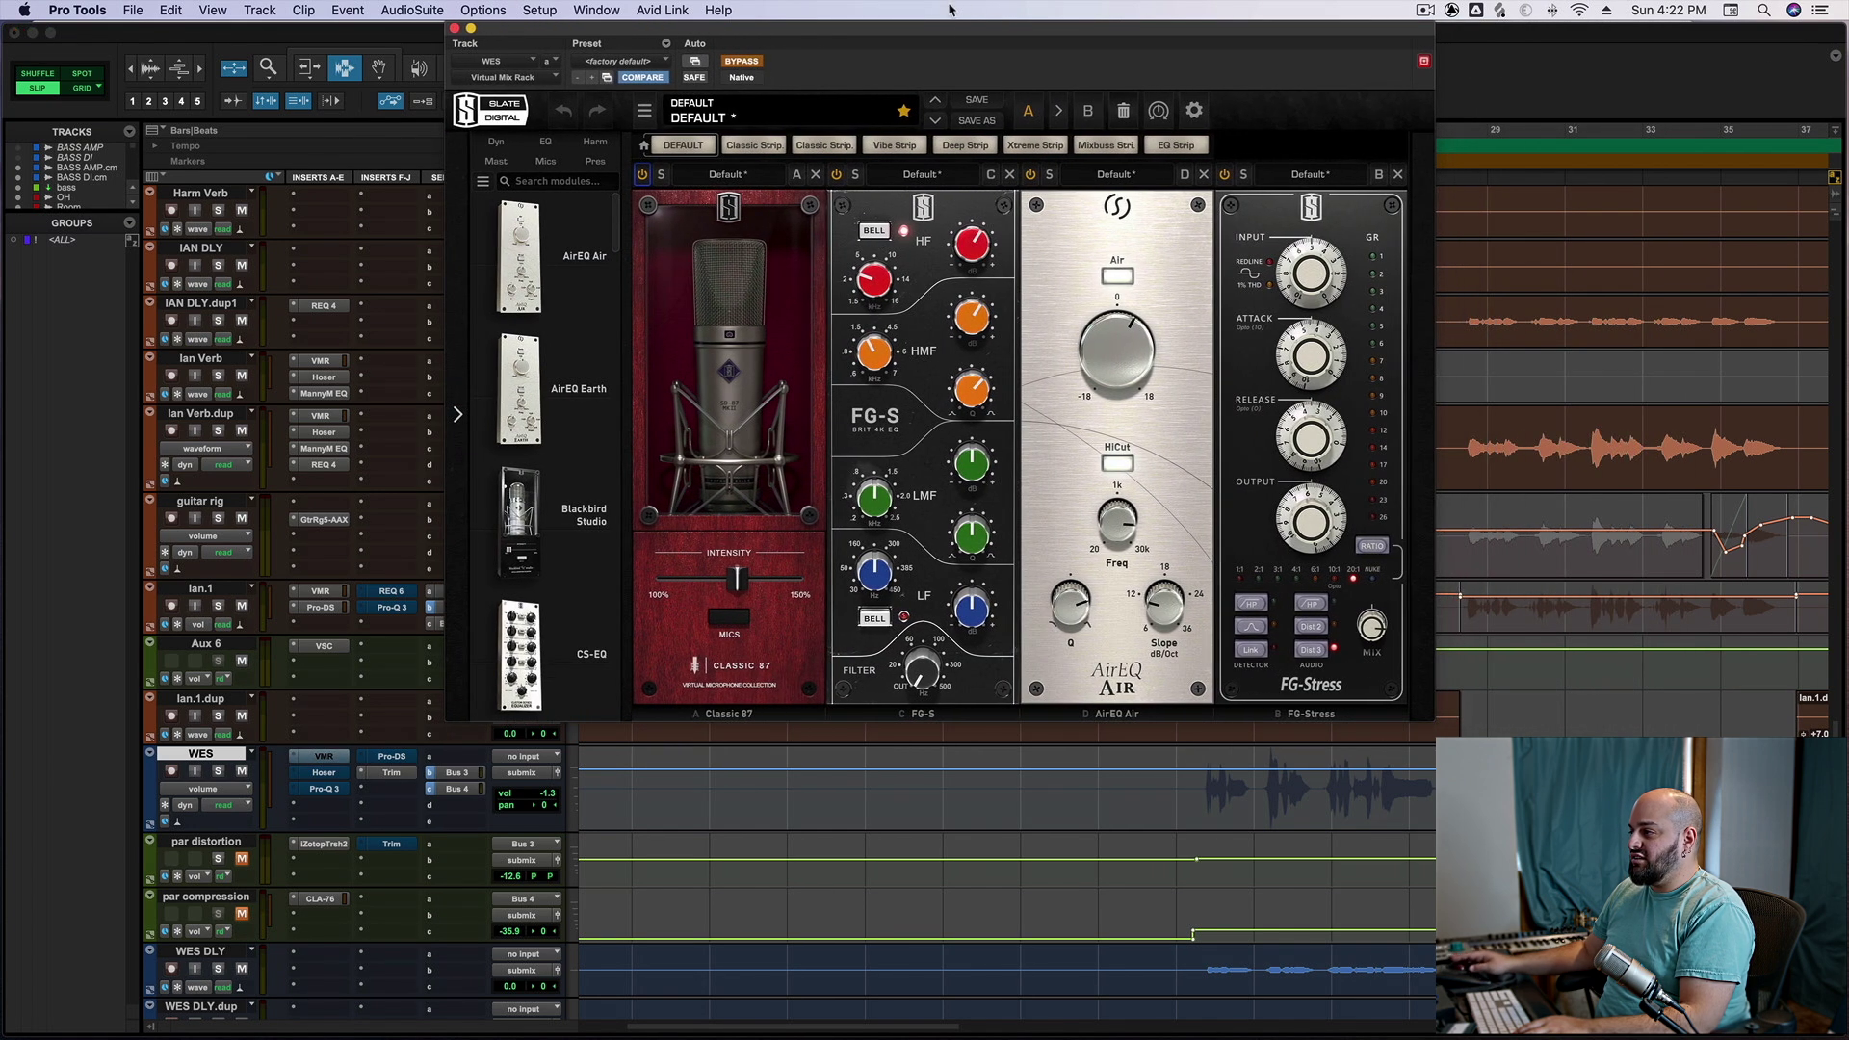
left_click(750, 62)
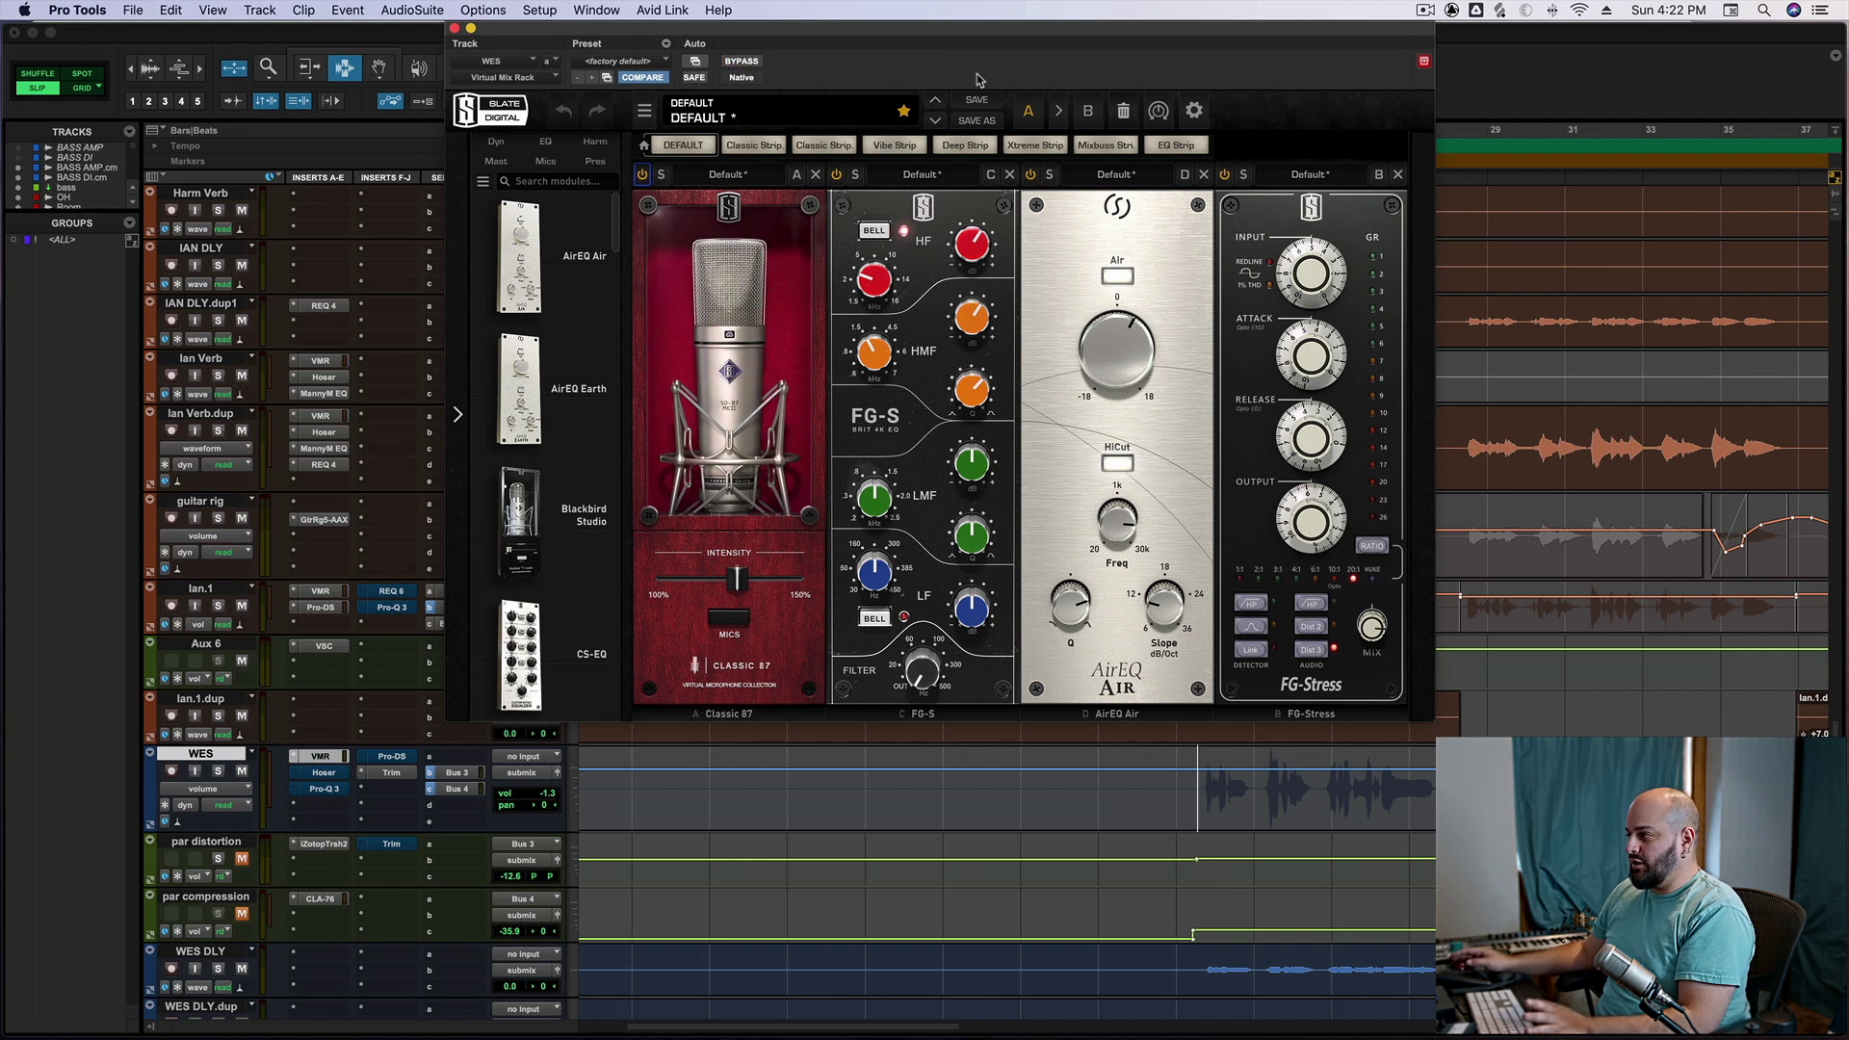
key("space")
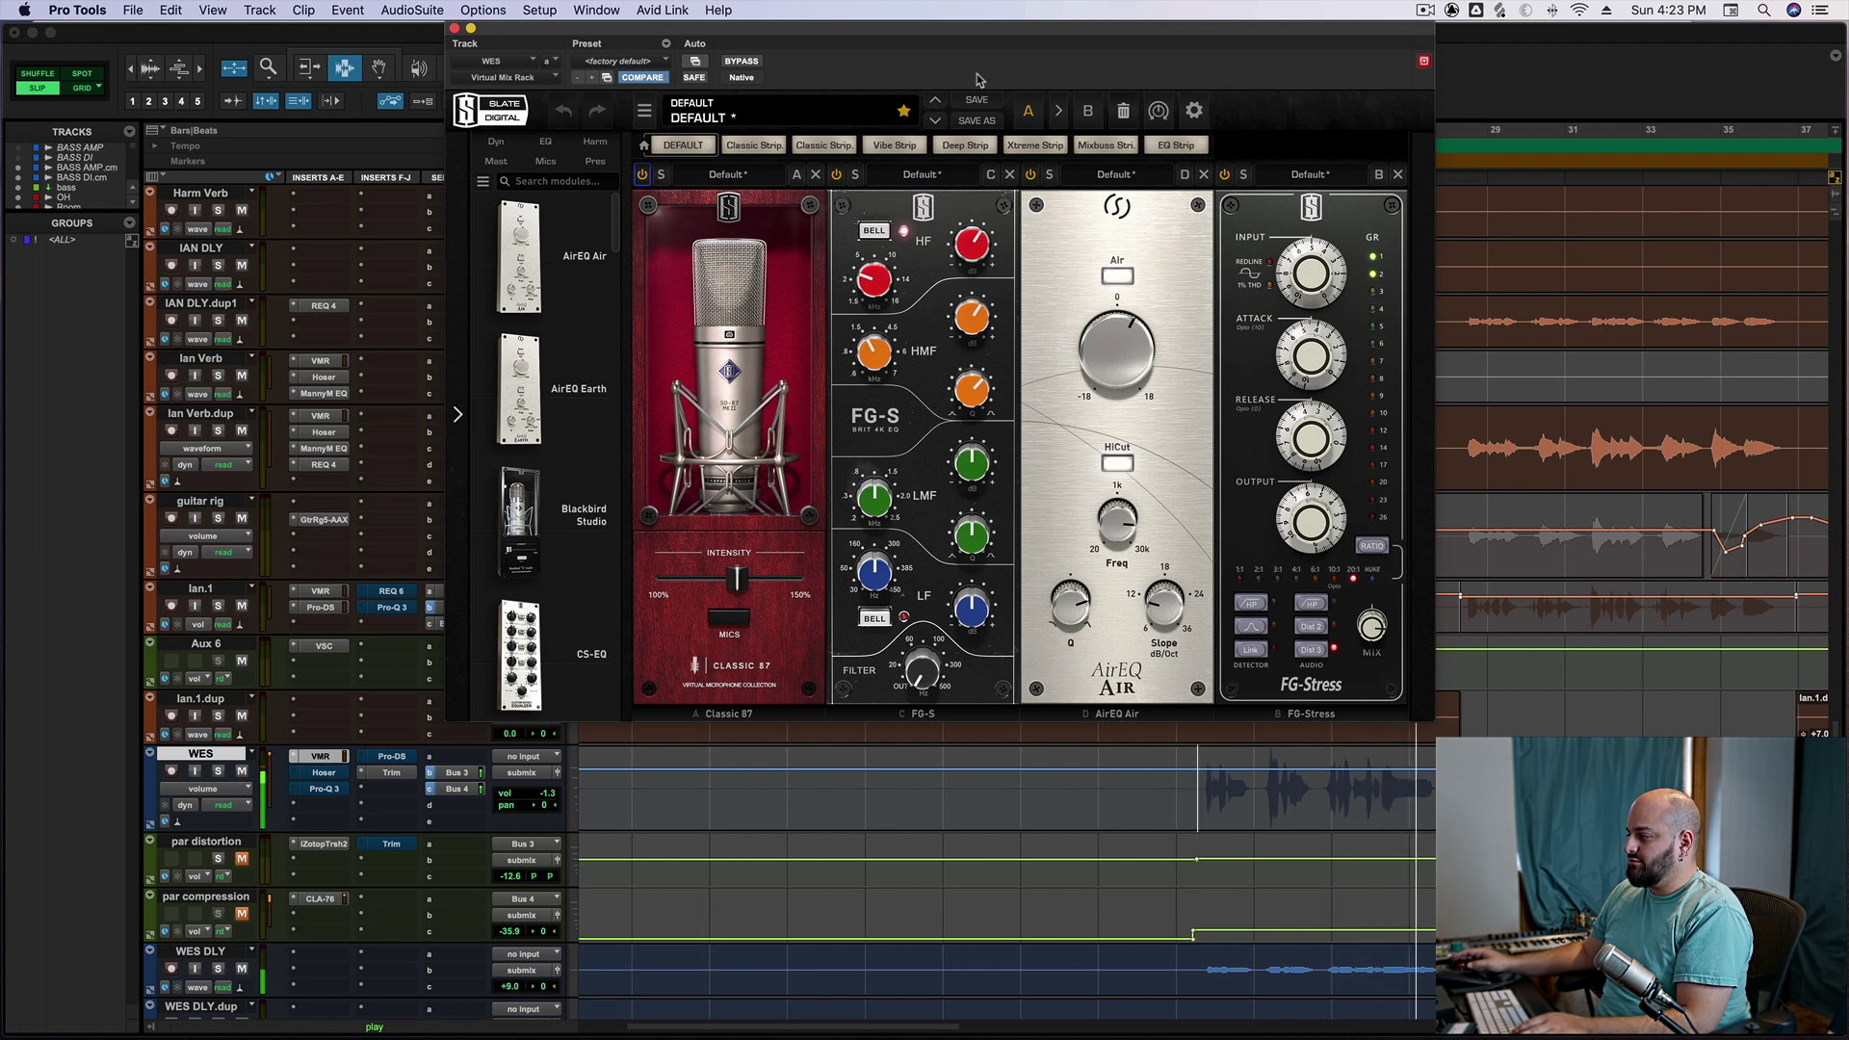
key("space")
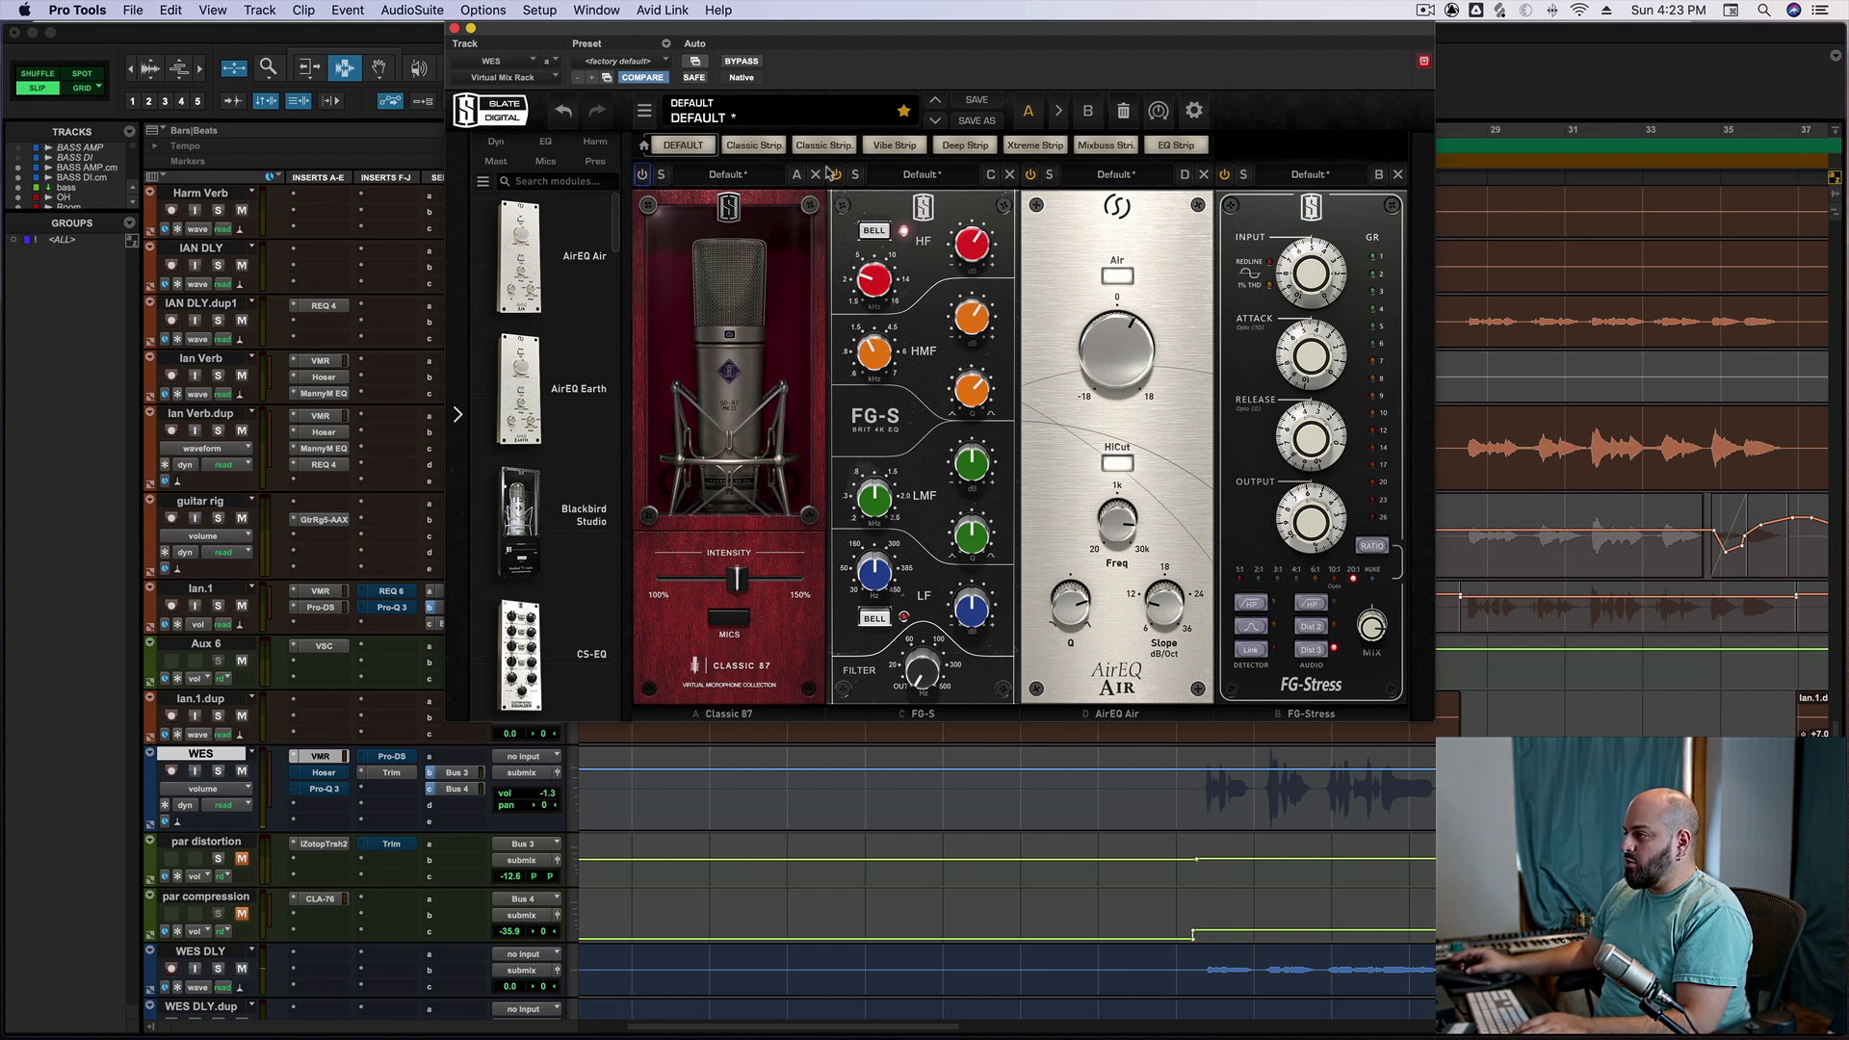
Switch off the rack modules ahead of FG-Stress and audition the FG-S equalizer's contribution during playback
left_click(1032, 177)
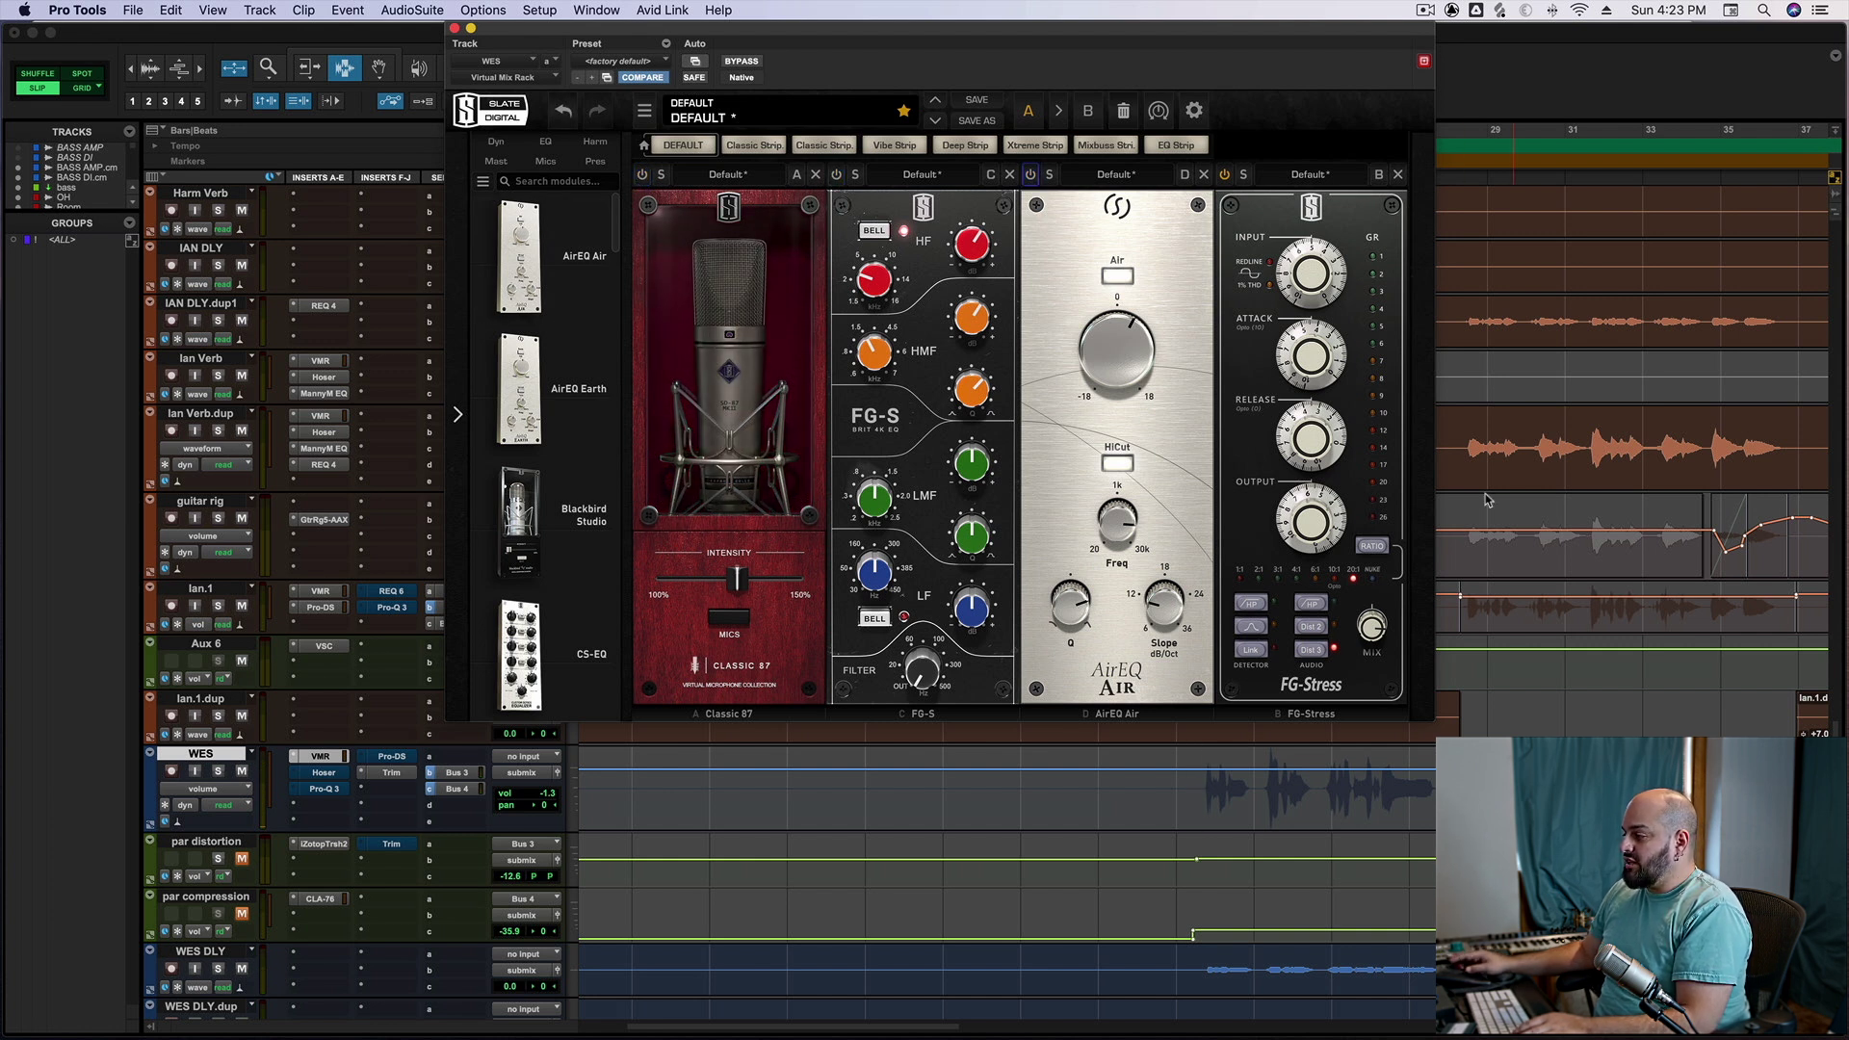
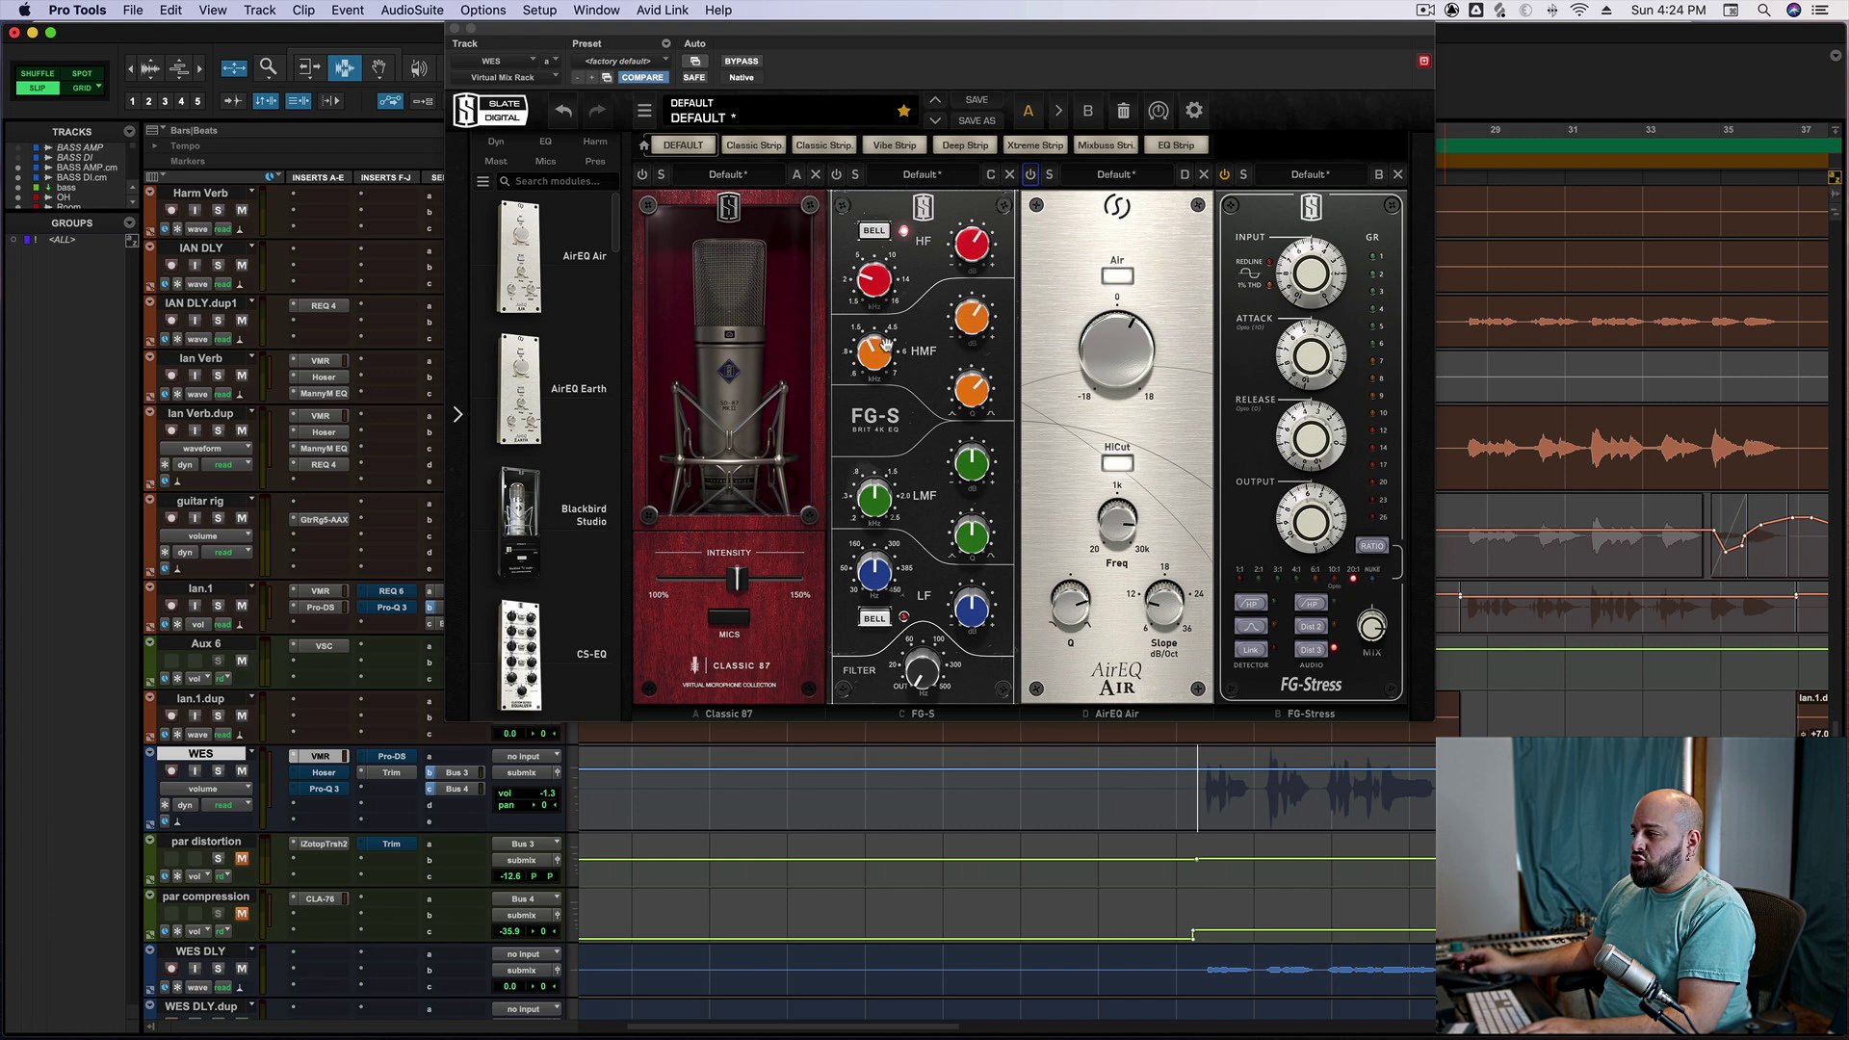
left_click(884, 349)
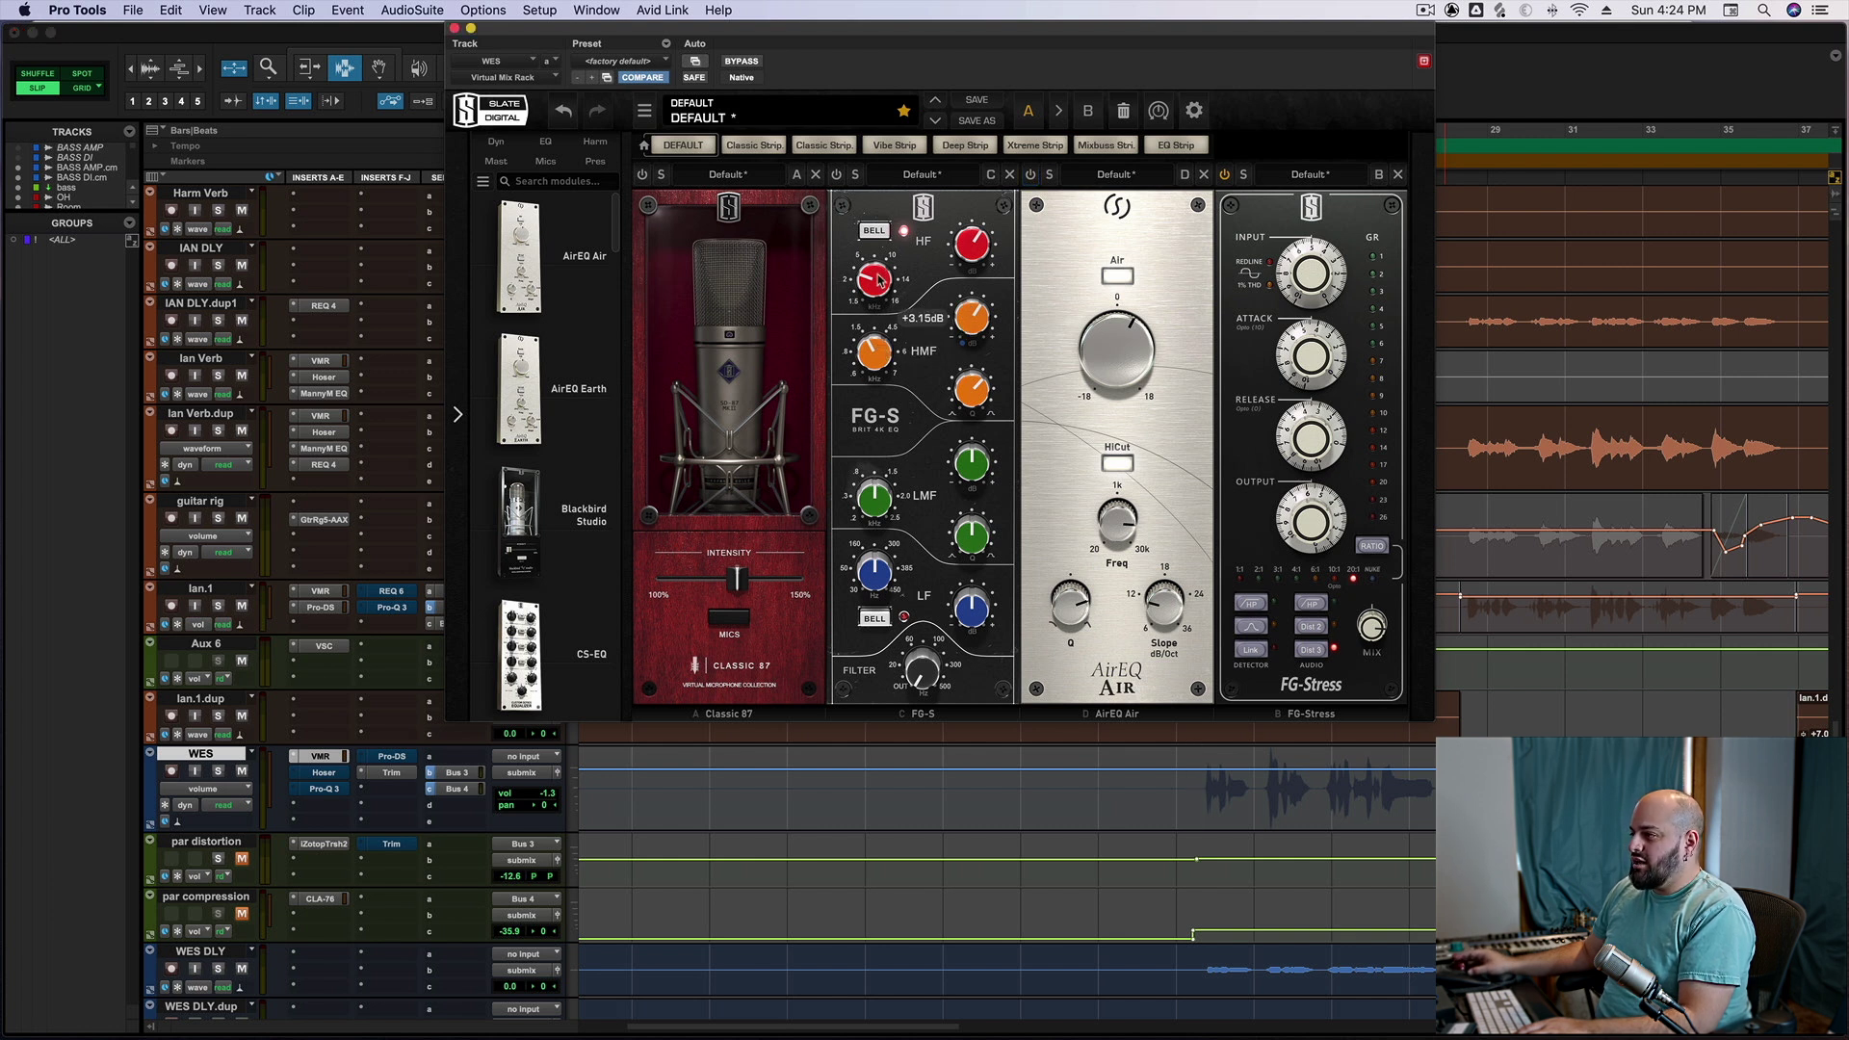
mouse_move(878, 279)
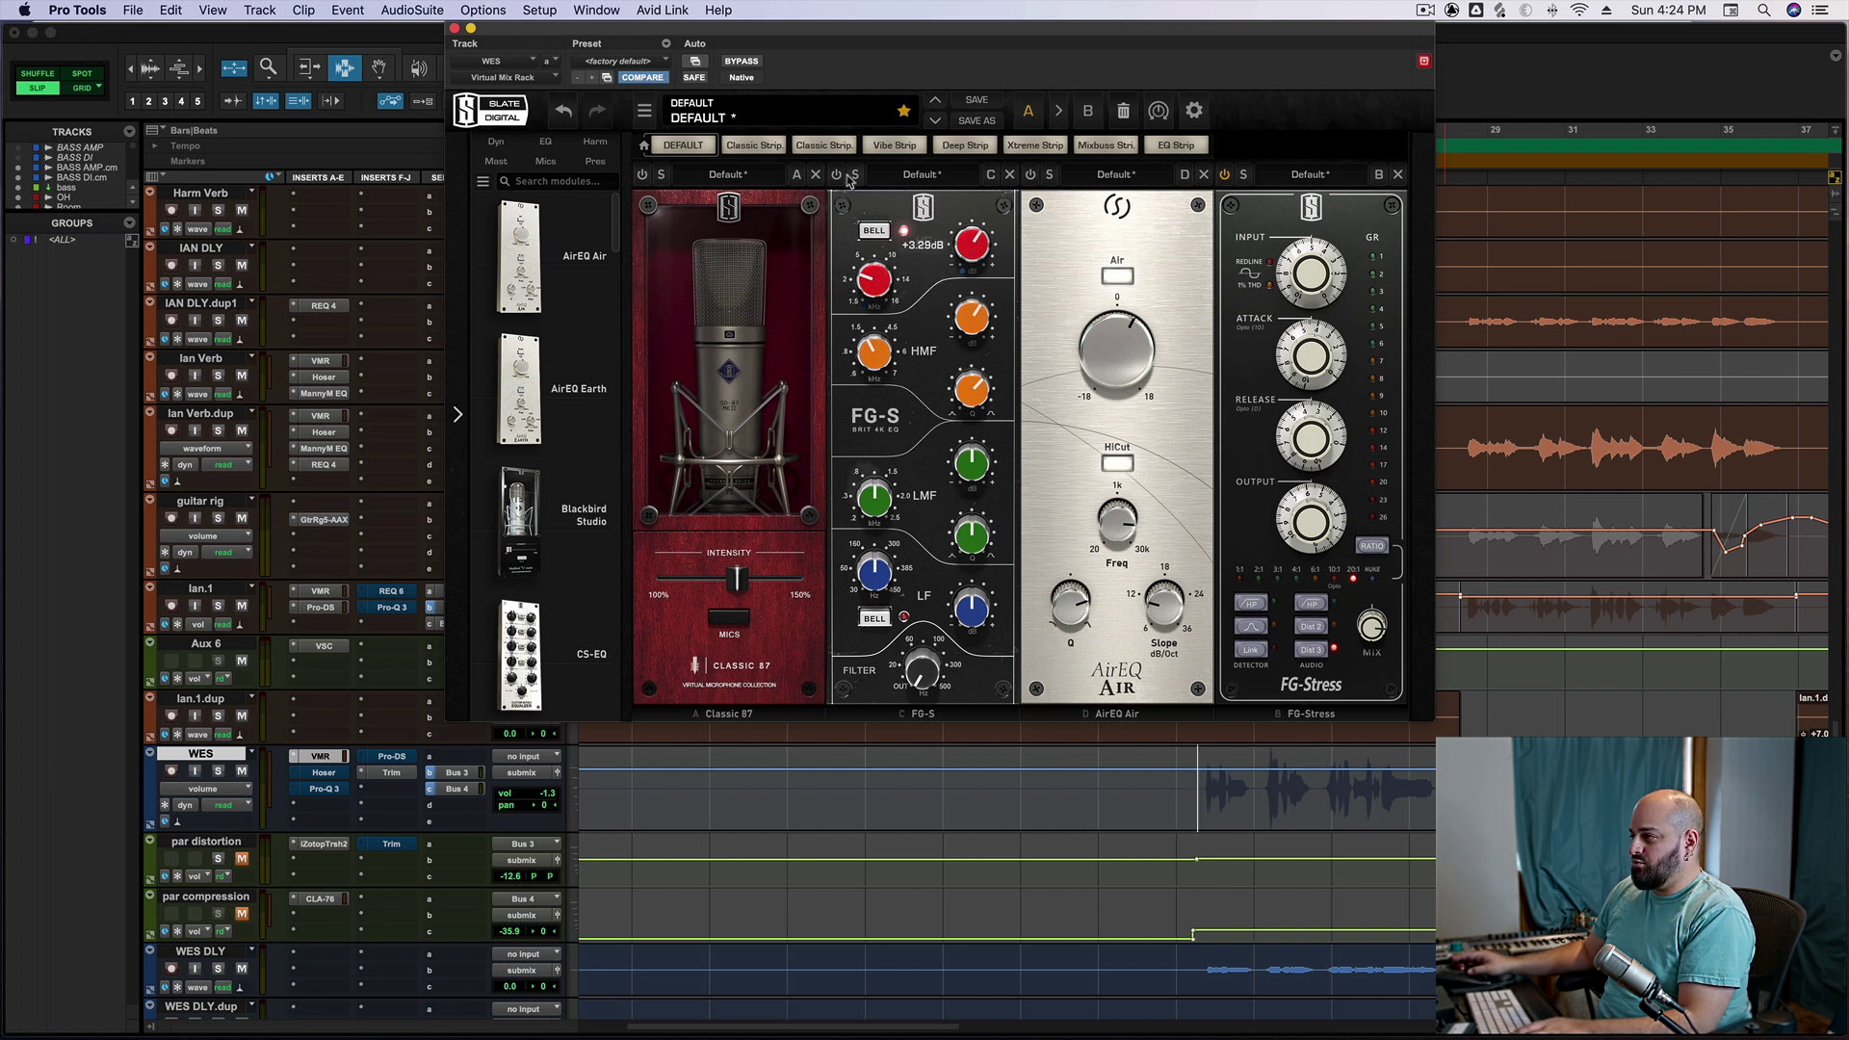
key("space")
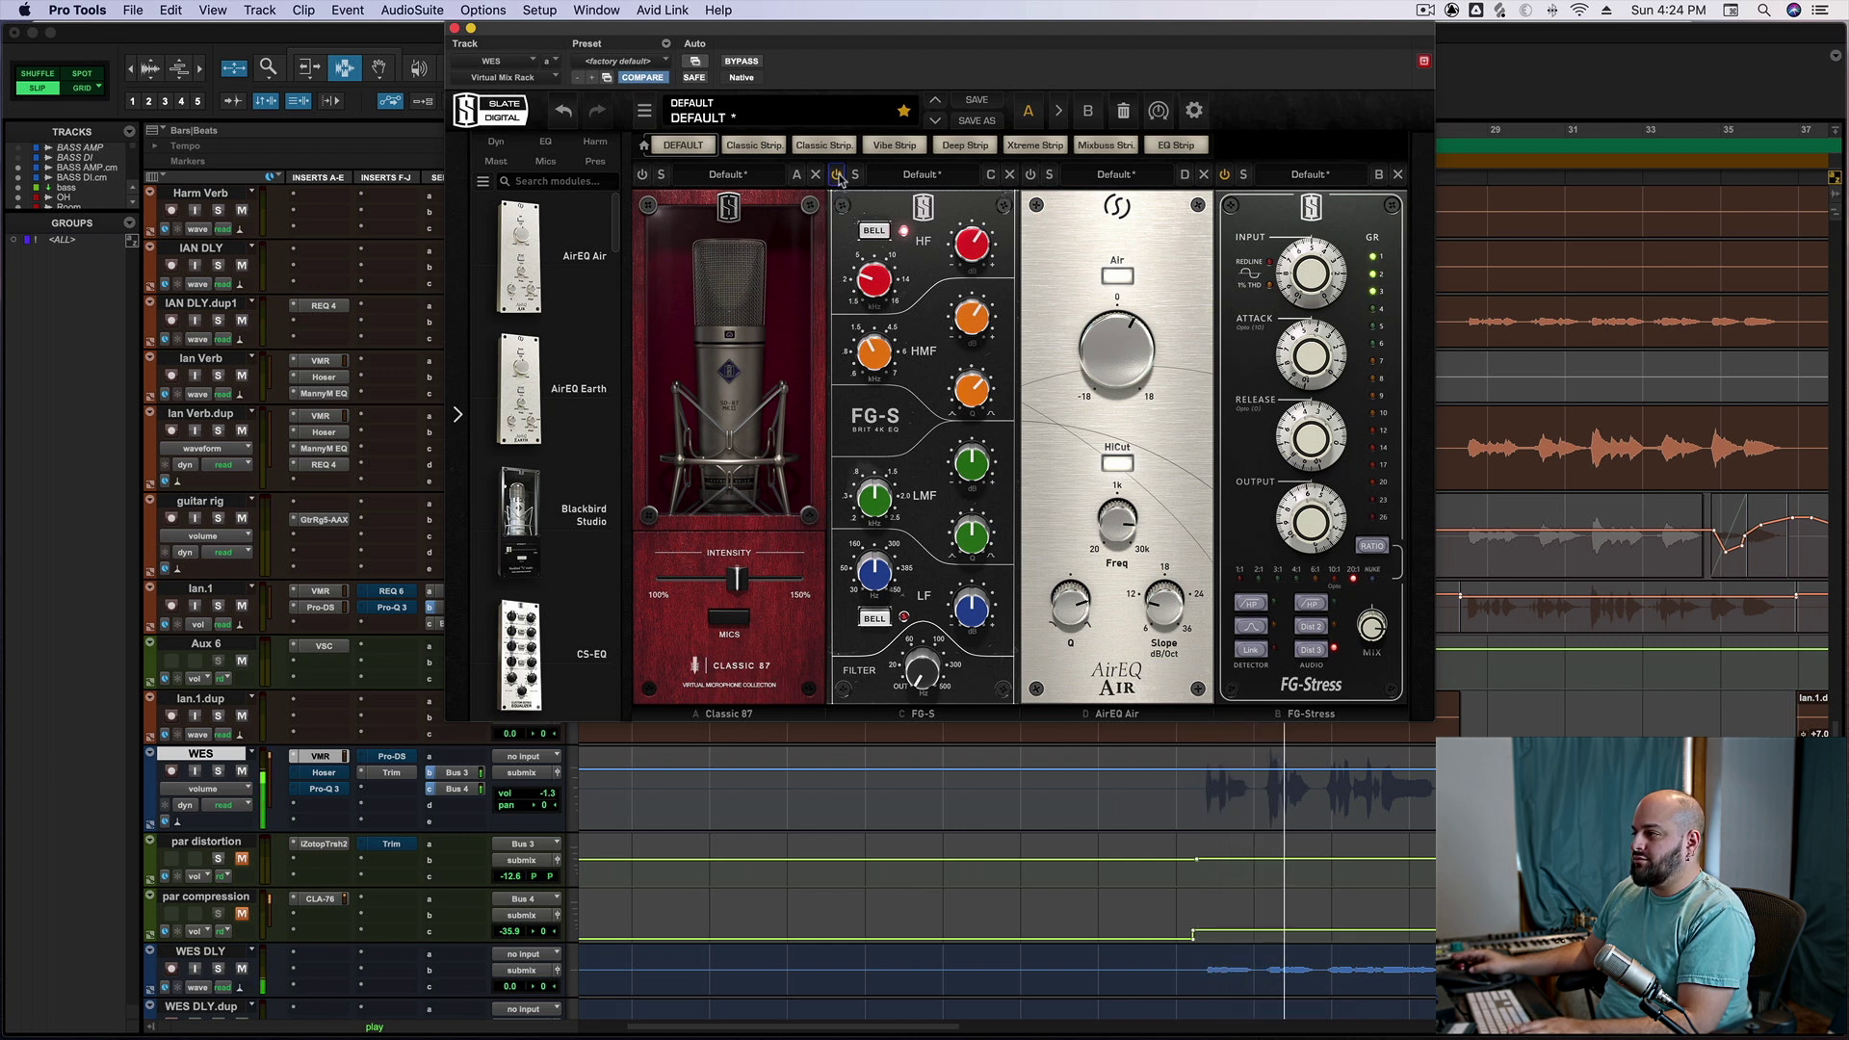
key("space")
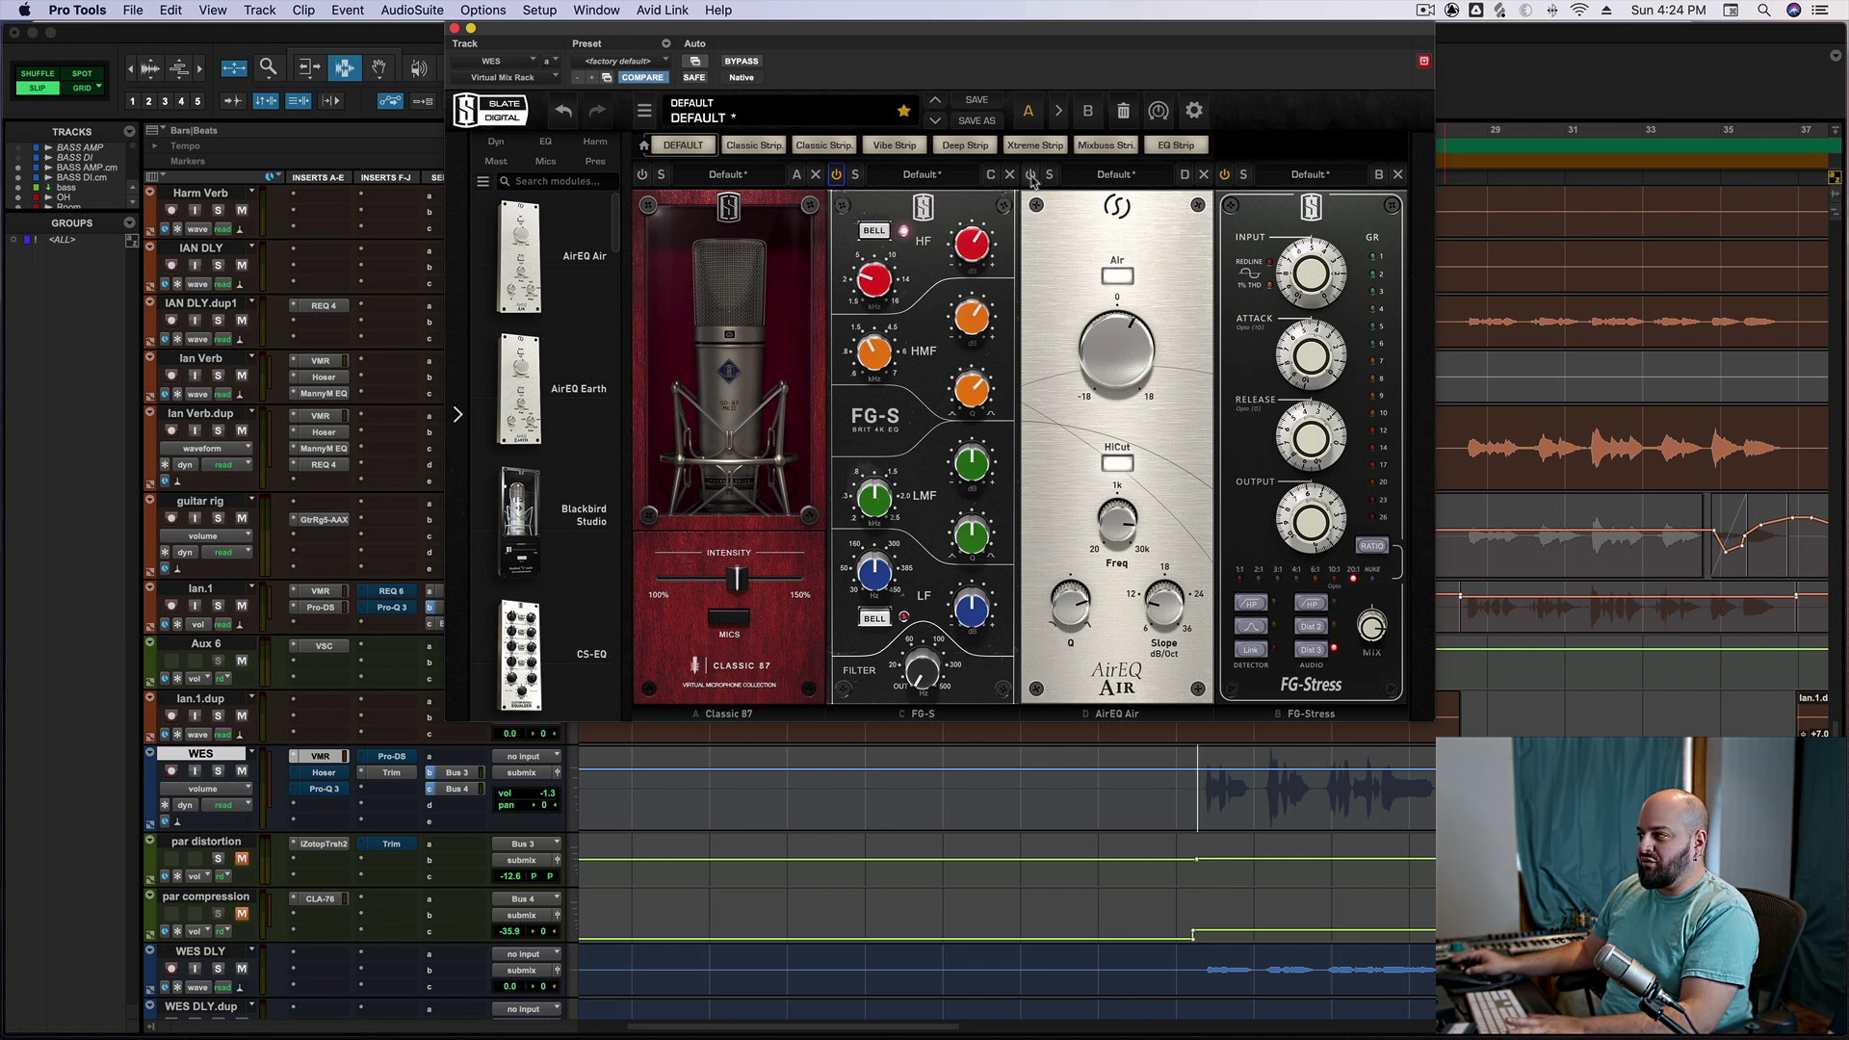
Play the vocal with the AirEQ Air module switched off and on to compare its effect
key("space")
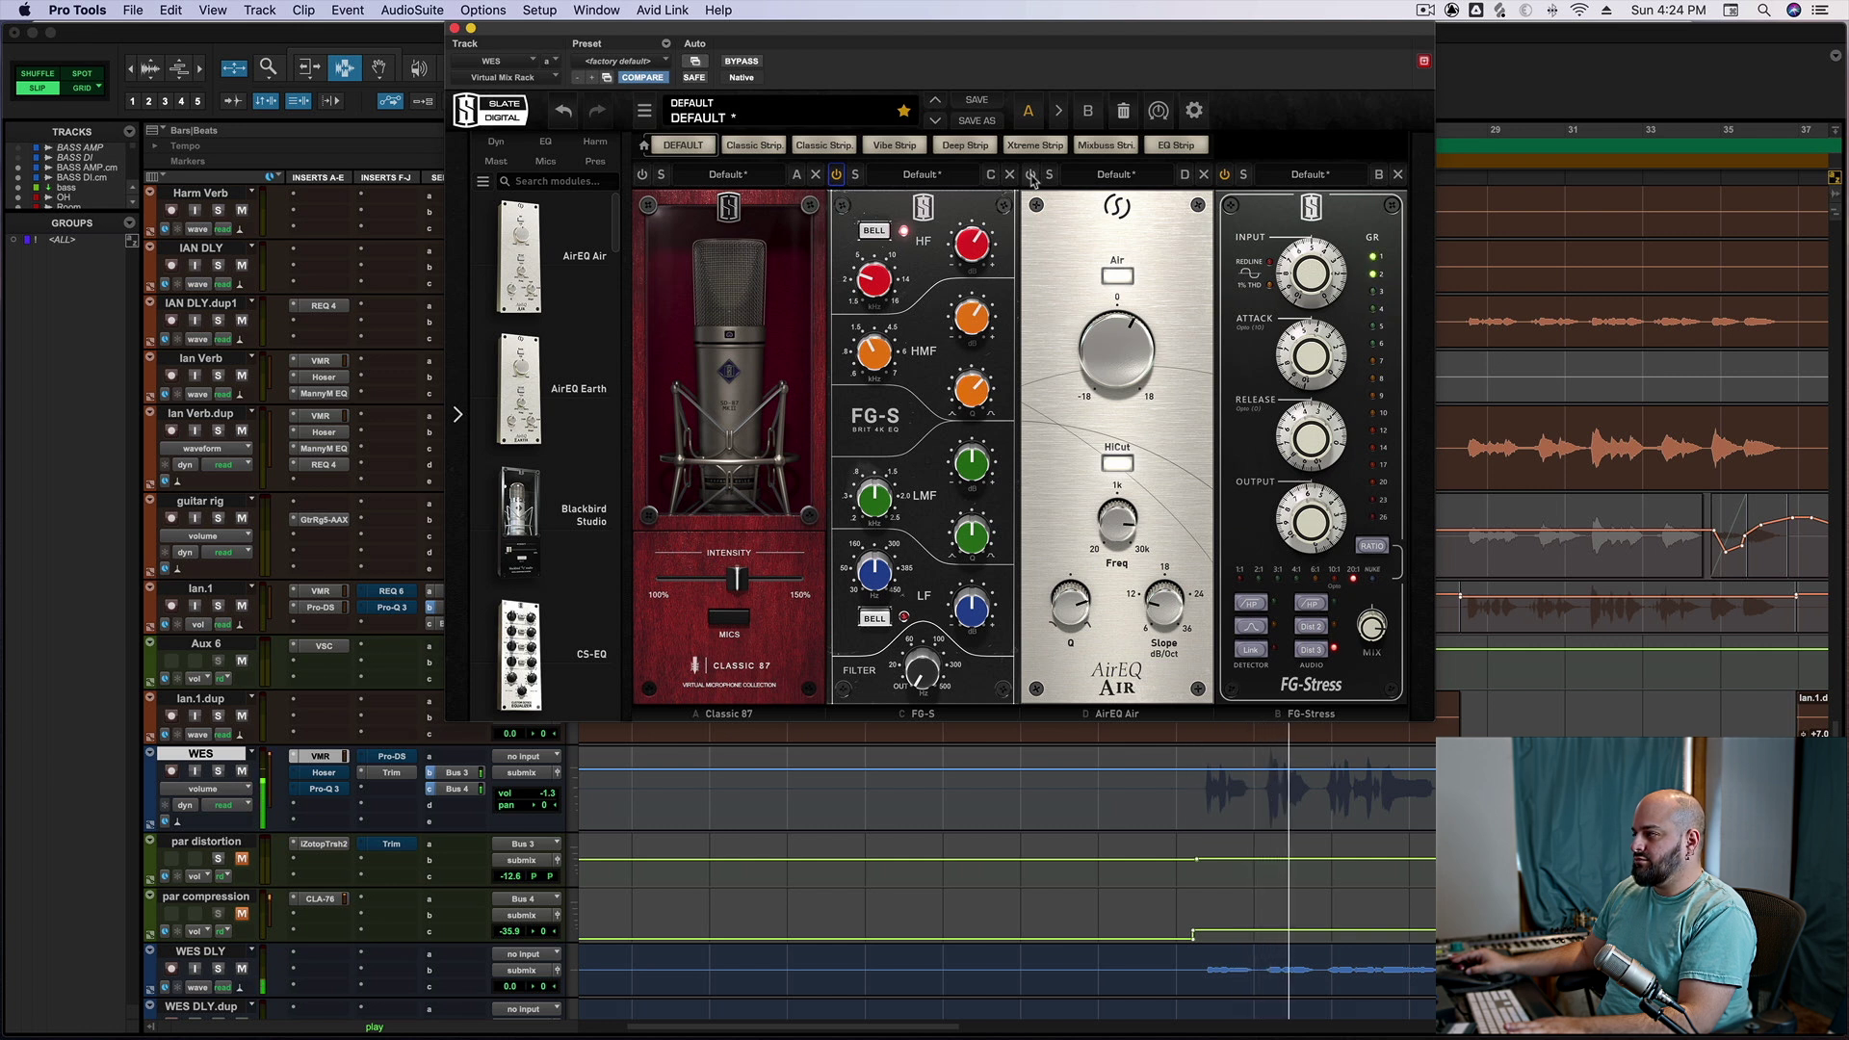
key("space")
left_click(1032, 175)
key("space")
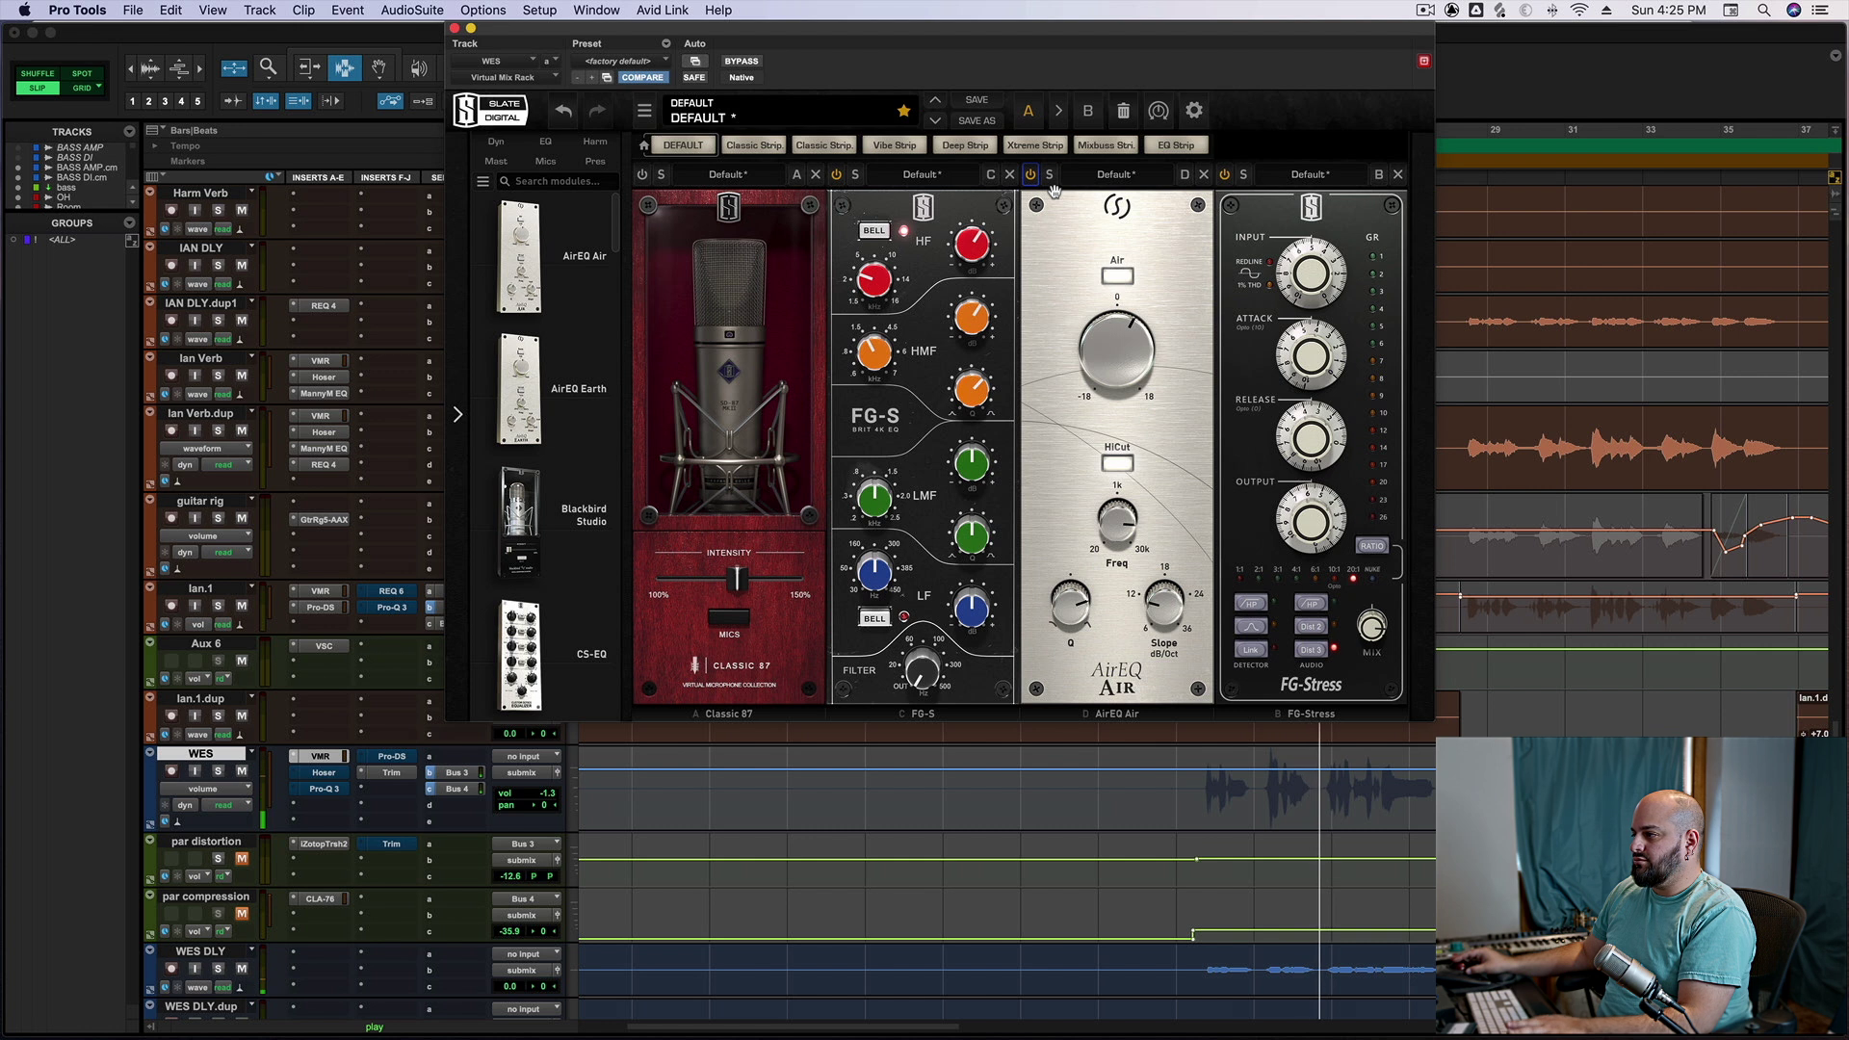
key("space")
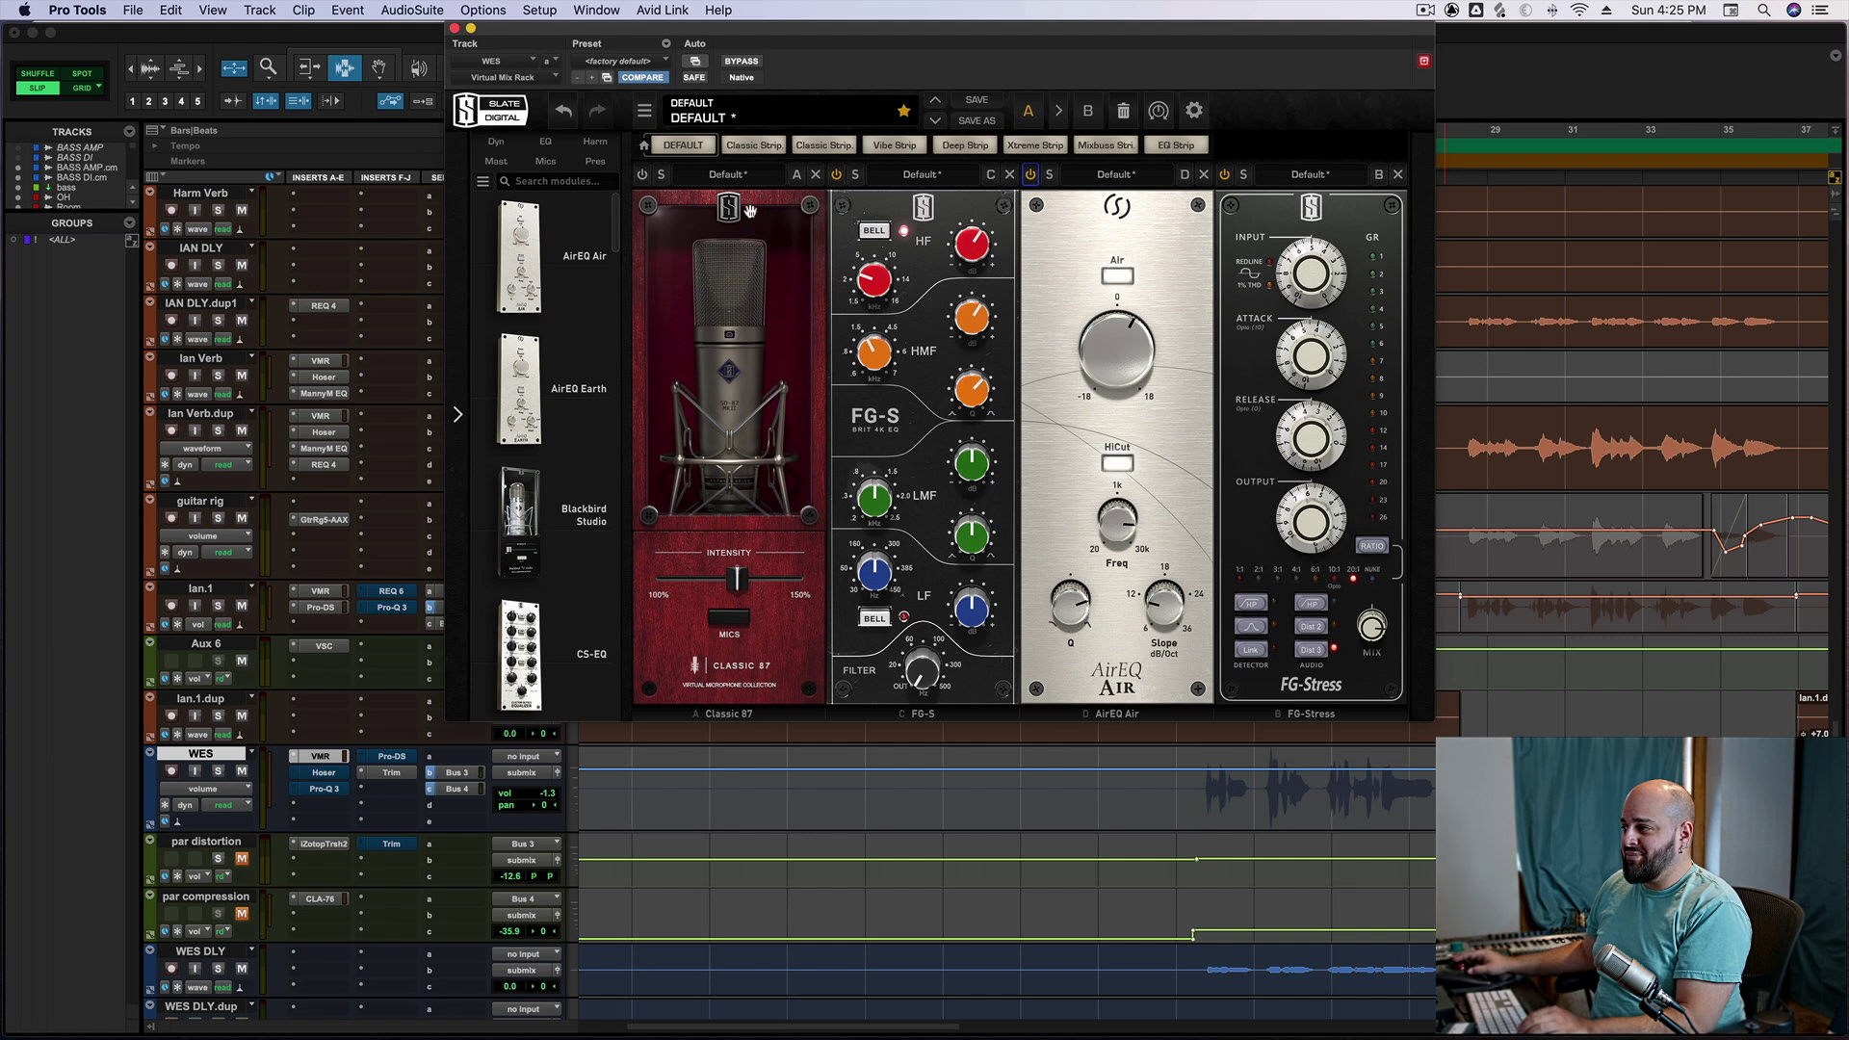
Compare the vocal with the Classic 87 microphone module off and on, leave it on and close the Virtual Mix Rack
left_click(643, 175)
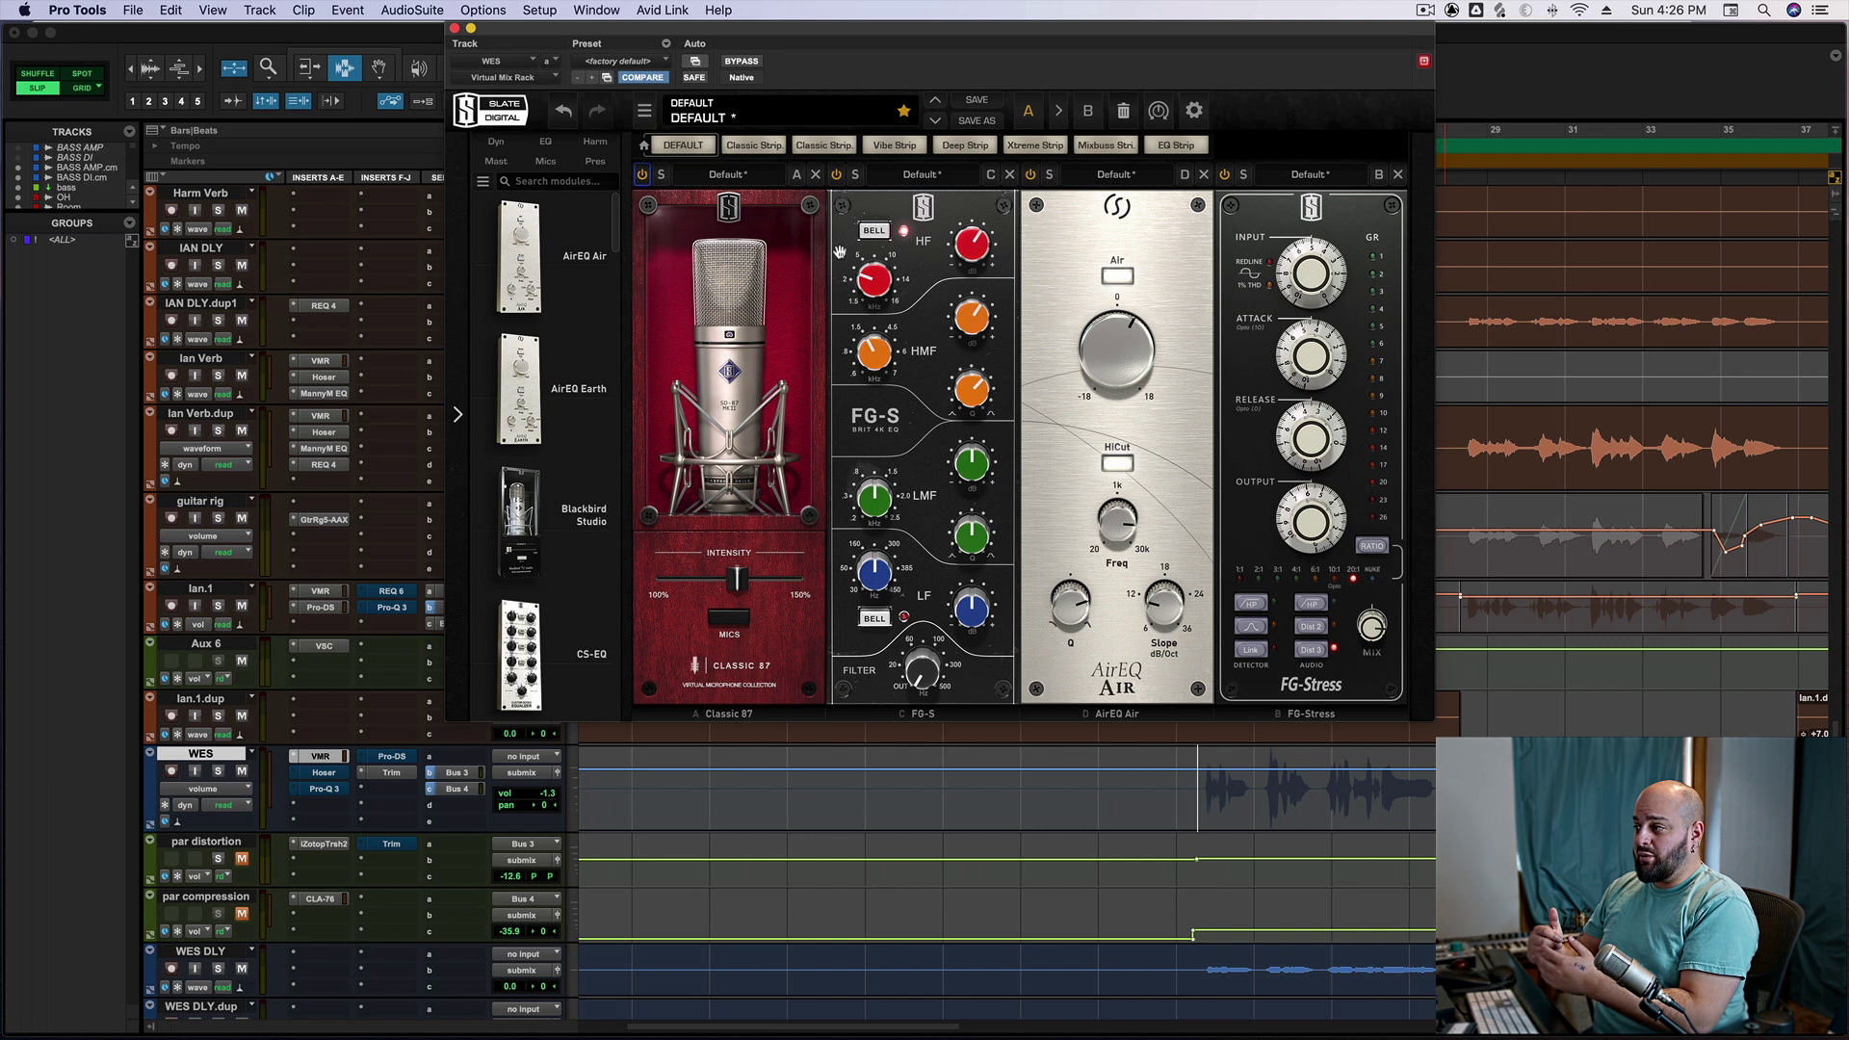
left_click(644, 174)
key("space")
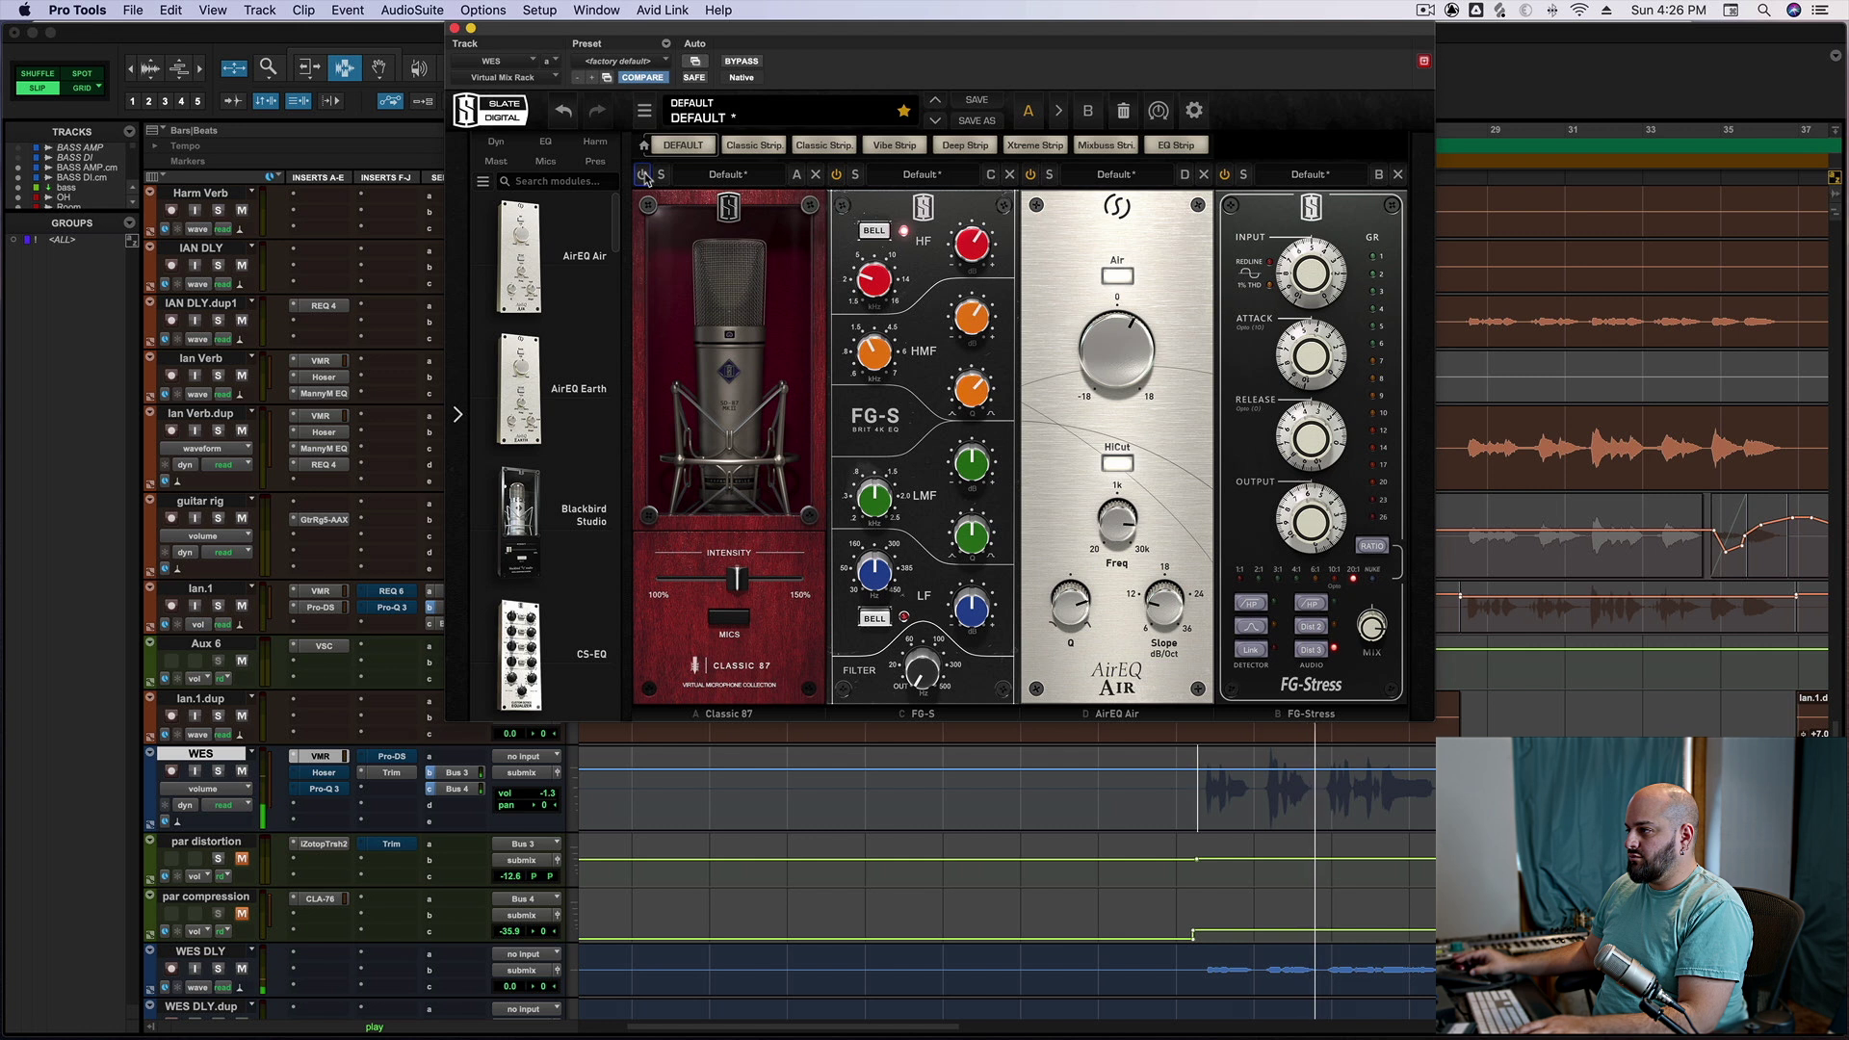
left_click(643, 175)
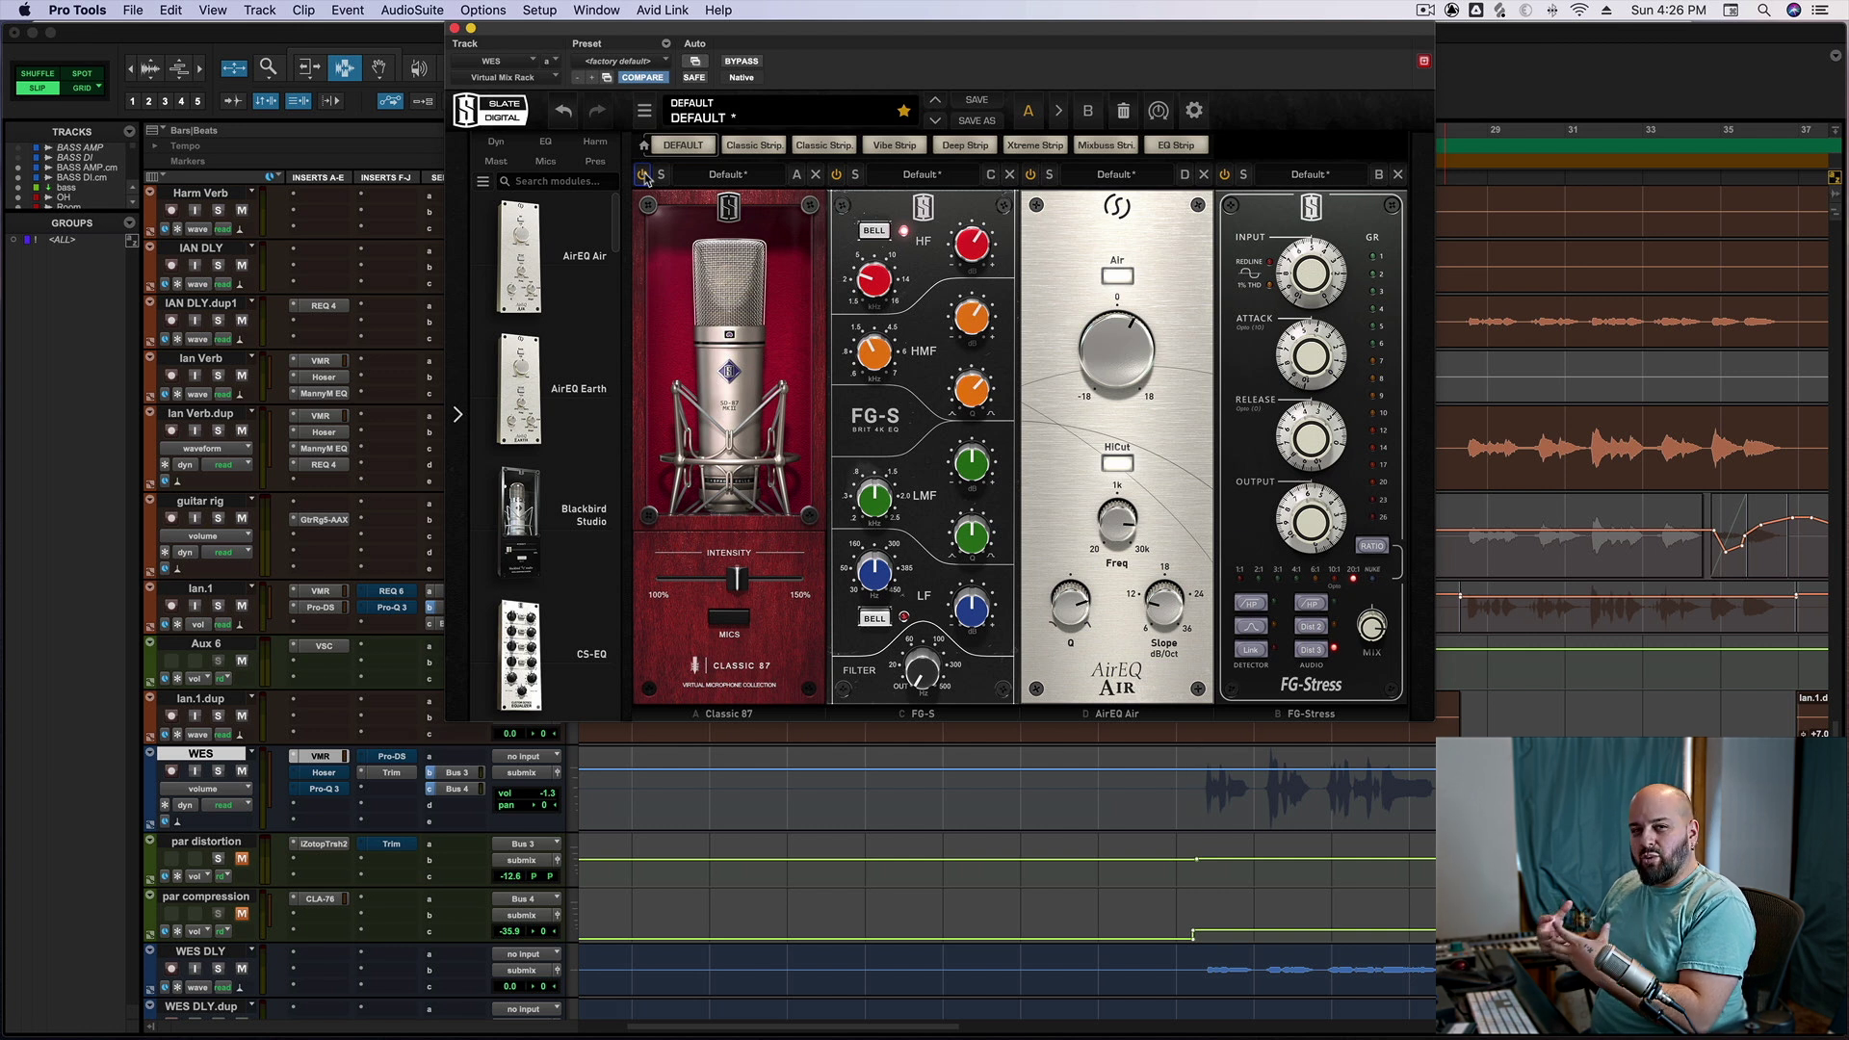
left_click(454, 29)
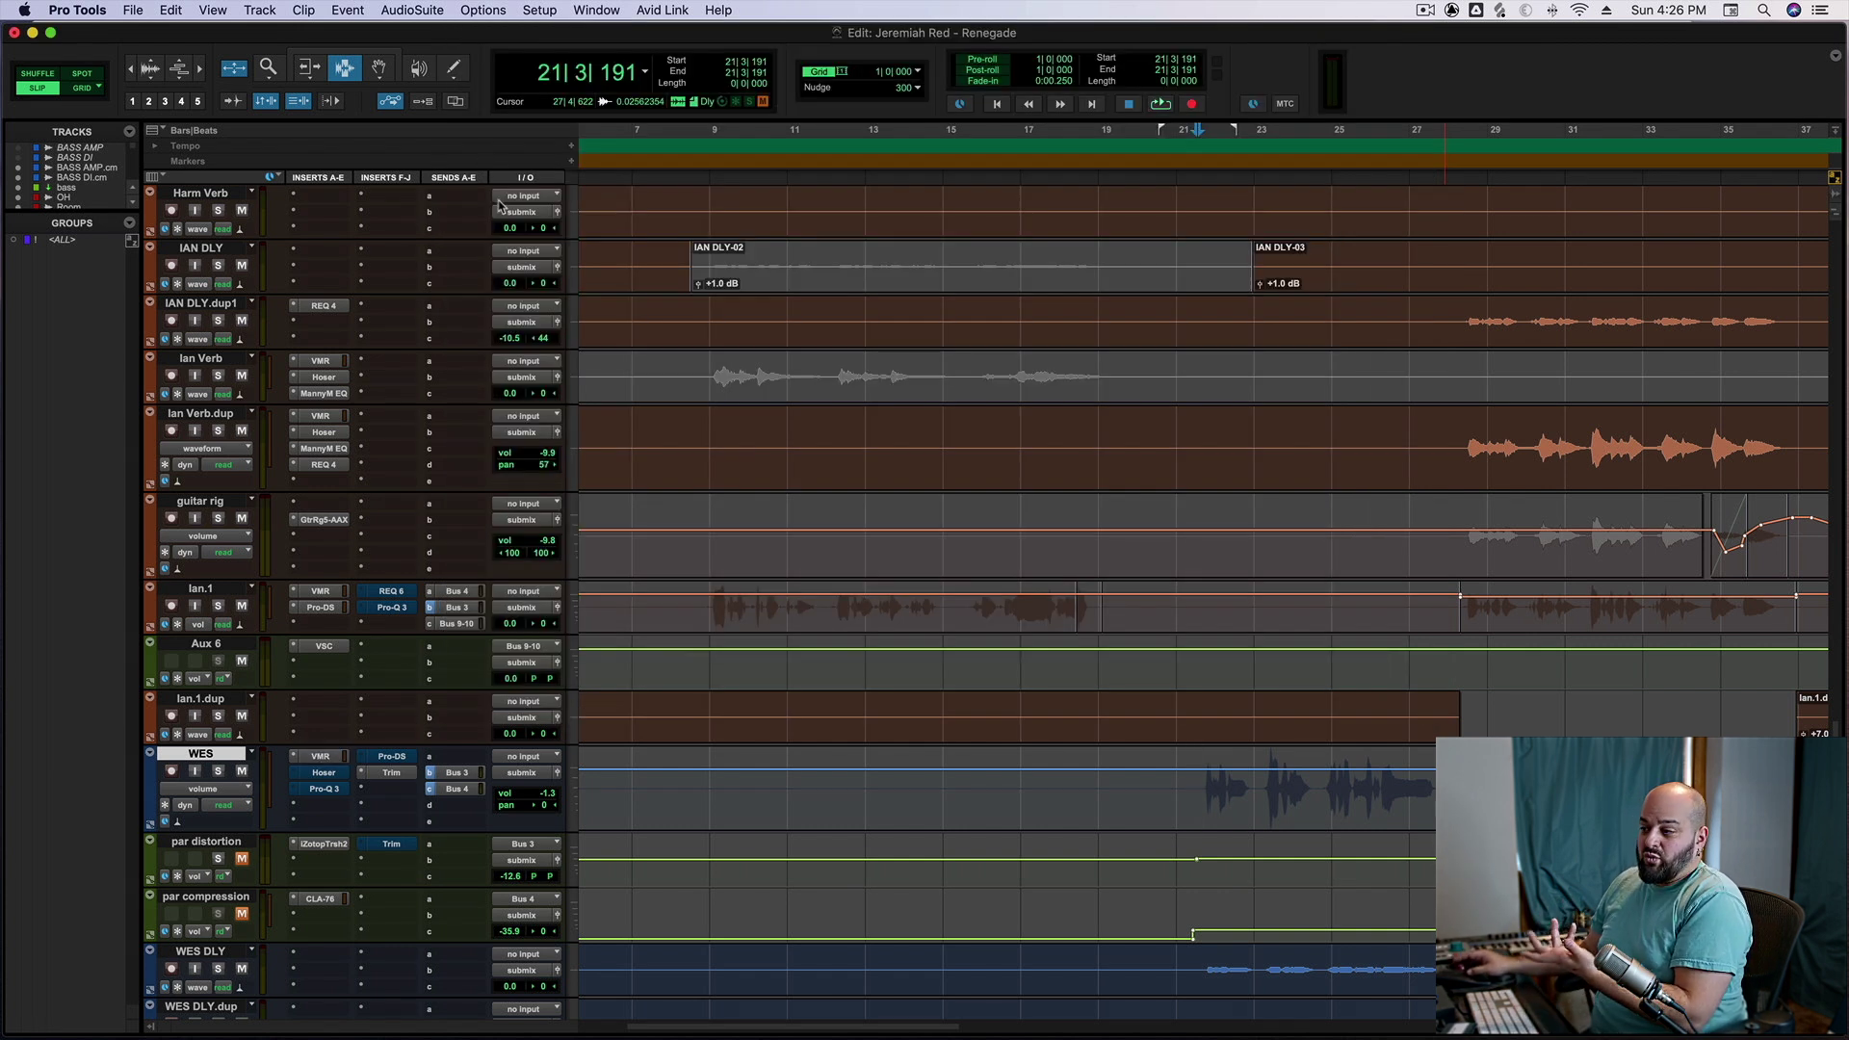
Solo the WES track, play its first phrases and place the edit cursor in the gap near bar 24
left_click(218, 772)
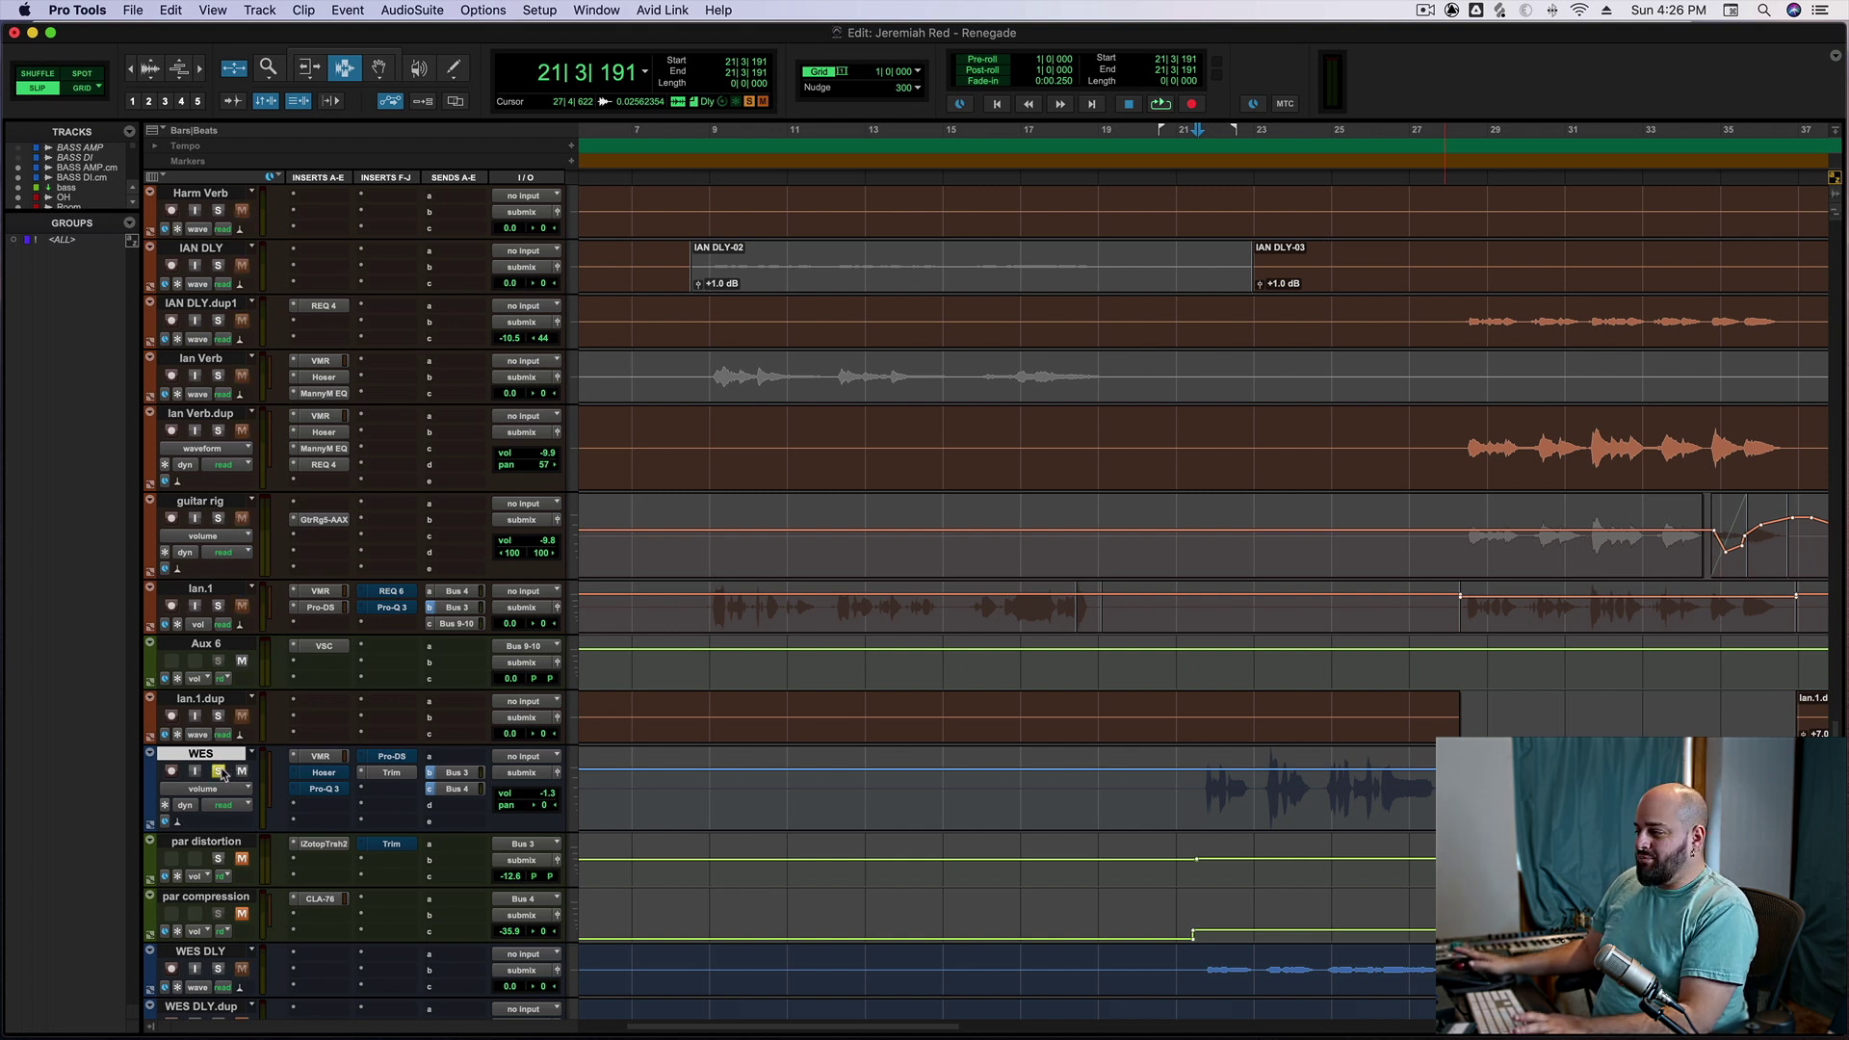
key("space")
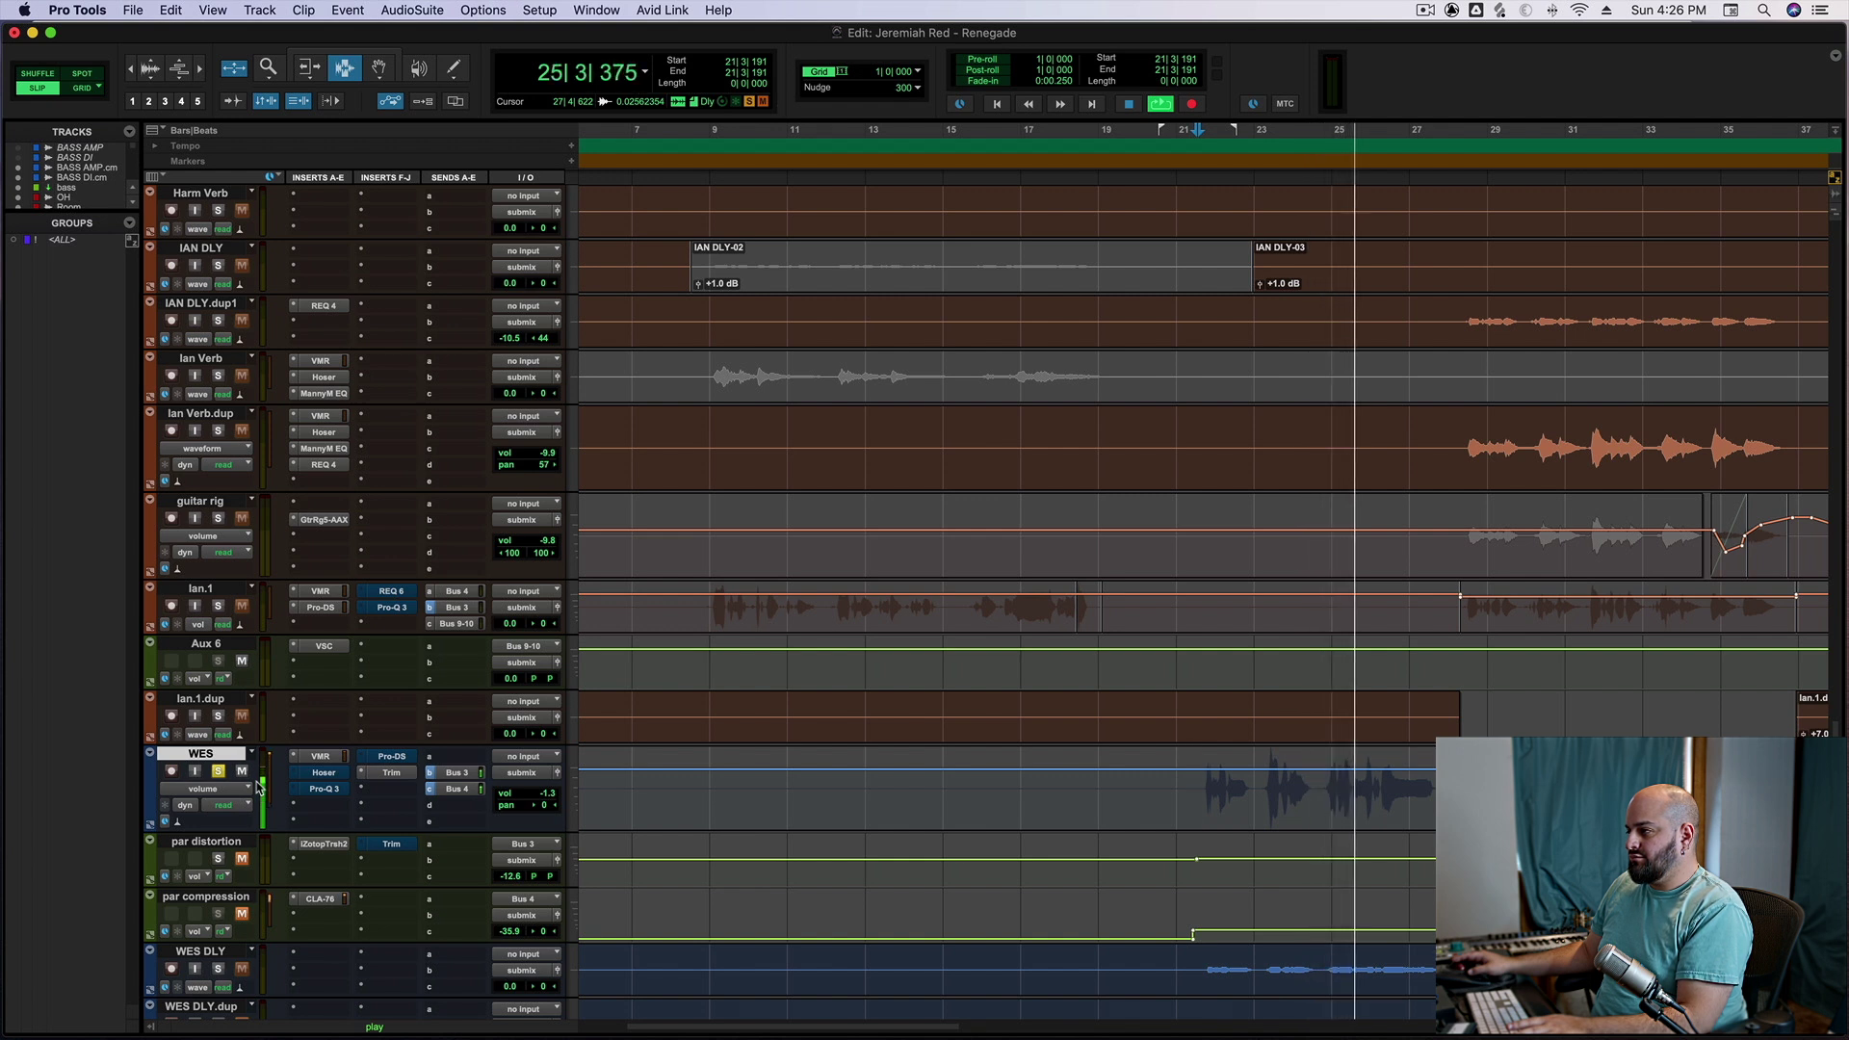
key("space")
left_click(1315, 807)
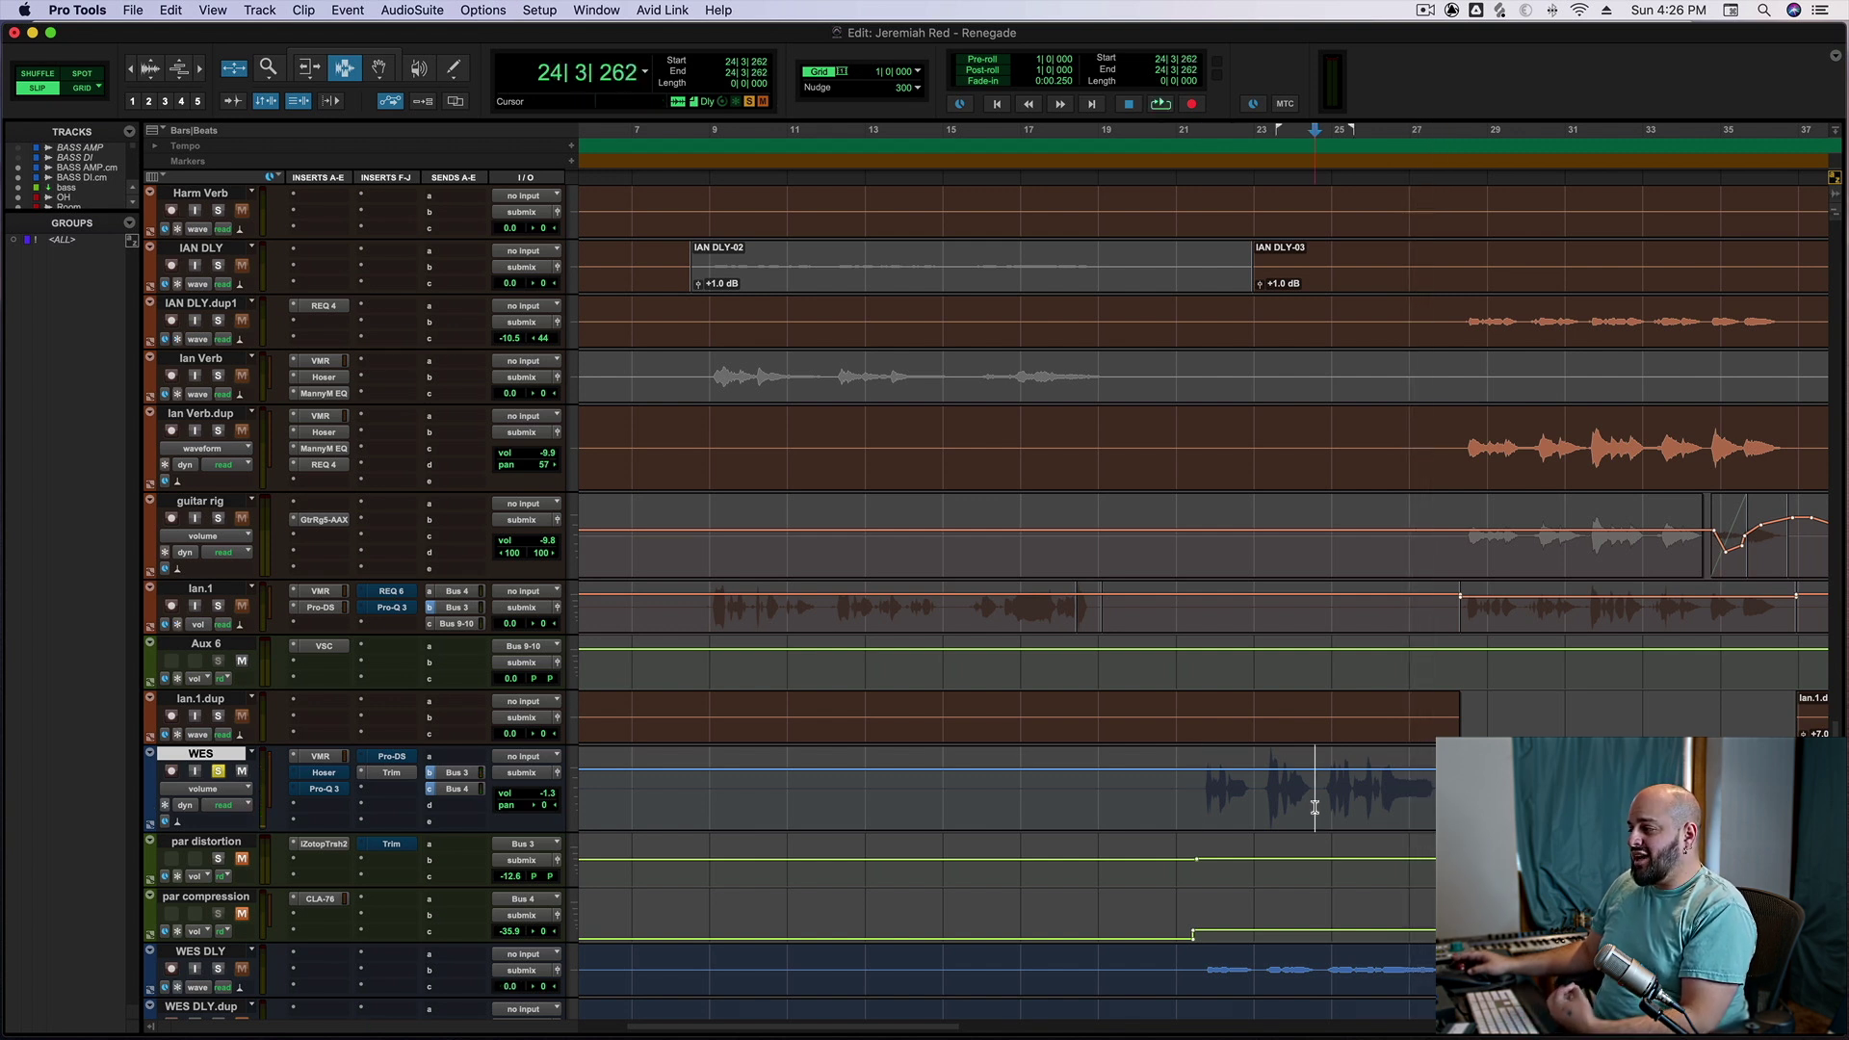
left_click_drag(1315, 807, 1449, 807)
left_click(1316, 805)
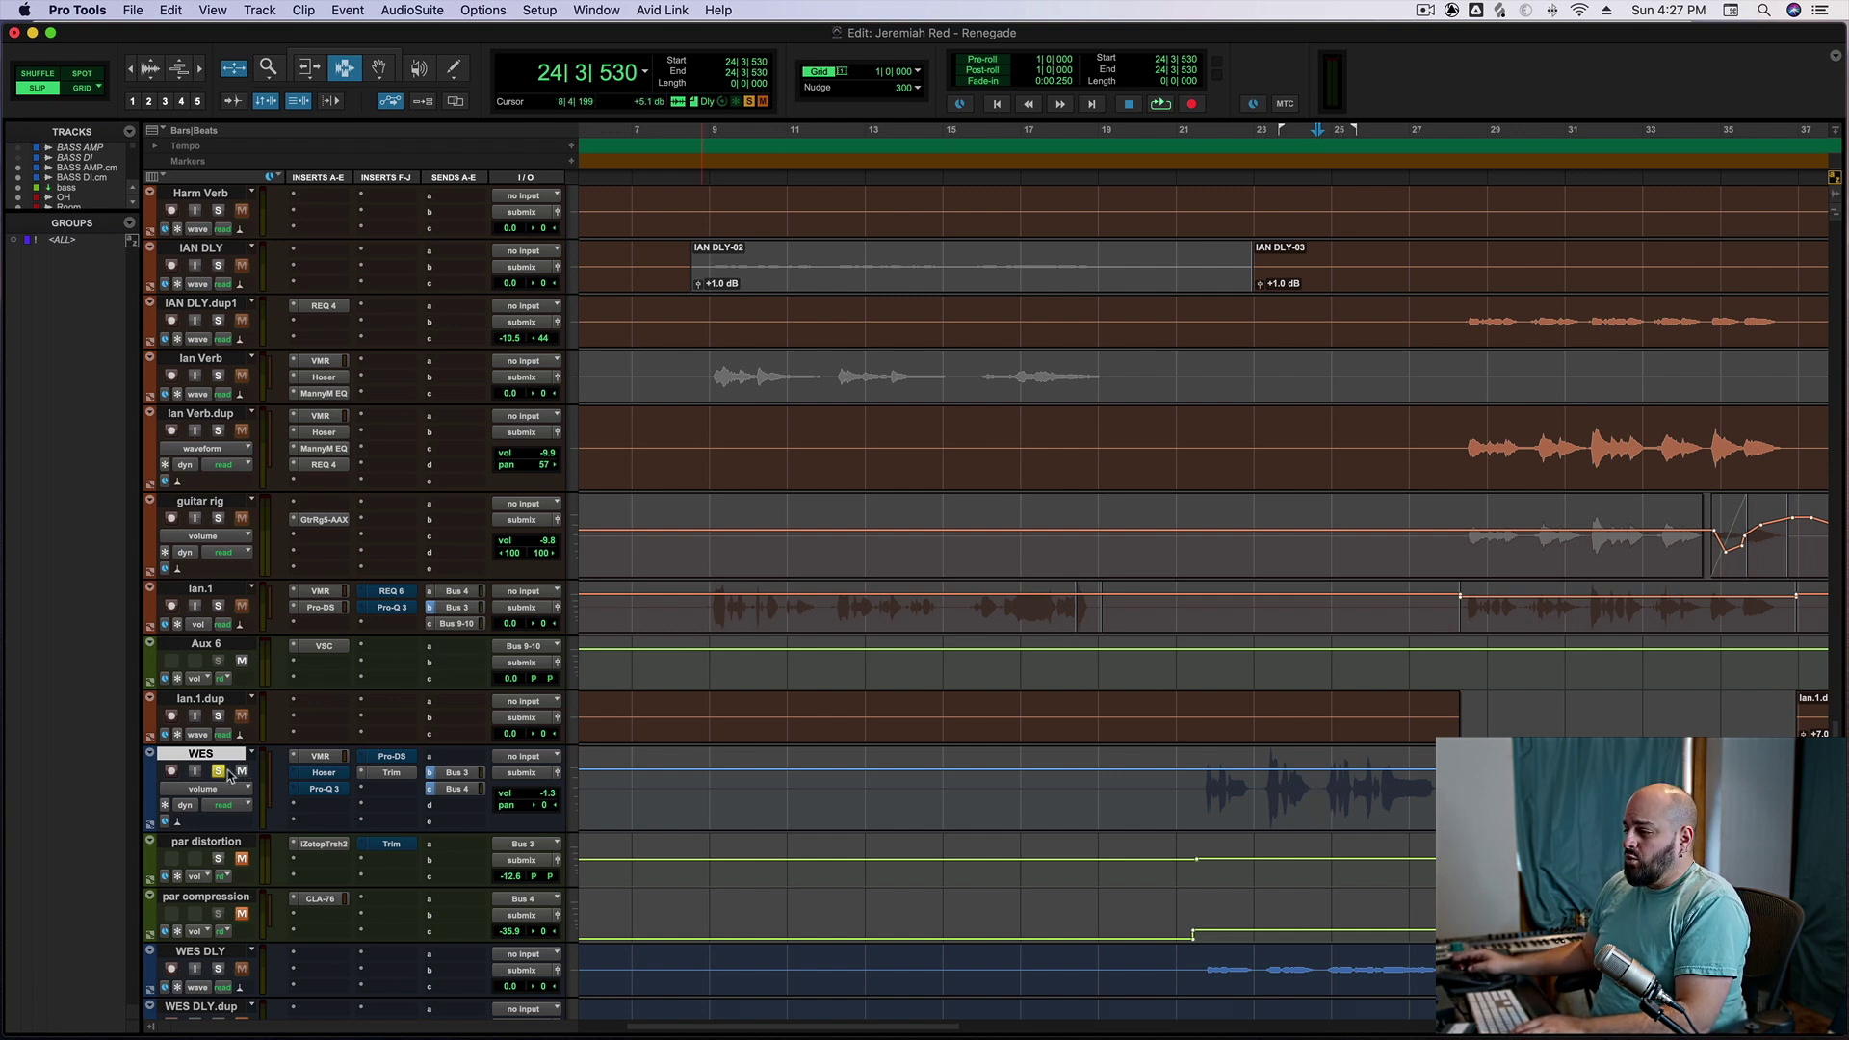
Open the bypassed Hoser equalizer on the WES track and play the vocal from the start of its first phrase
left_click(325, 773)
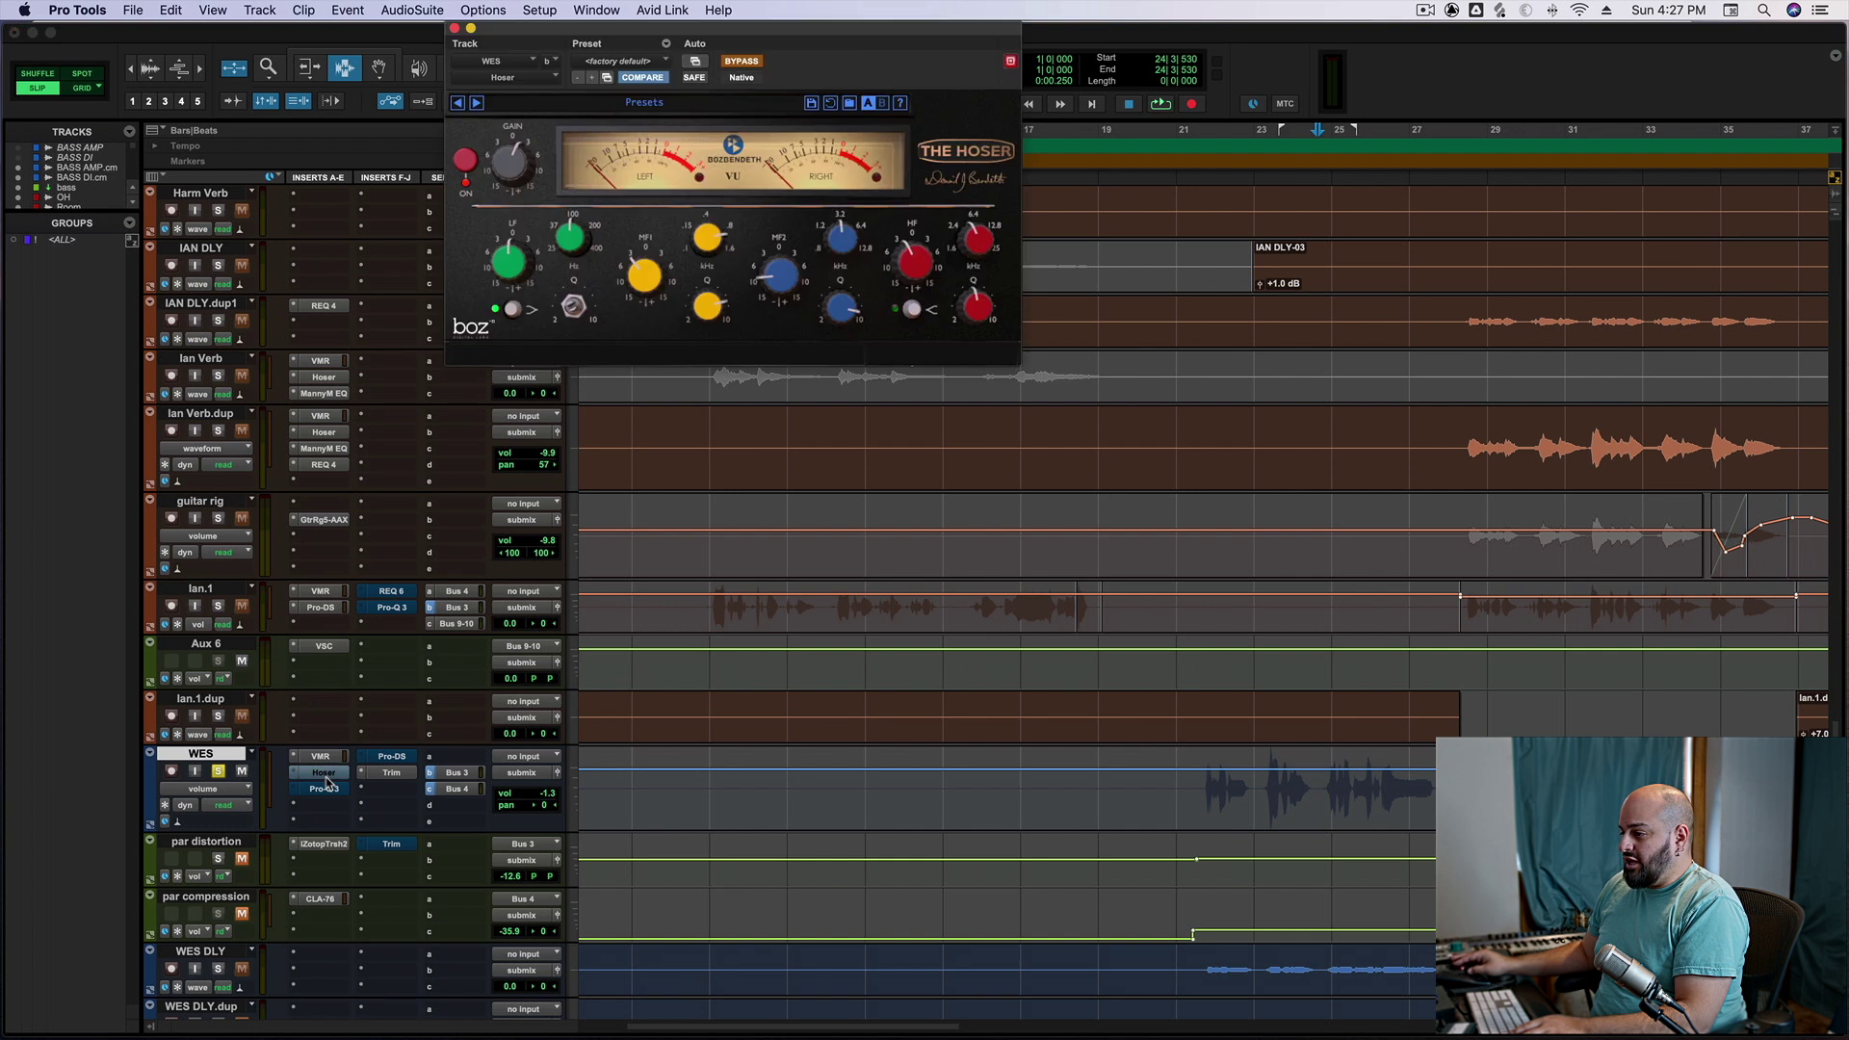
key("super+bracketright")
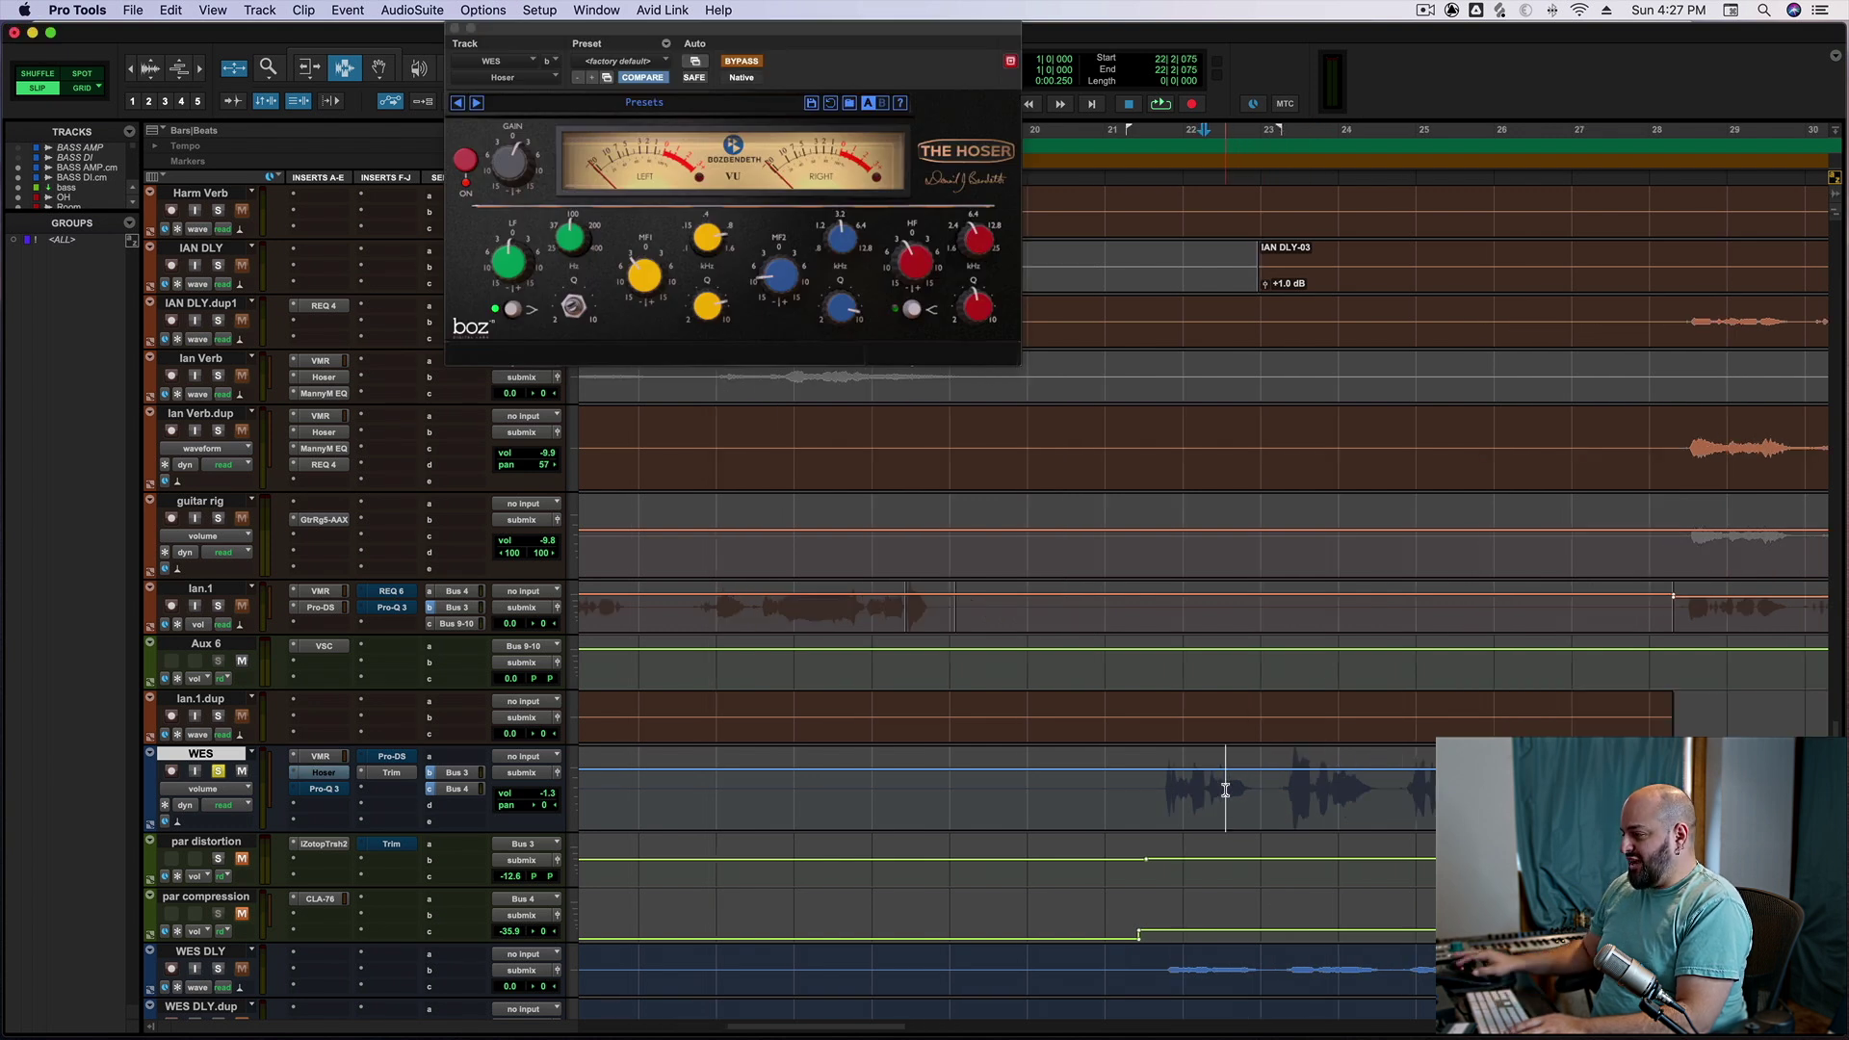
left_click(1169, 802)
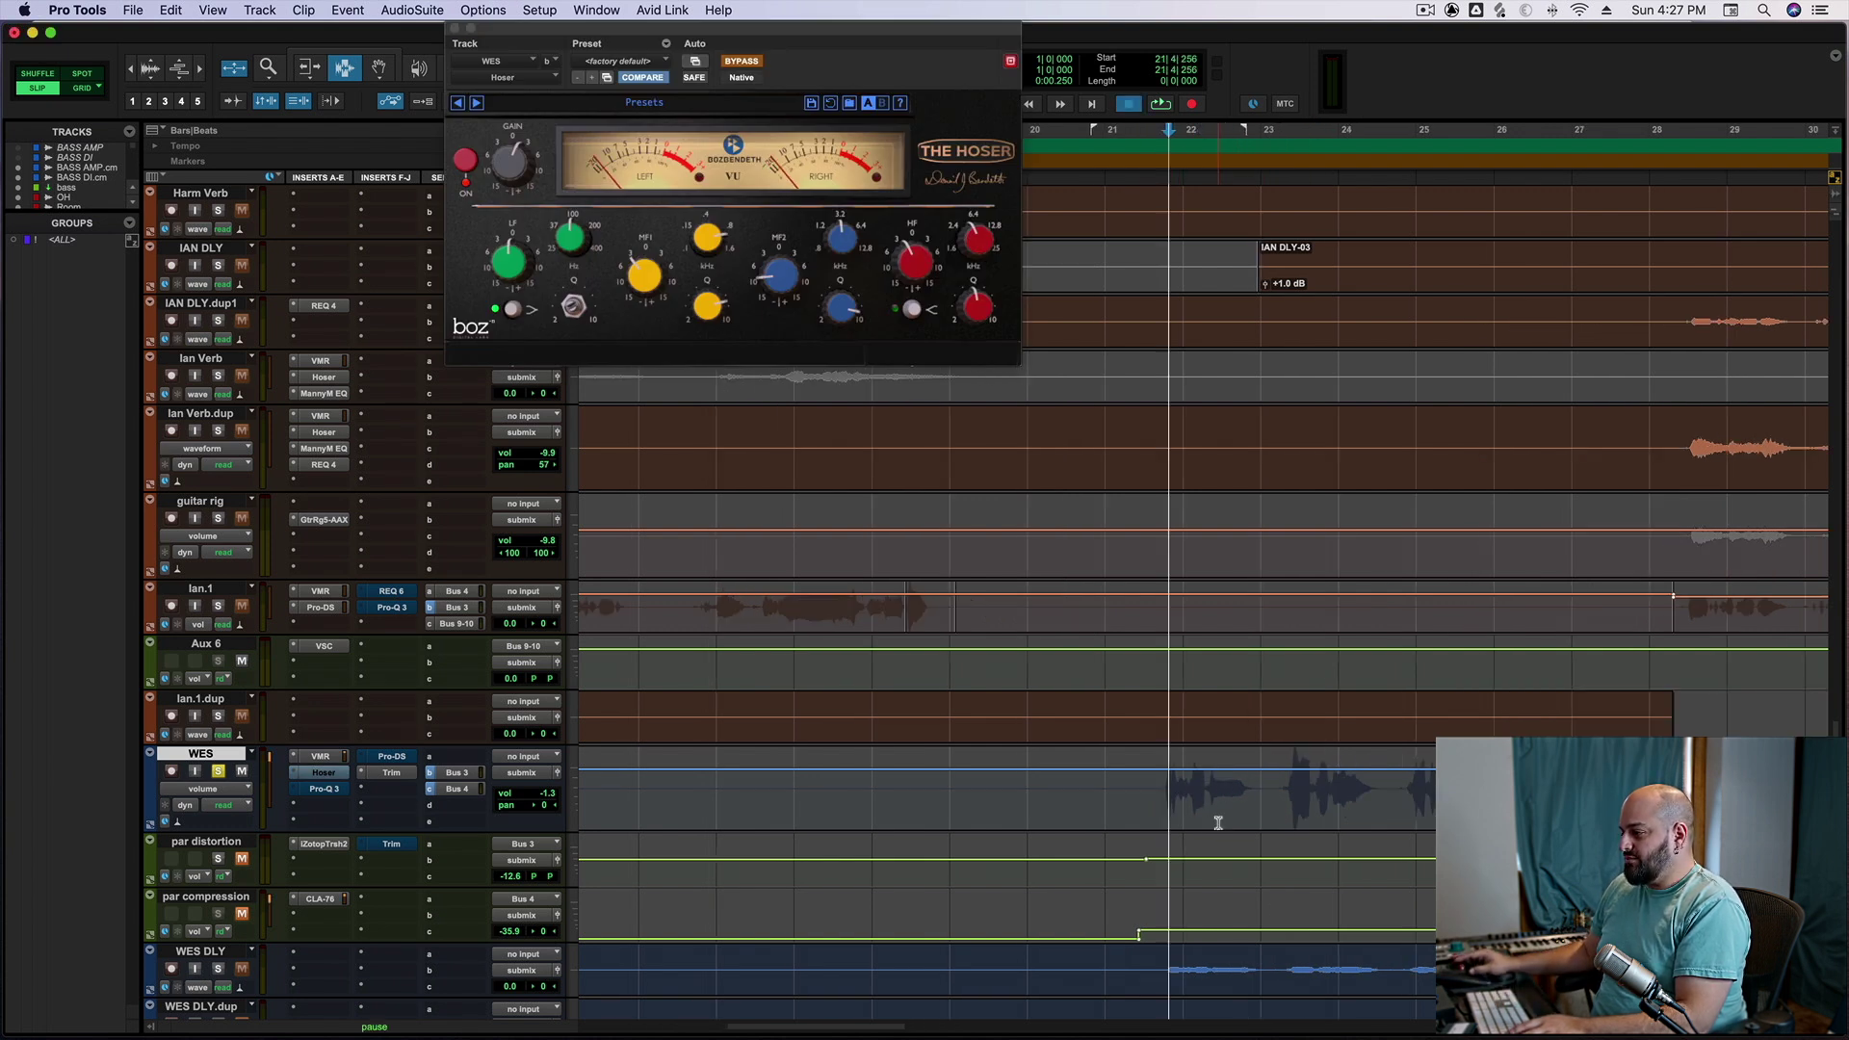
key("space")
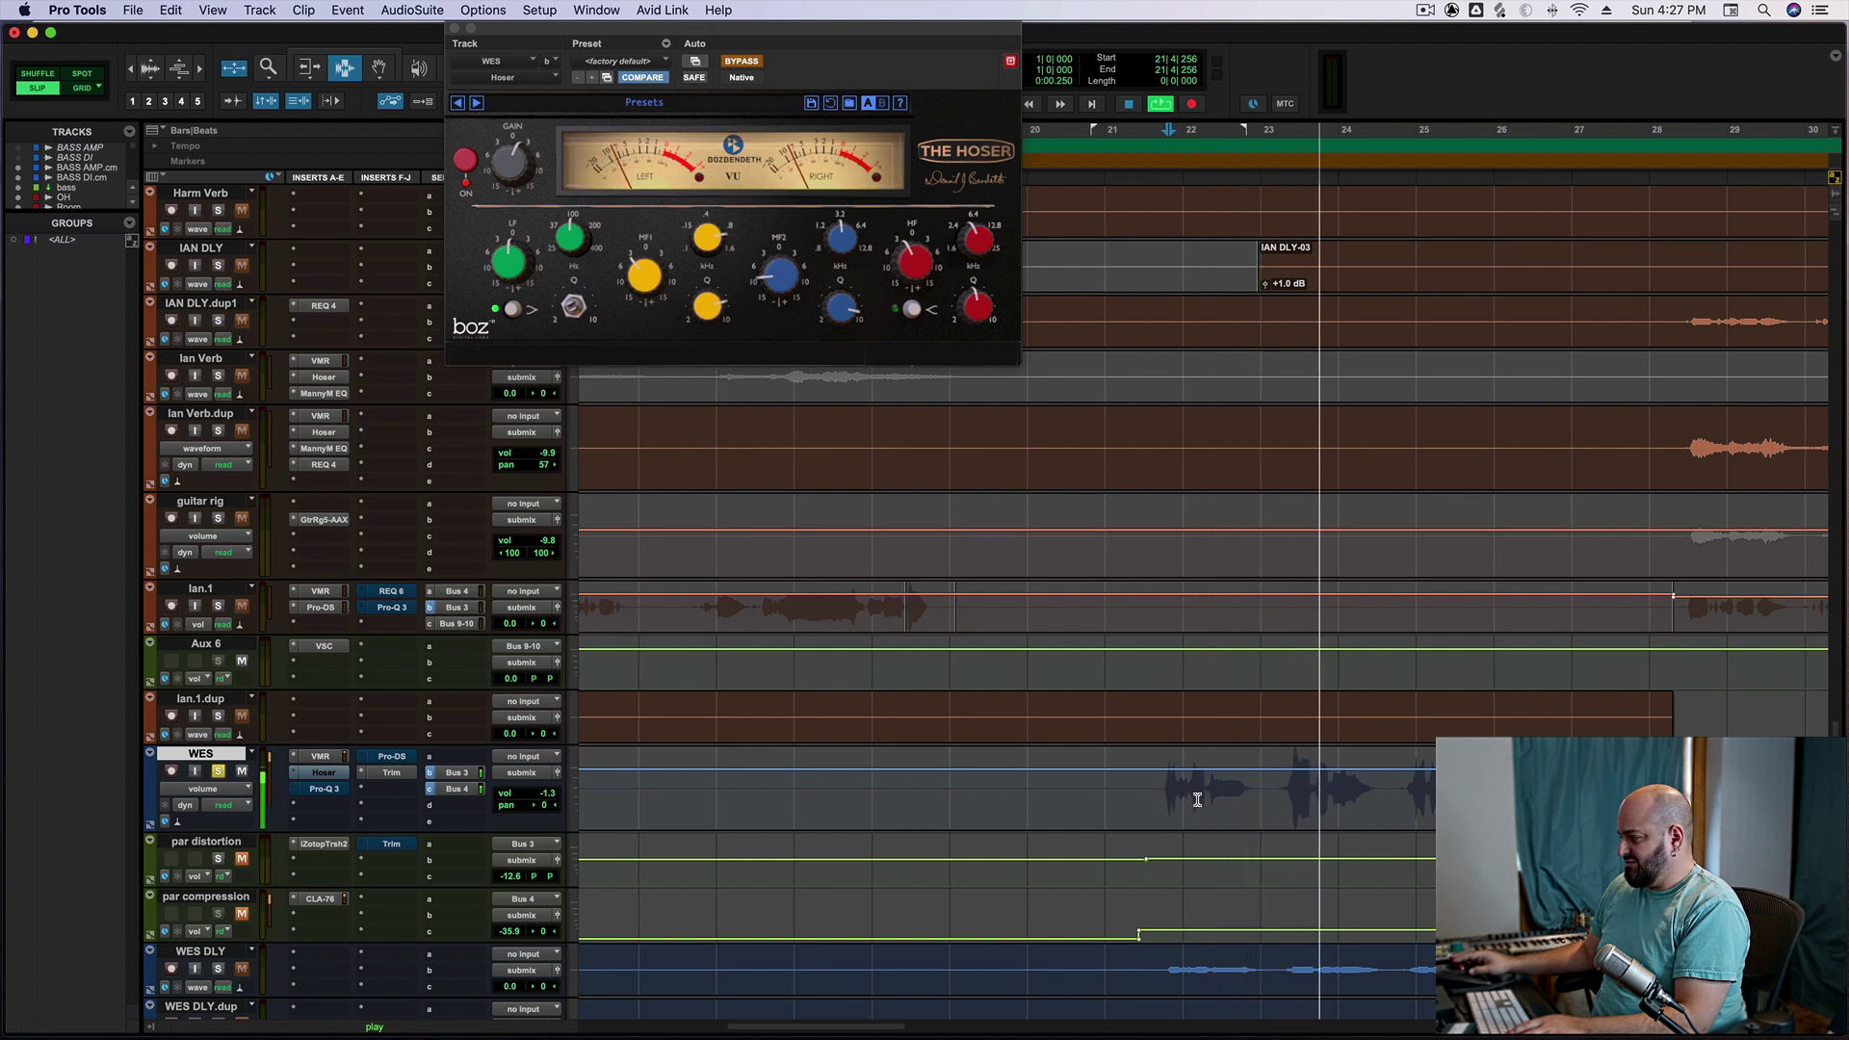
key("space")
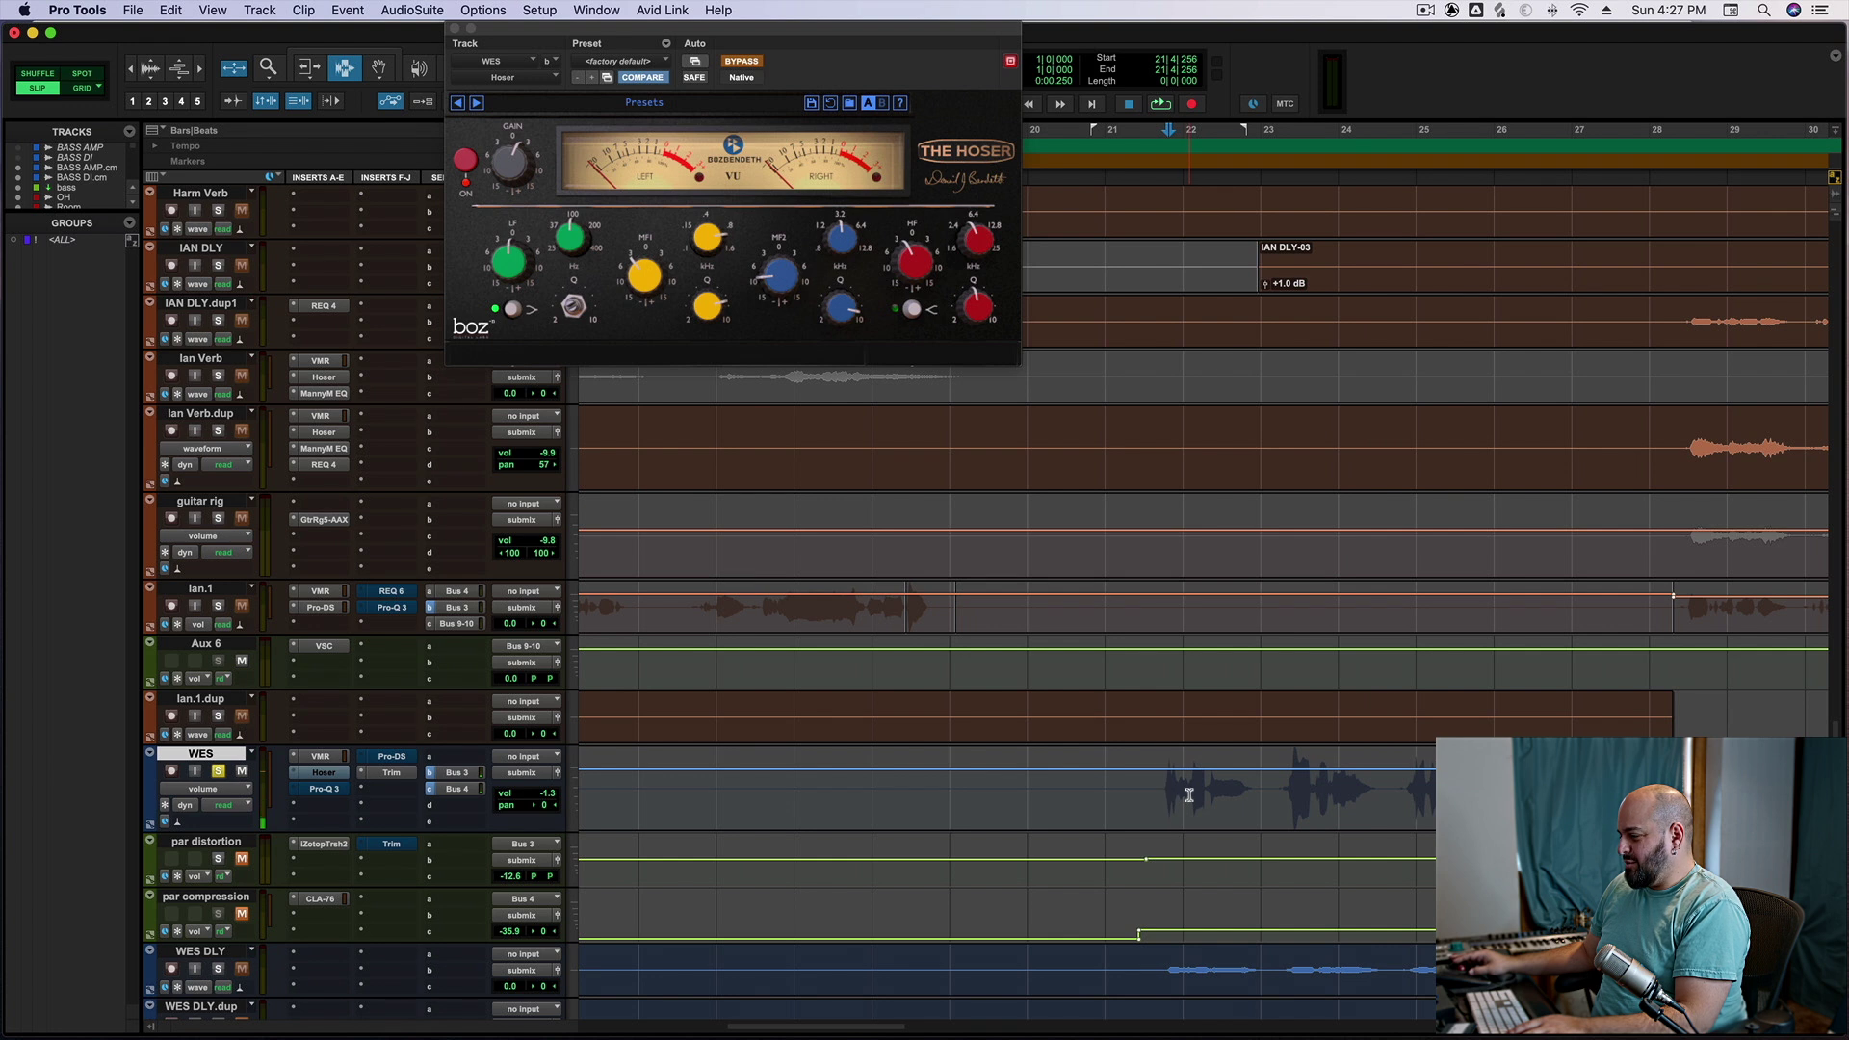
Play a selection of the first WES phrase around bar 22 with Hoser bypassed, then again with Hoser enabled
left_click_drag(1189, 795, 1259, 796)
key("space")
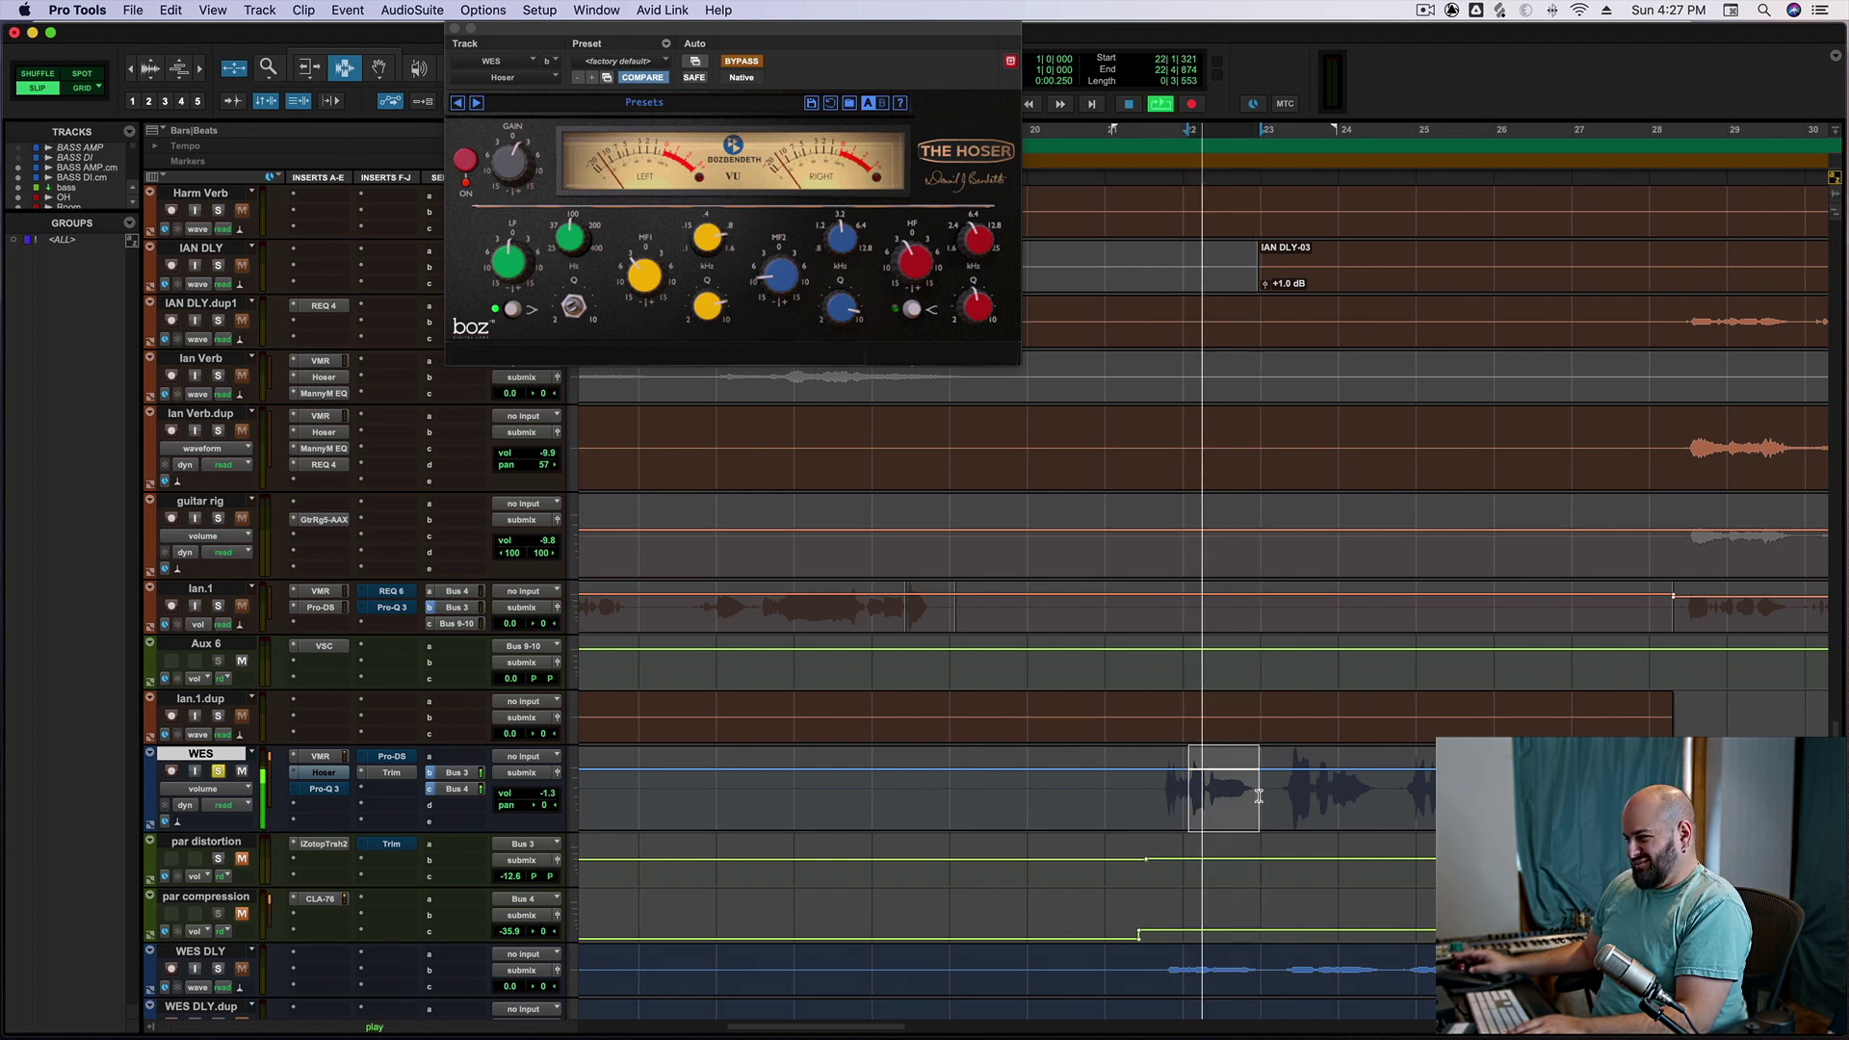
key("space")
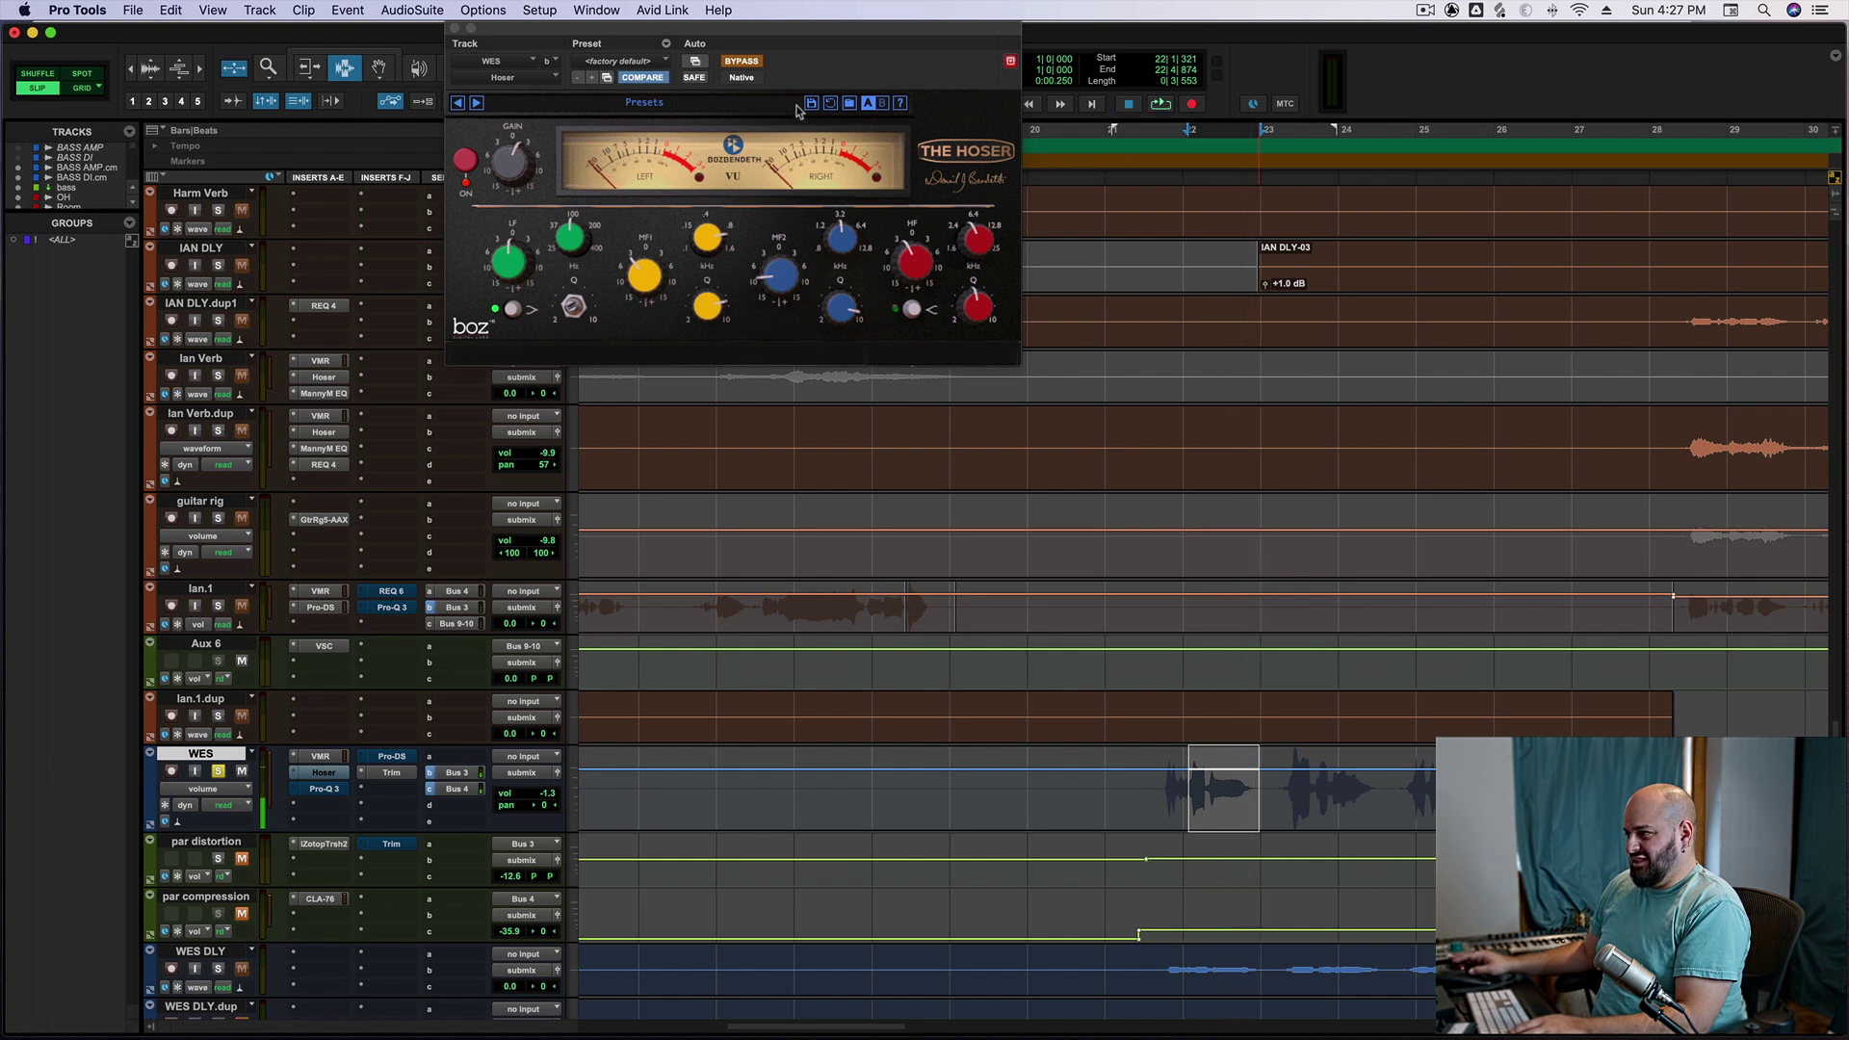
left_click(749, 61)
key("space")
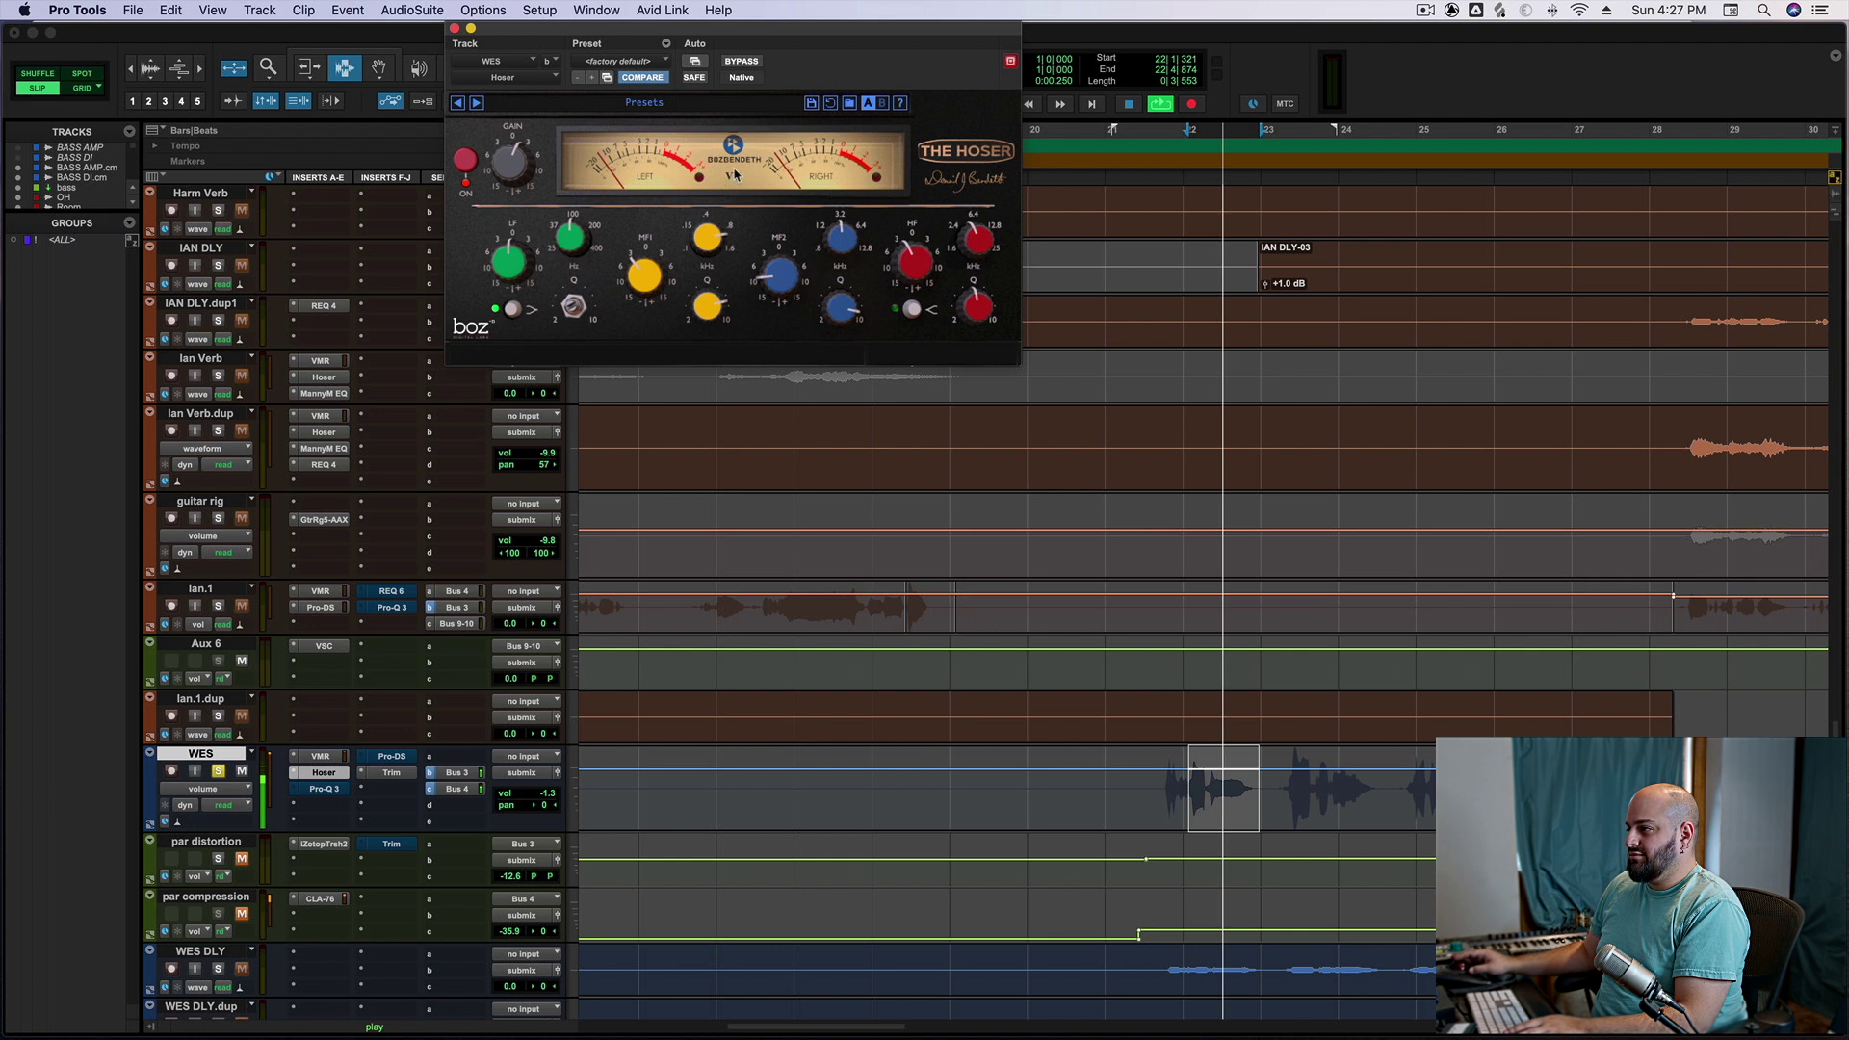
key("space")
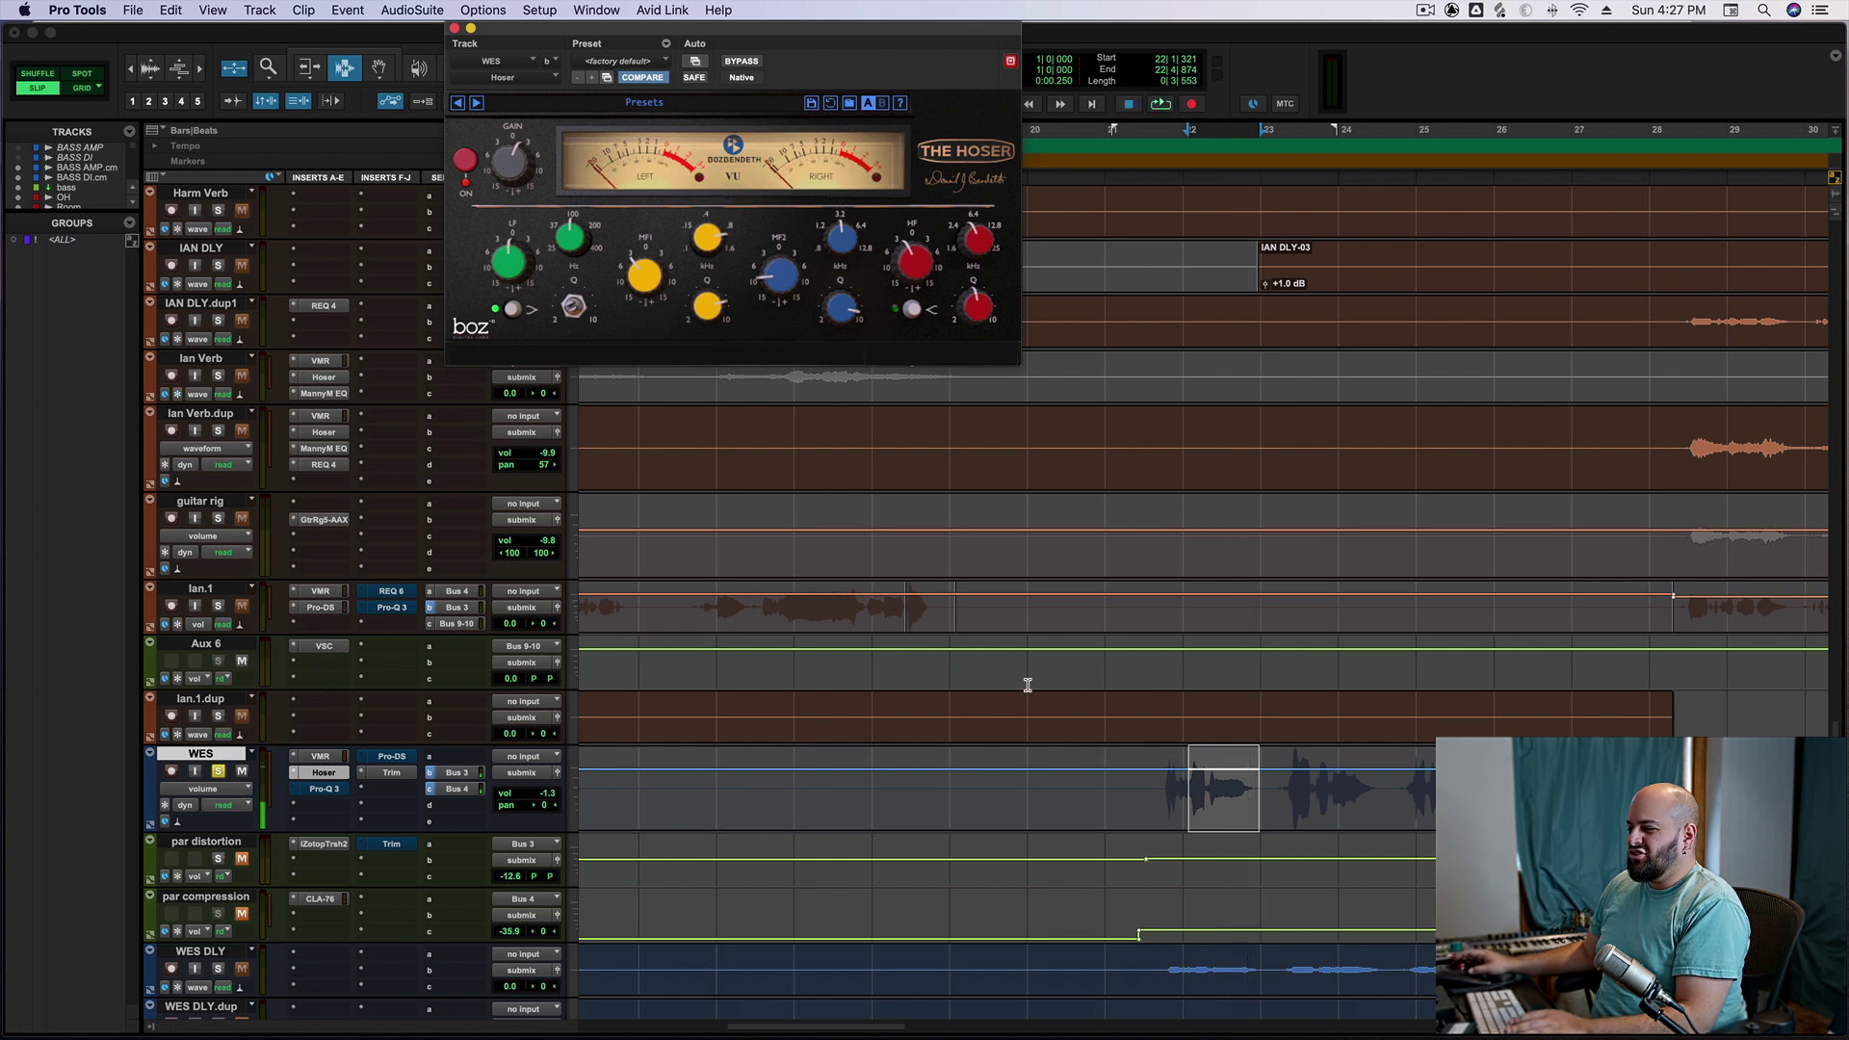
Open Pro-Q 3 on the WES track with its bypass off and play the vocal from just before the first phrase
left_click(1156, 792)
mouse_move(834, 253)
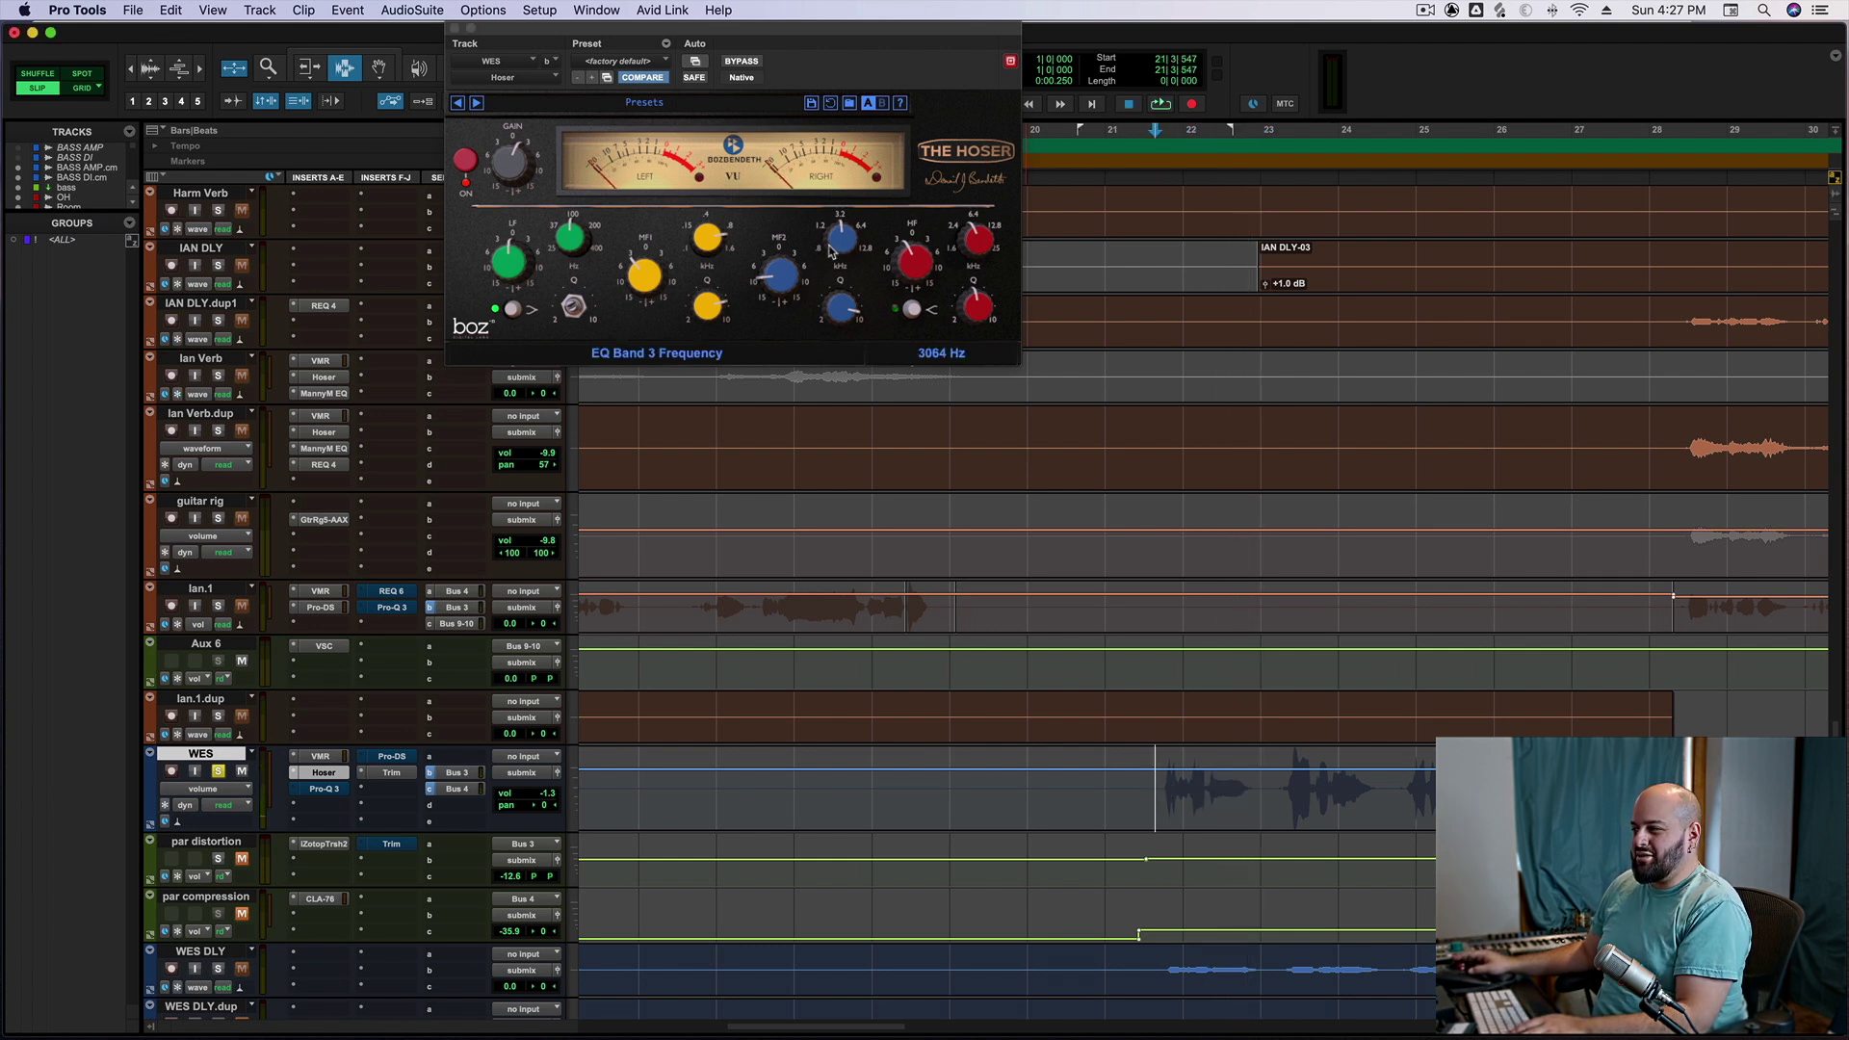
mouse_move(789, 289)
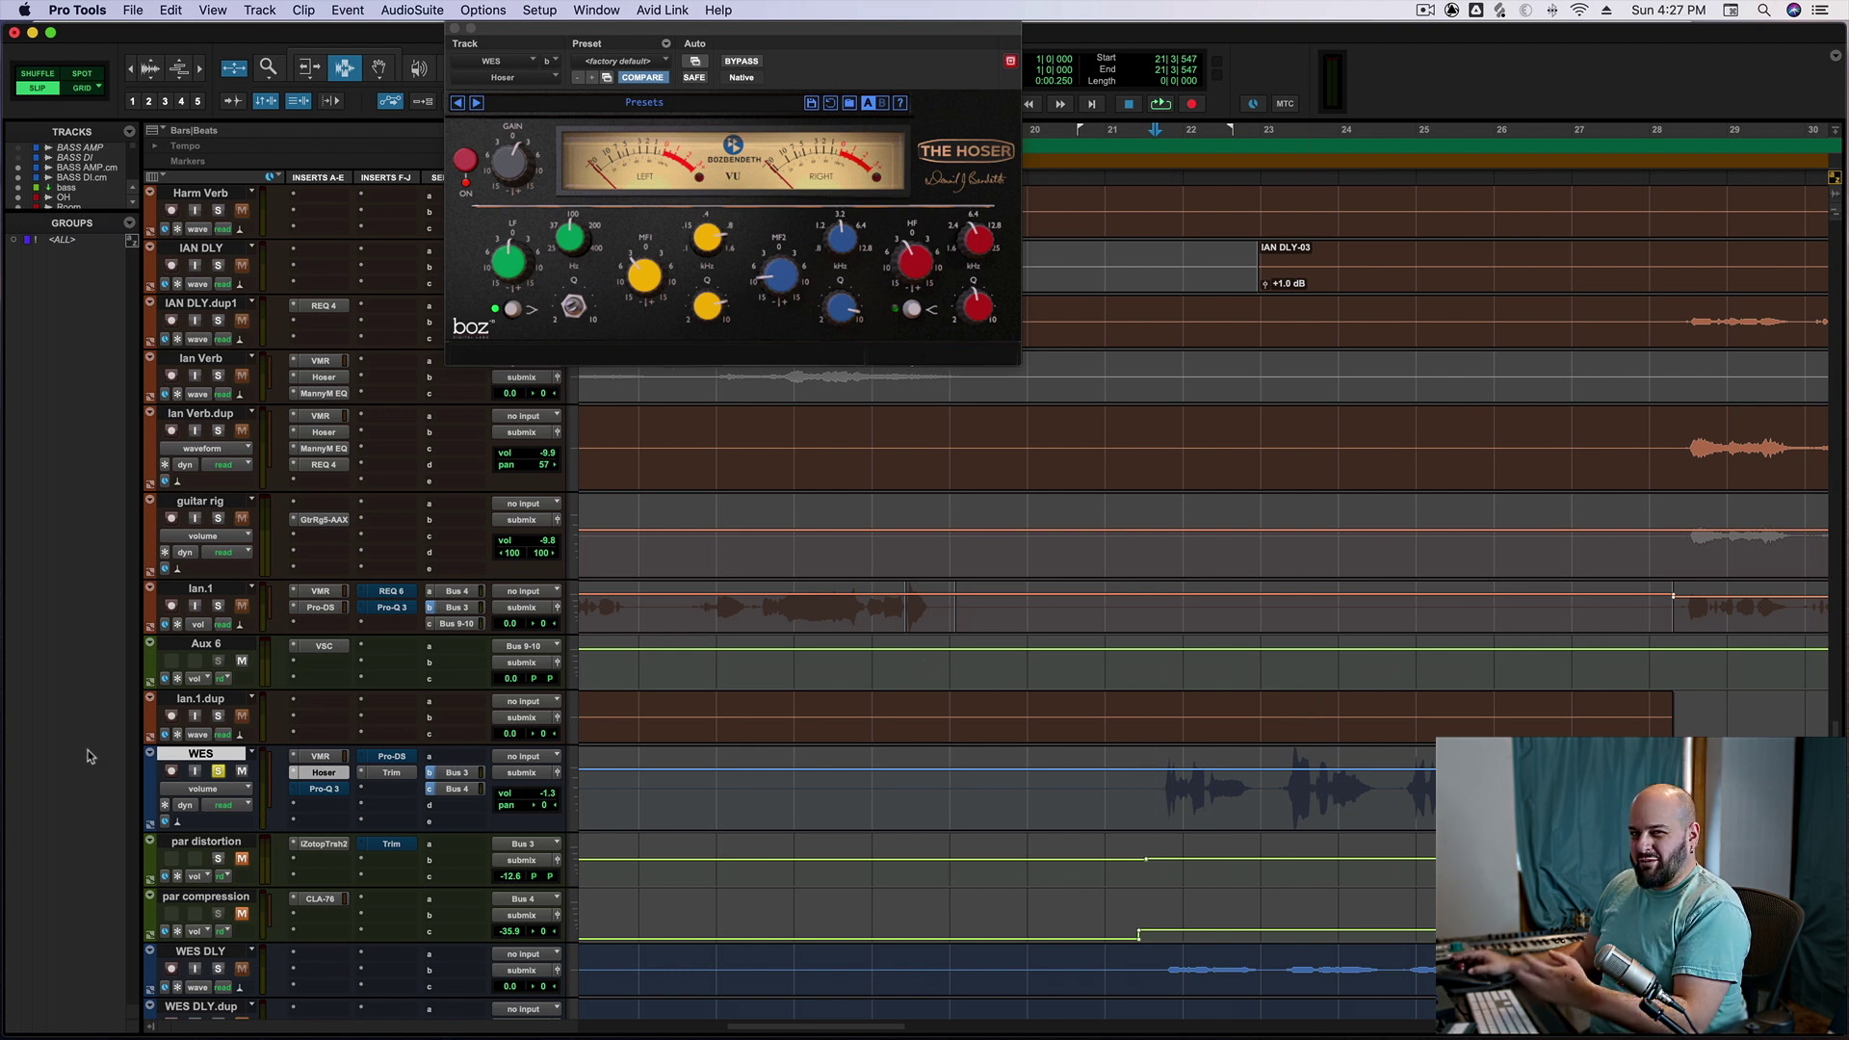
left_click(325, 789)
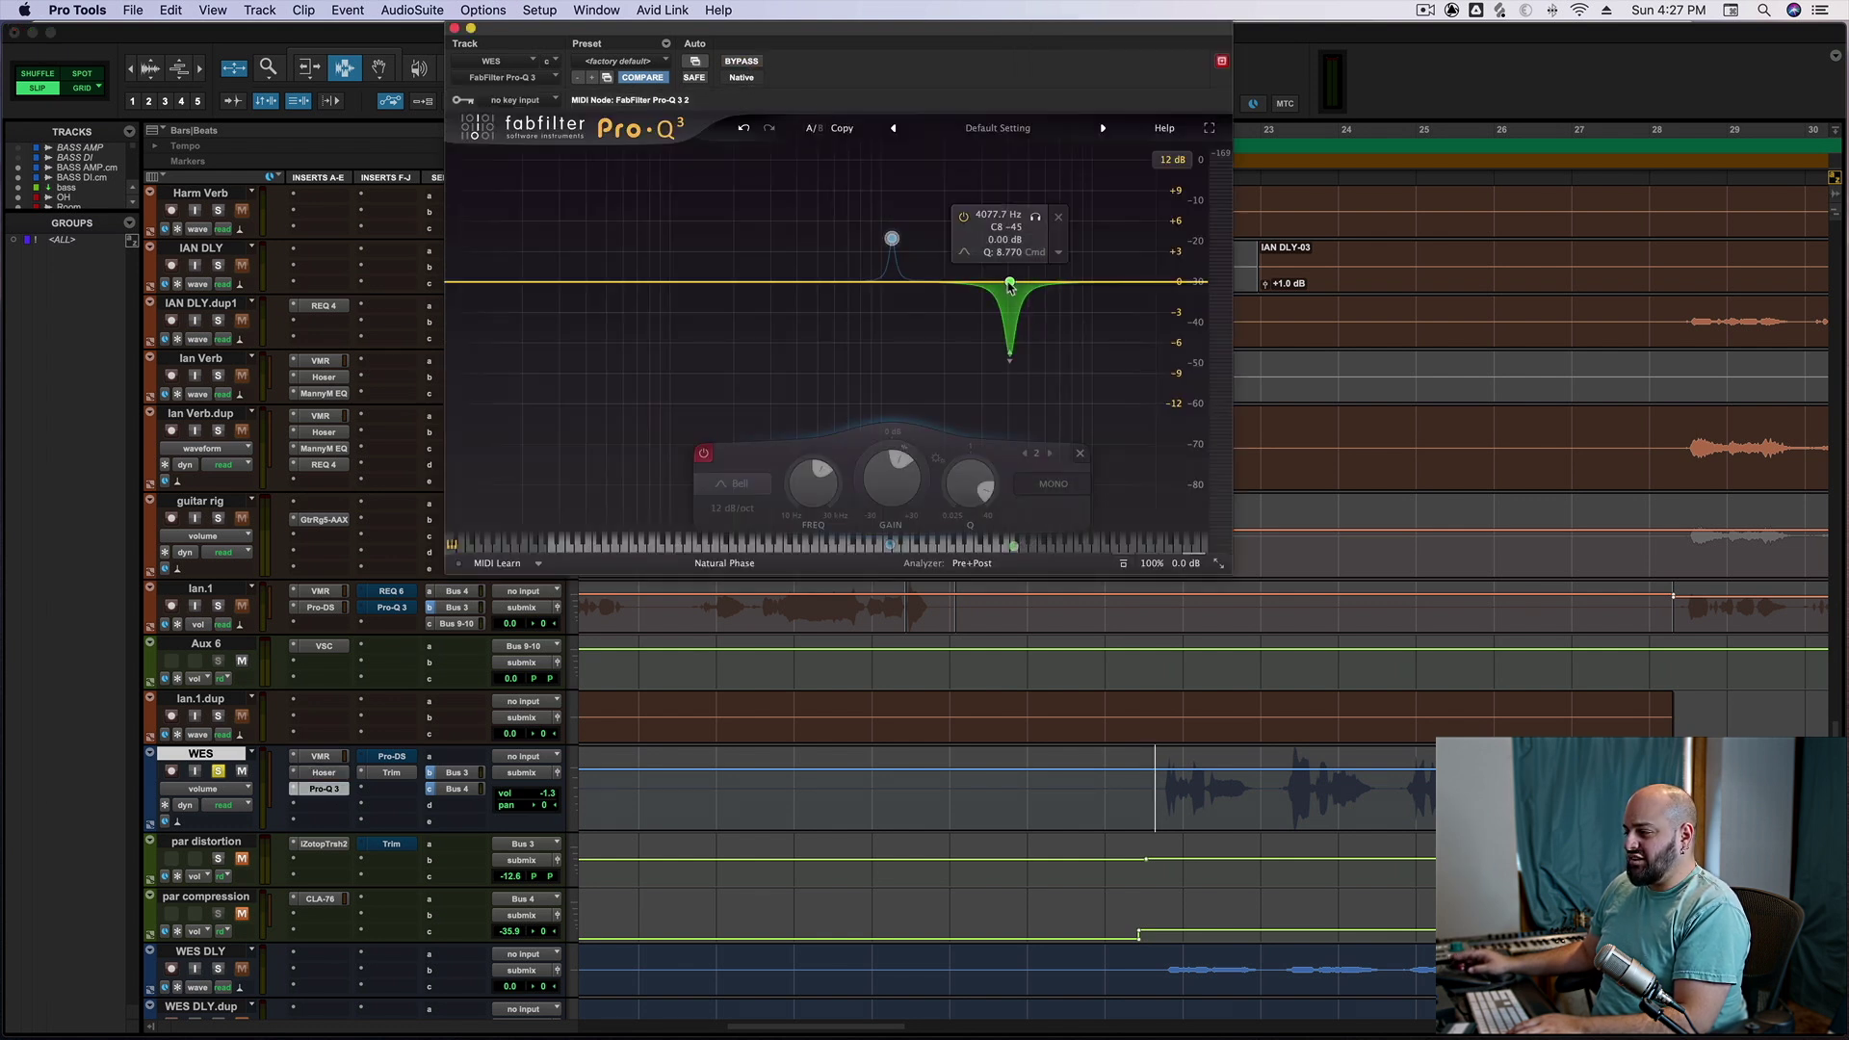
key("space")
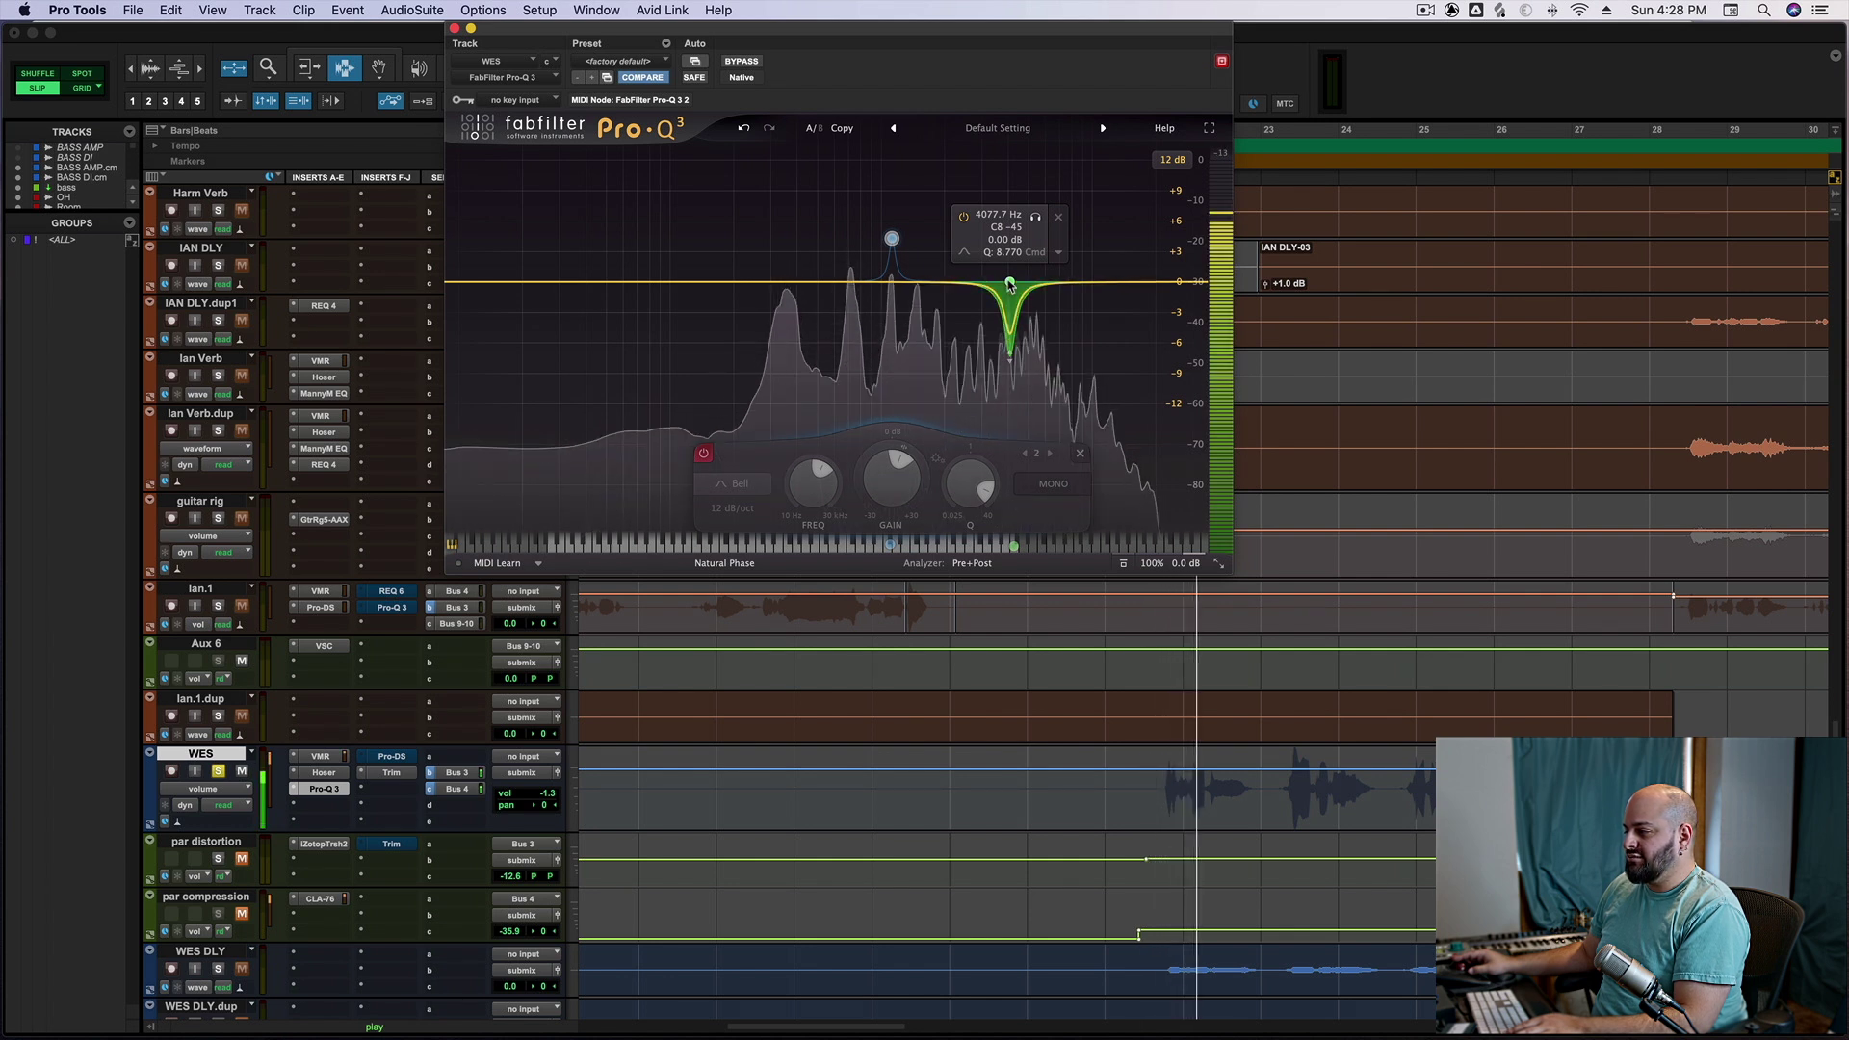
key("space")
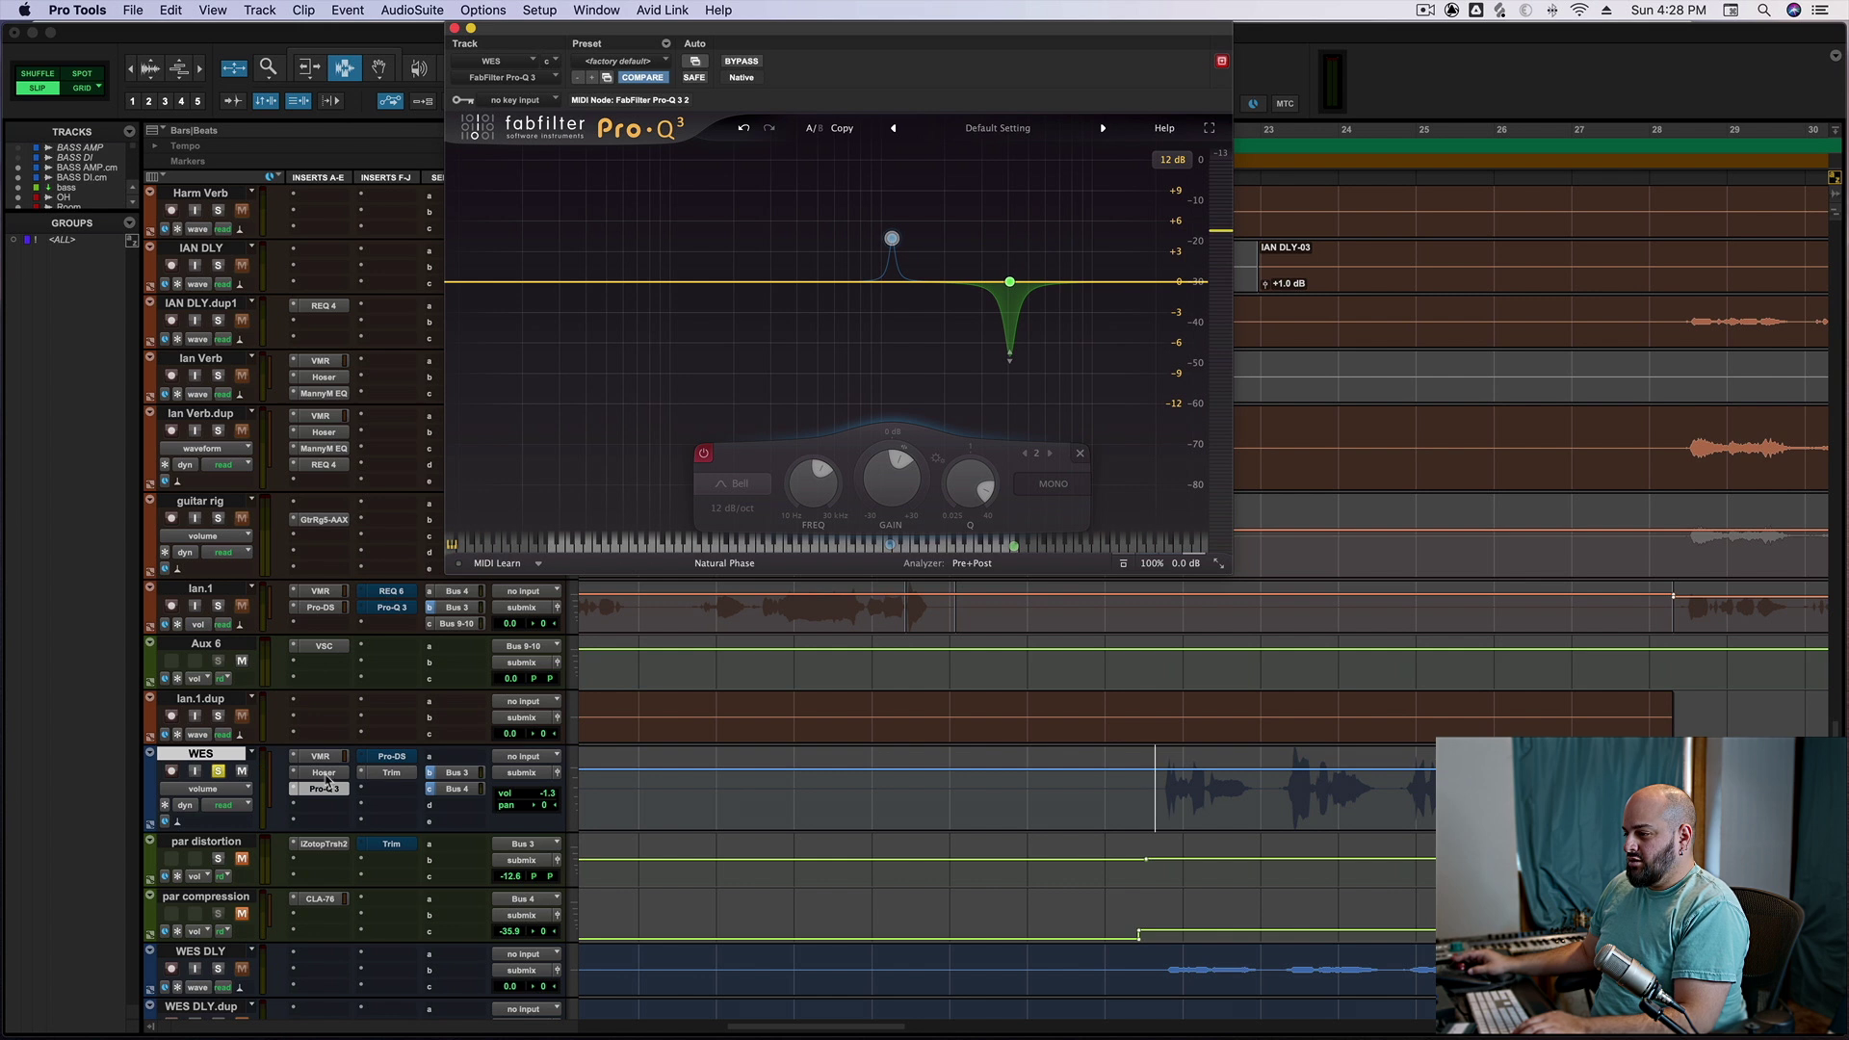
Compare the first WES phrase with the Pro-Q 3 insert bypassed and re-enabled, leaving it on
left_click(323, 788, "super")
key("space")
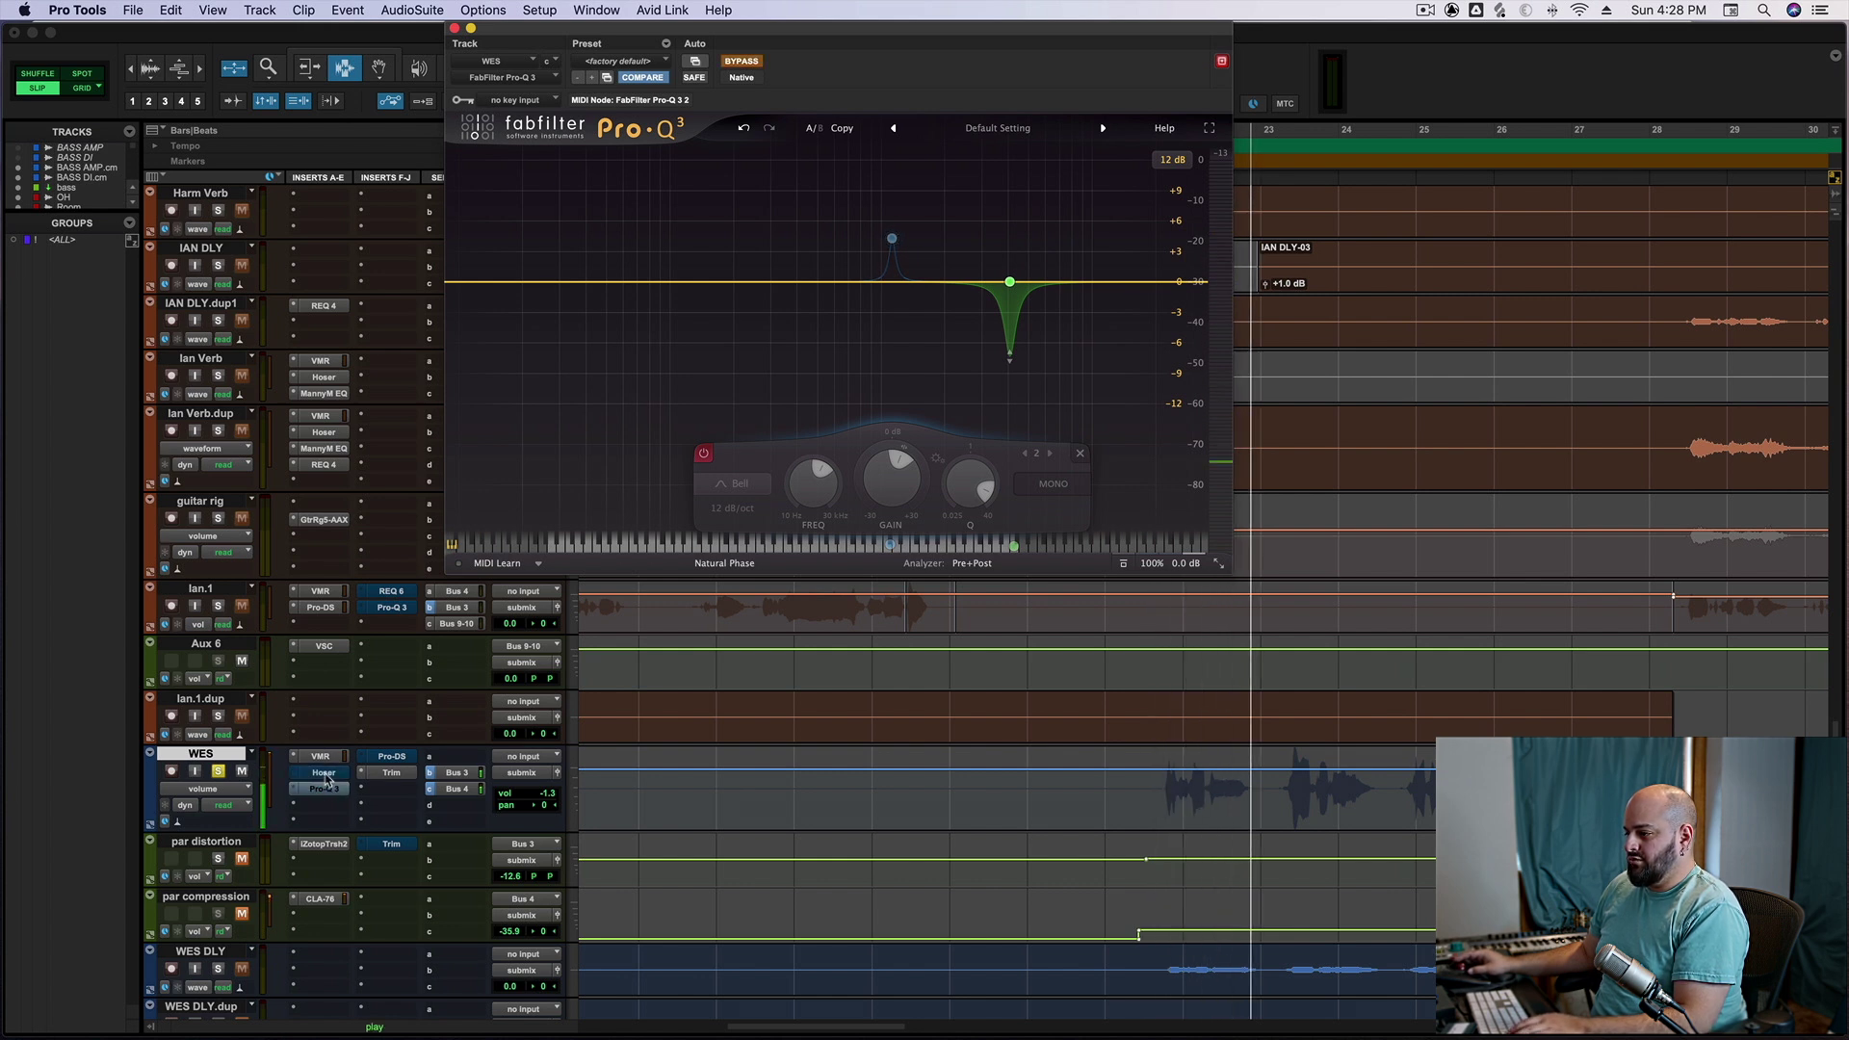
key("space")
left_click(325, 789, "super")
key("space")
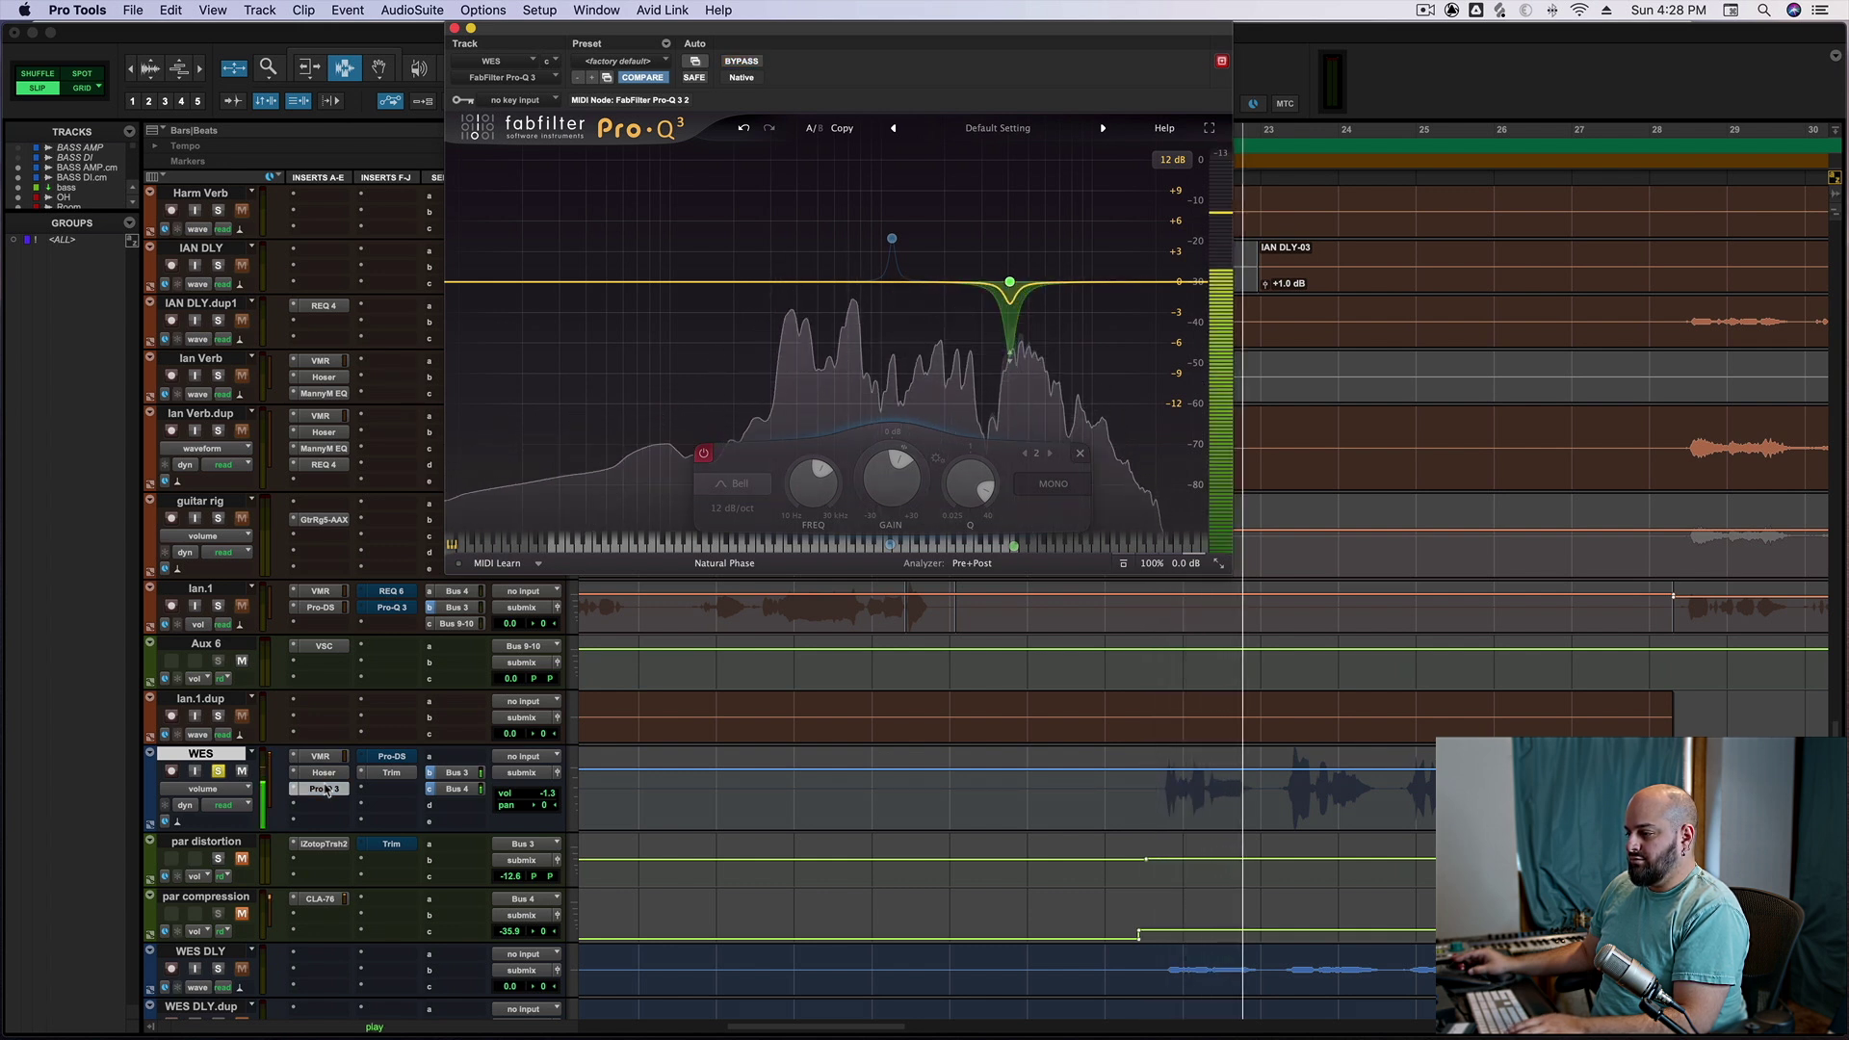
key("space")
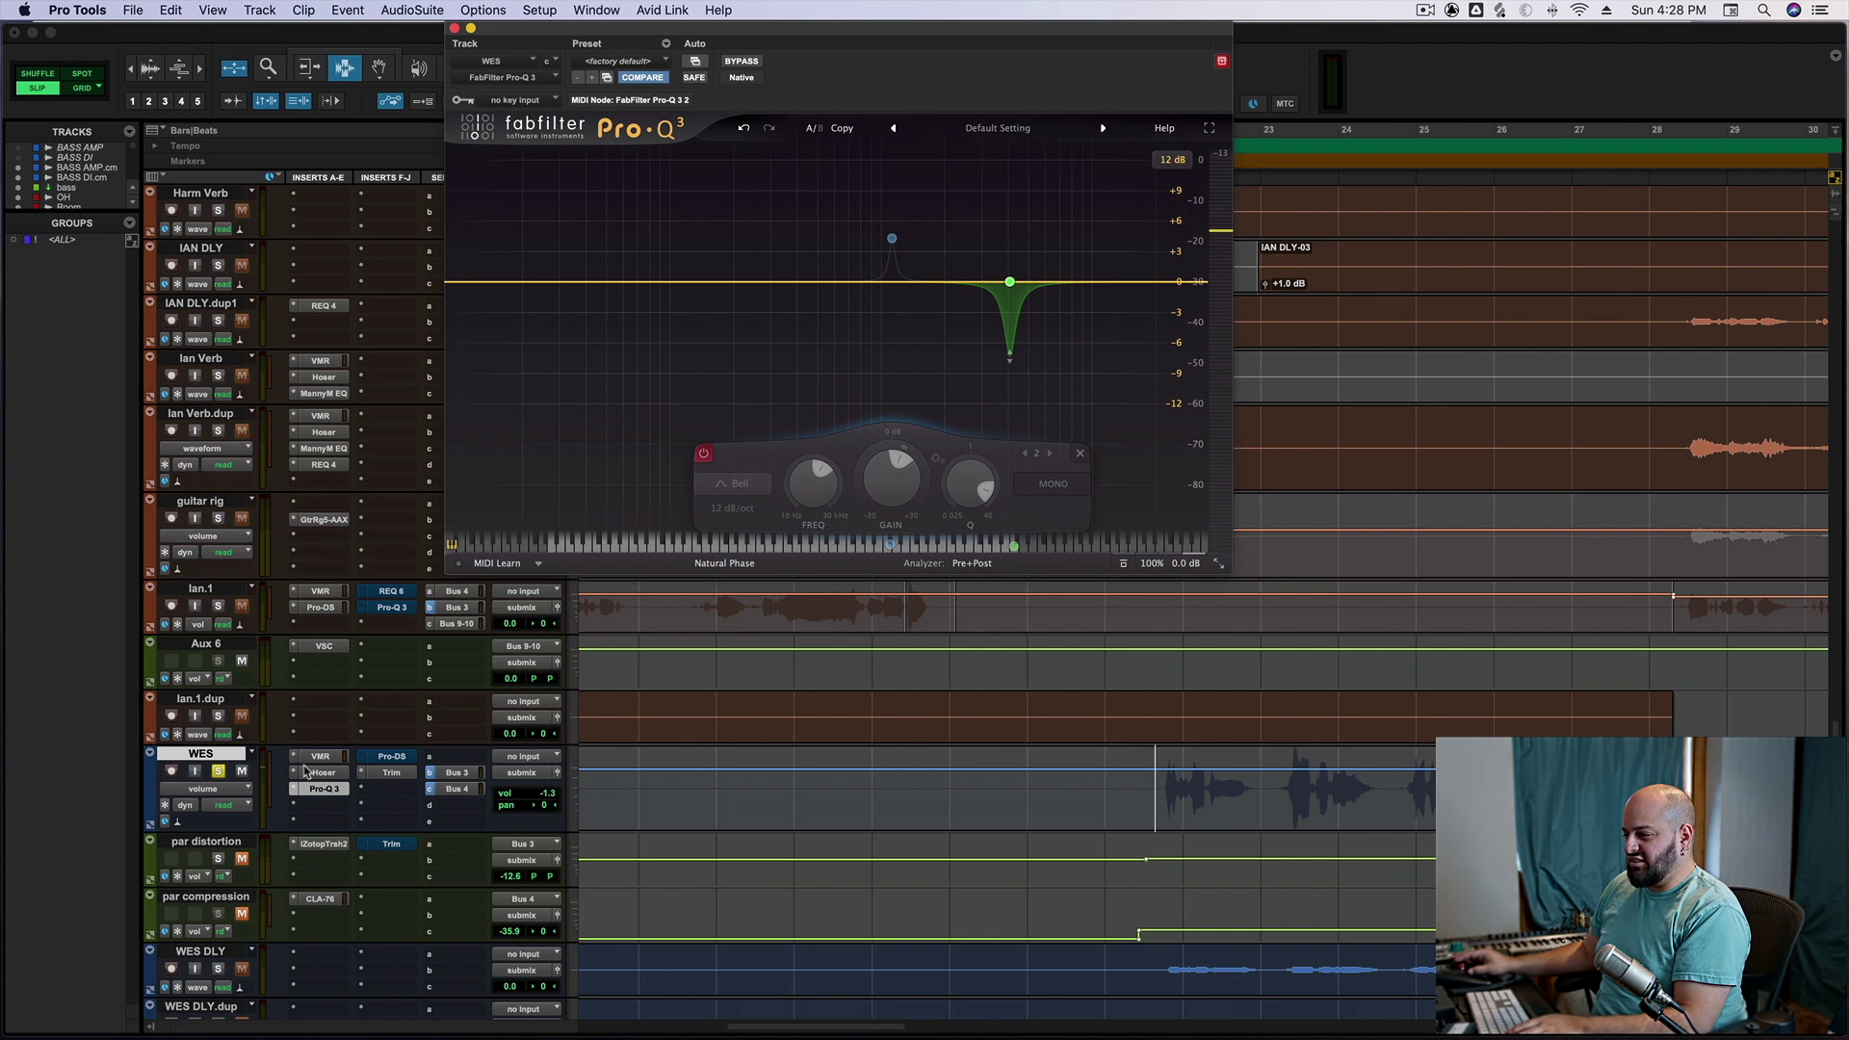
Unsolo the WES track, play its phrases in the full mix with Pro-DS and Trim enabled, and close Pro-Q 3
left_click(217, 772)
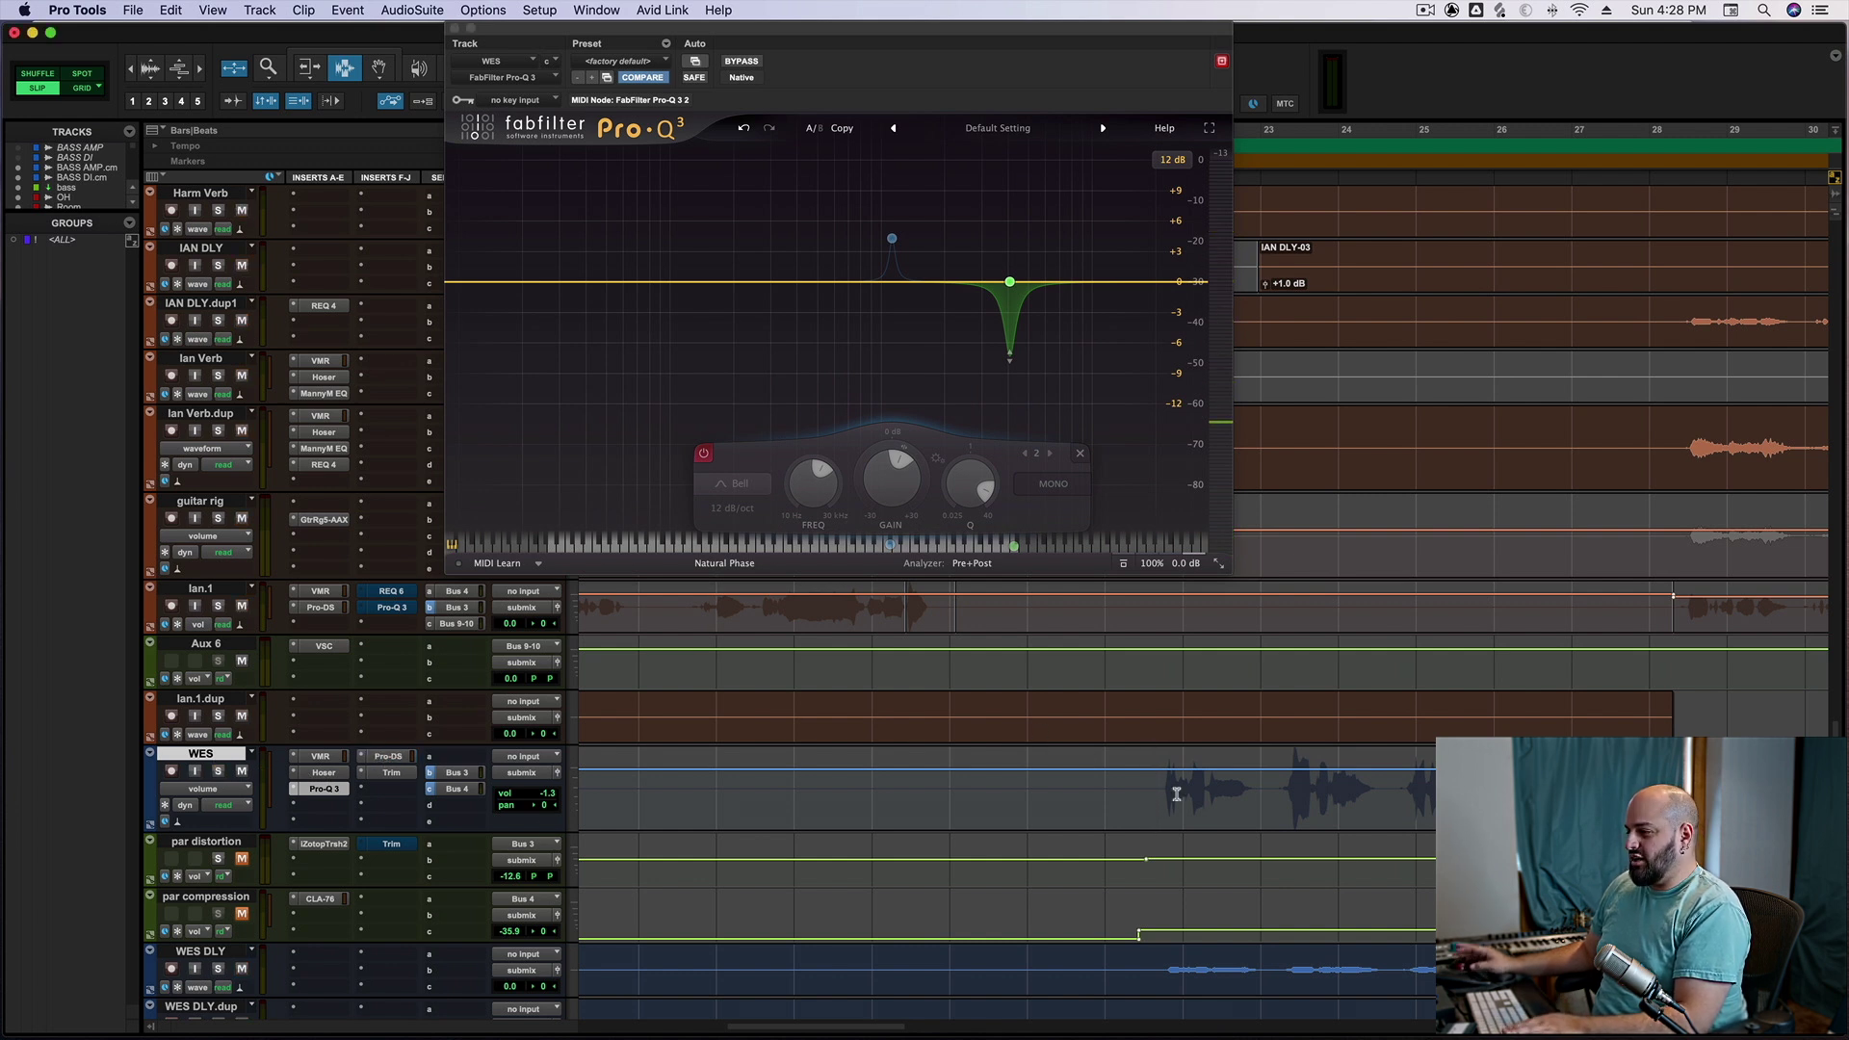
key("space")
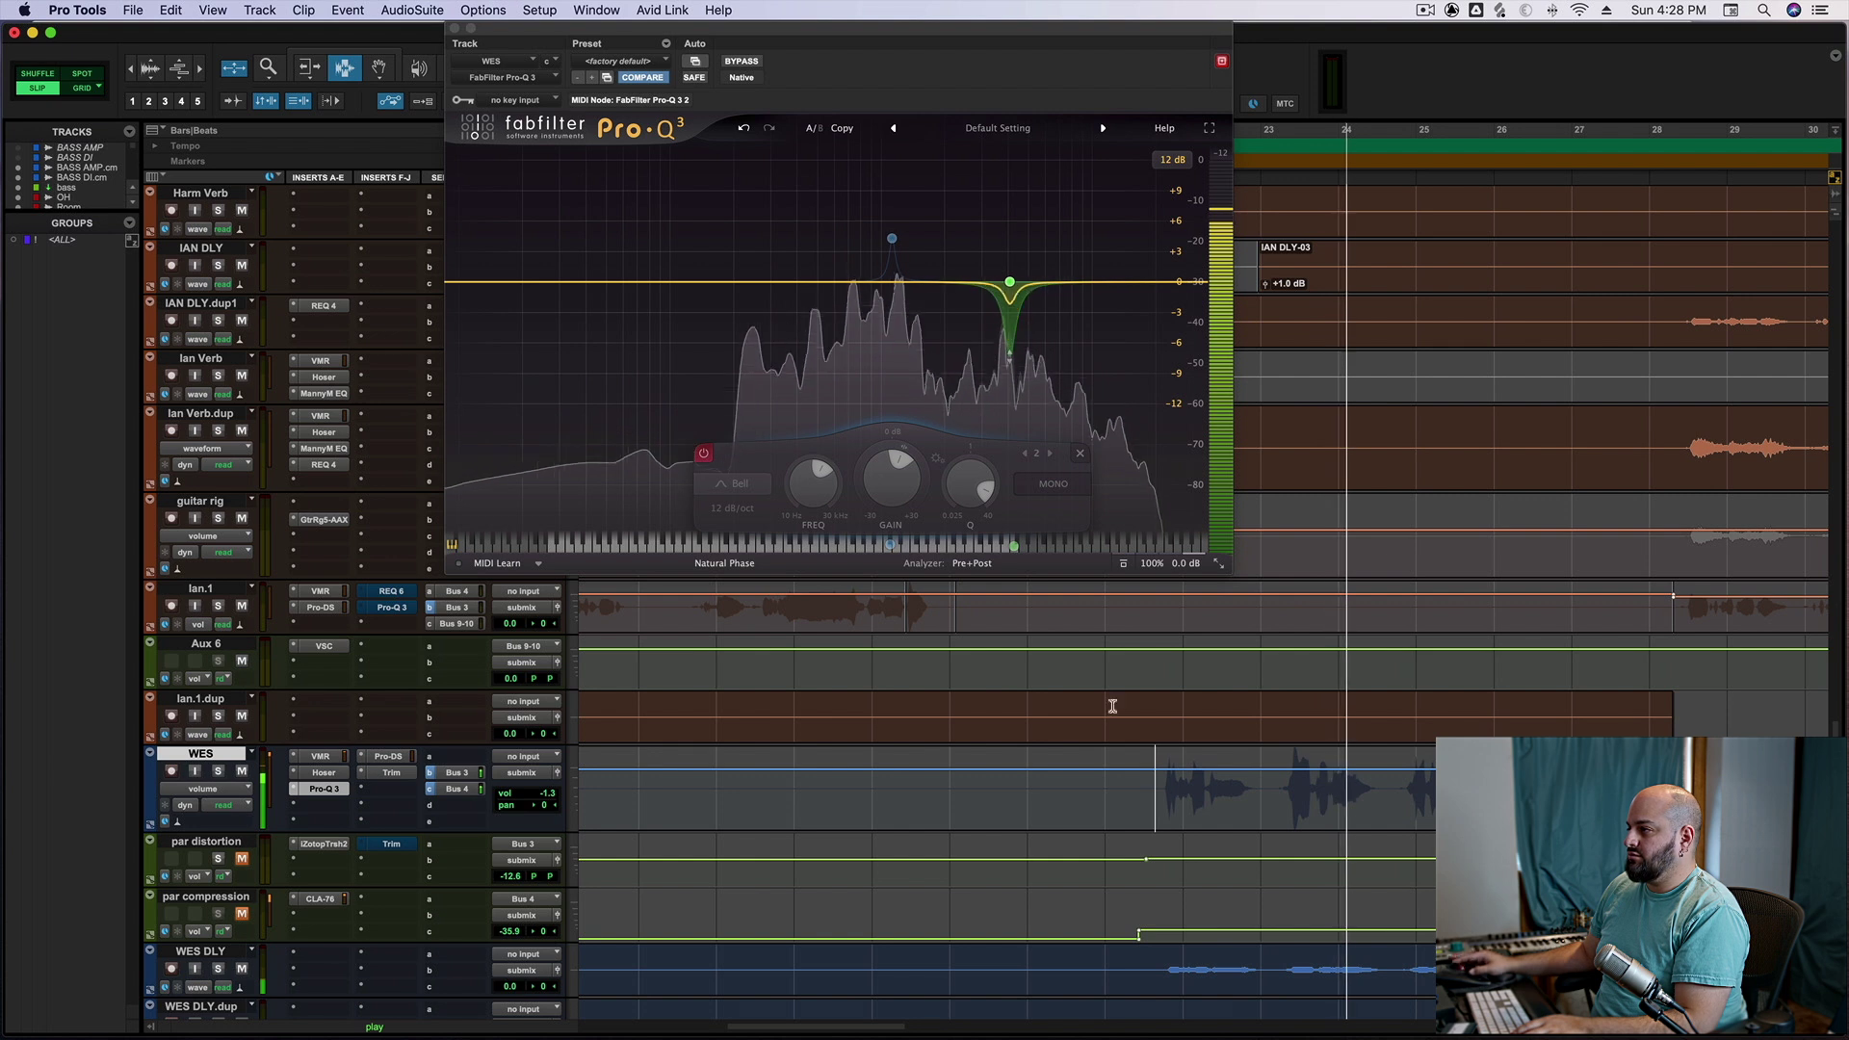
left_click(472, 28)
scroll(732, 280, "down", 5)
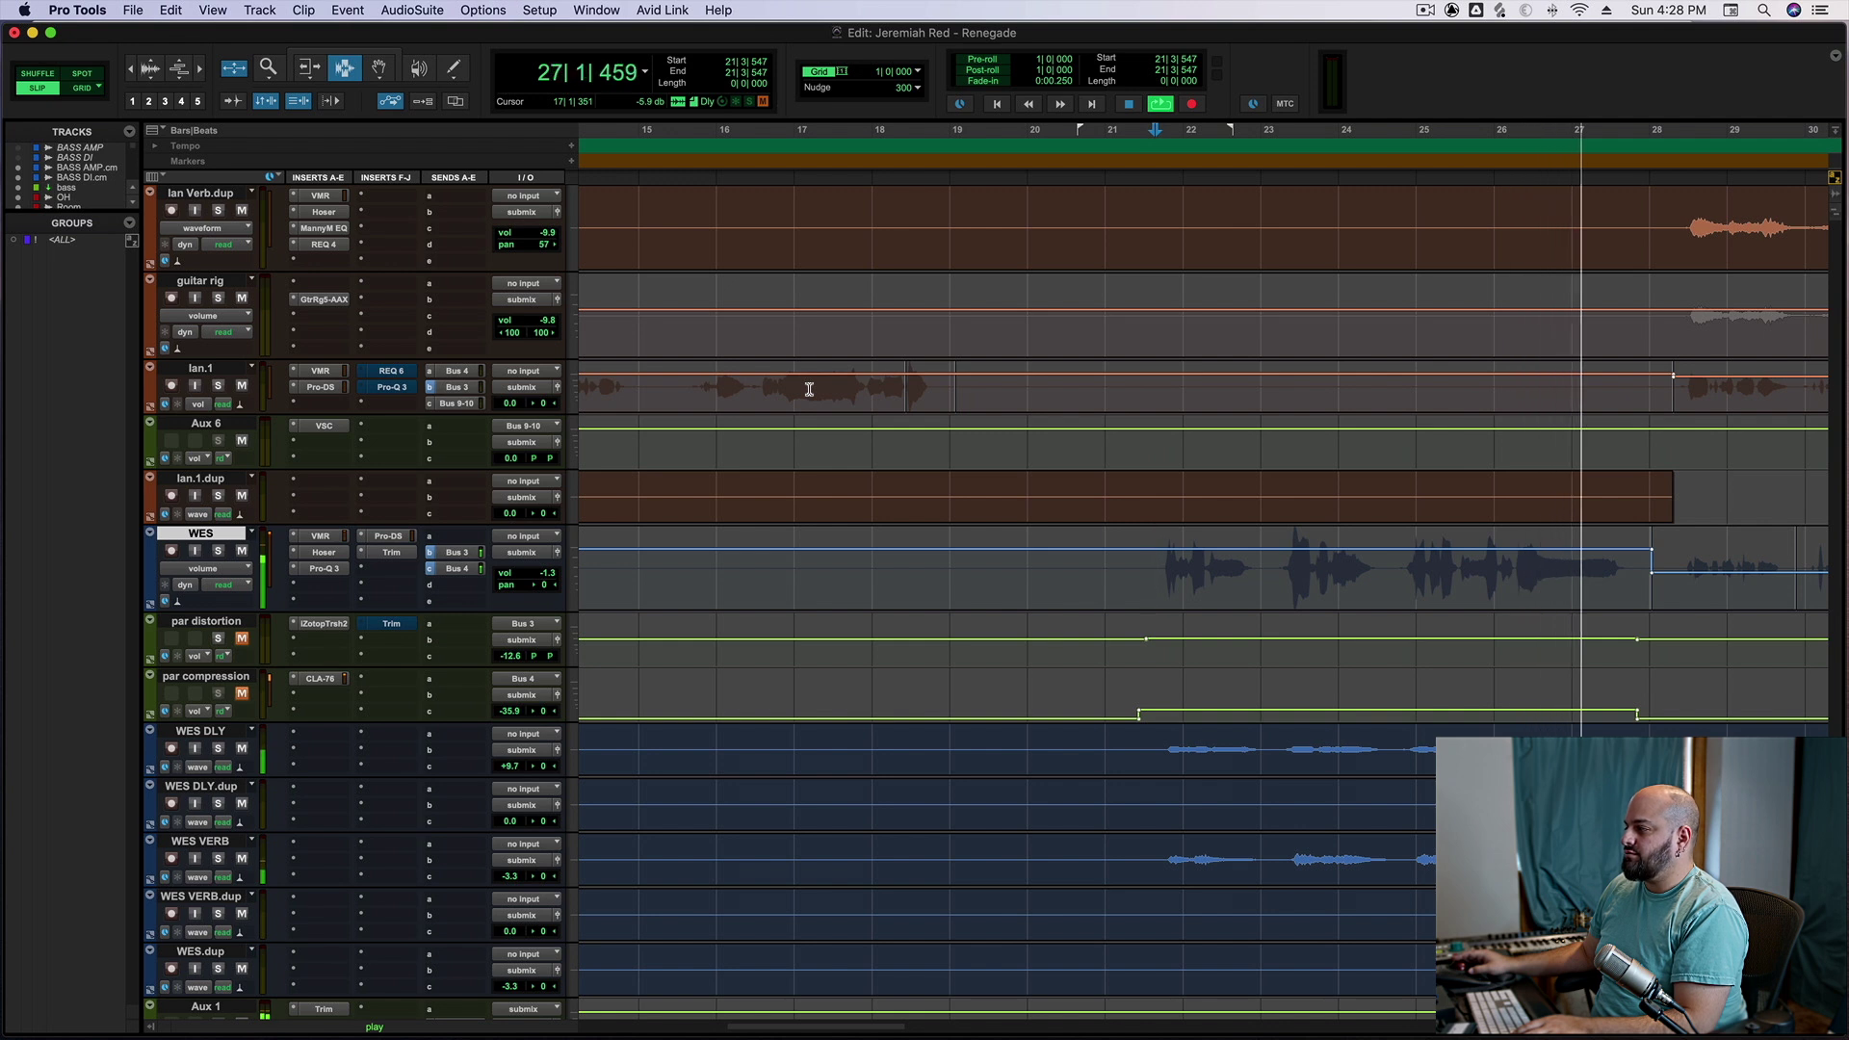
key("space")
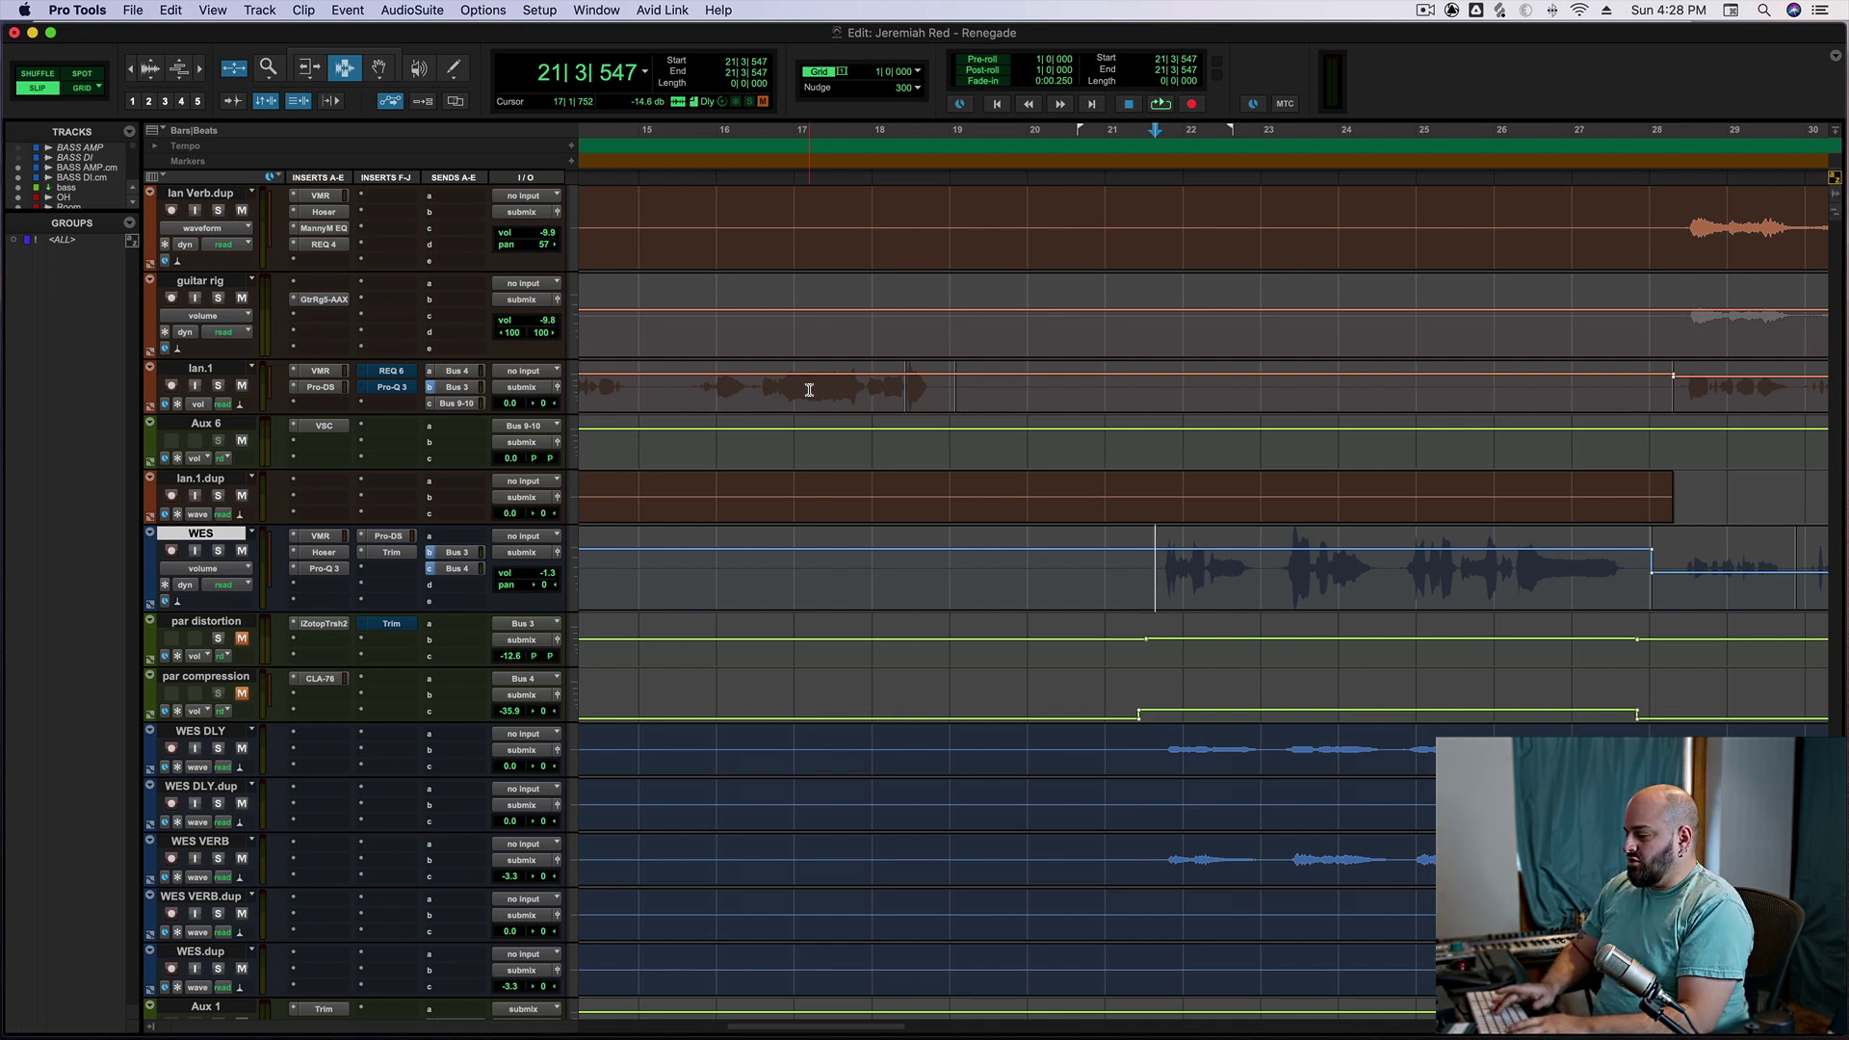
Mute the WES track, unmute the par distortion return and take that return's Trim insert out of bypass
key("super+bracketleft")
key("super+bracketleft")
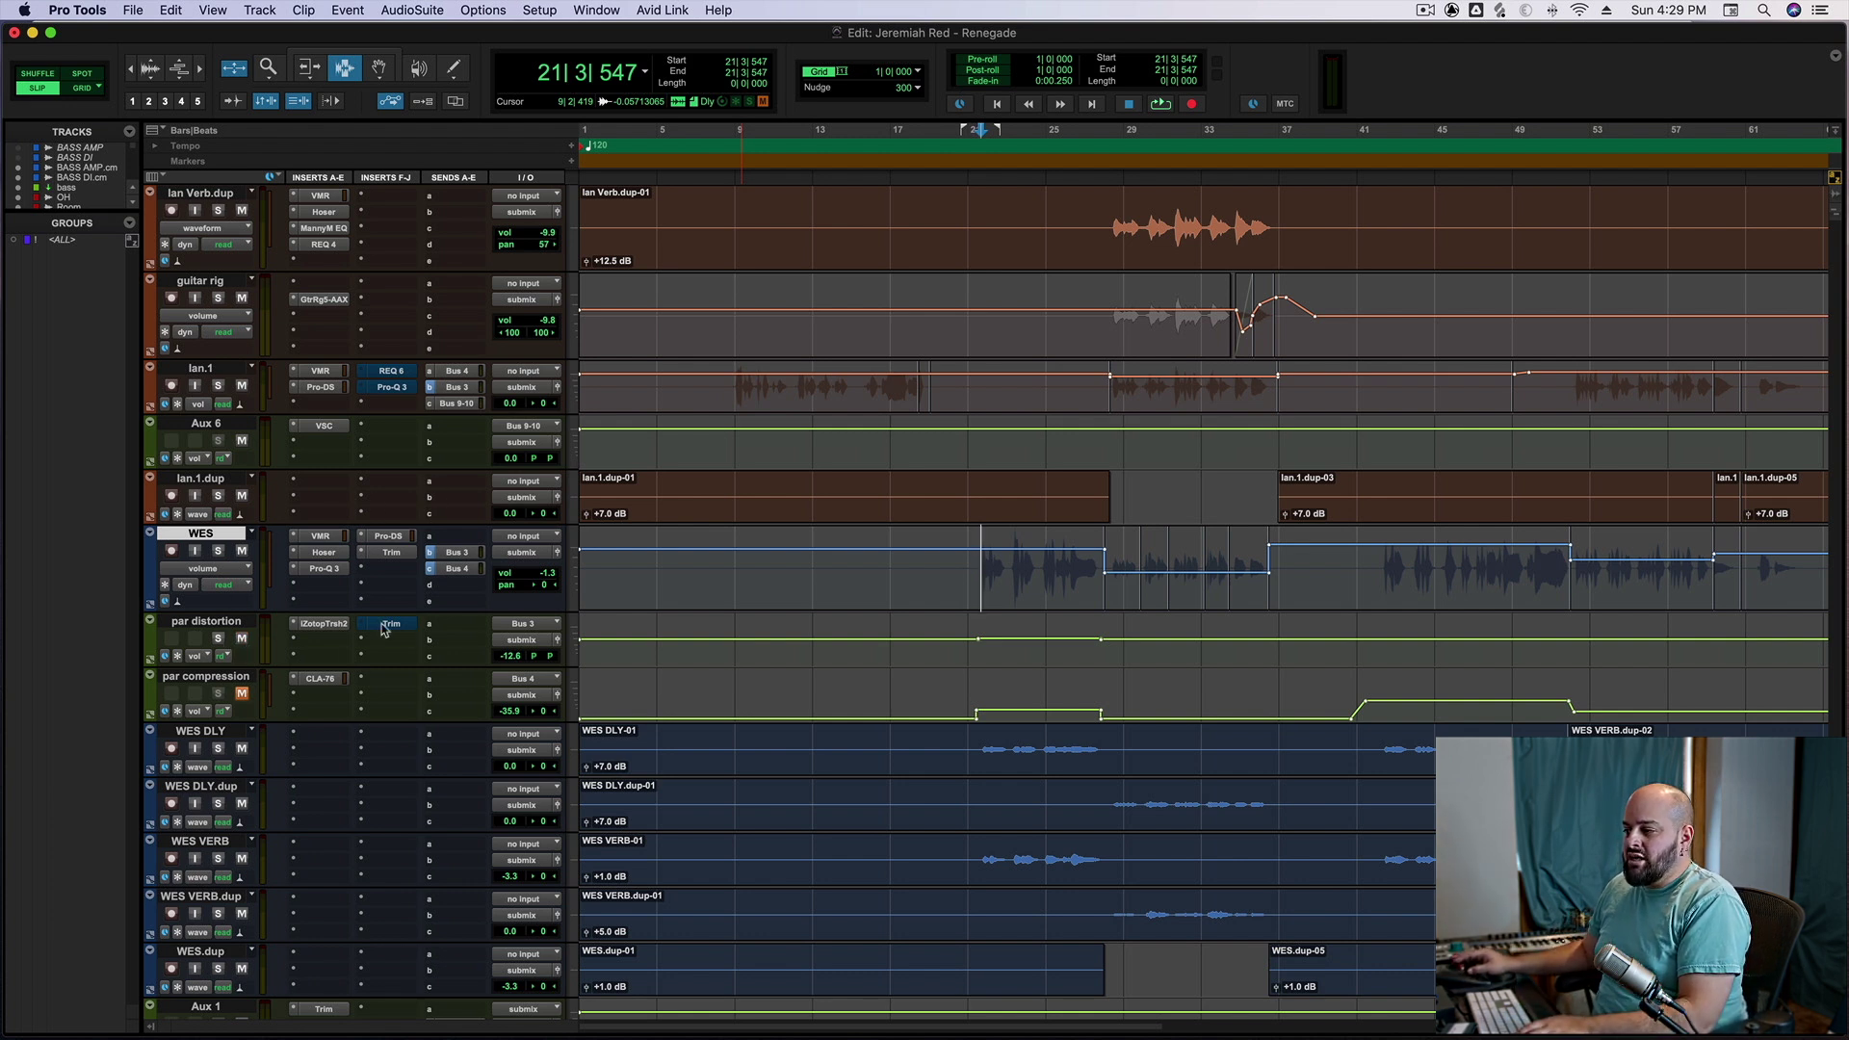
left_click(242, 550)
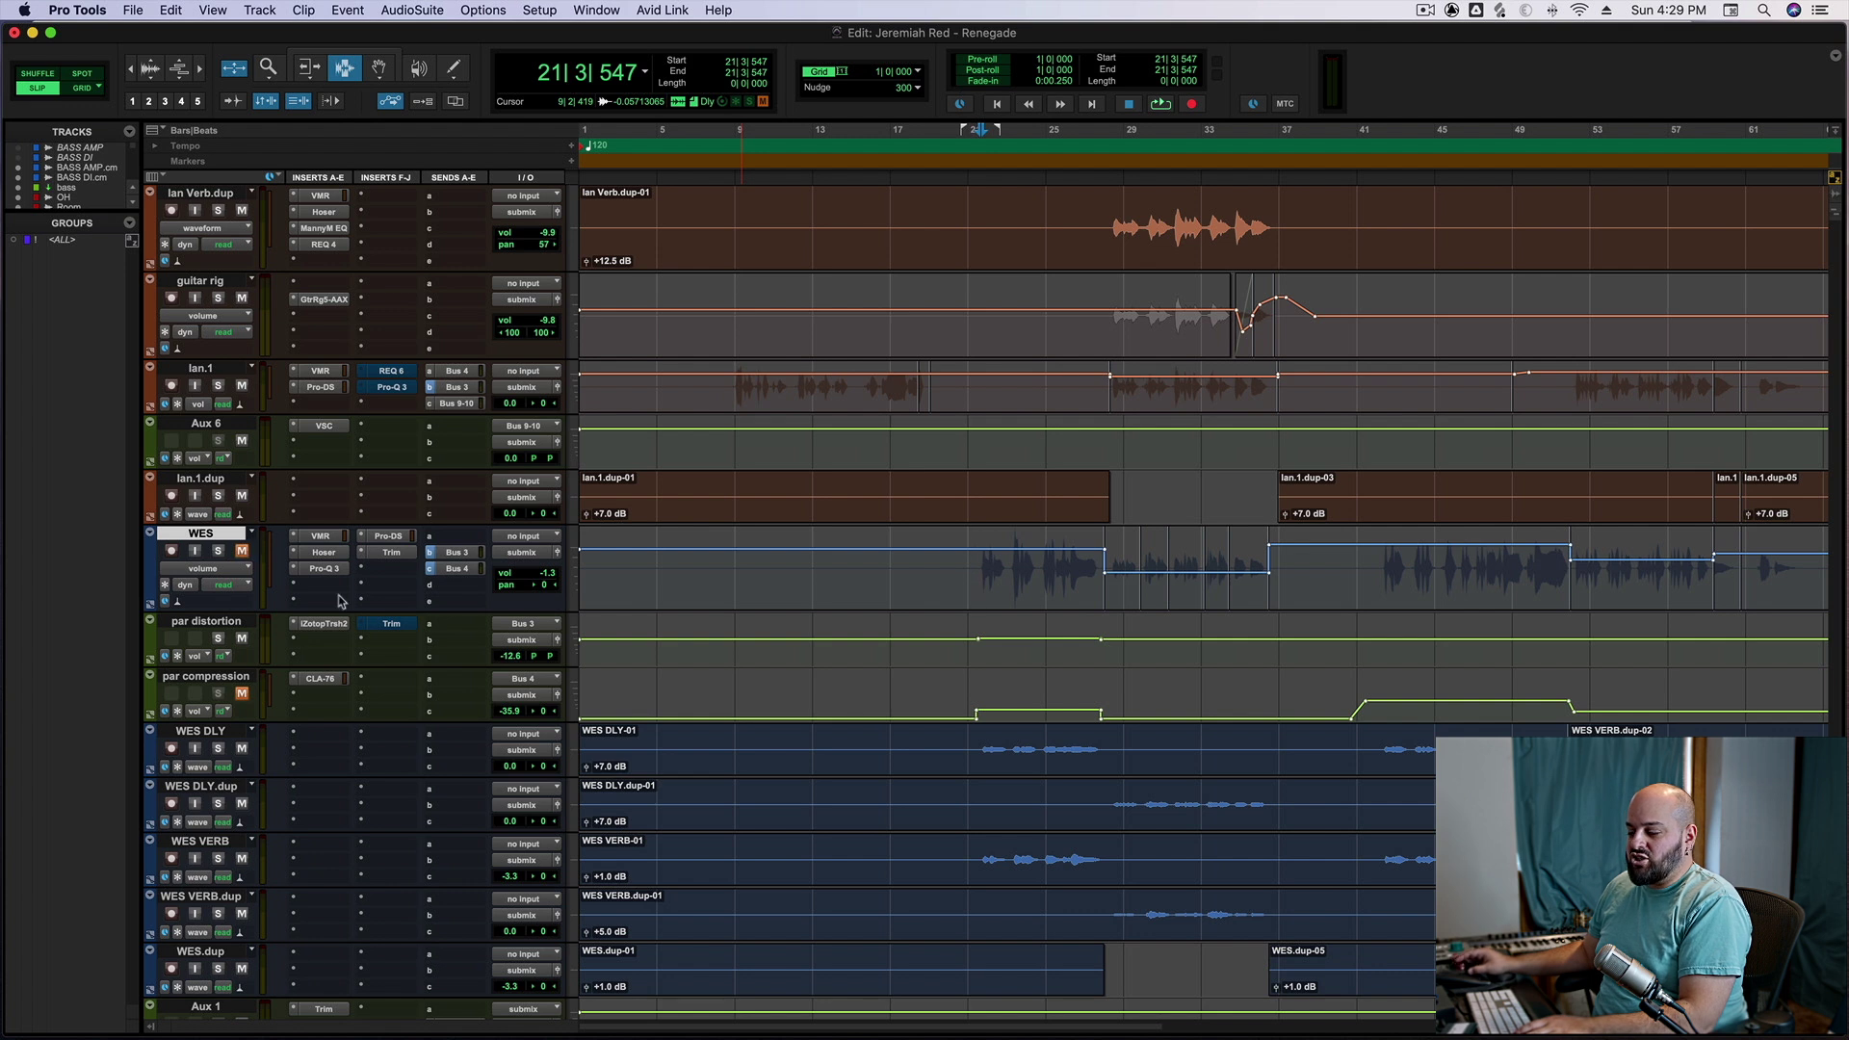
left_click(394, 623)
left_click(739, 60)
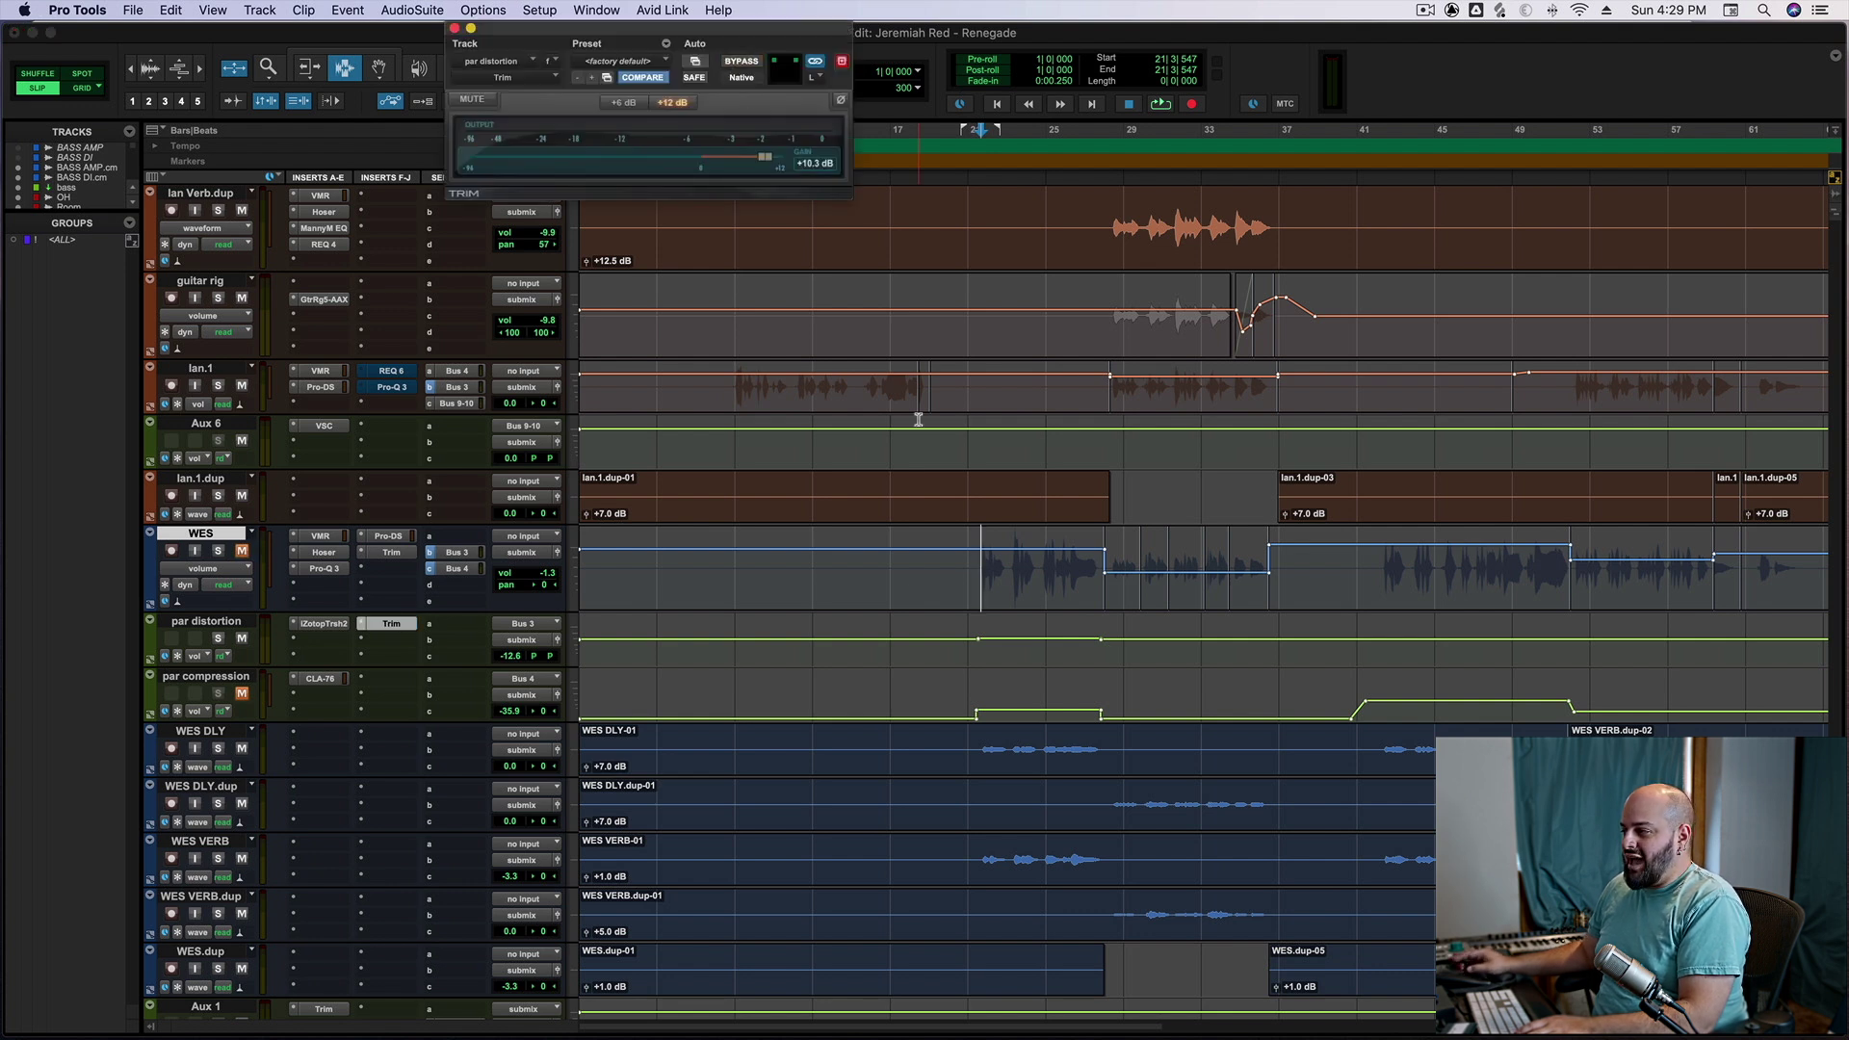
Play the parallel distortion without the dry WES vocal from just before the first phrase near bar 22
left_click(977, 583)
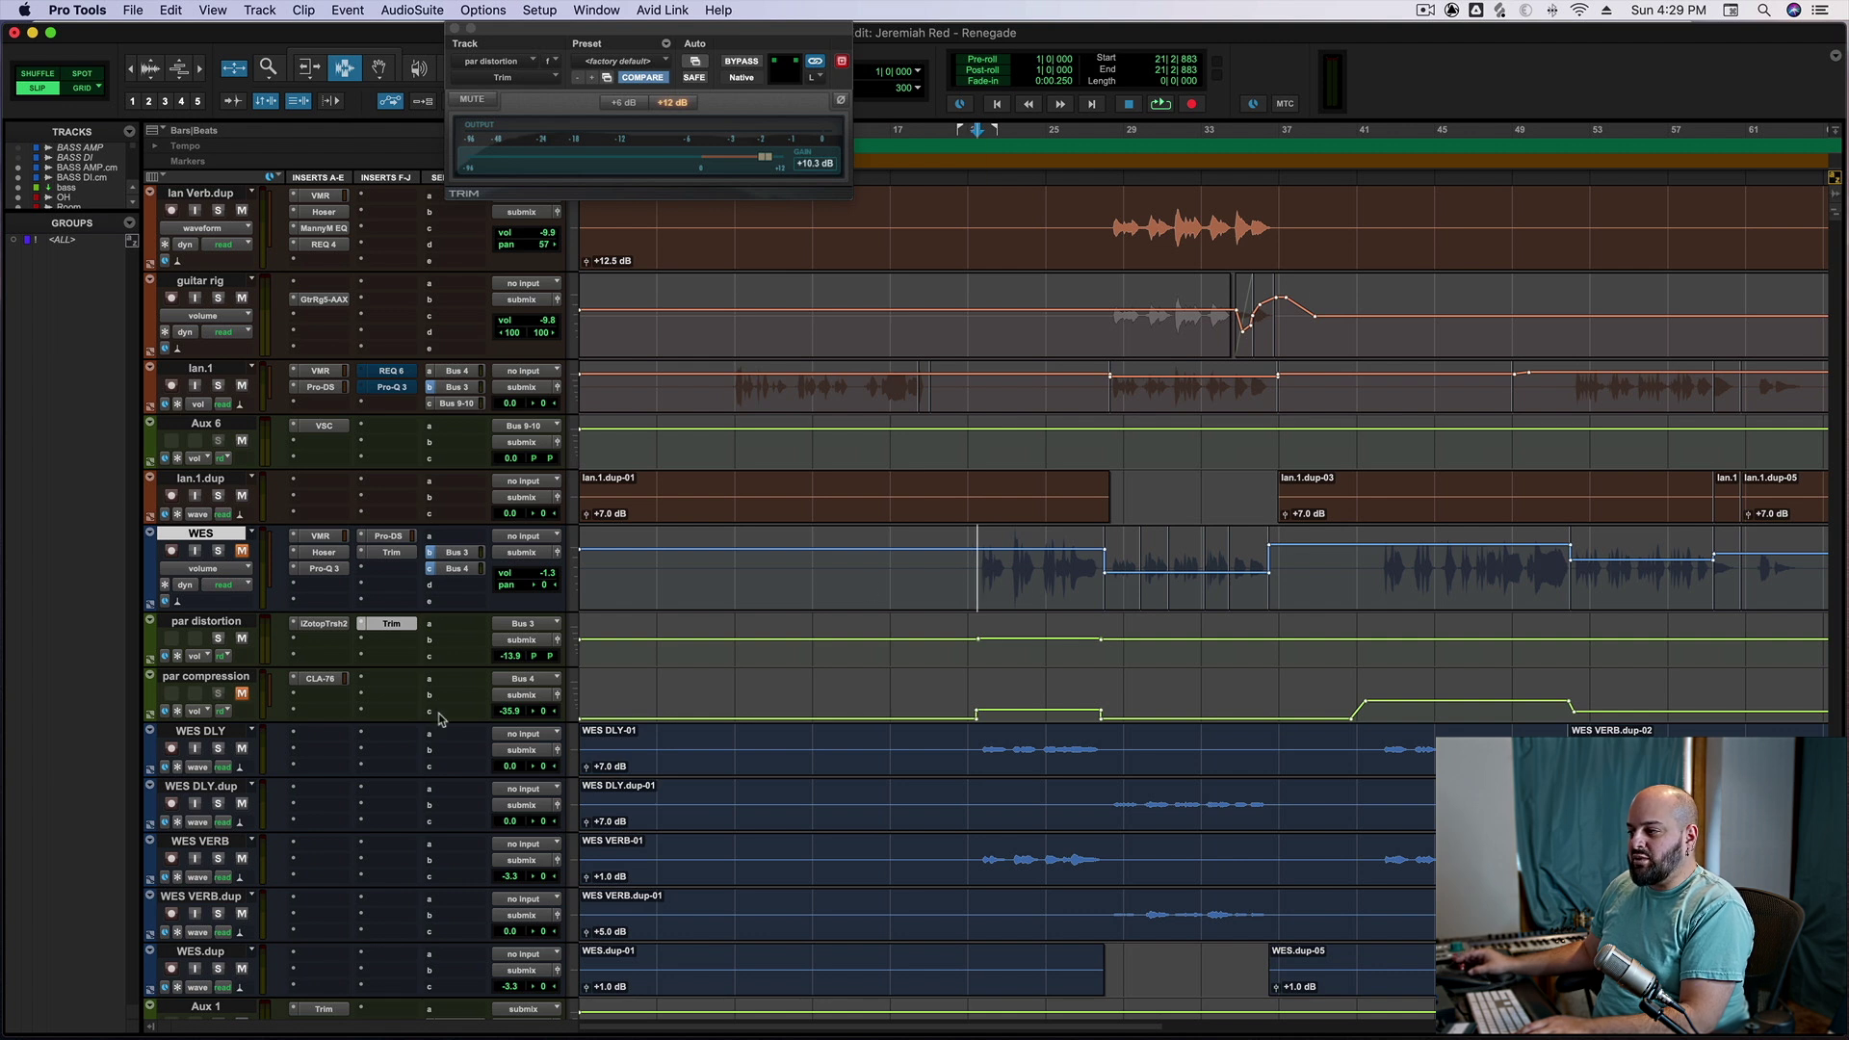
key("space")
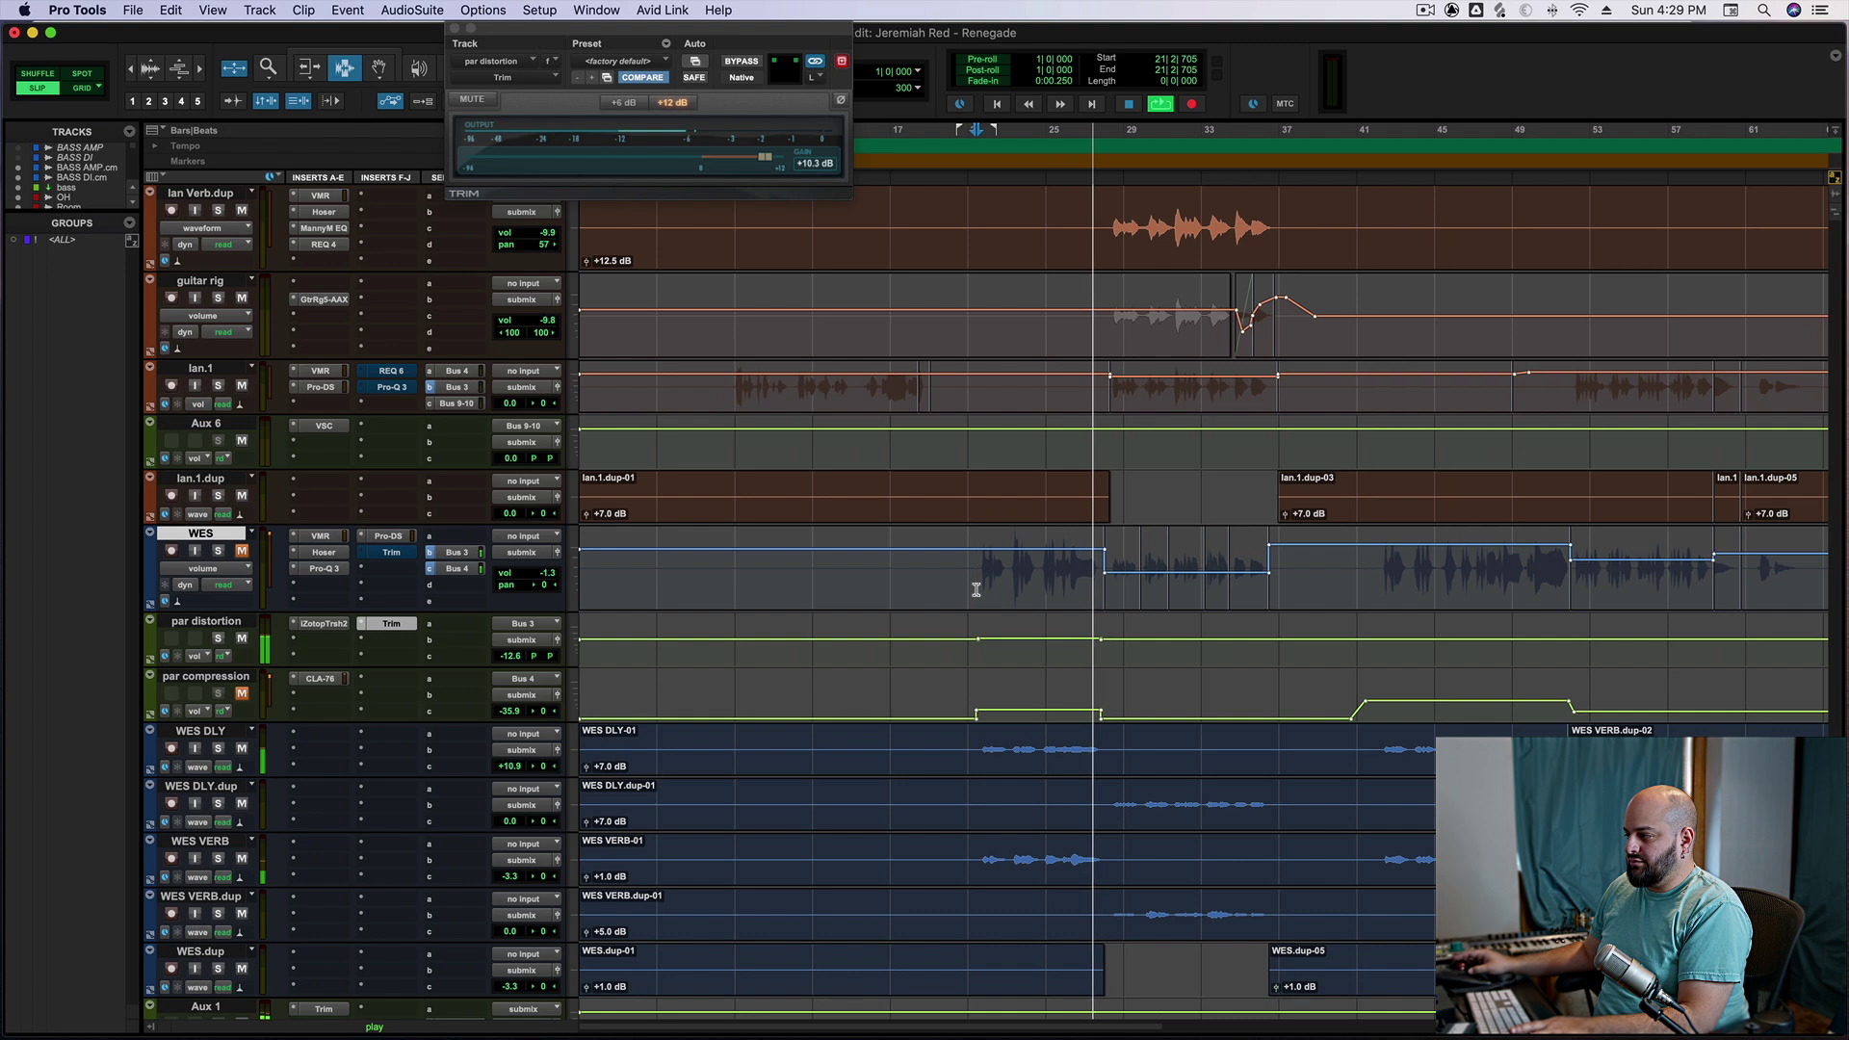
key("space")
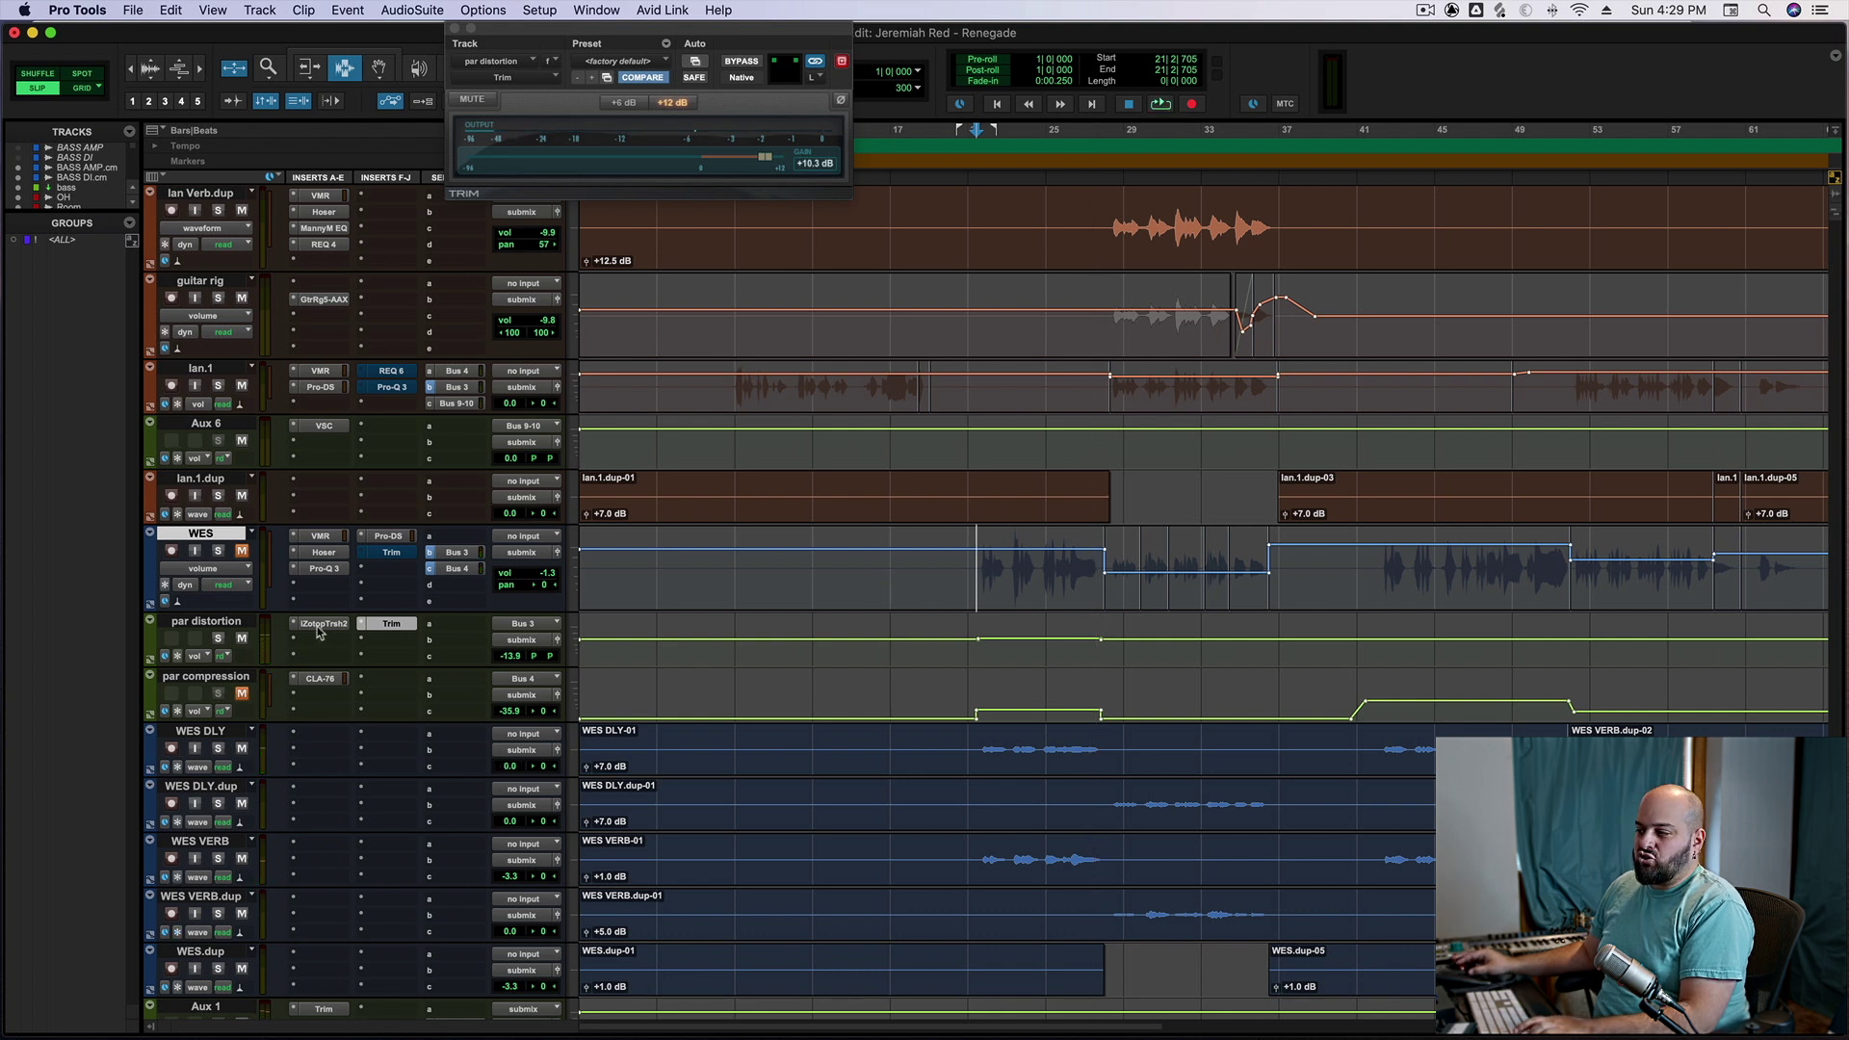
Open Trash 2 on par distortion, dismiss its preset manager and examine Filter 1, both Trash stages and Filter 2
left_click(322, 625)
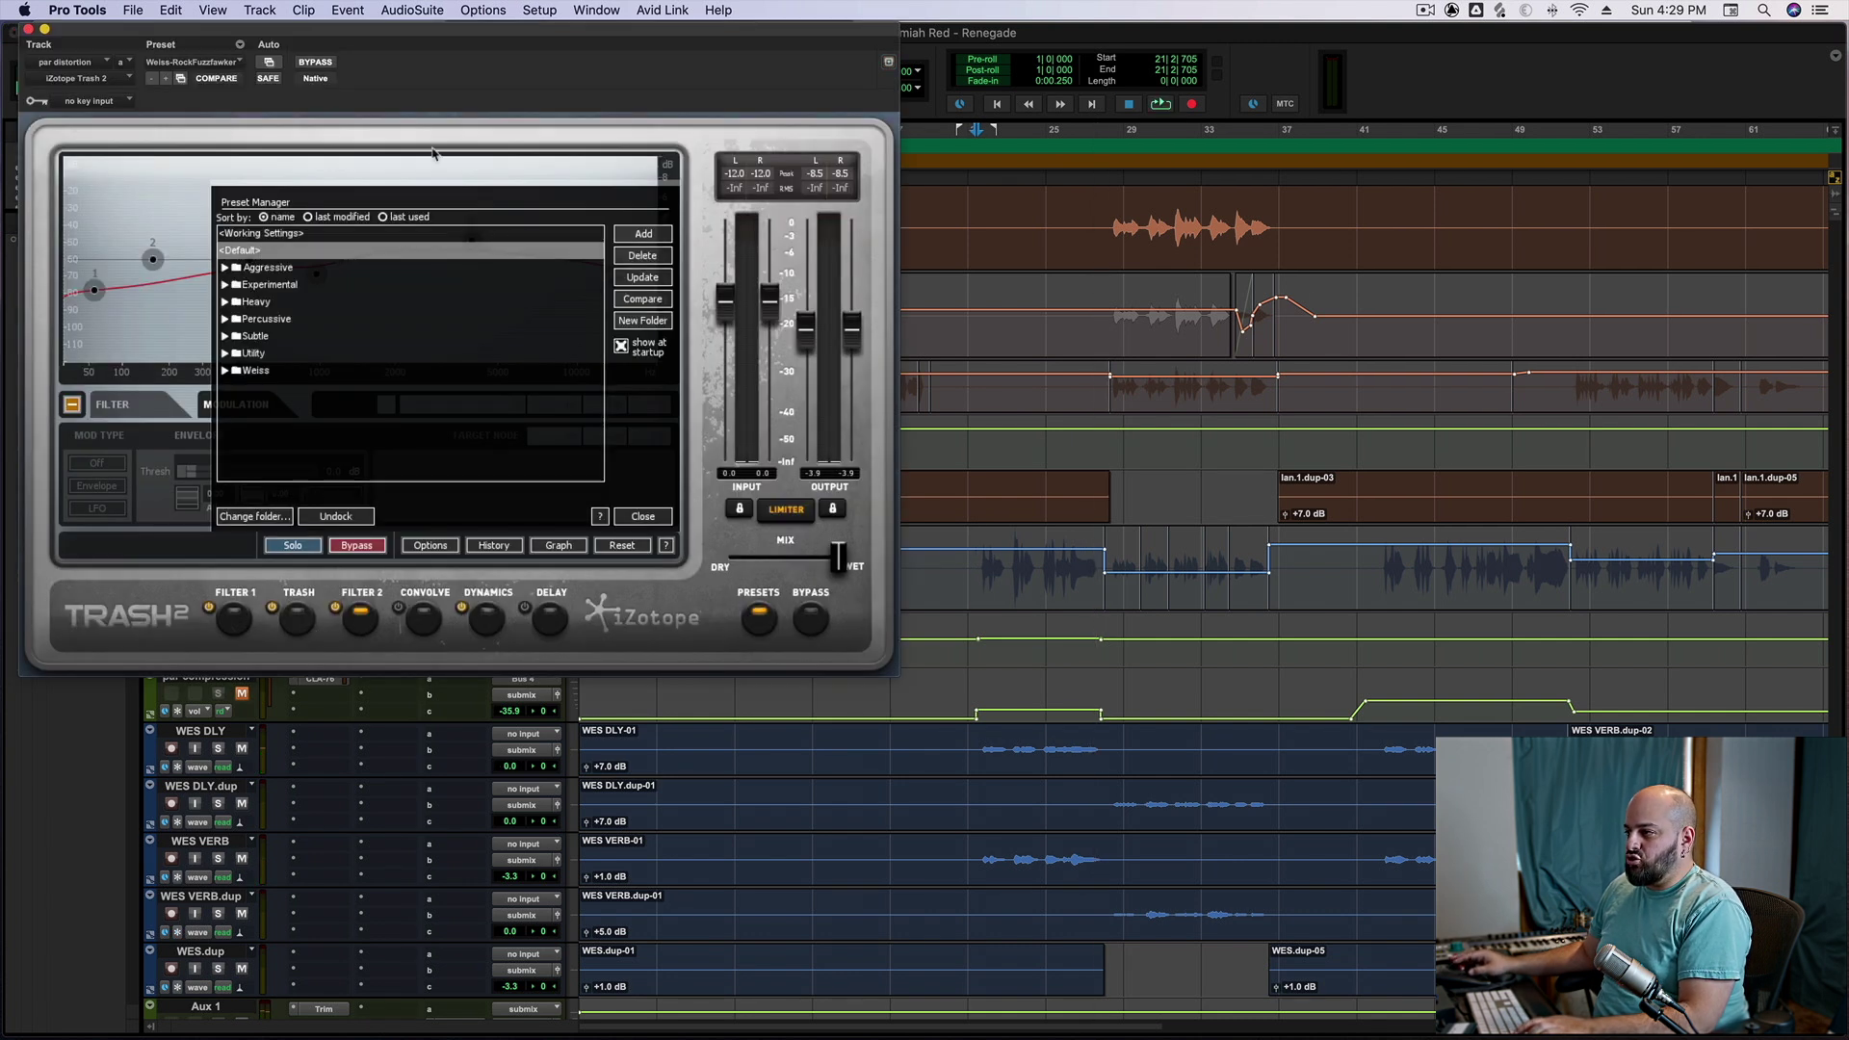
left_click(643, 516)
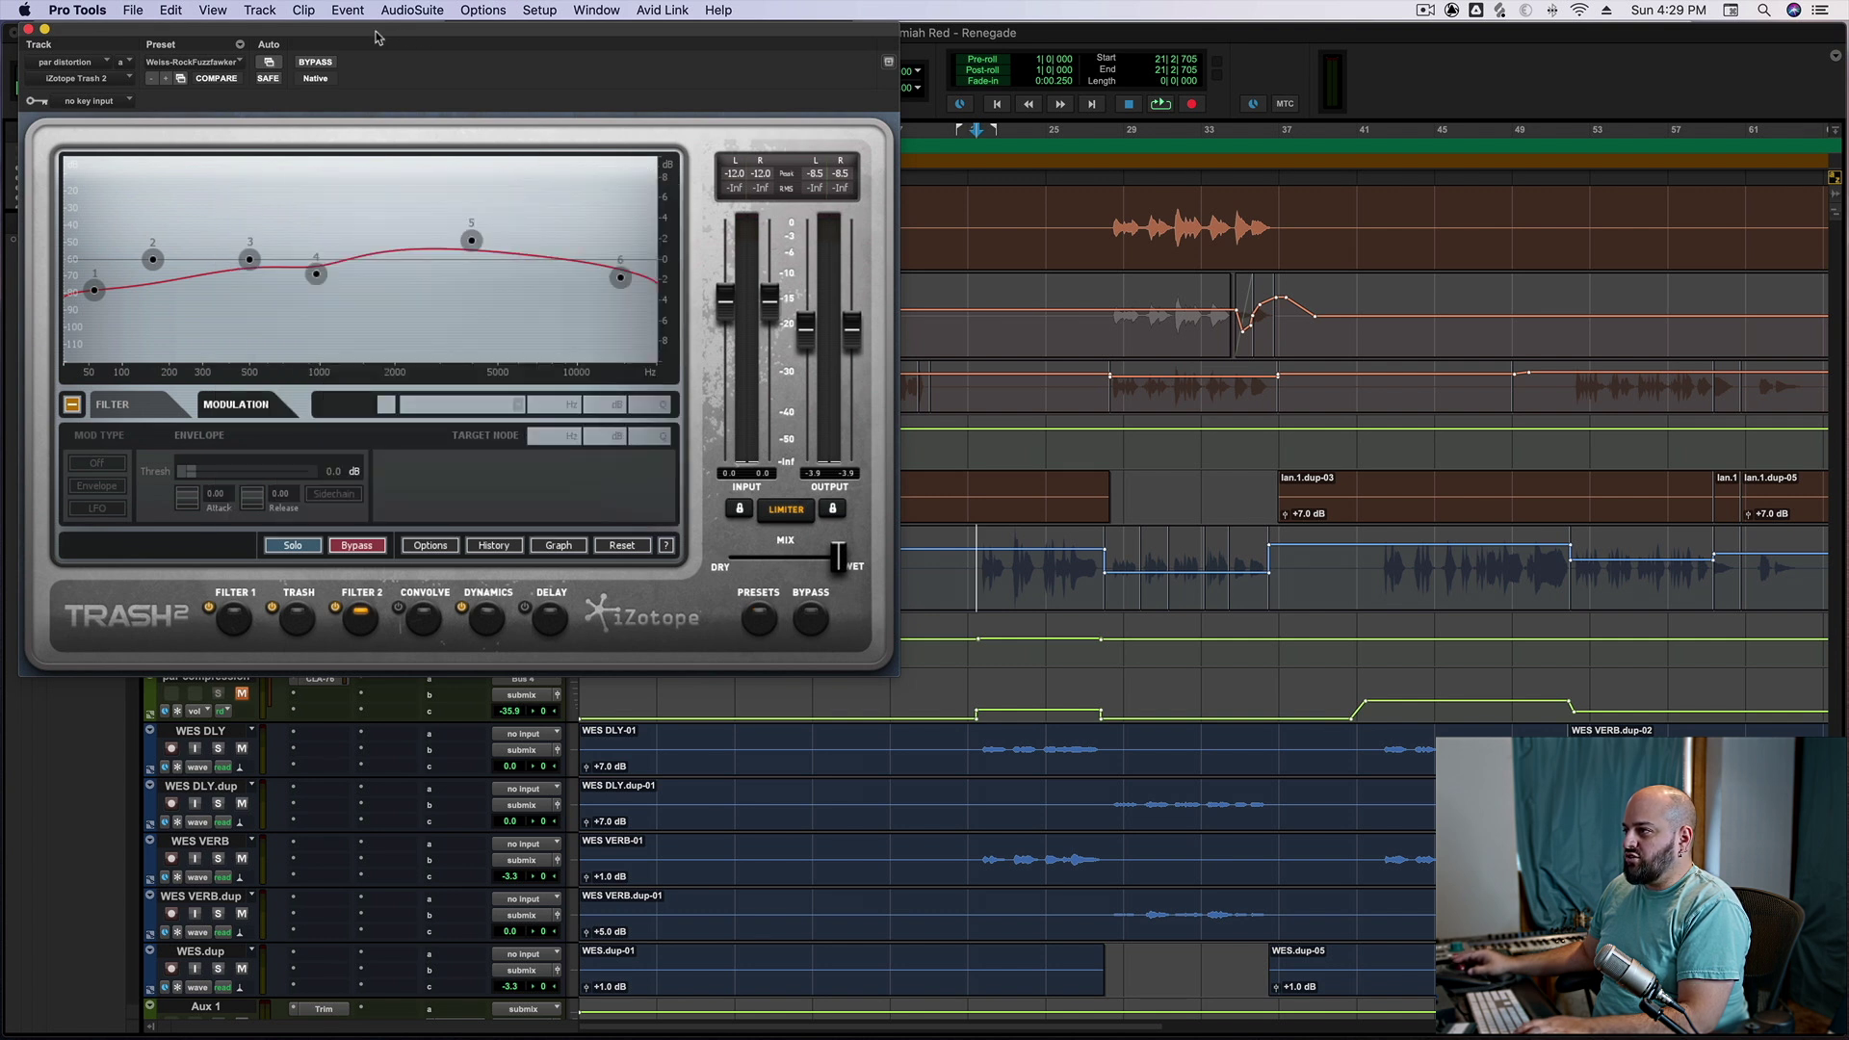
left_click_drag(403, 38, 903, 37)
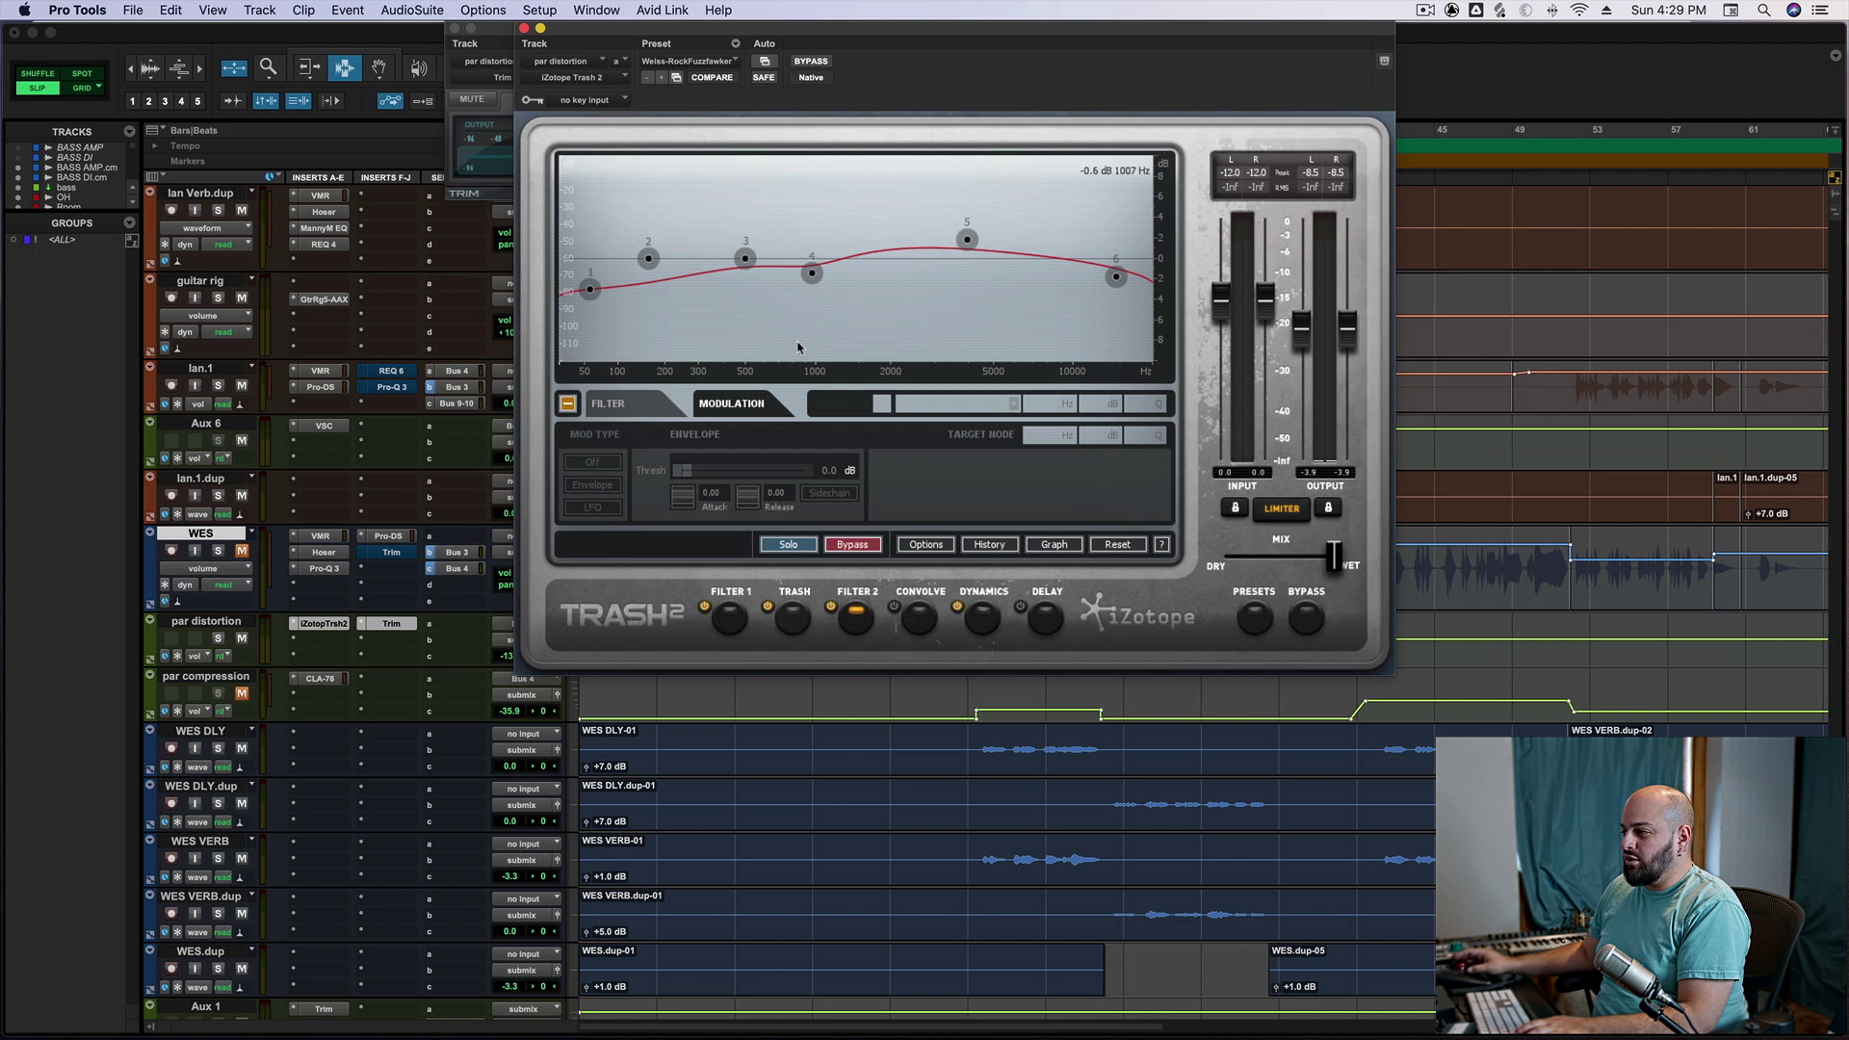
left_click(732, 619)
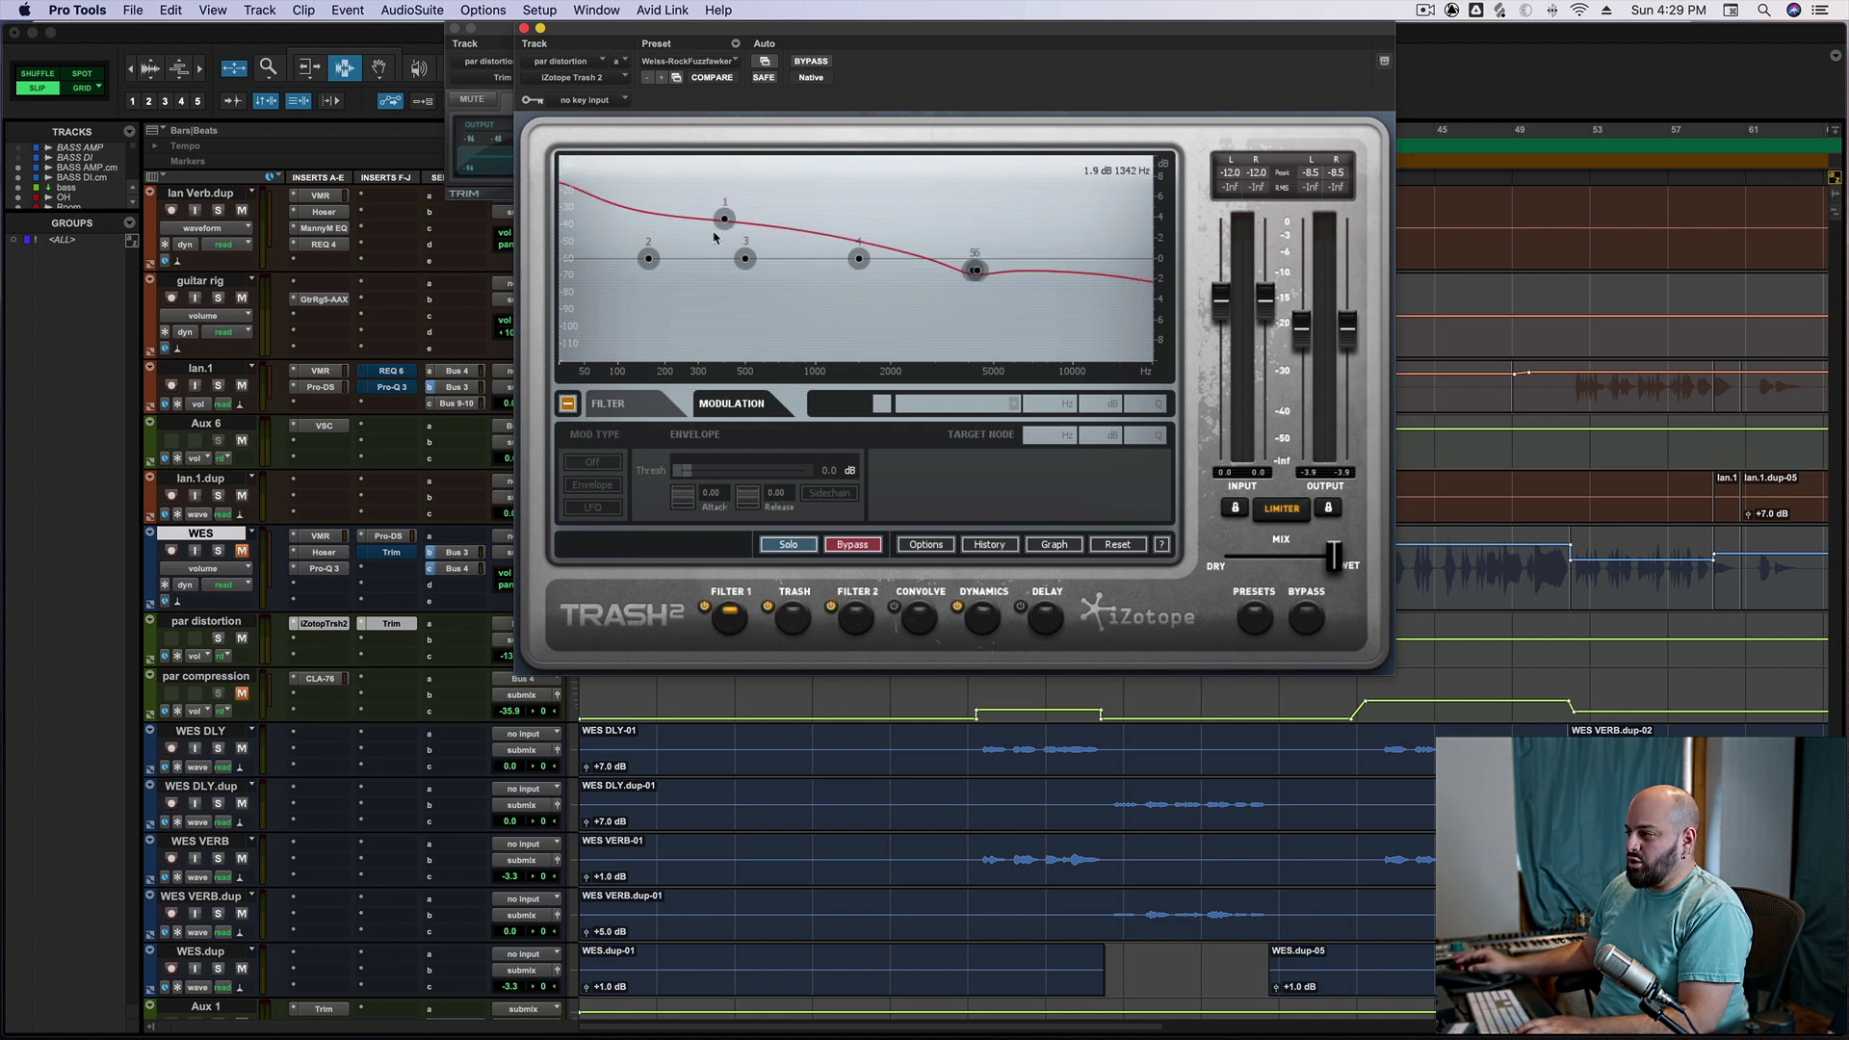
left_click(796, 636)
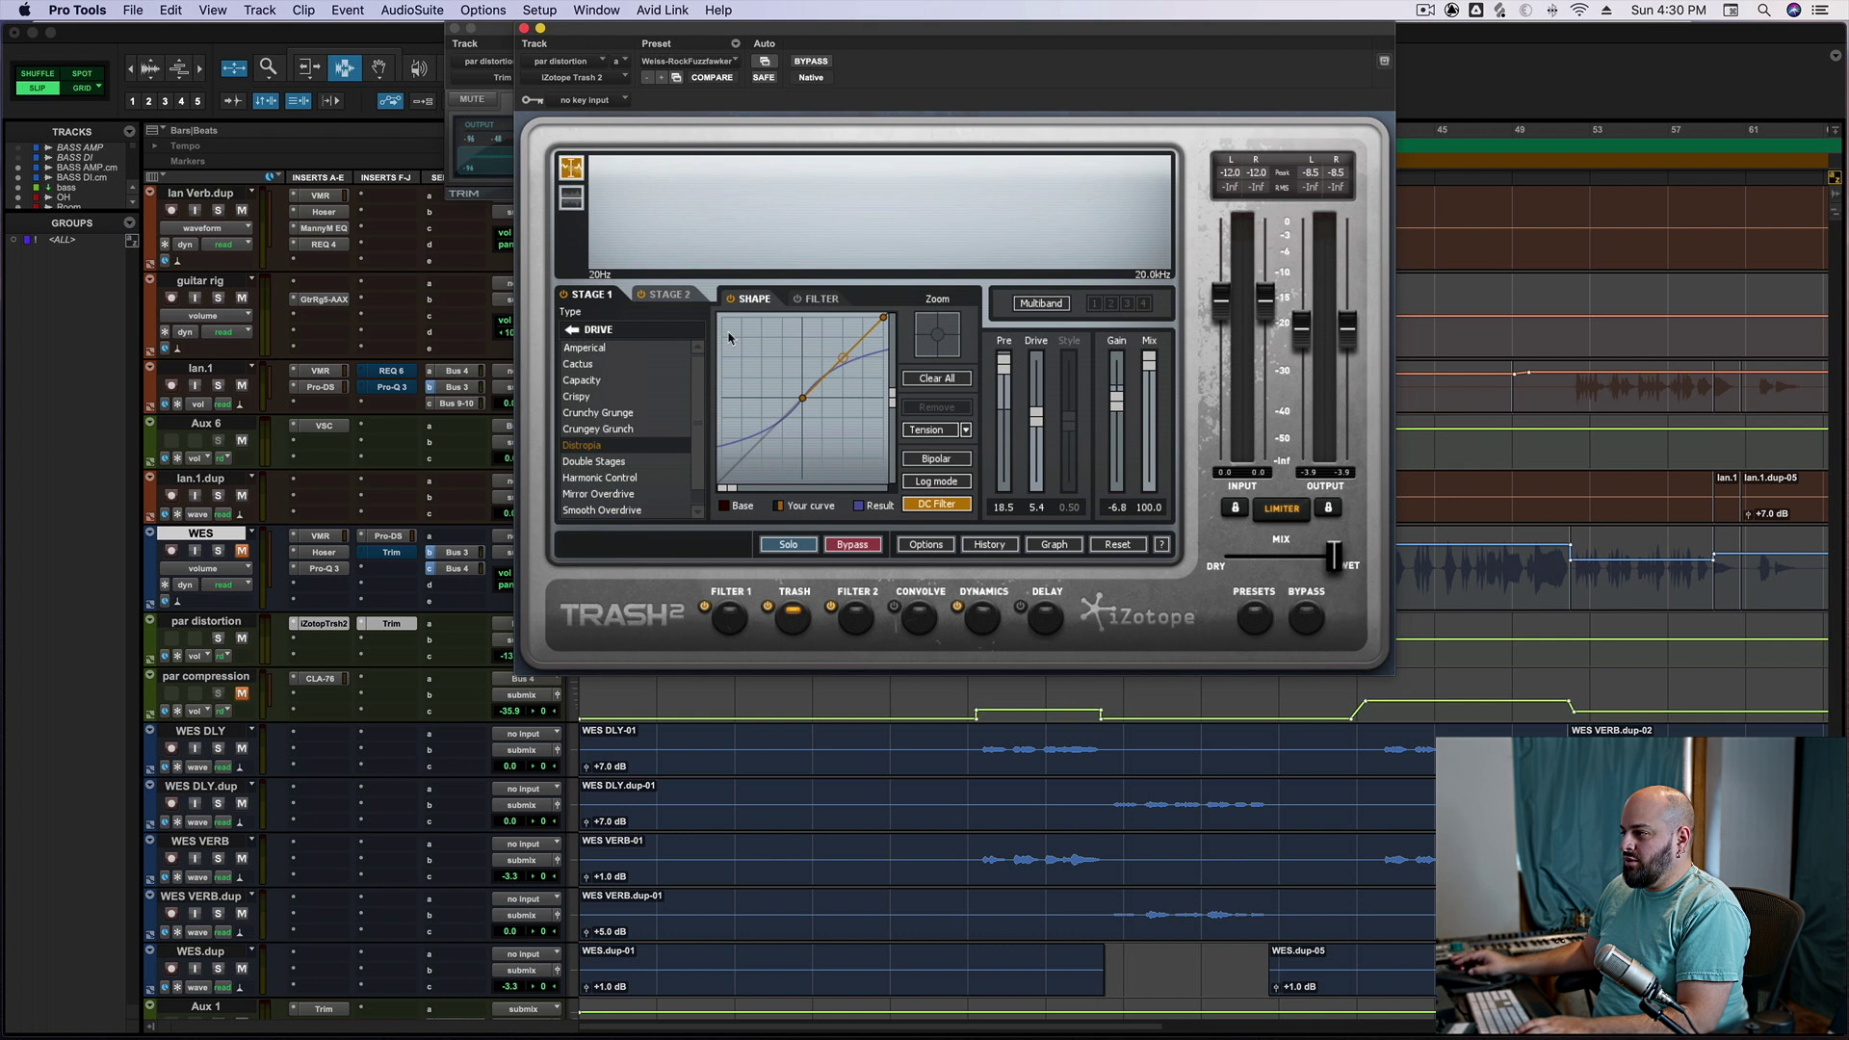
left_click(685, 293)
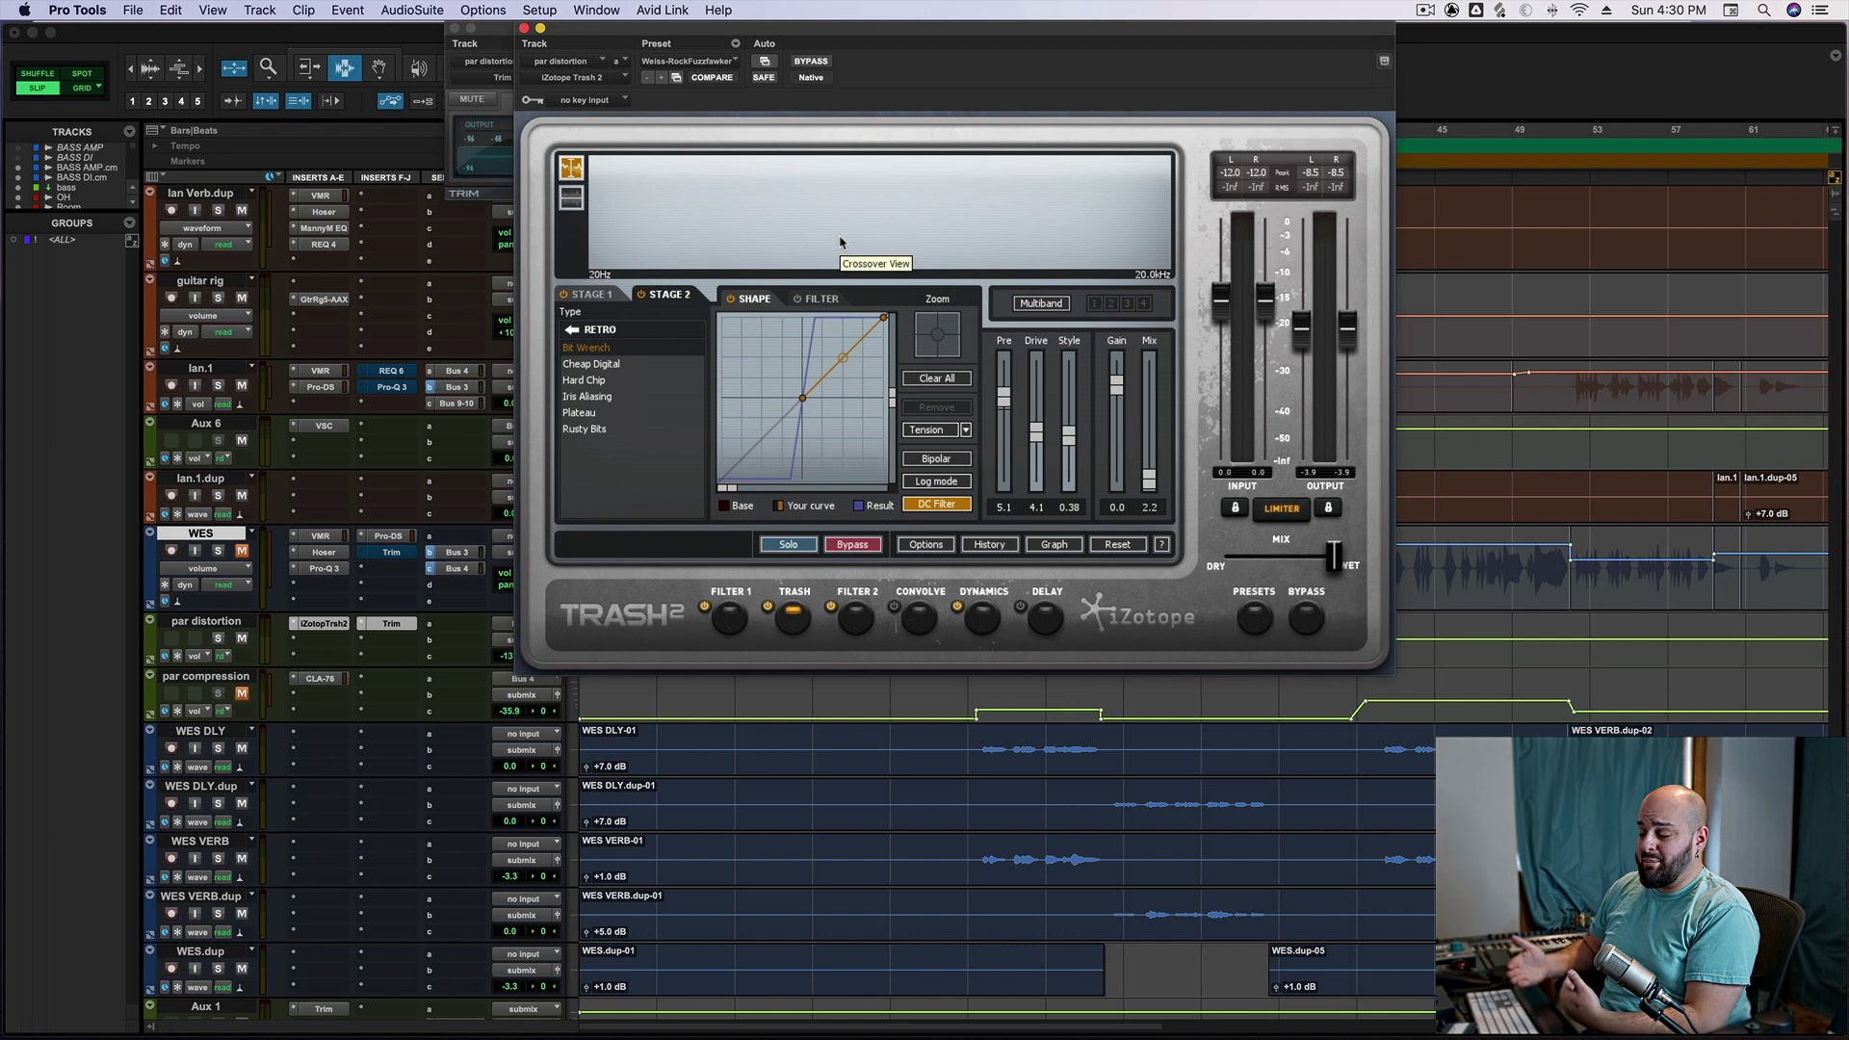
left_click(870, 627)
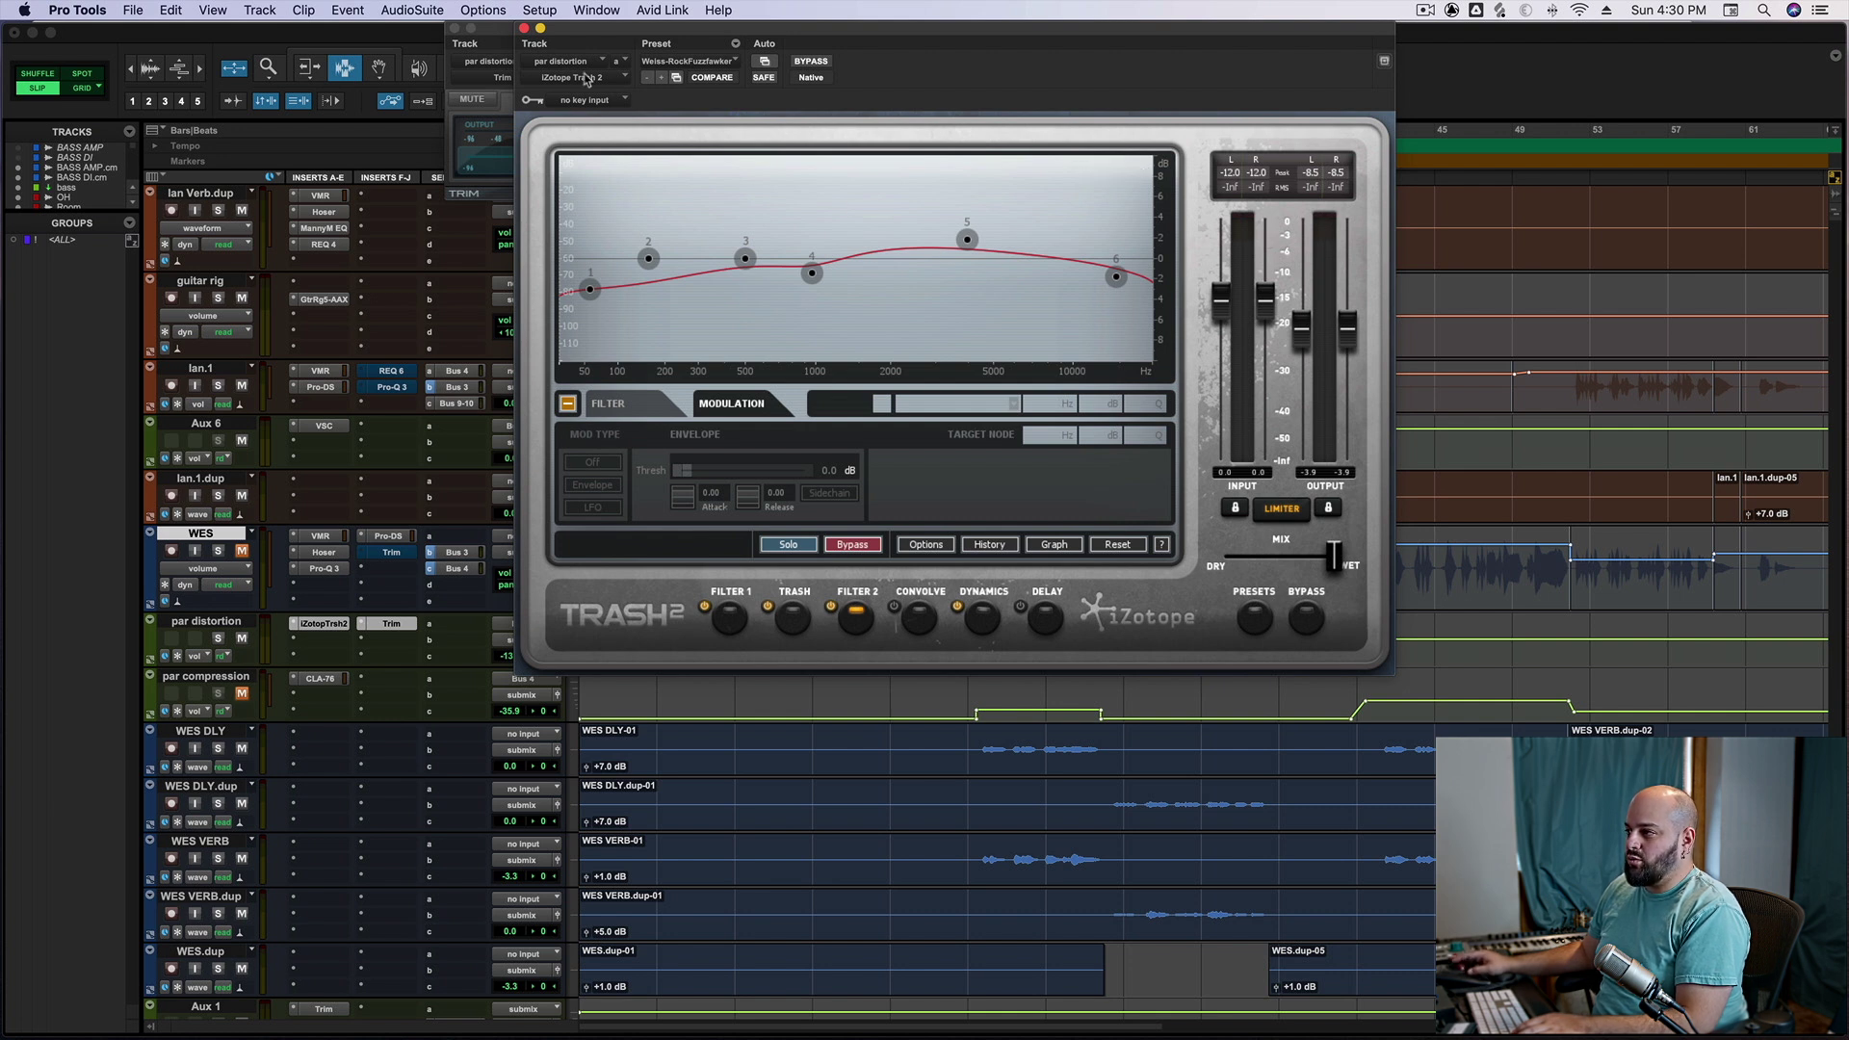
Close Trash 2 and replay the first phrases through the par distortion return with WES still muted
left_click(525, 28)
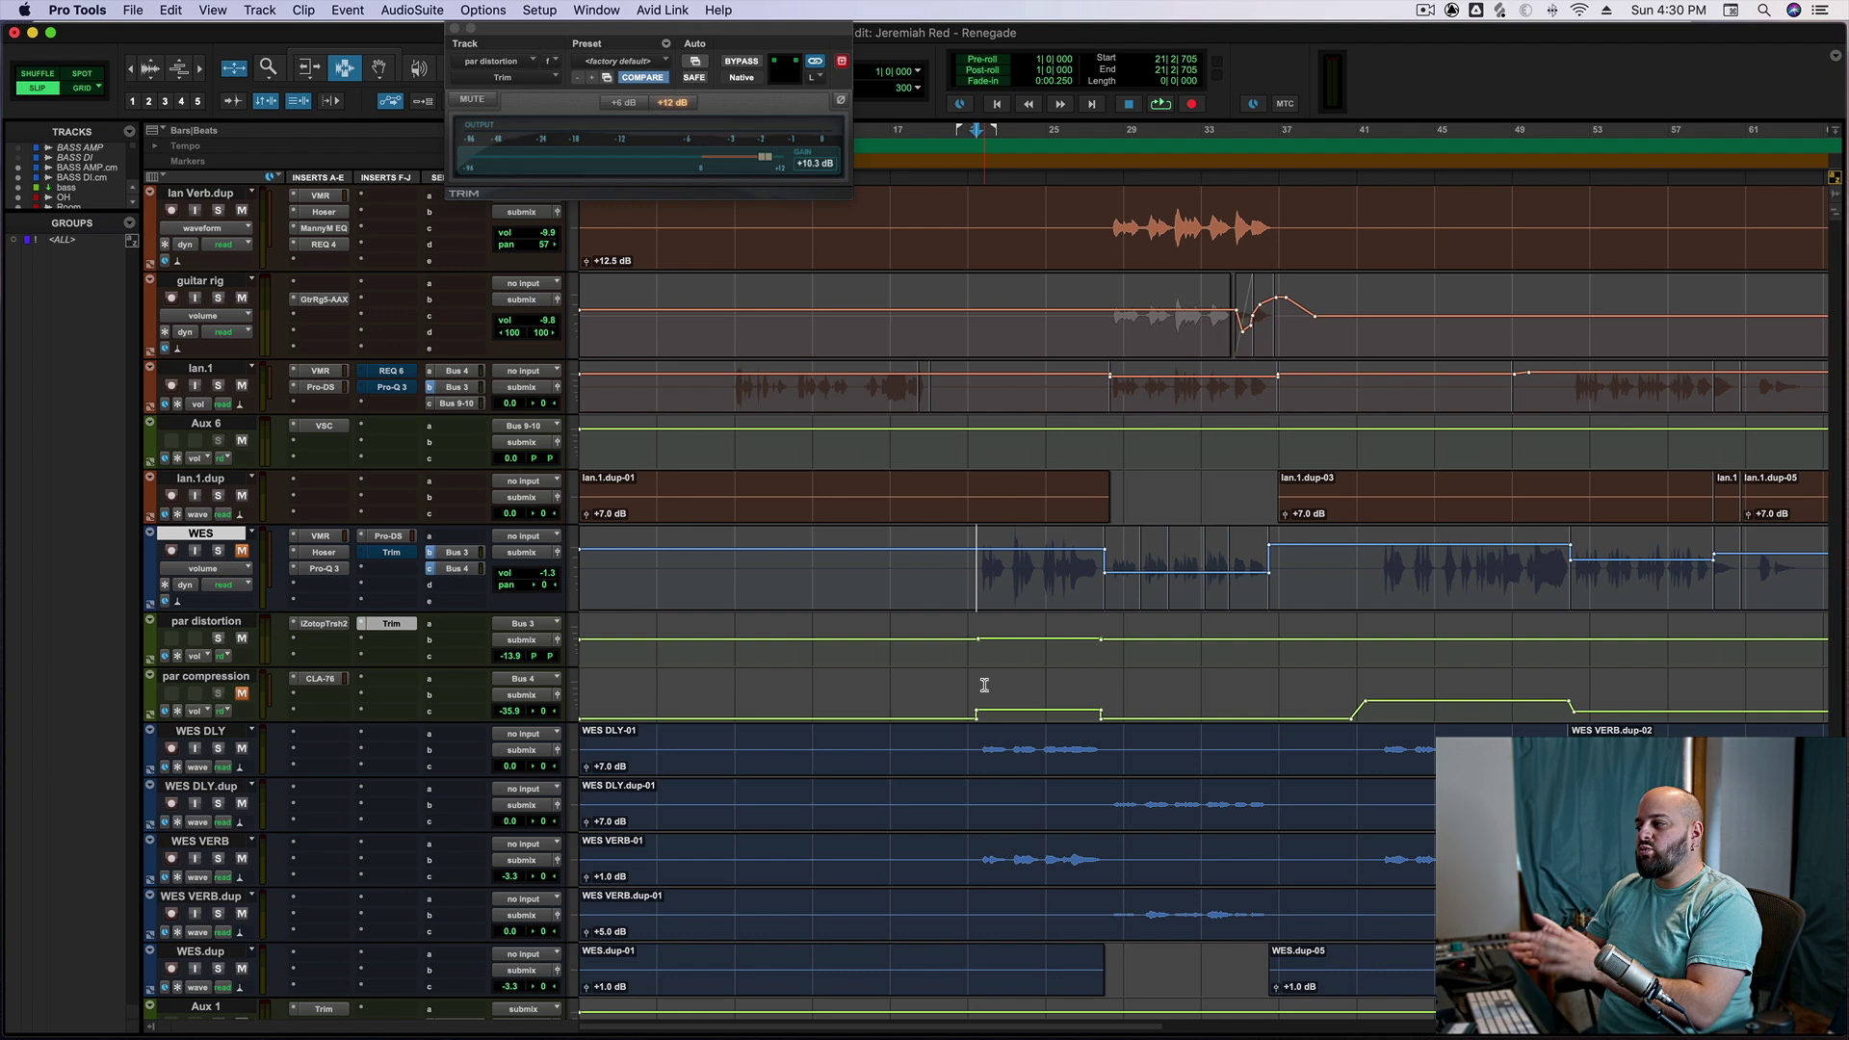
key("space")
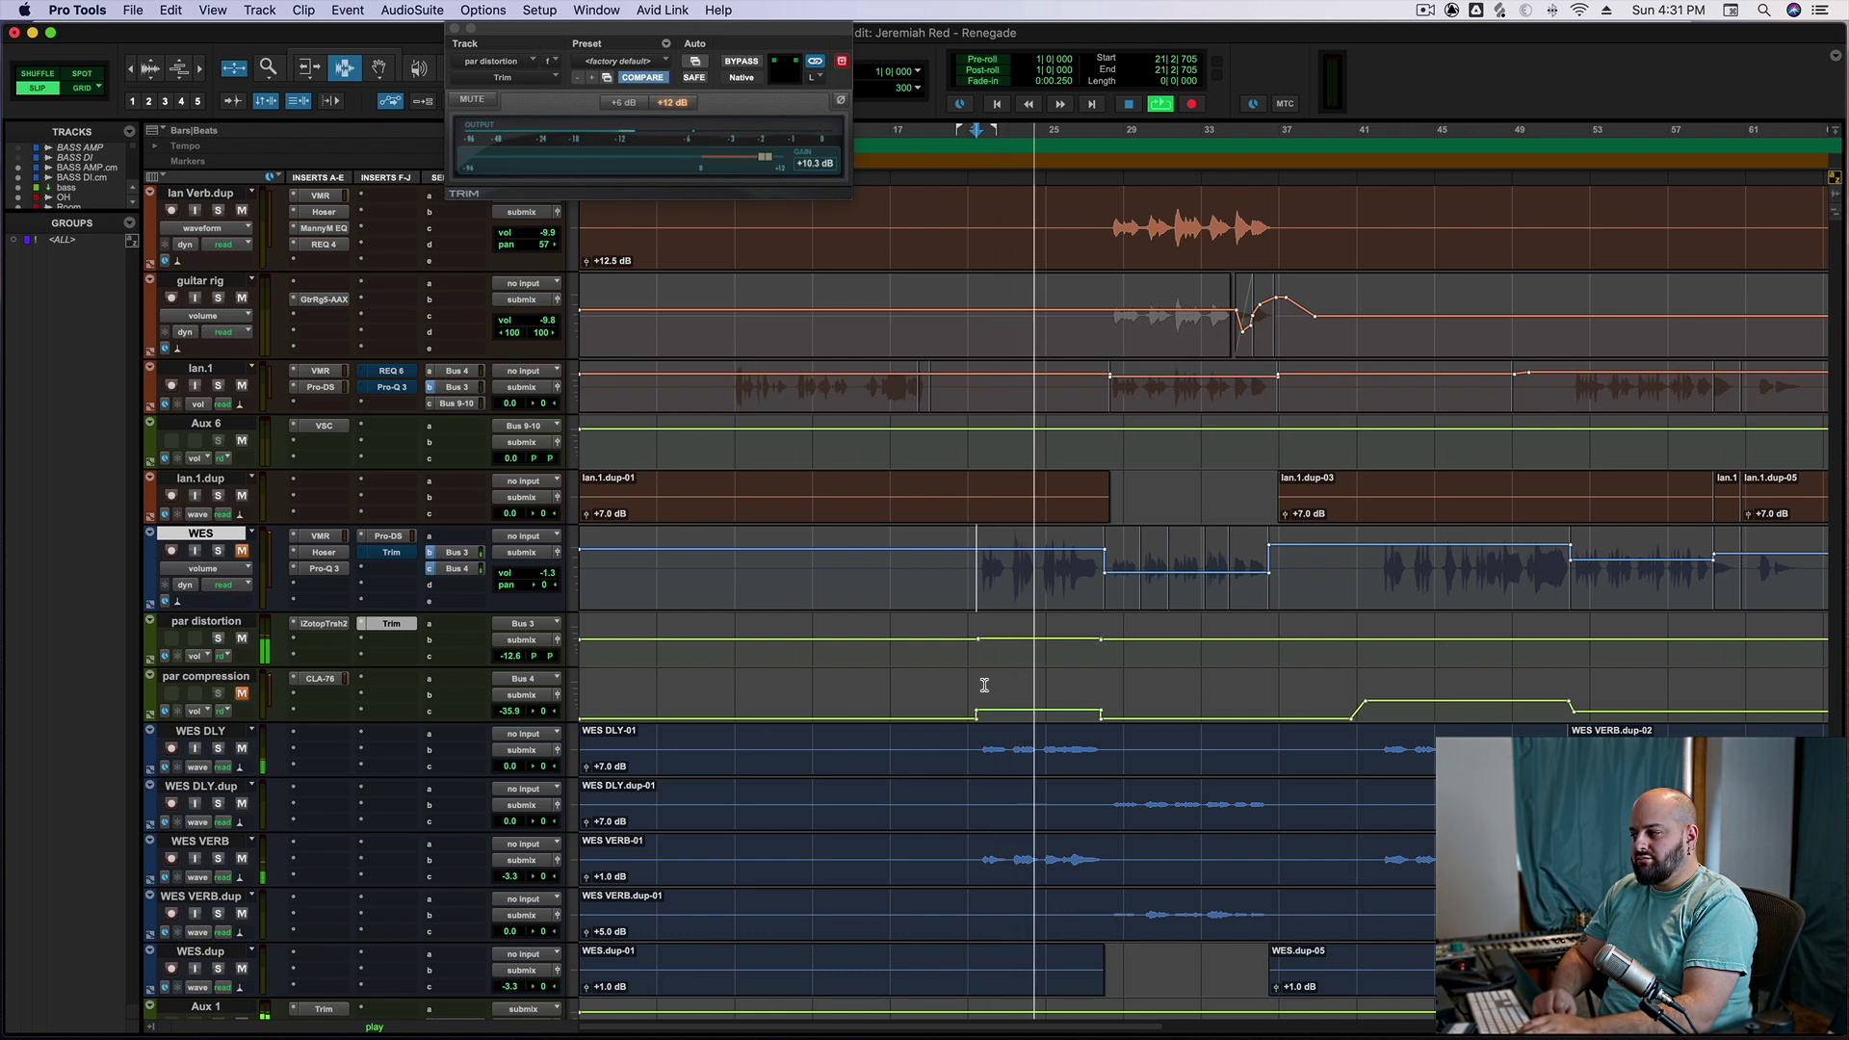
key("space")
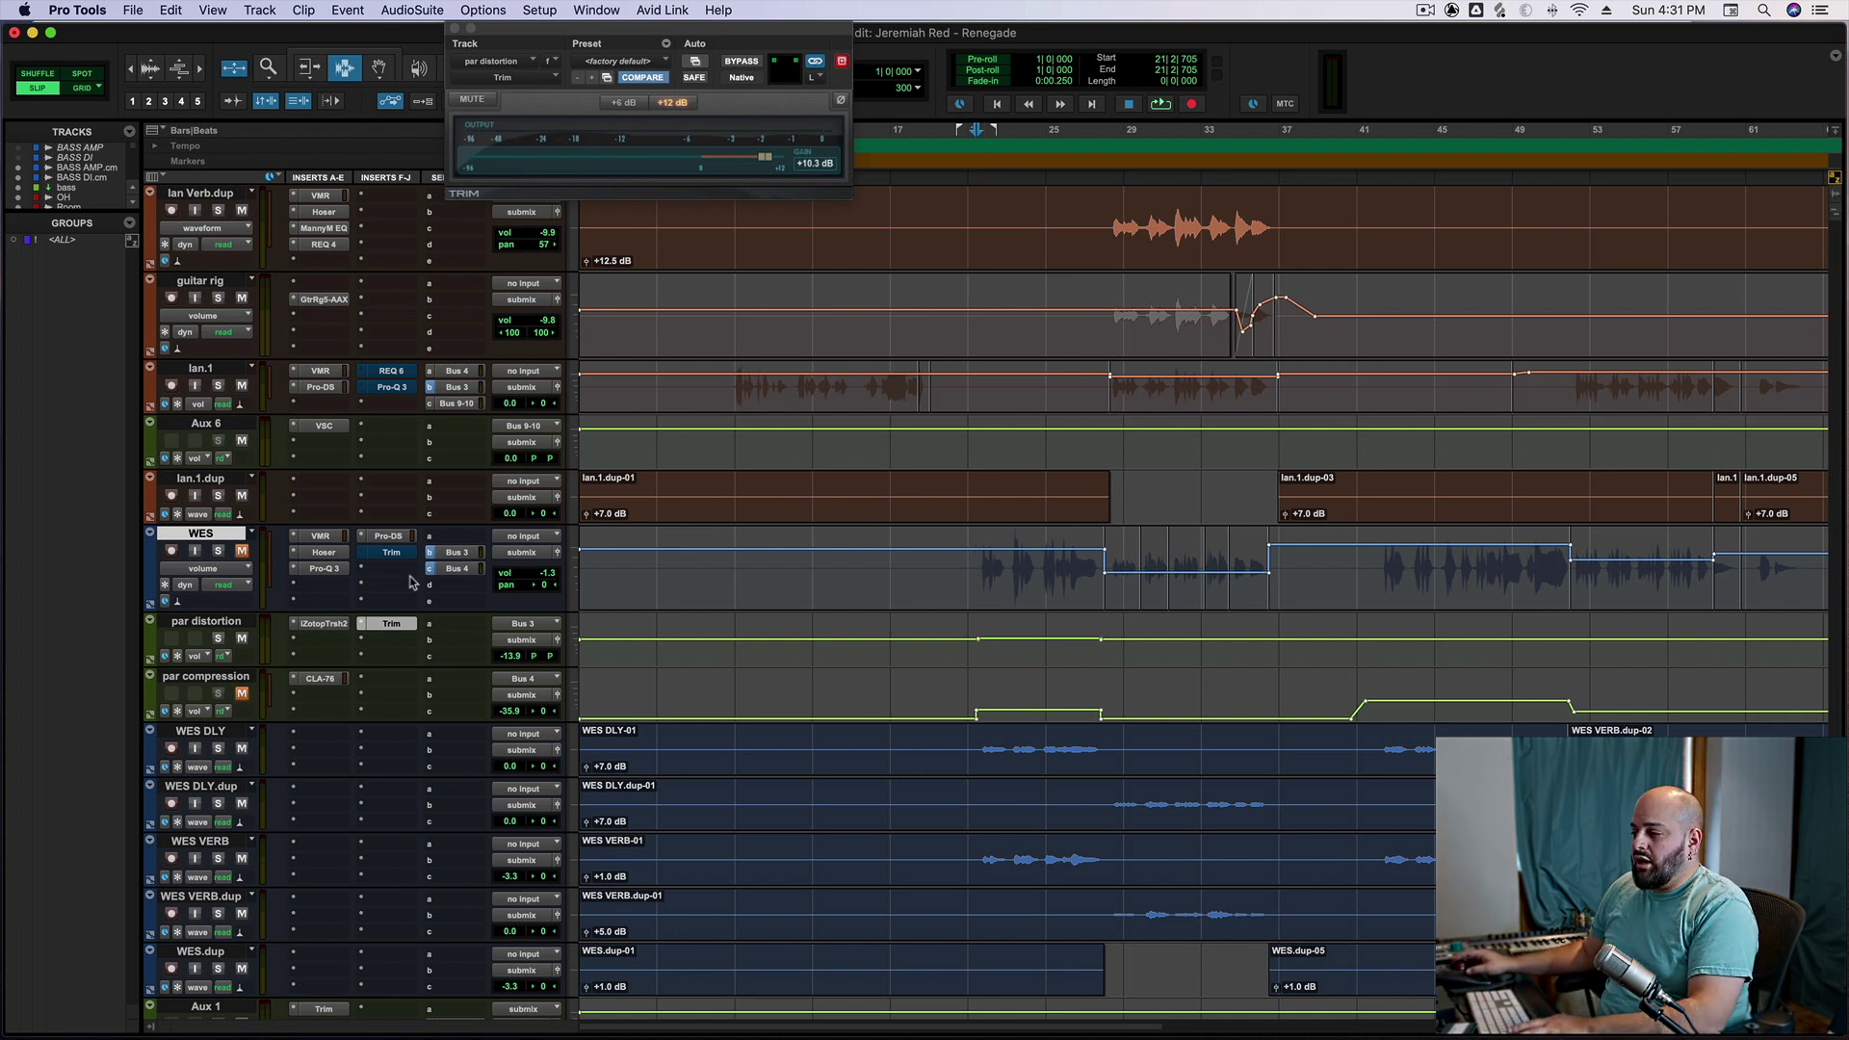
Bypass Trim on par distortion, unmute the WES track and play the vocal blended with its parallel distortion
left_click(392, 624, "super")
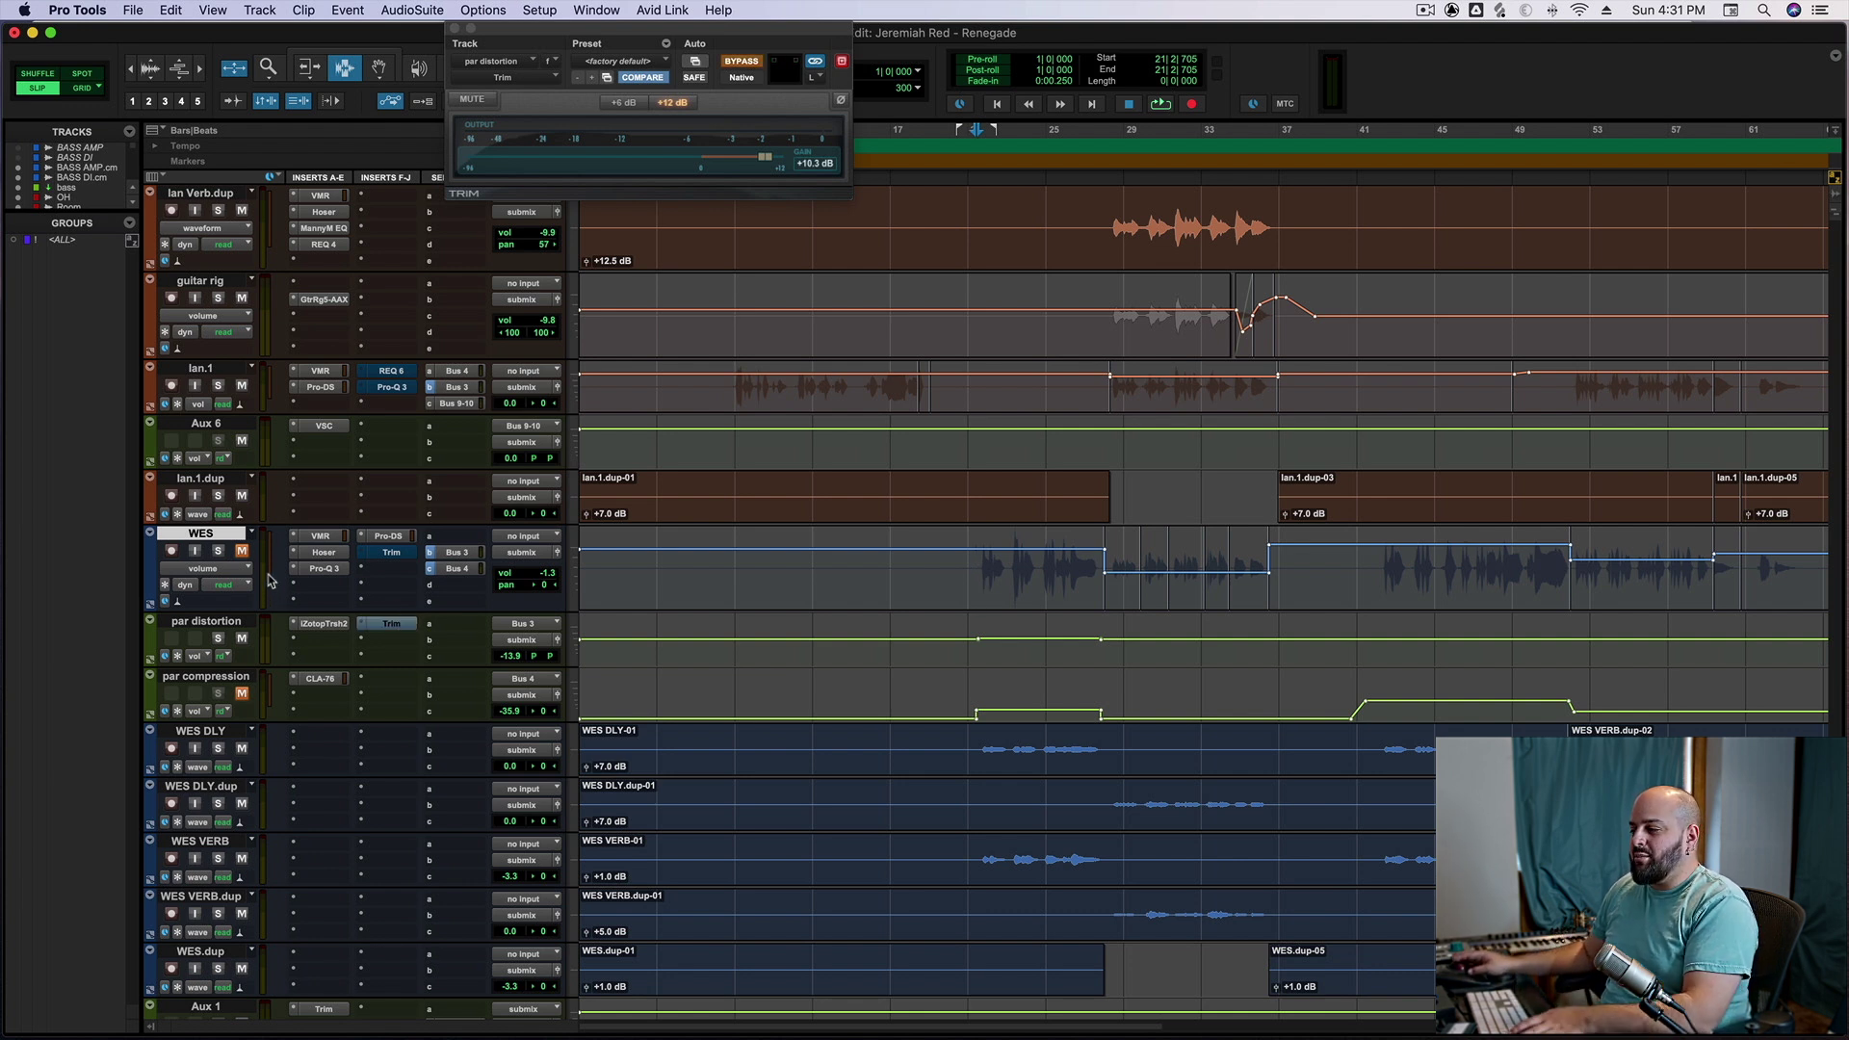
left_click(243, 554)
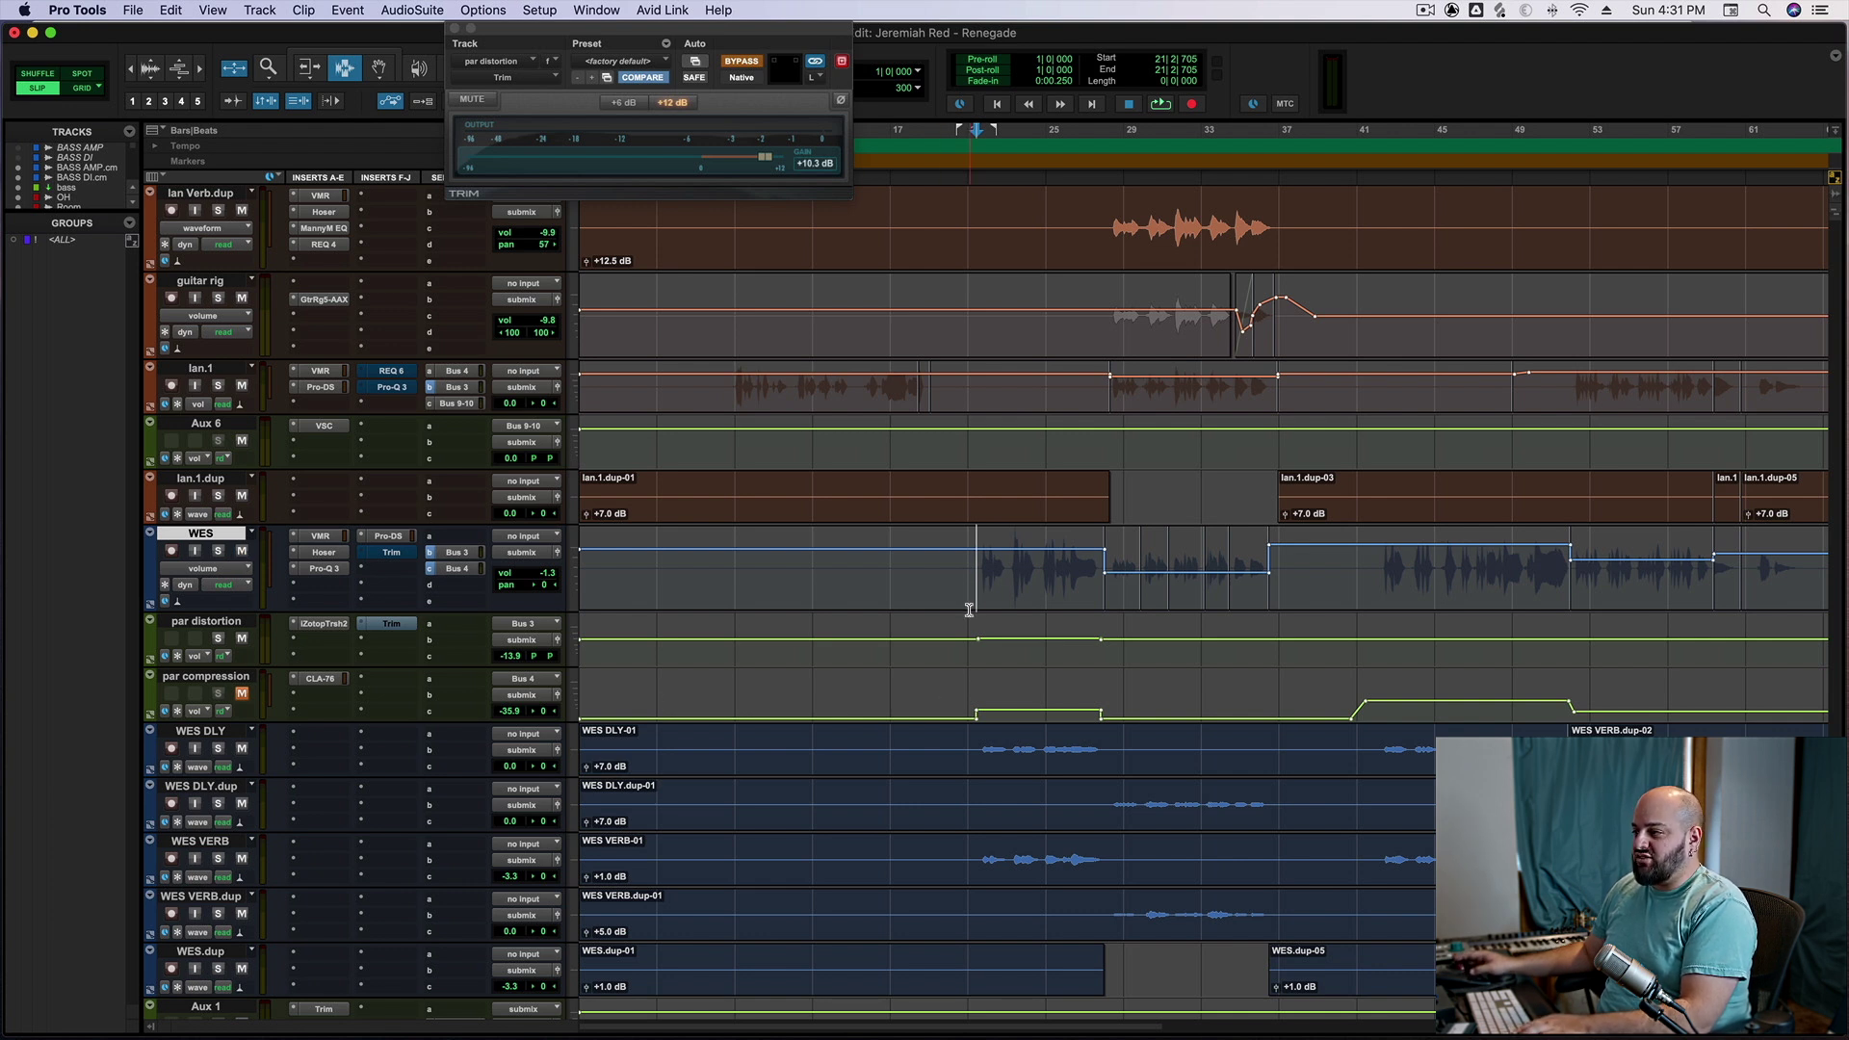
key("space")
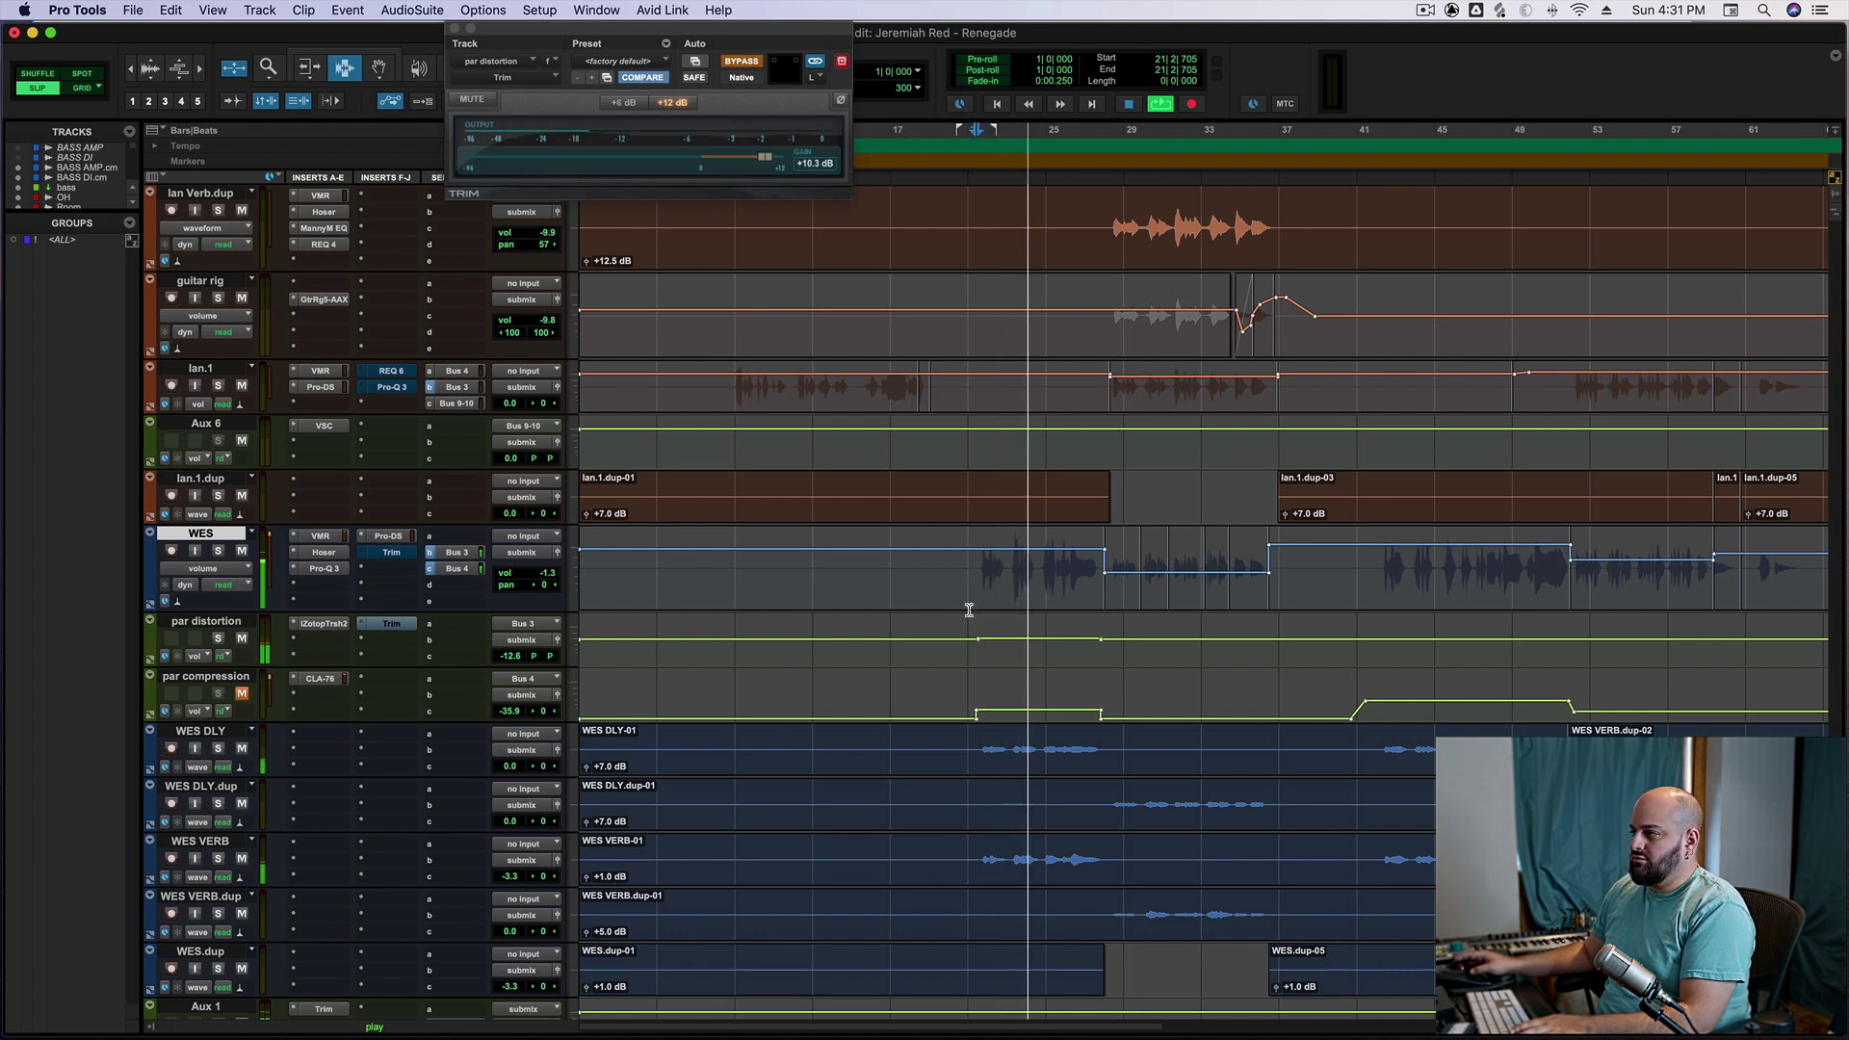
Close Trim, stop the distortion blend playback, and briefly review Trash 2 on the par distortion return
left_click(455, 28)
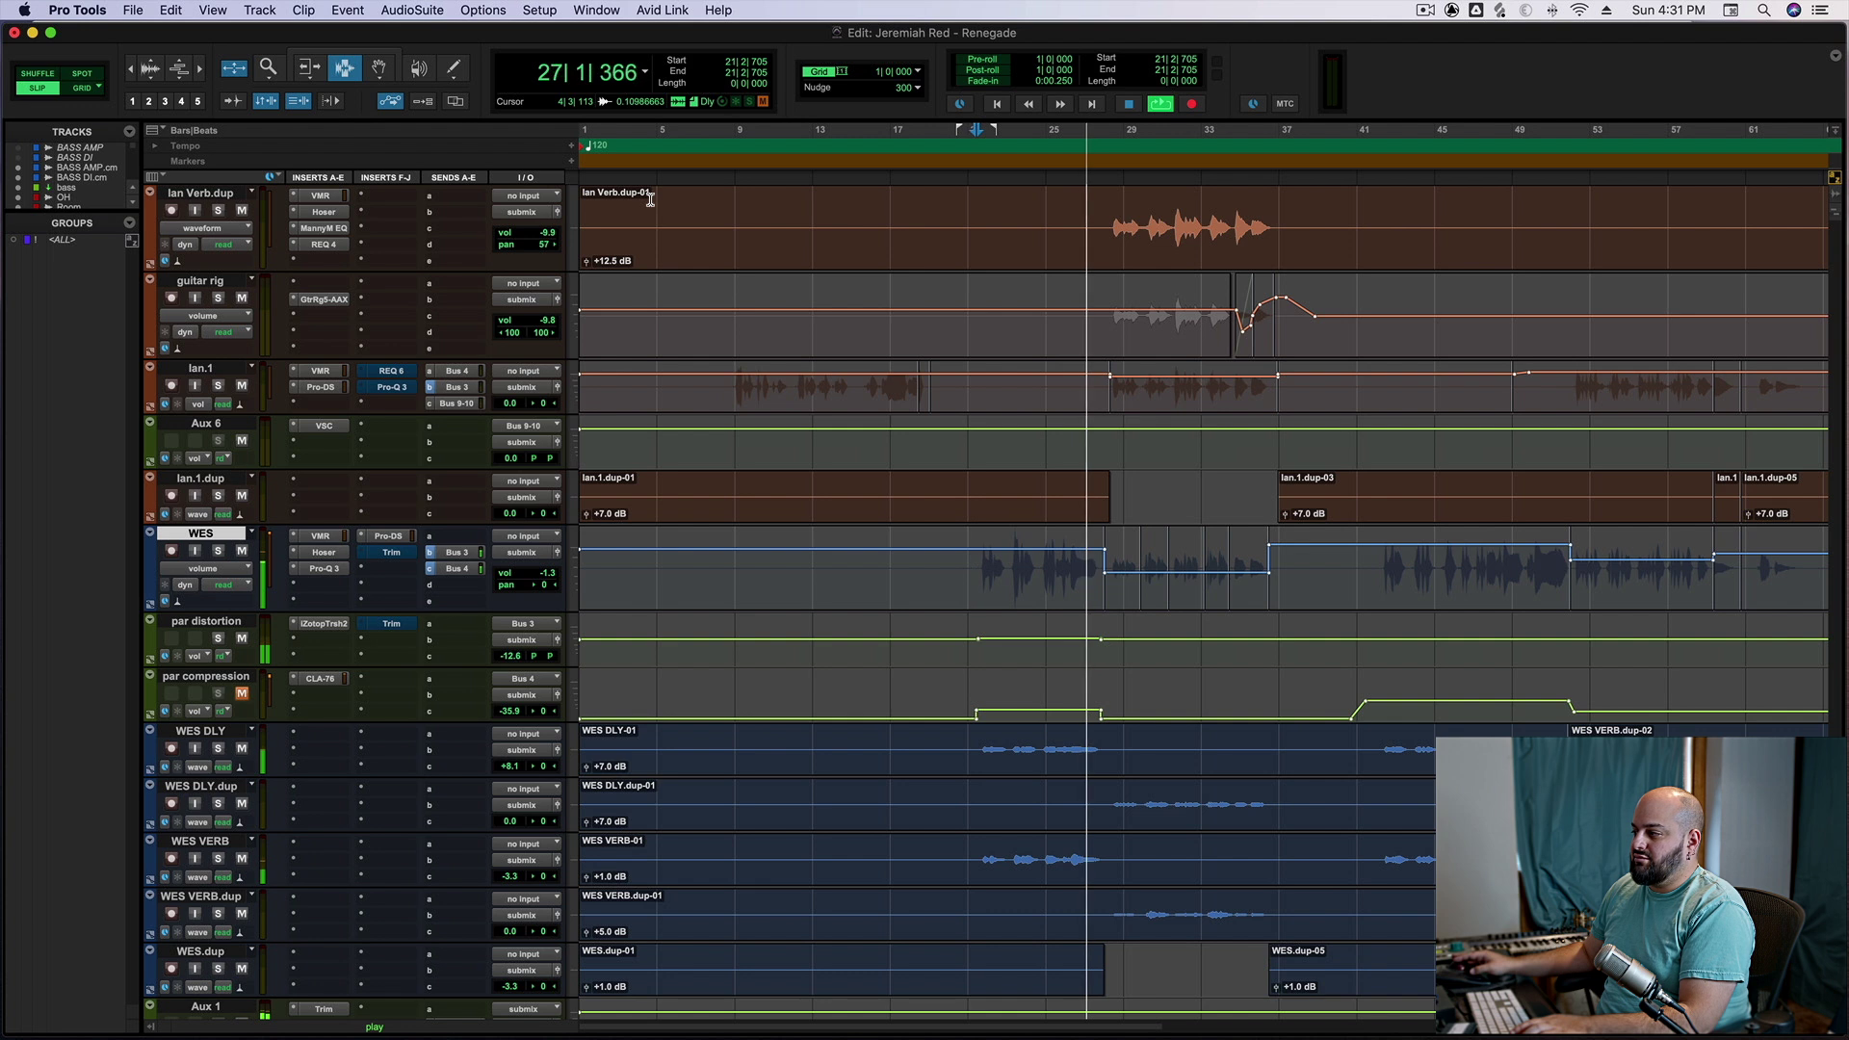
key("space")
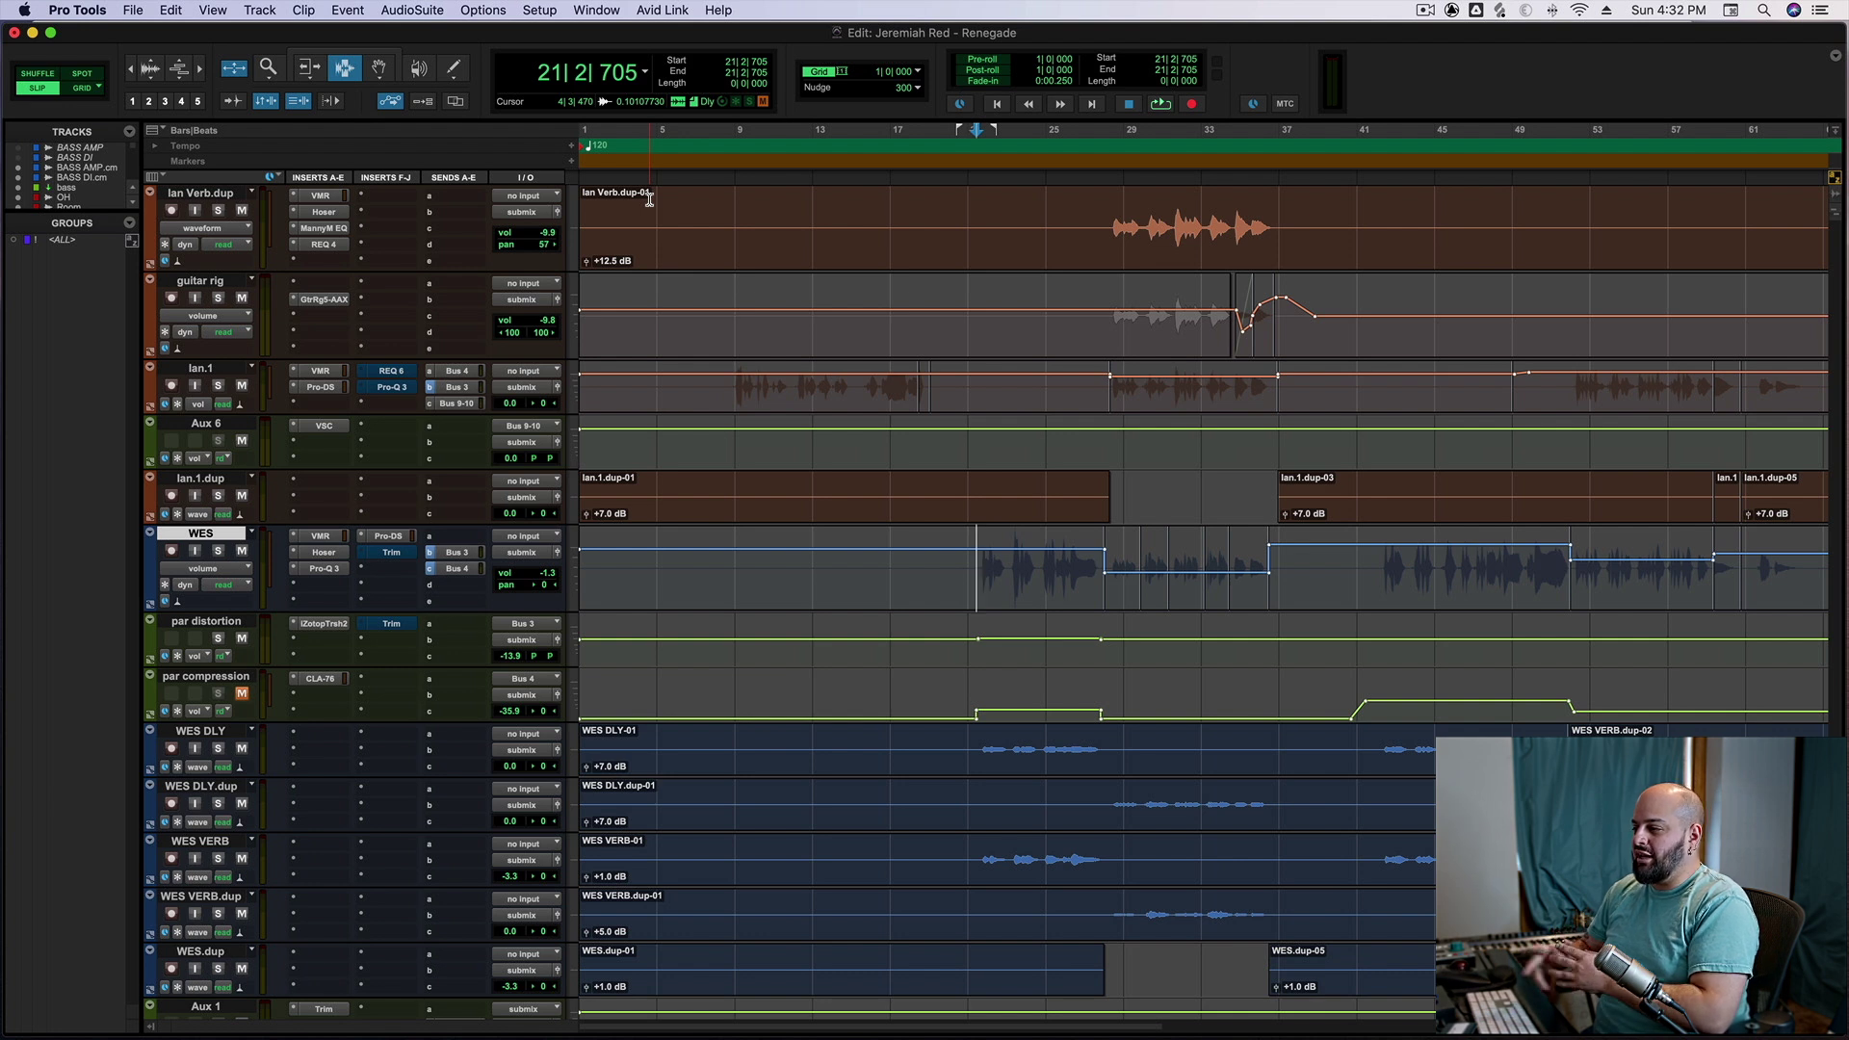
left_click(320, 624)
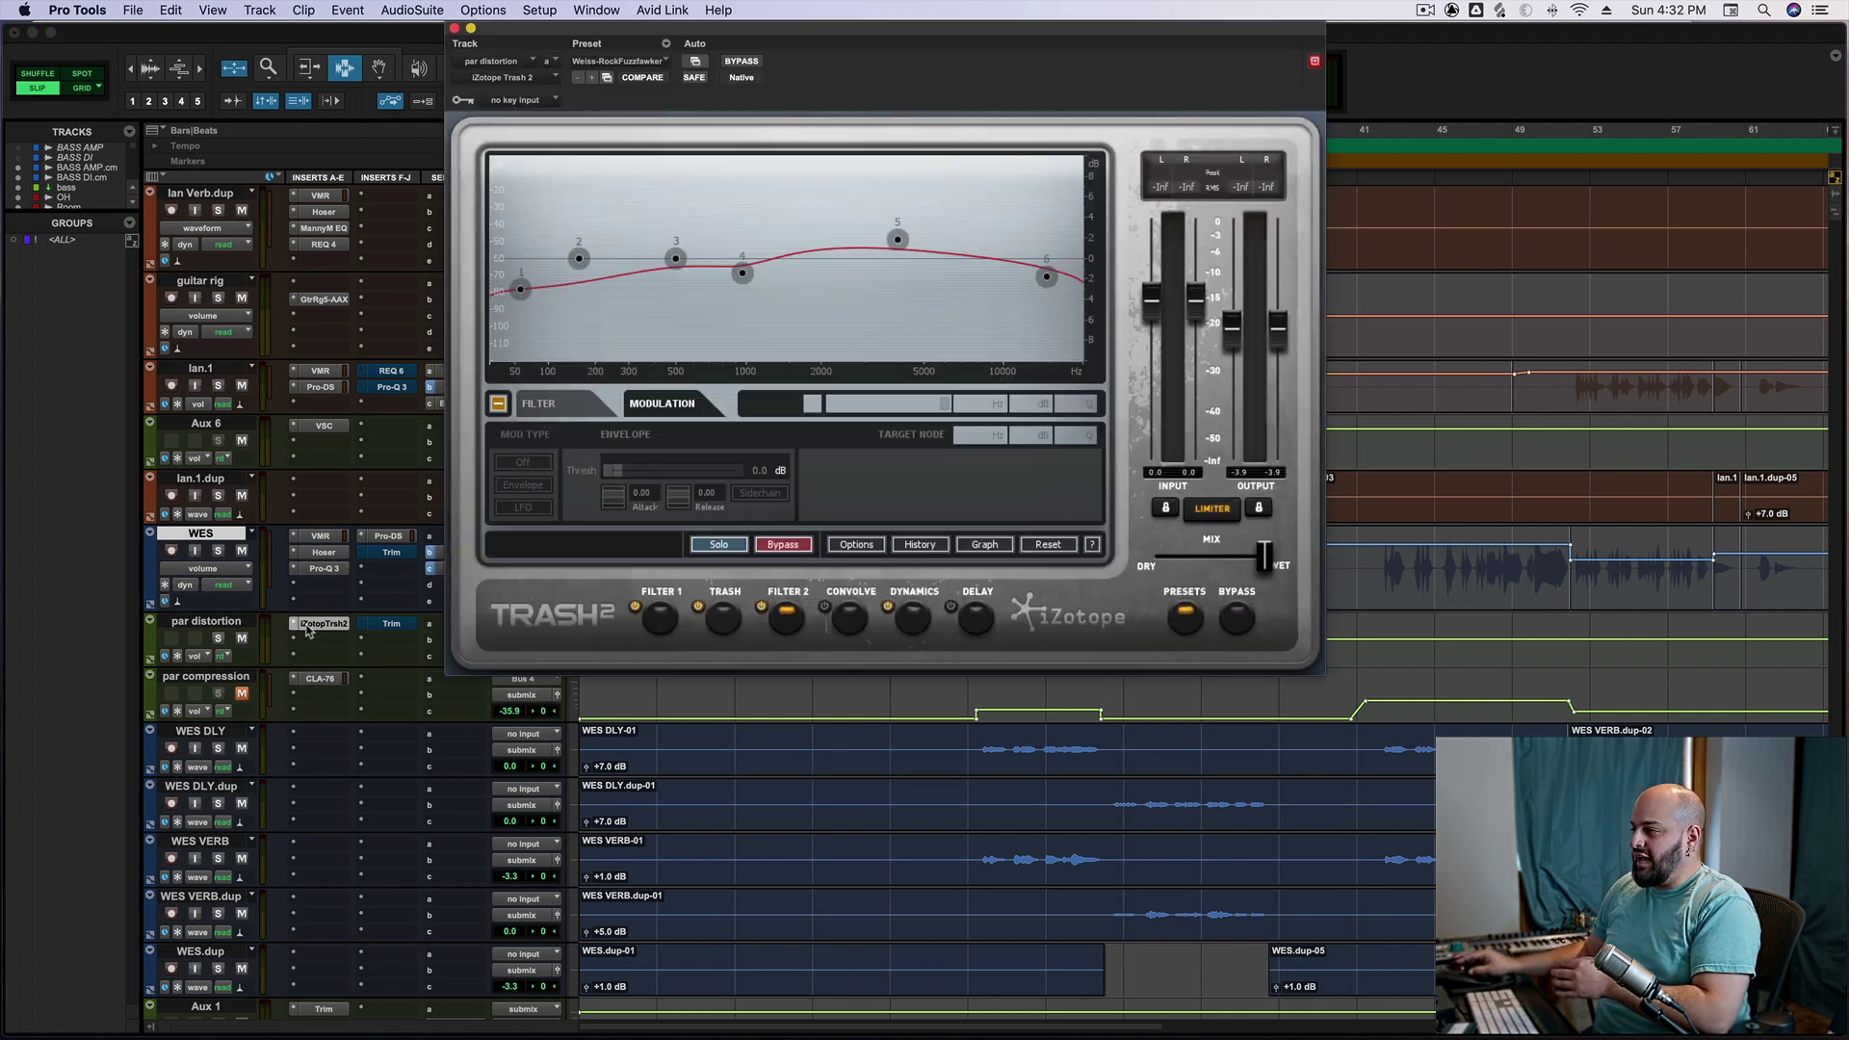
left_click(1067, 516)
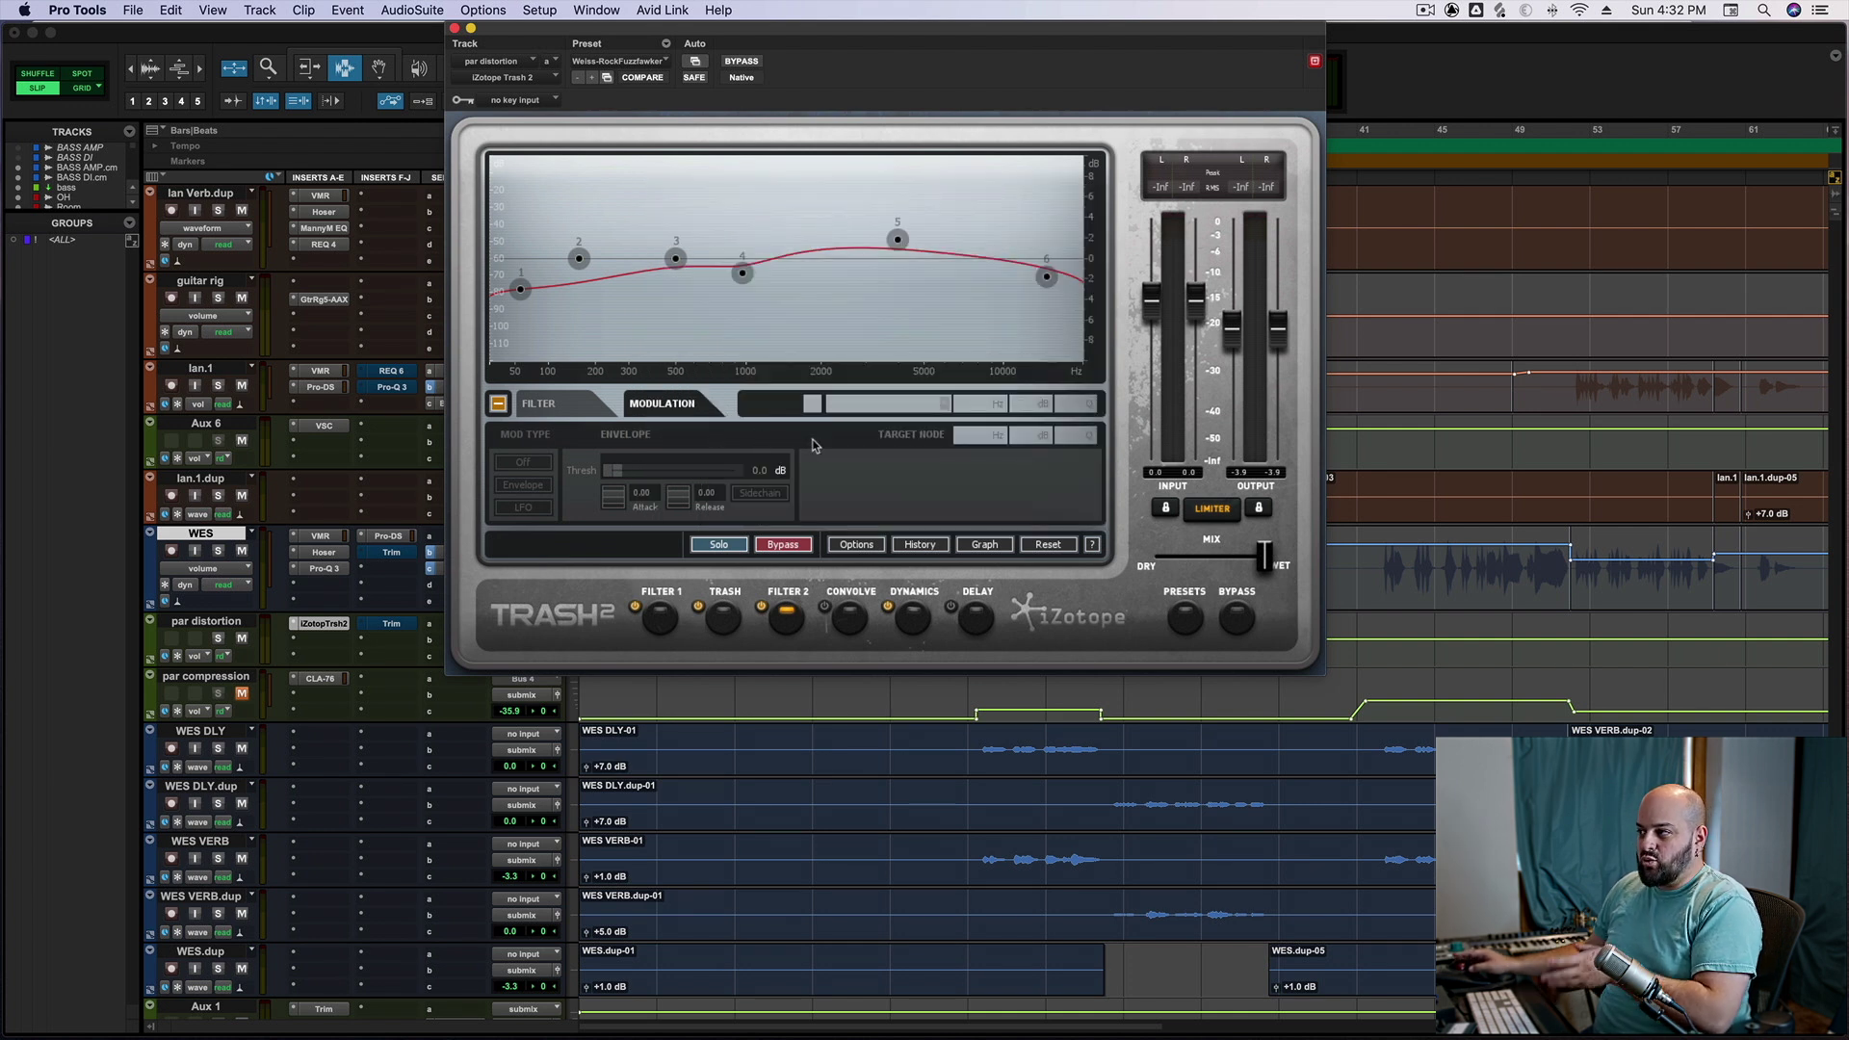
left_click(454, 28)
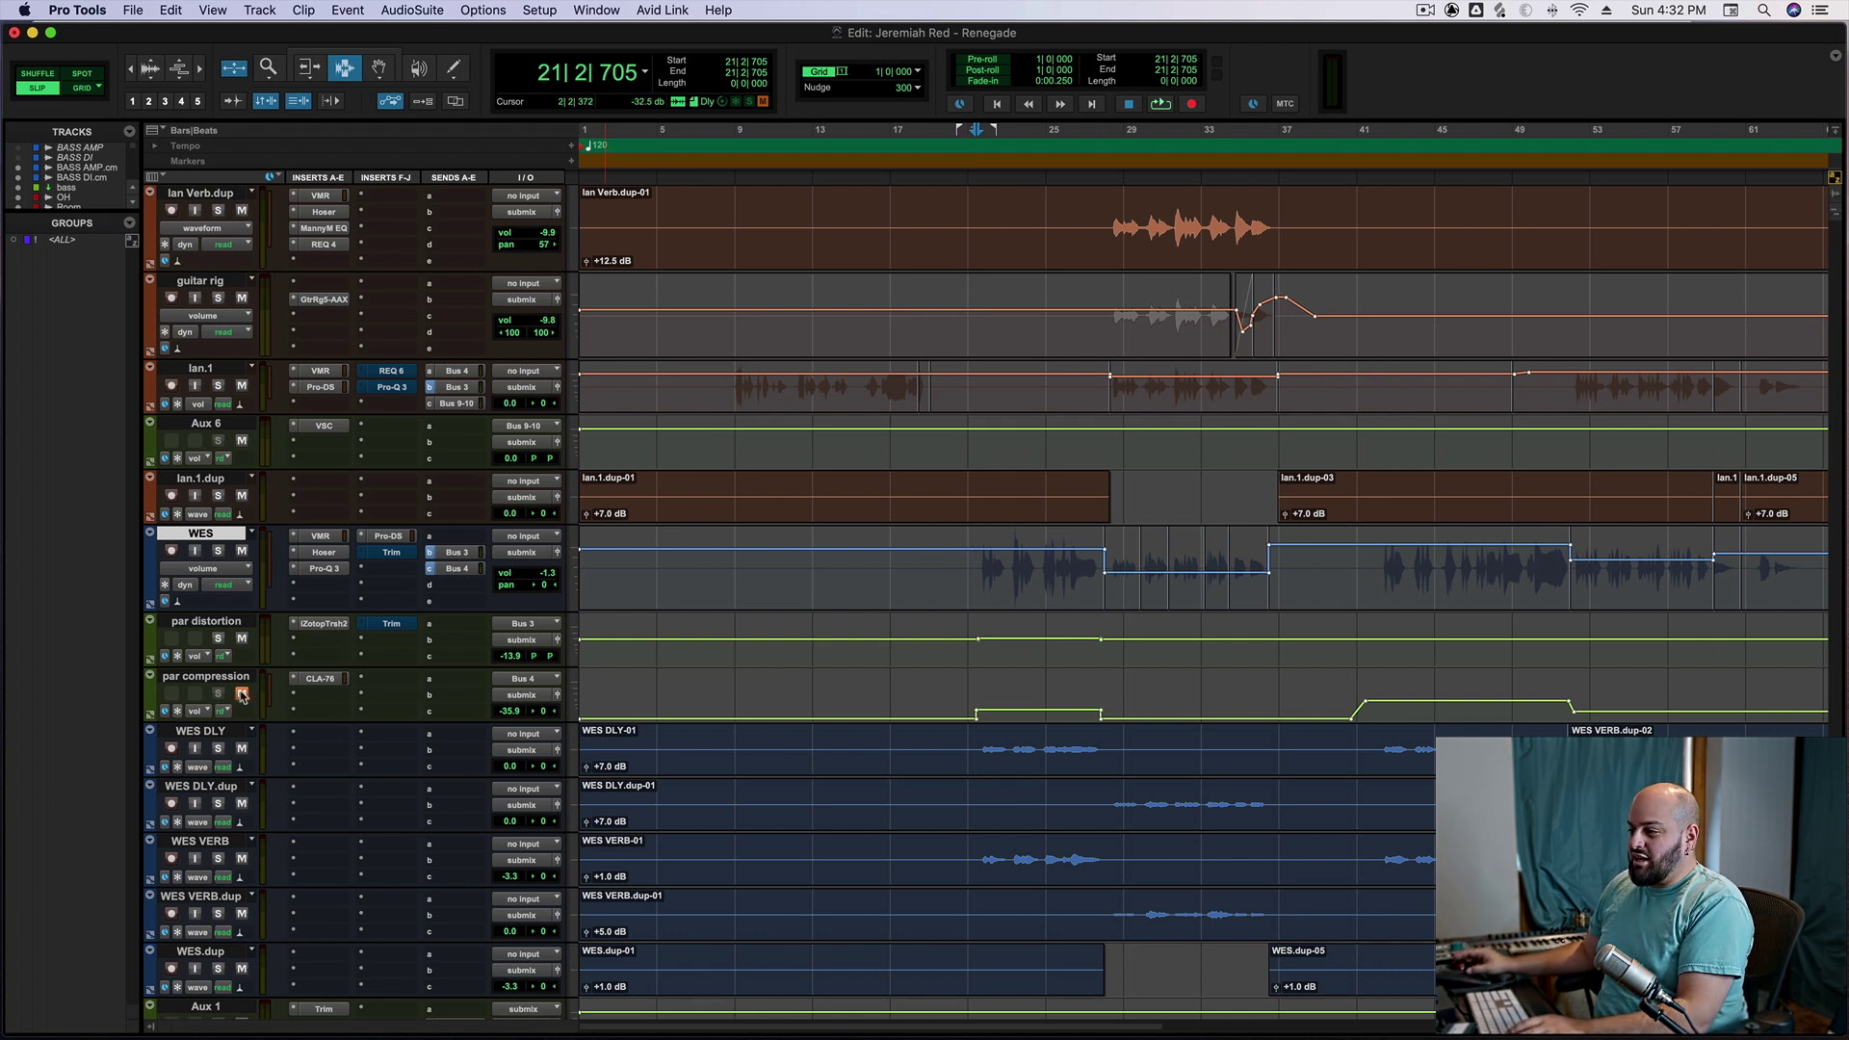
Examine the CLA-76 on par compression together with the raised sections of that return's volume automation, and close the plug-in
left_click(321, 679)
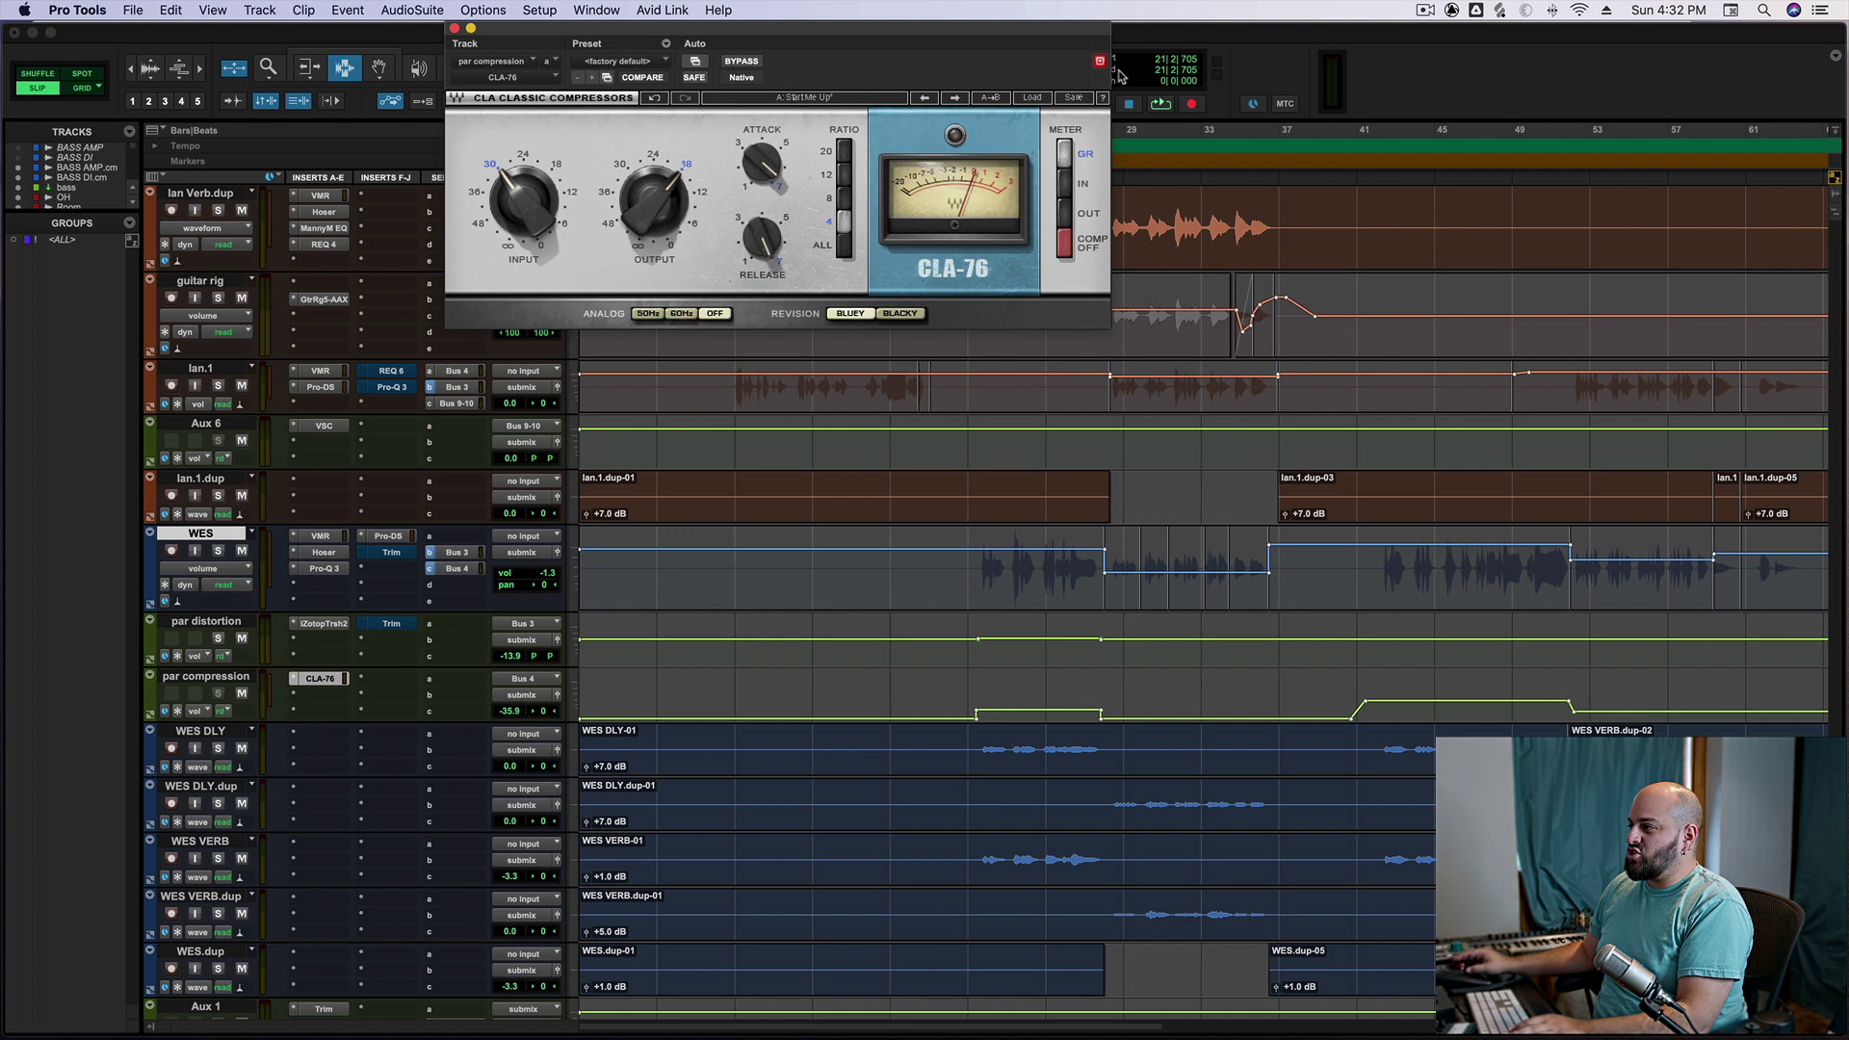
left_click_drag(986, 37, 1108, 38)
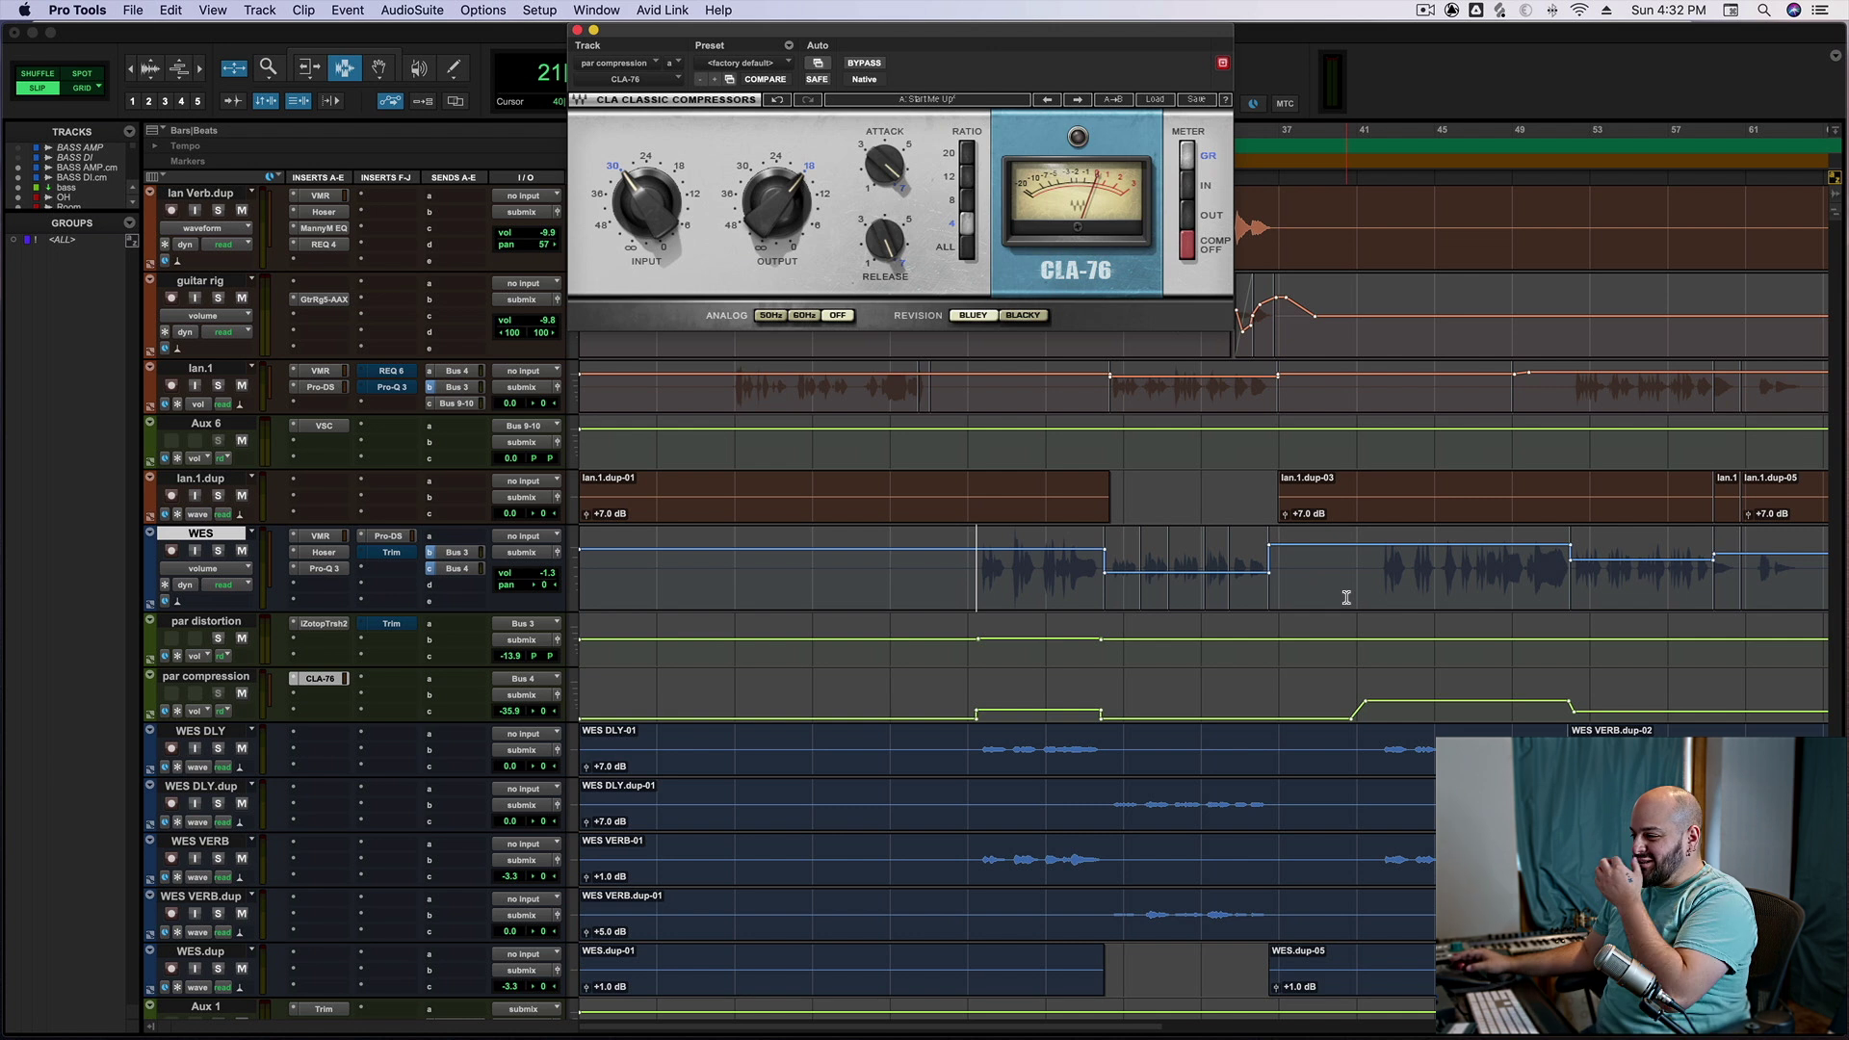
left_click(1089, 692)
key("super+bracketleft")
key("super+bracketleft")
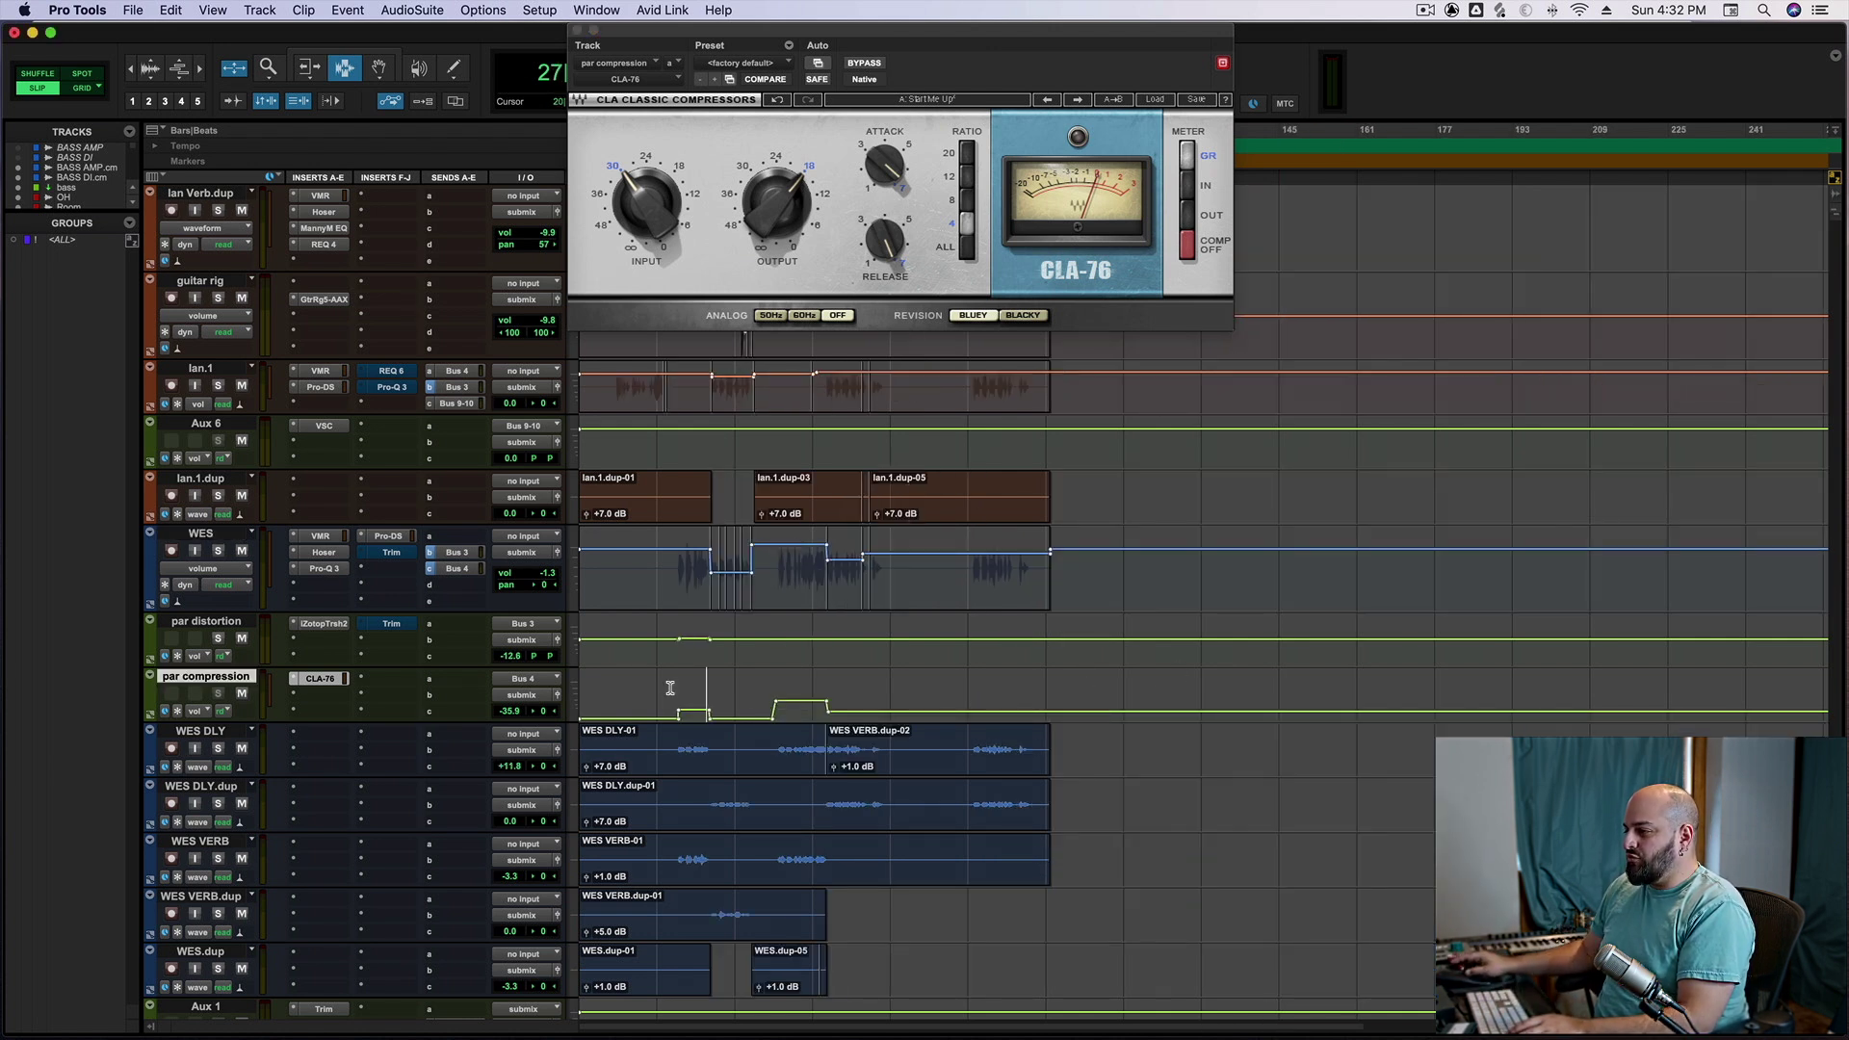
left_click_drag(671, 688, 819, 691)
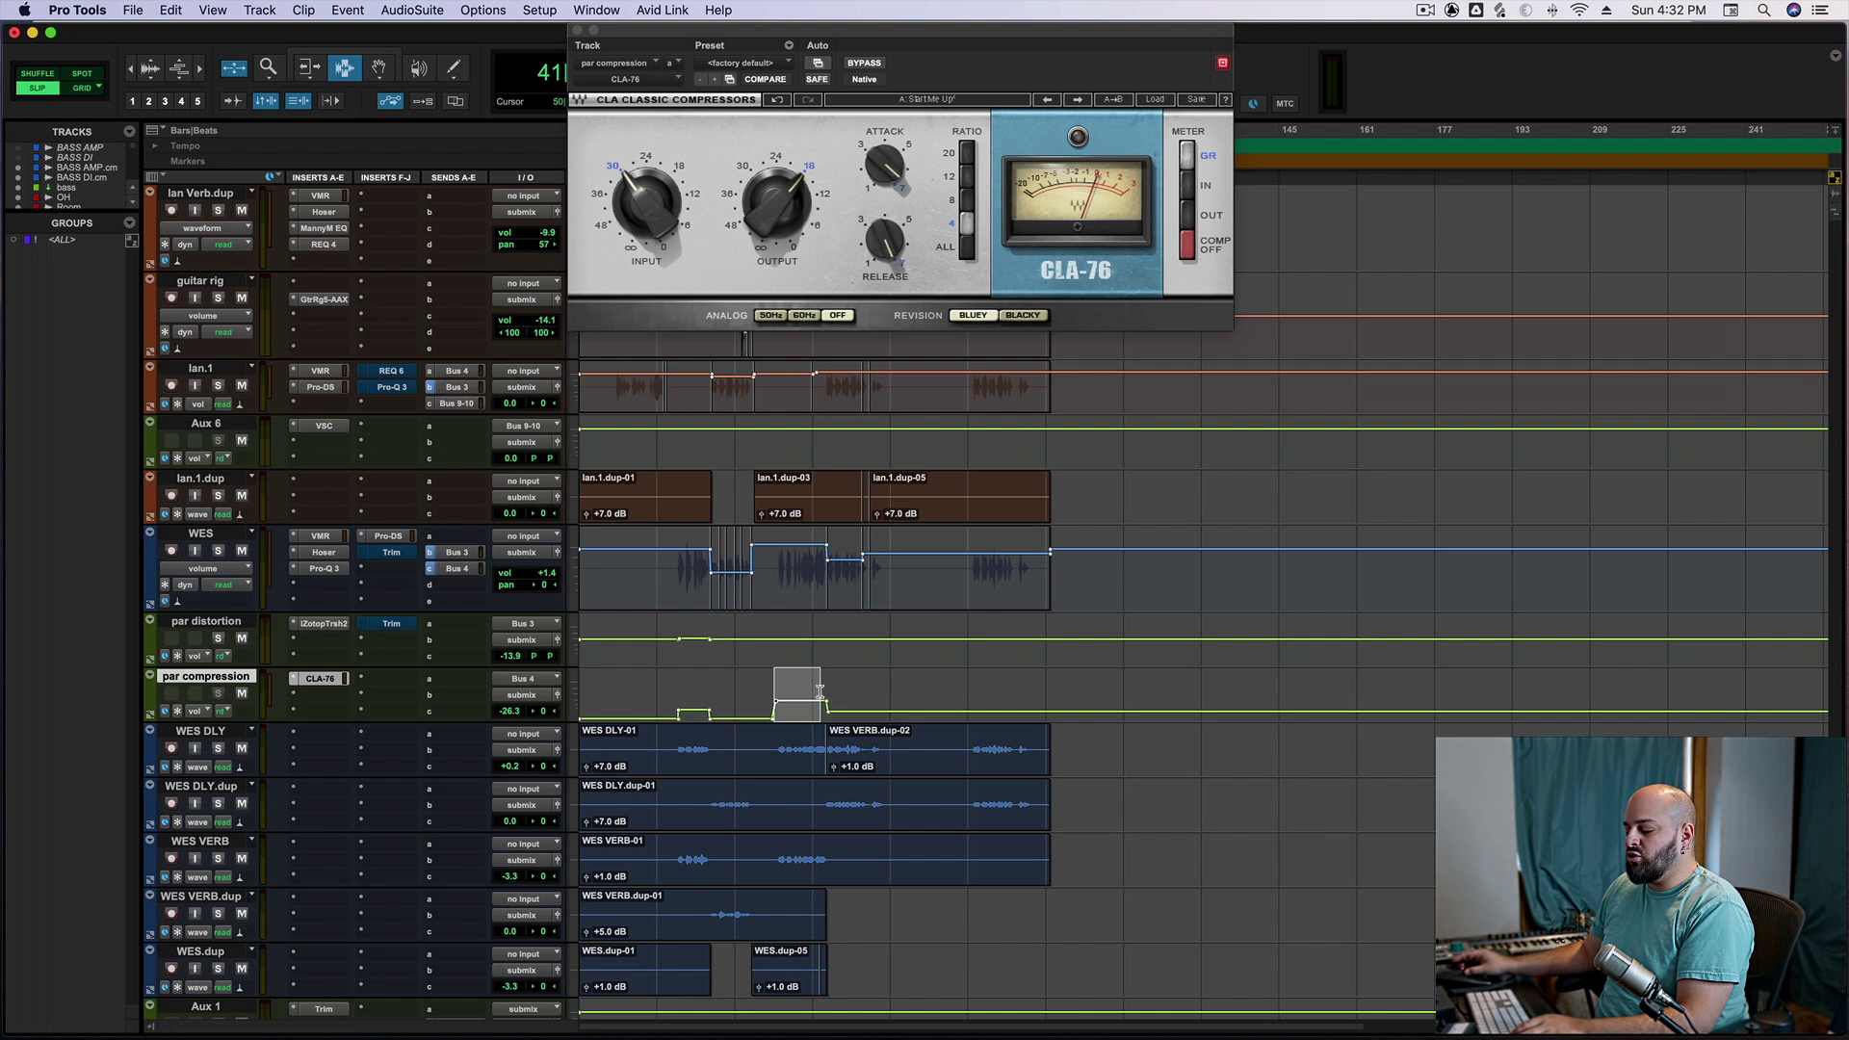
left_click(676, 681)
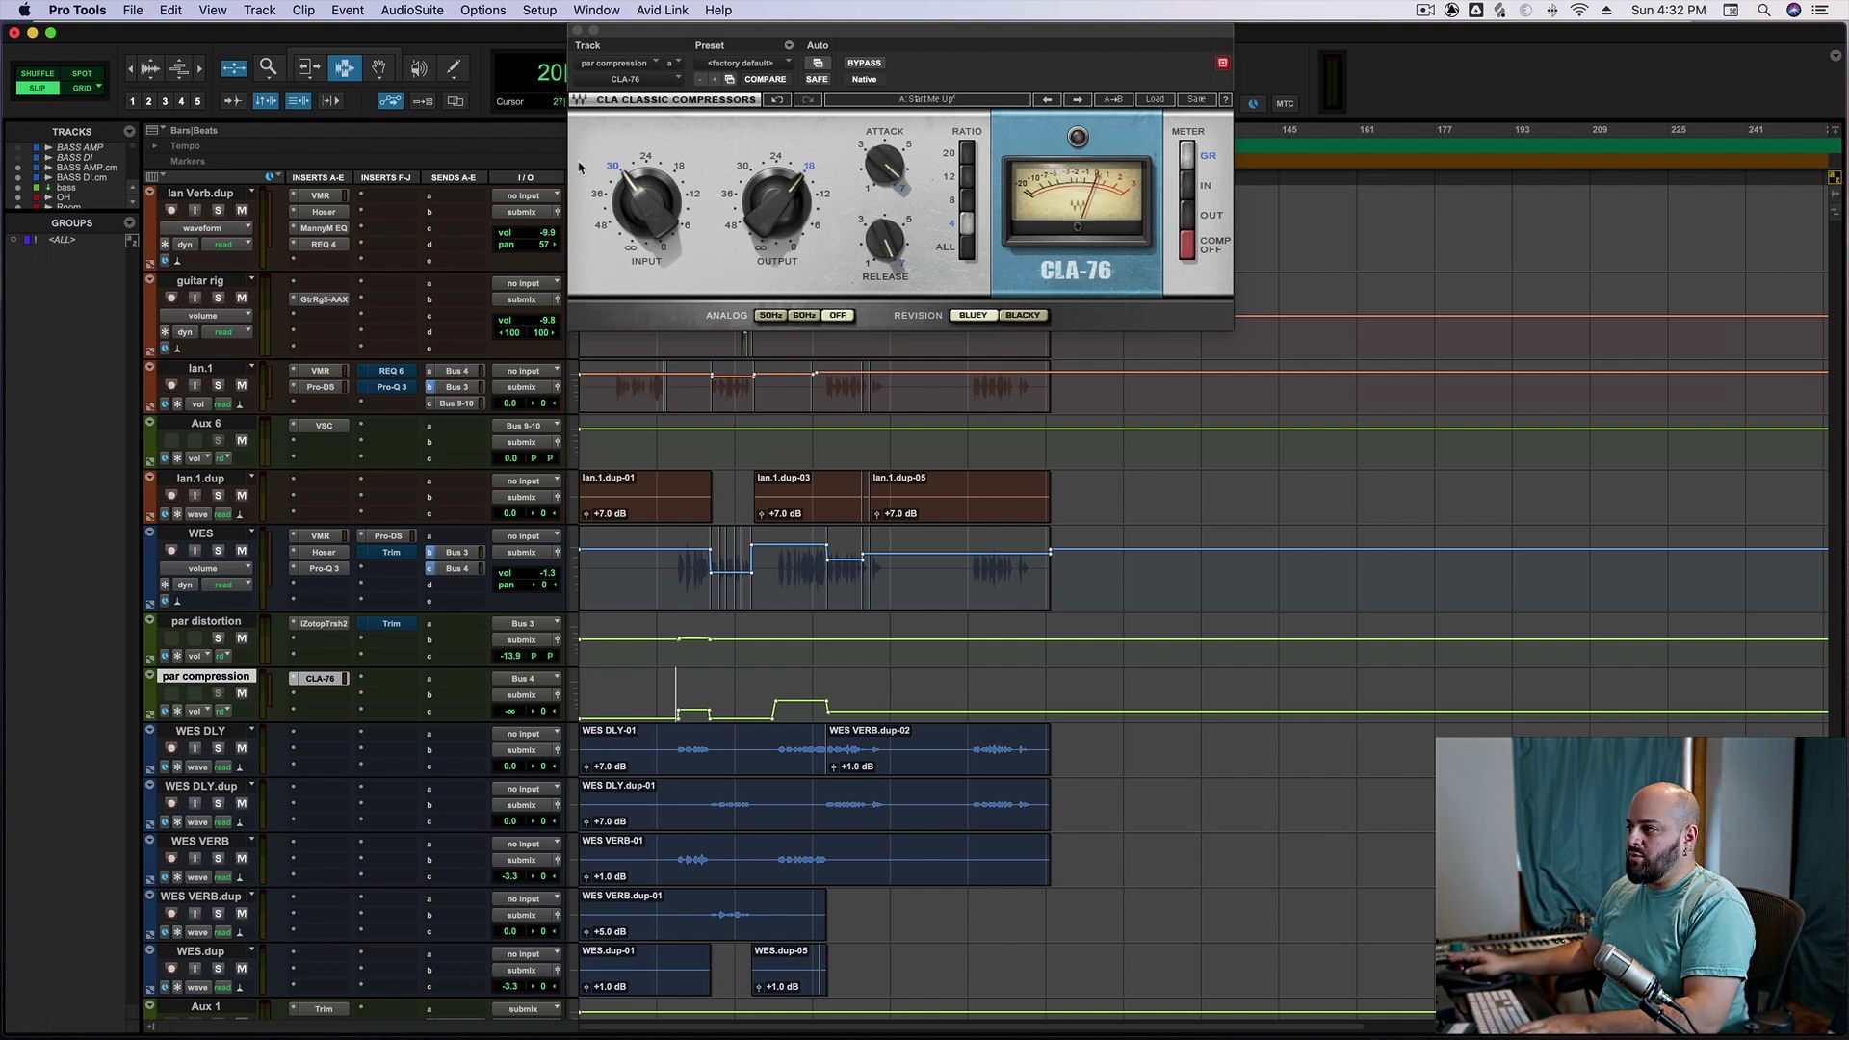
left_click(577, 30)
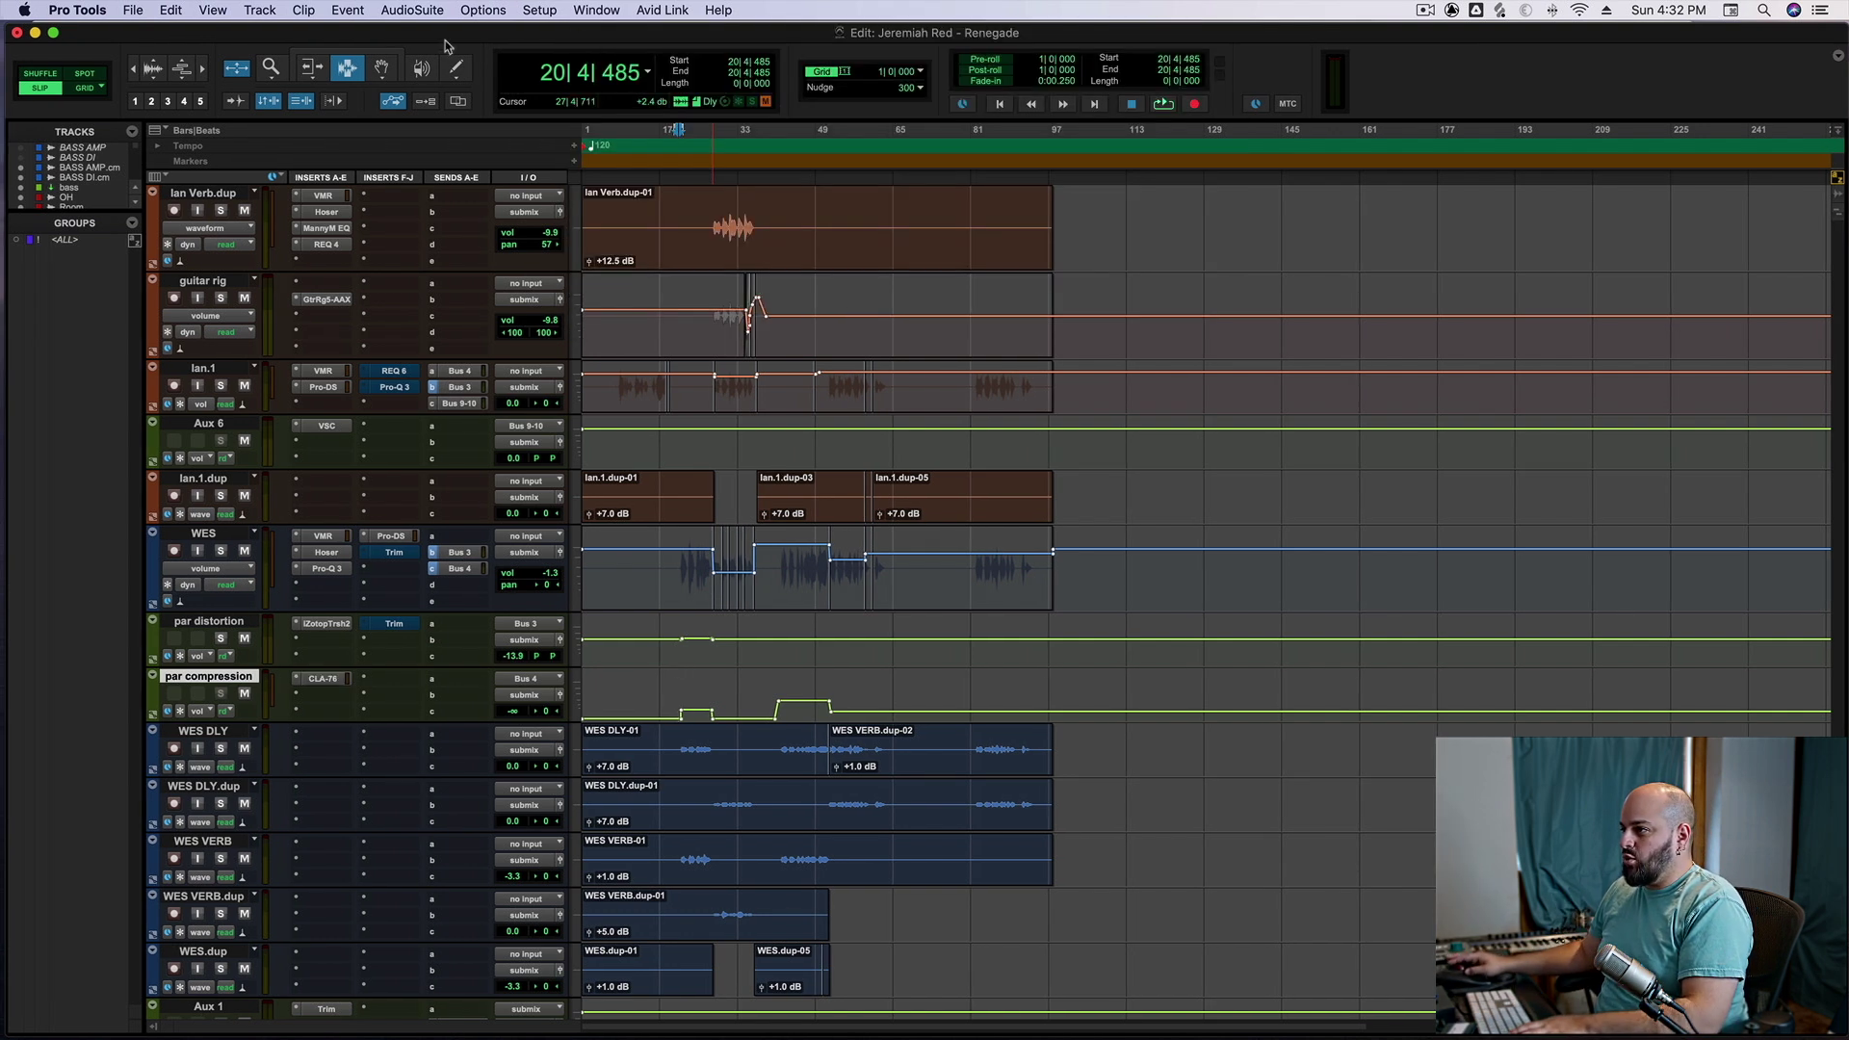
Mute par compression and play the WES vocal from the automation rise at bar 41
left_click(774, 690)
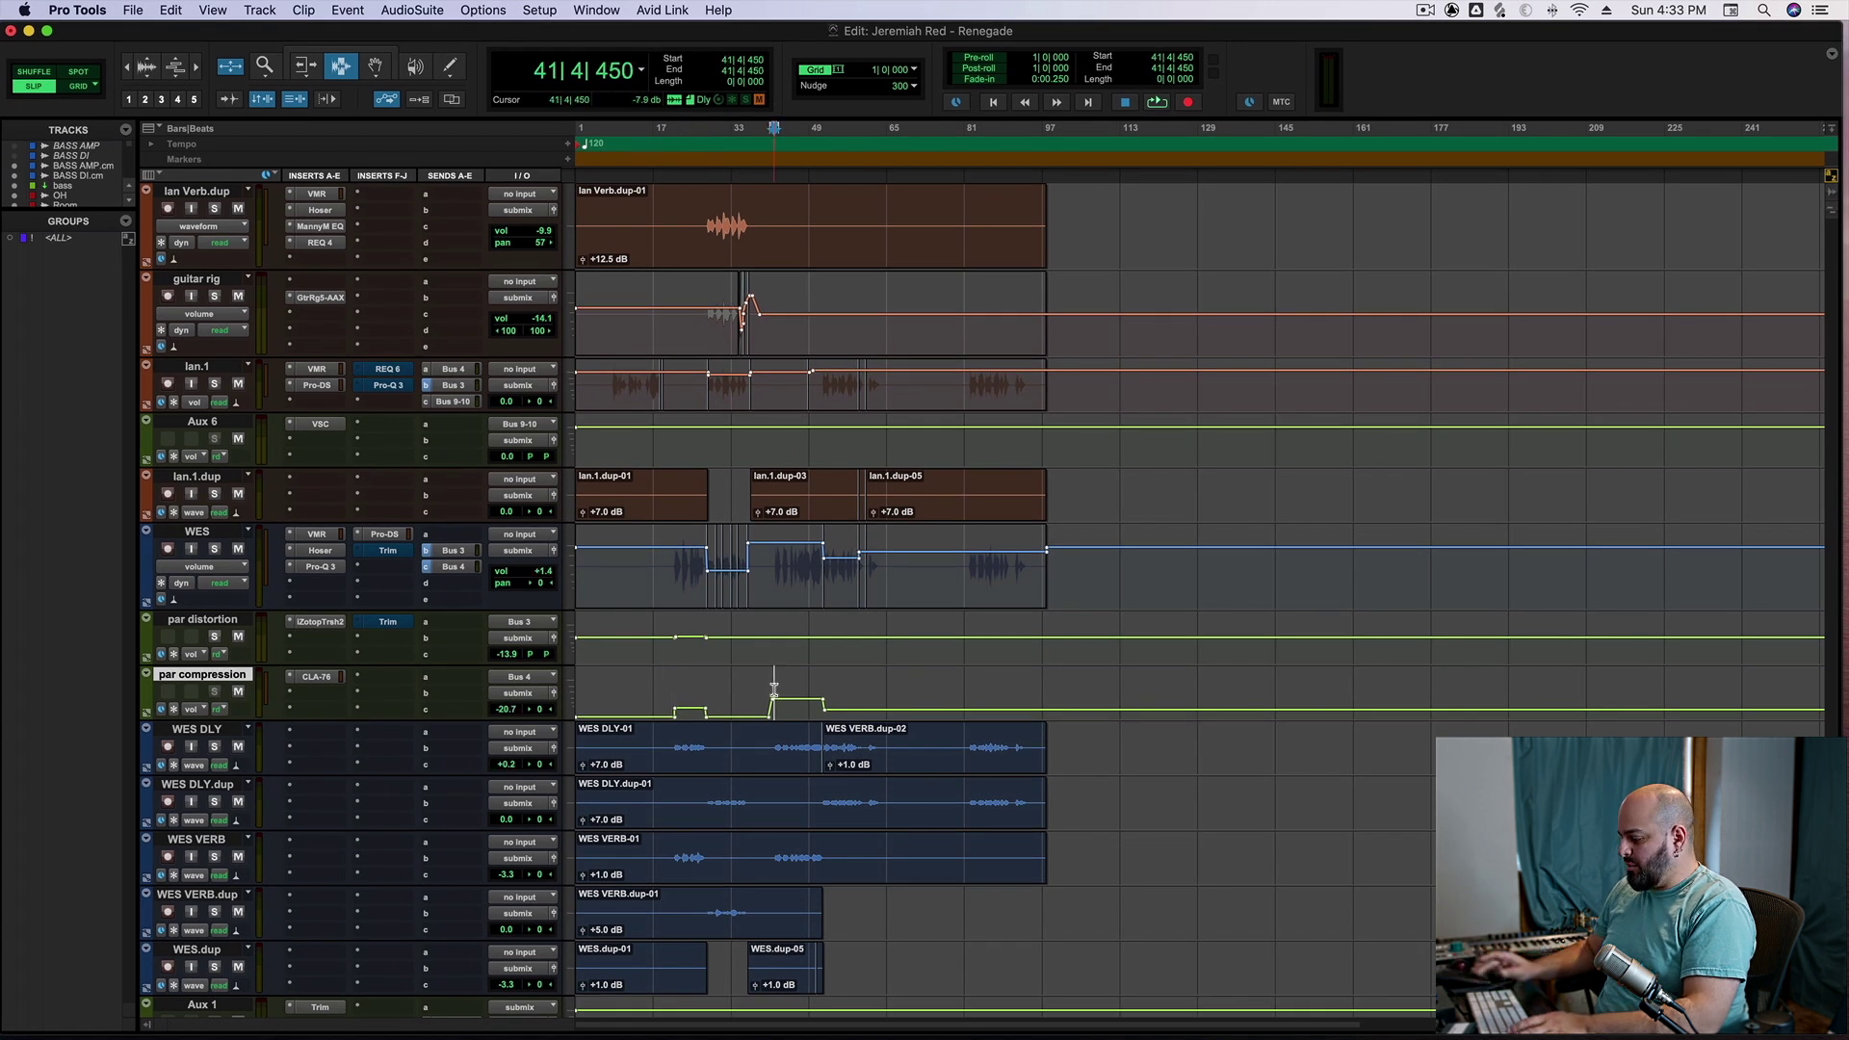
key("super+bracketright")
key("super+bracketright")
left_click(1188, 692)
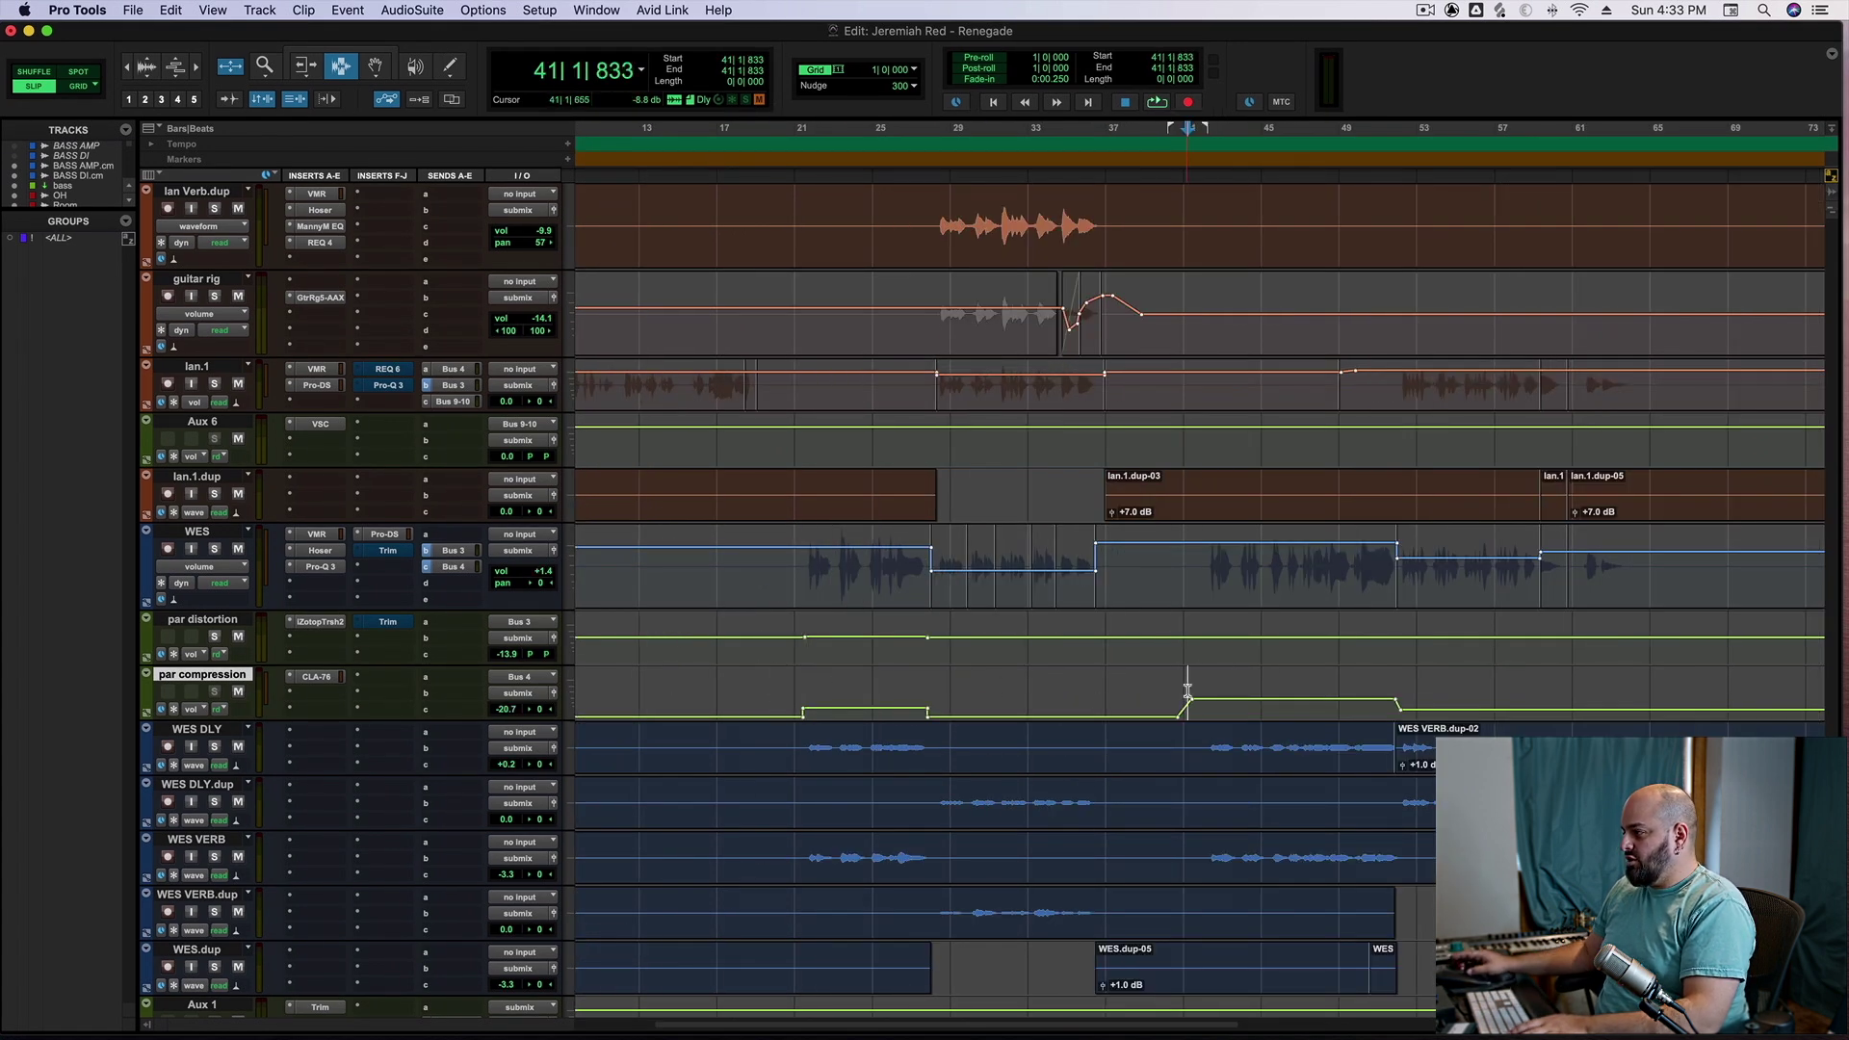
left_click(238, 693)
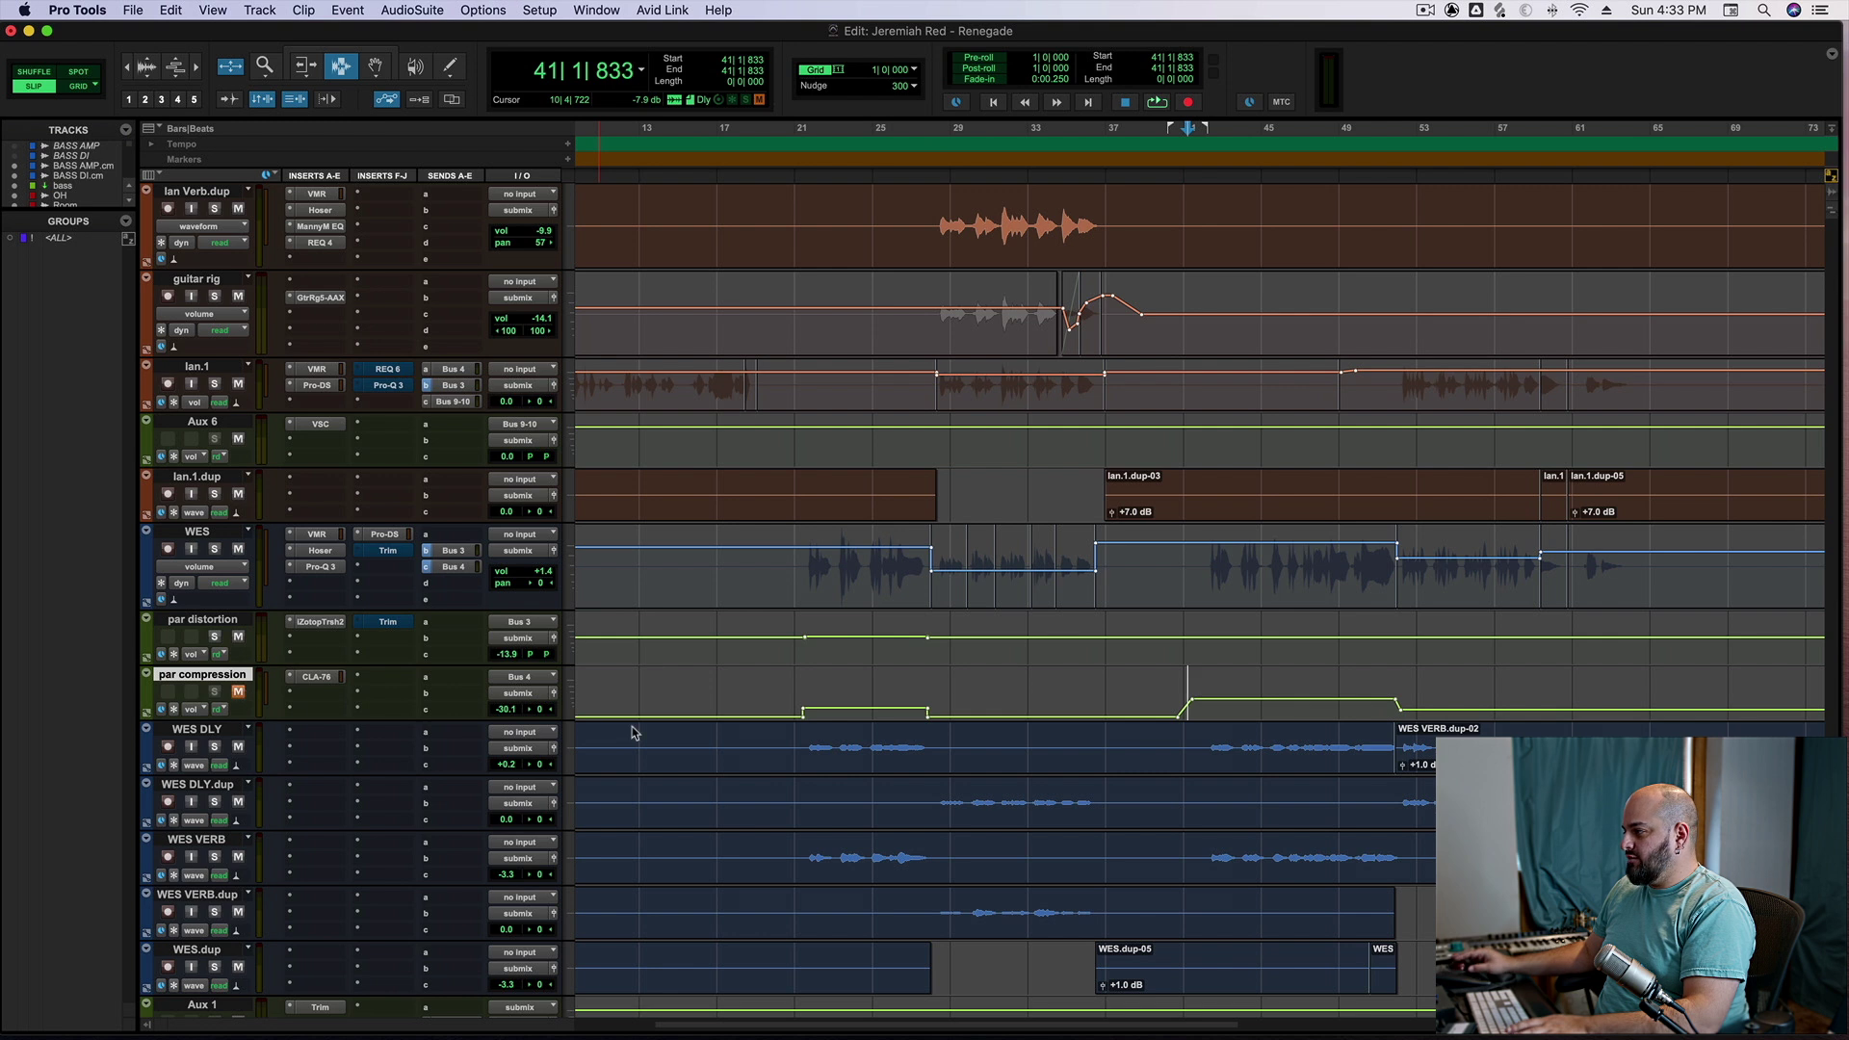
key("space")
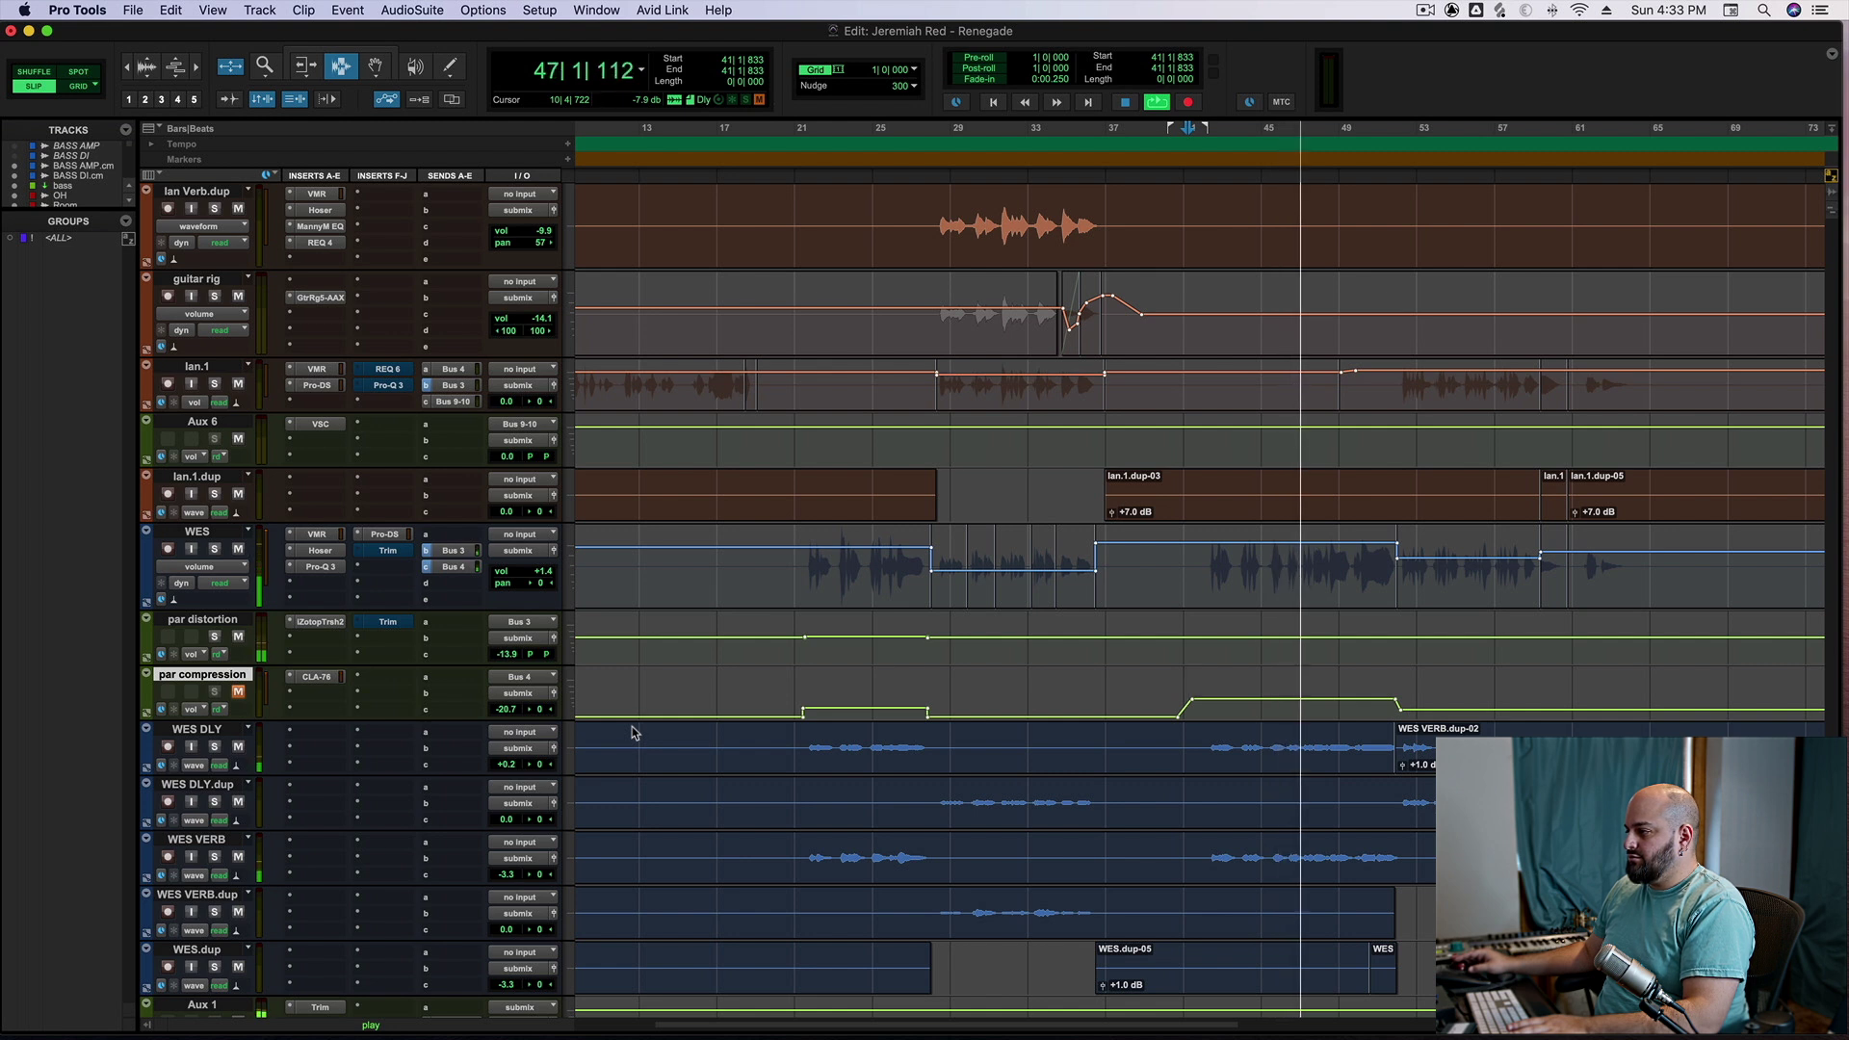
key("space")
Play the first WES phrases from bar 21 with par compression still muted
left_click(806, 599)
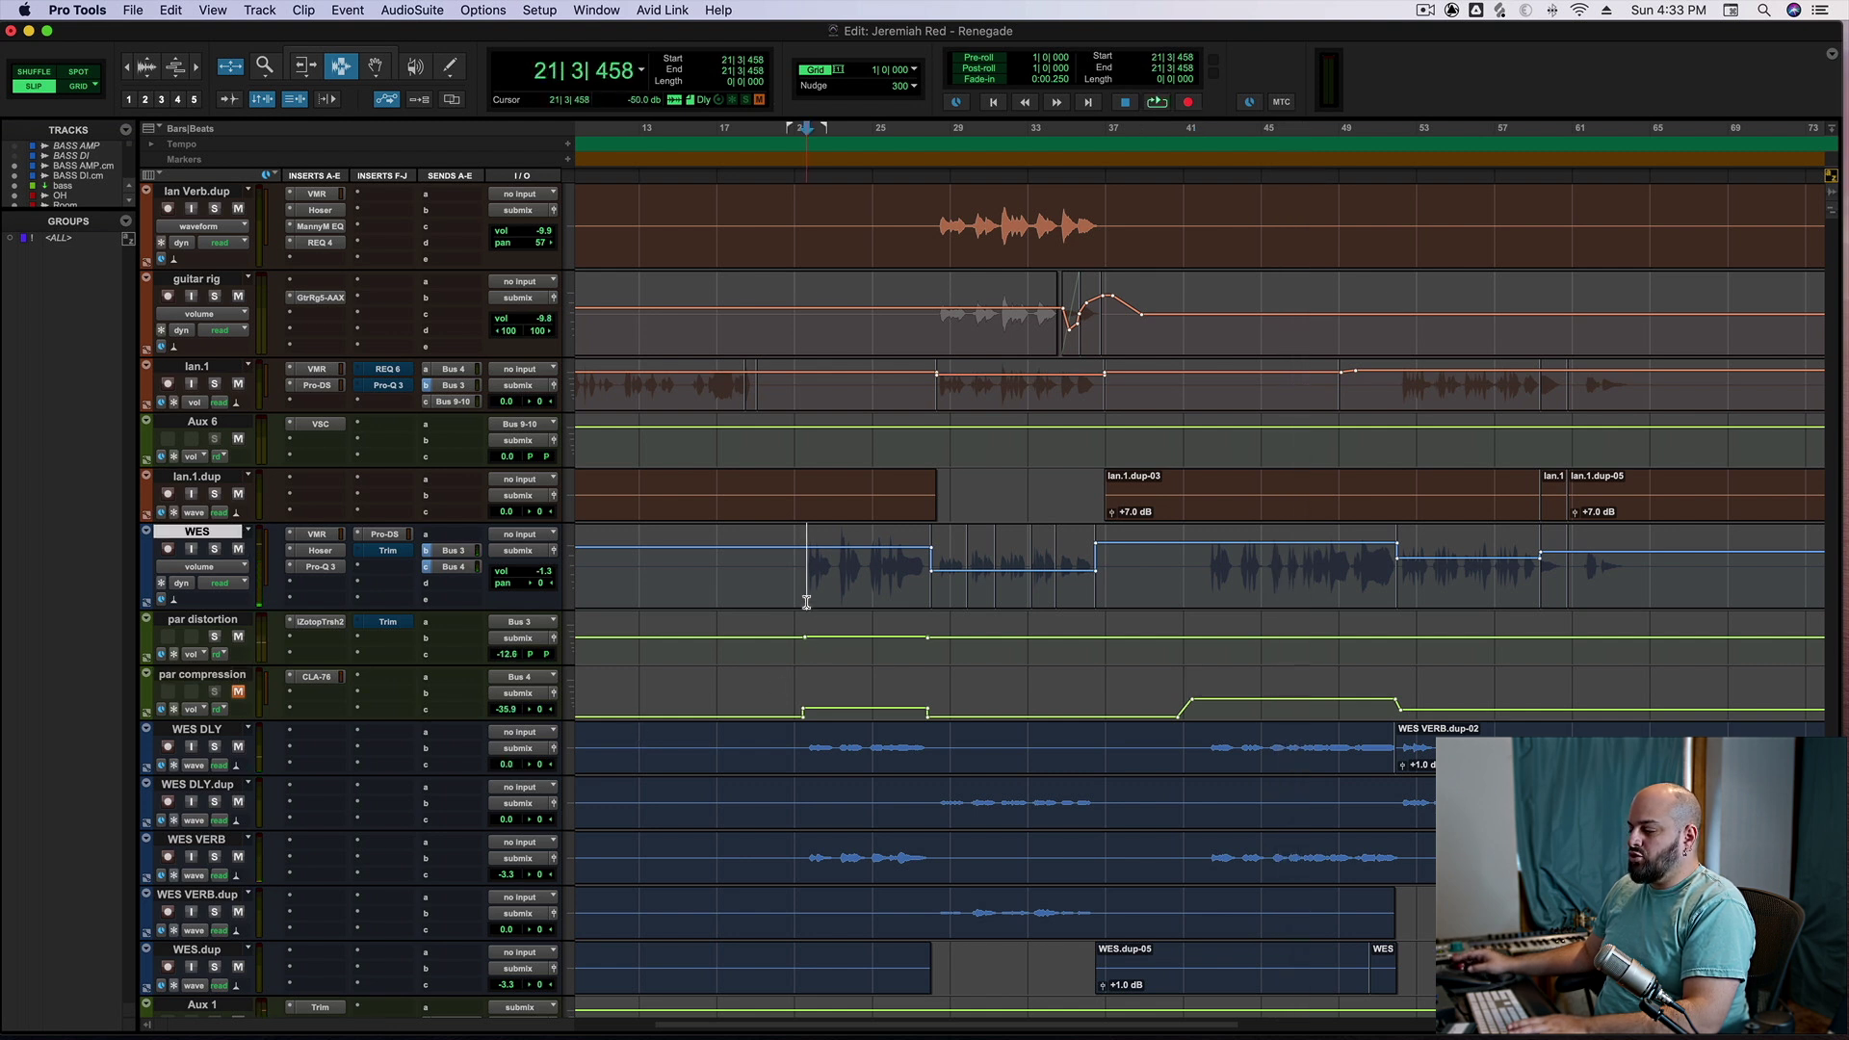
left_click(802, 585)
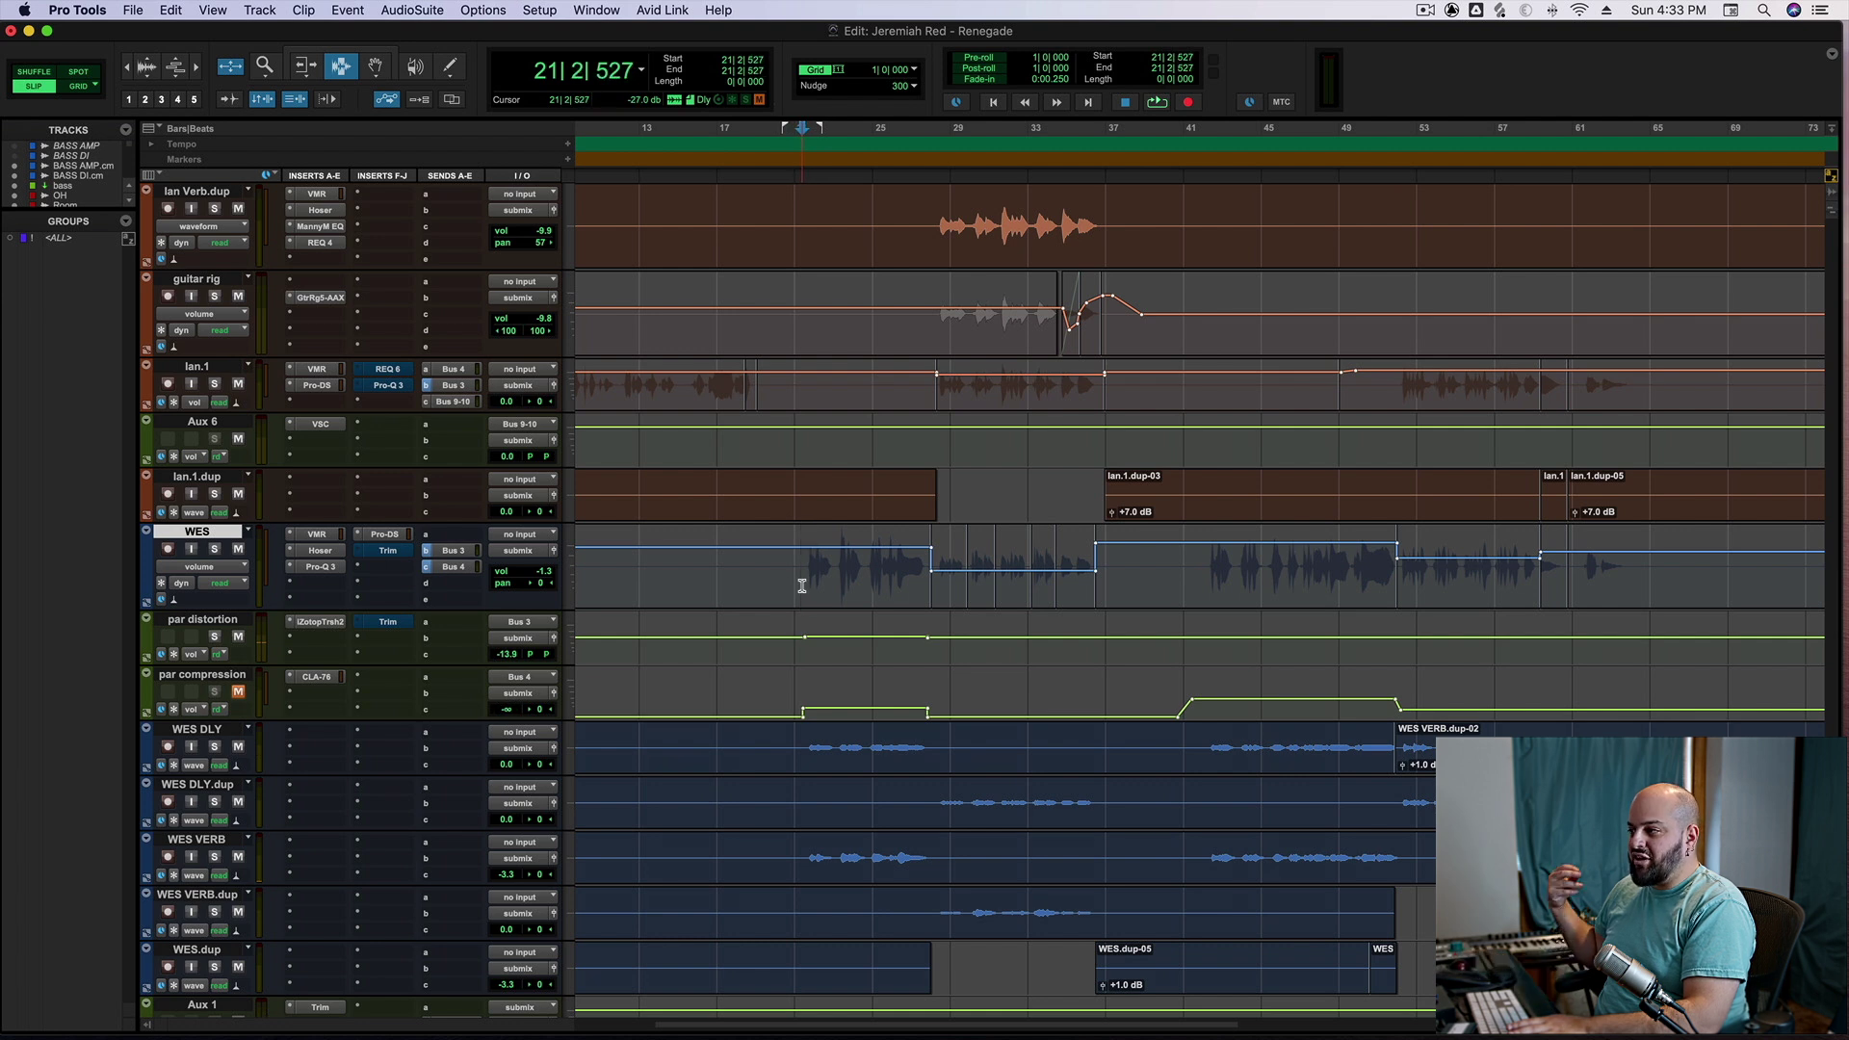
key("space")
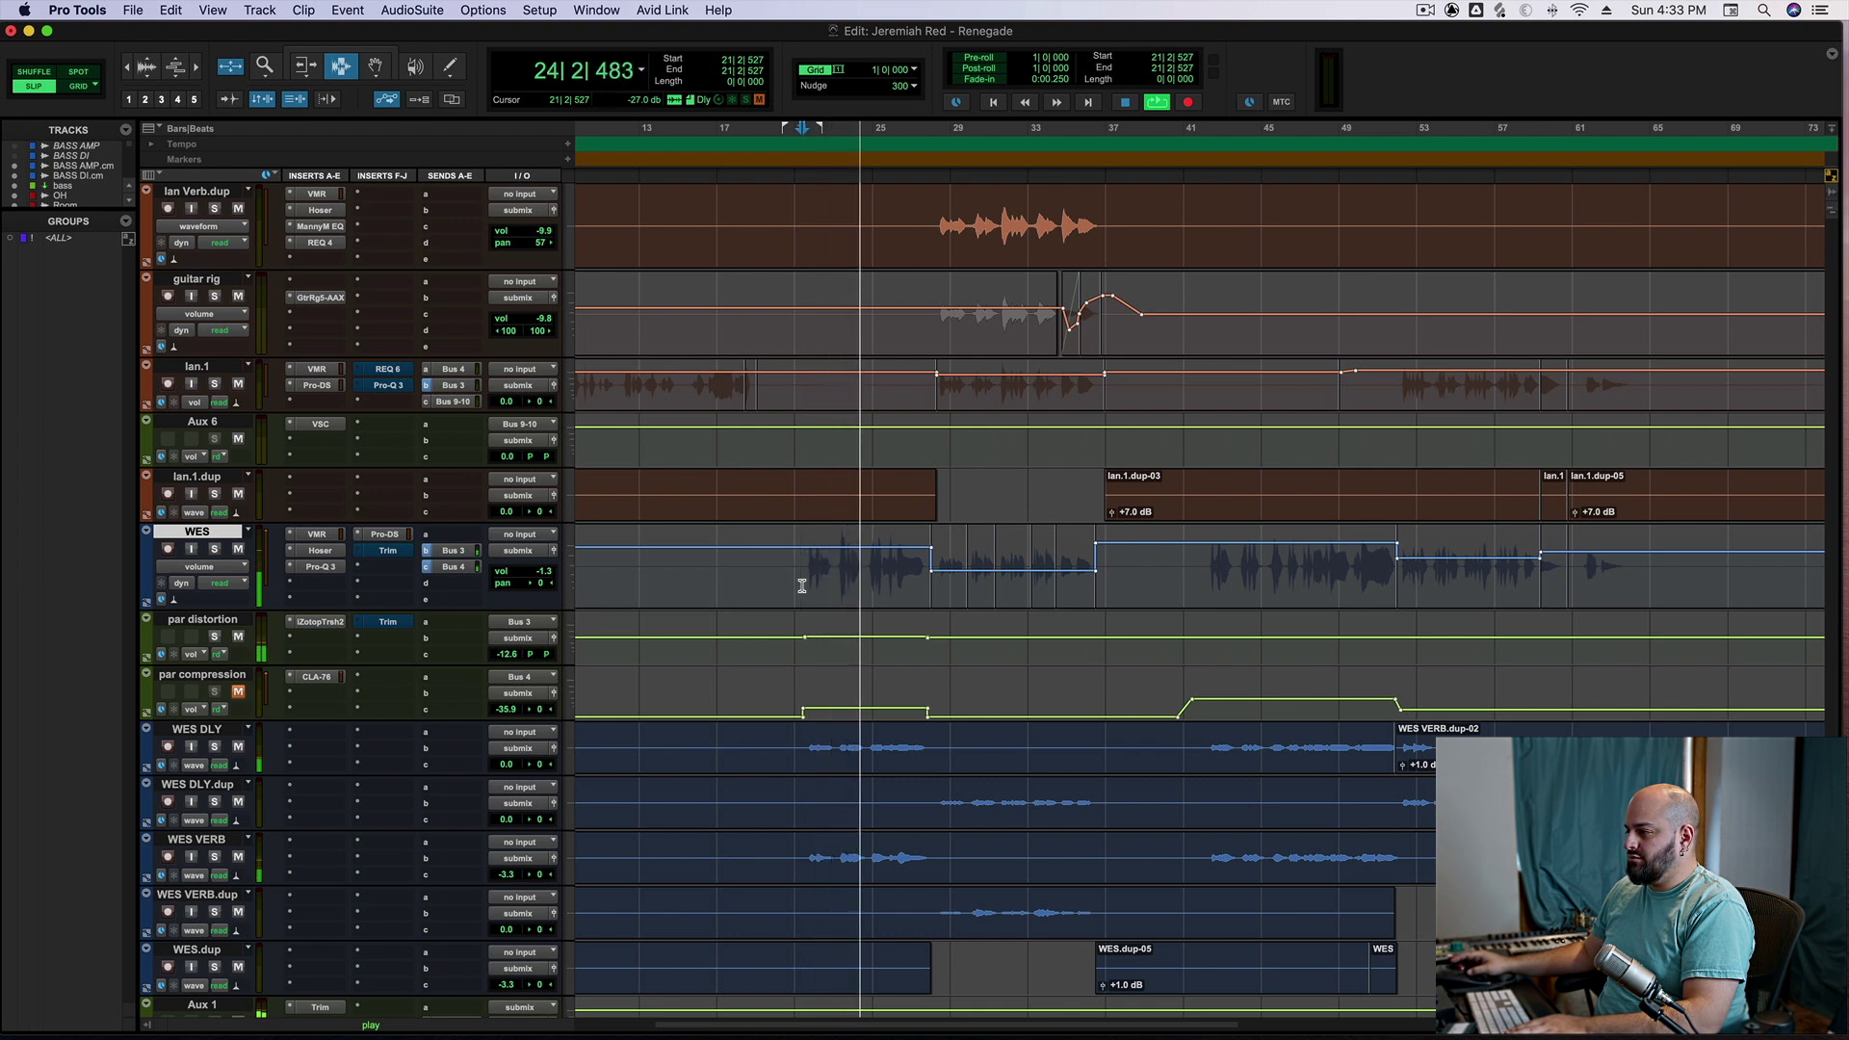
key("space")
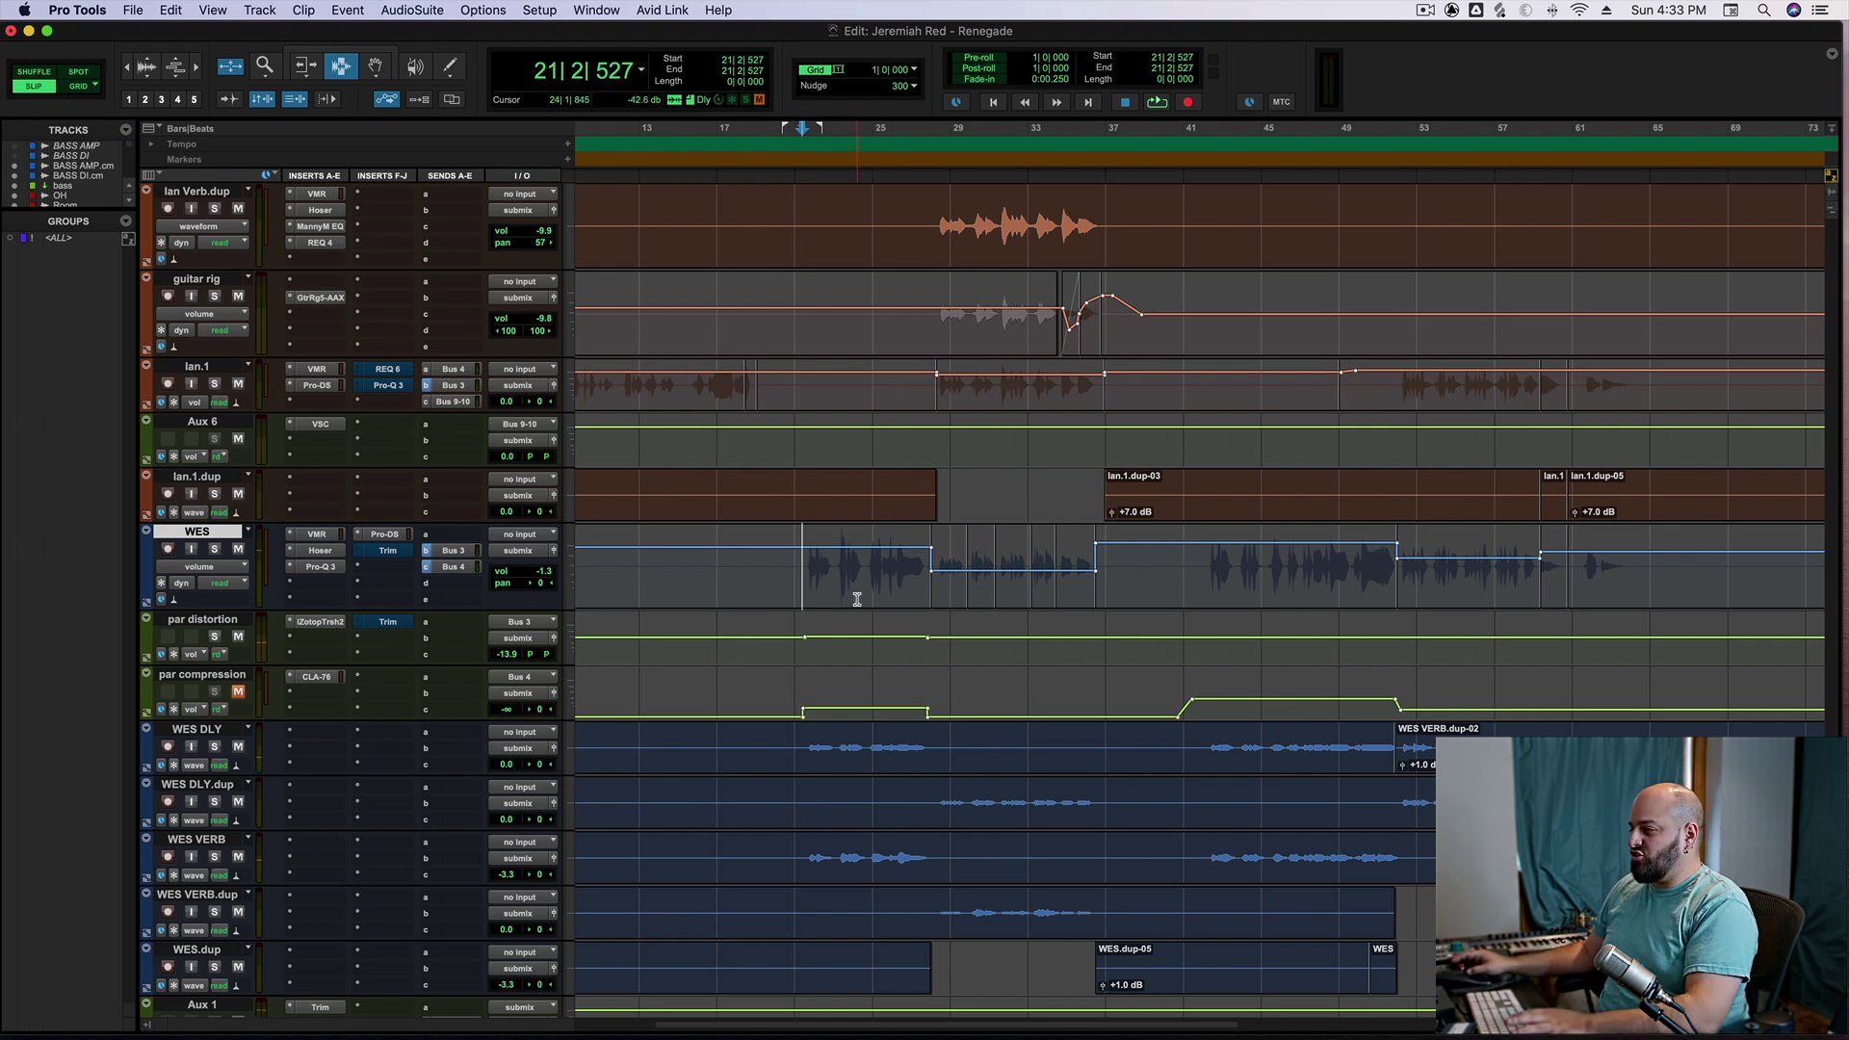
Replay the later WES phrases from bar 42 without the parallel compression
left_click(1210, 584)
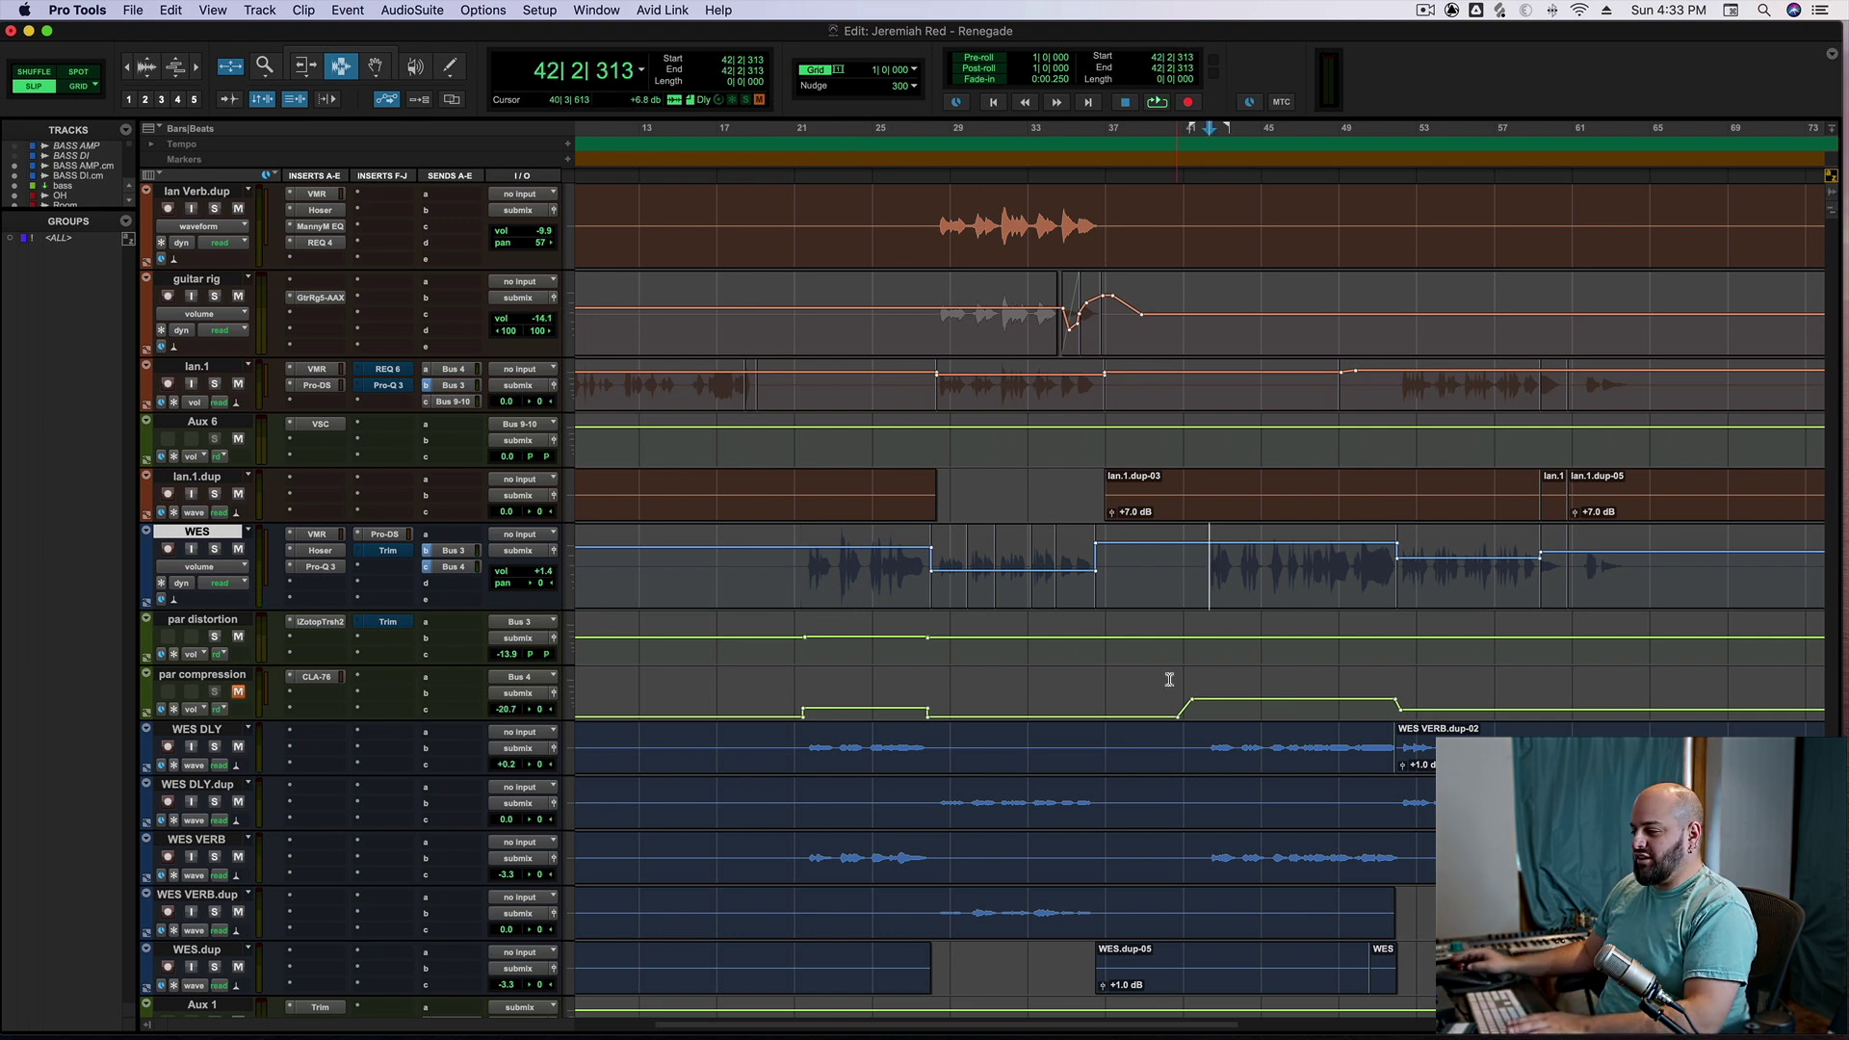
key("space")
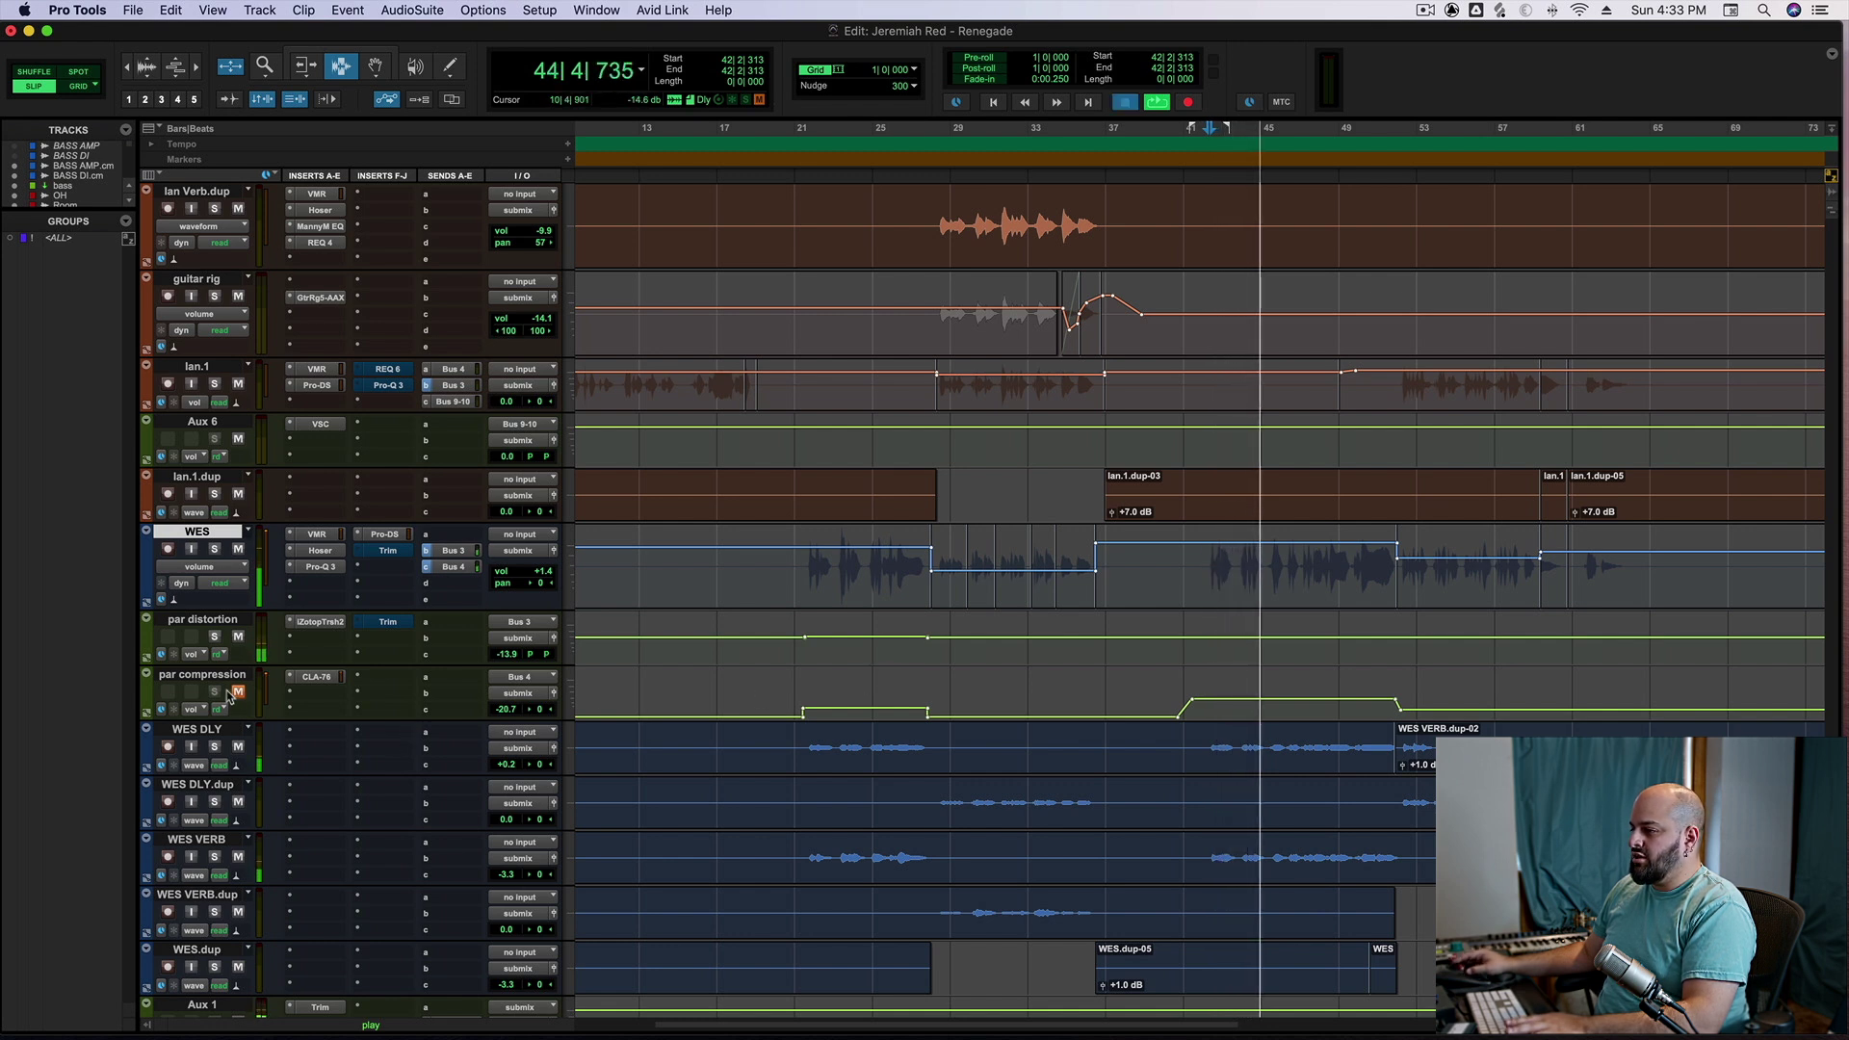
key("space")
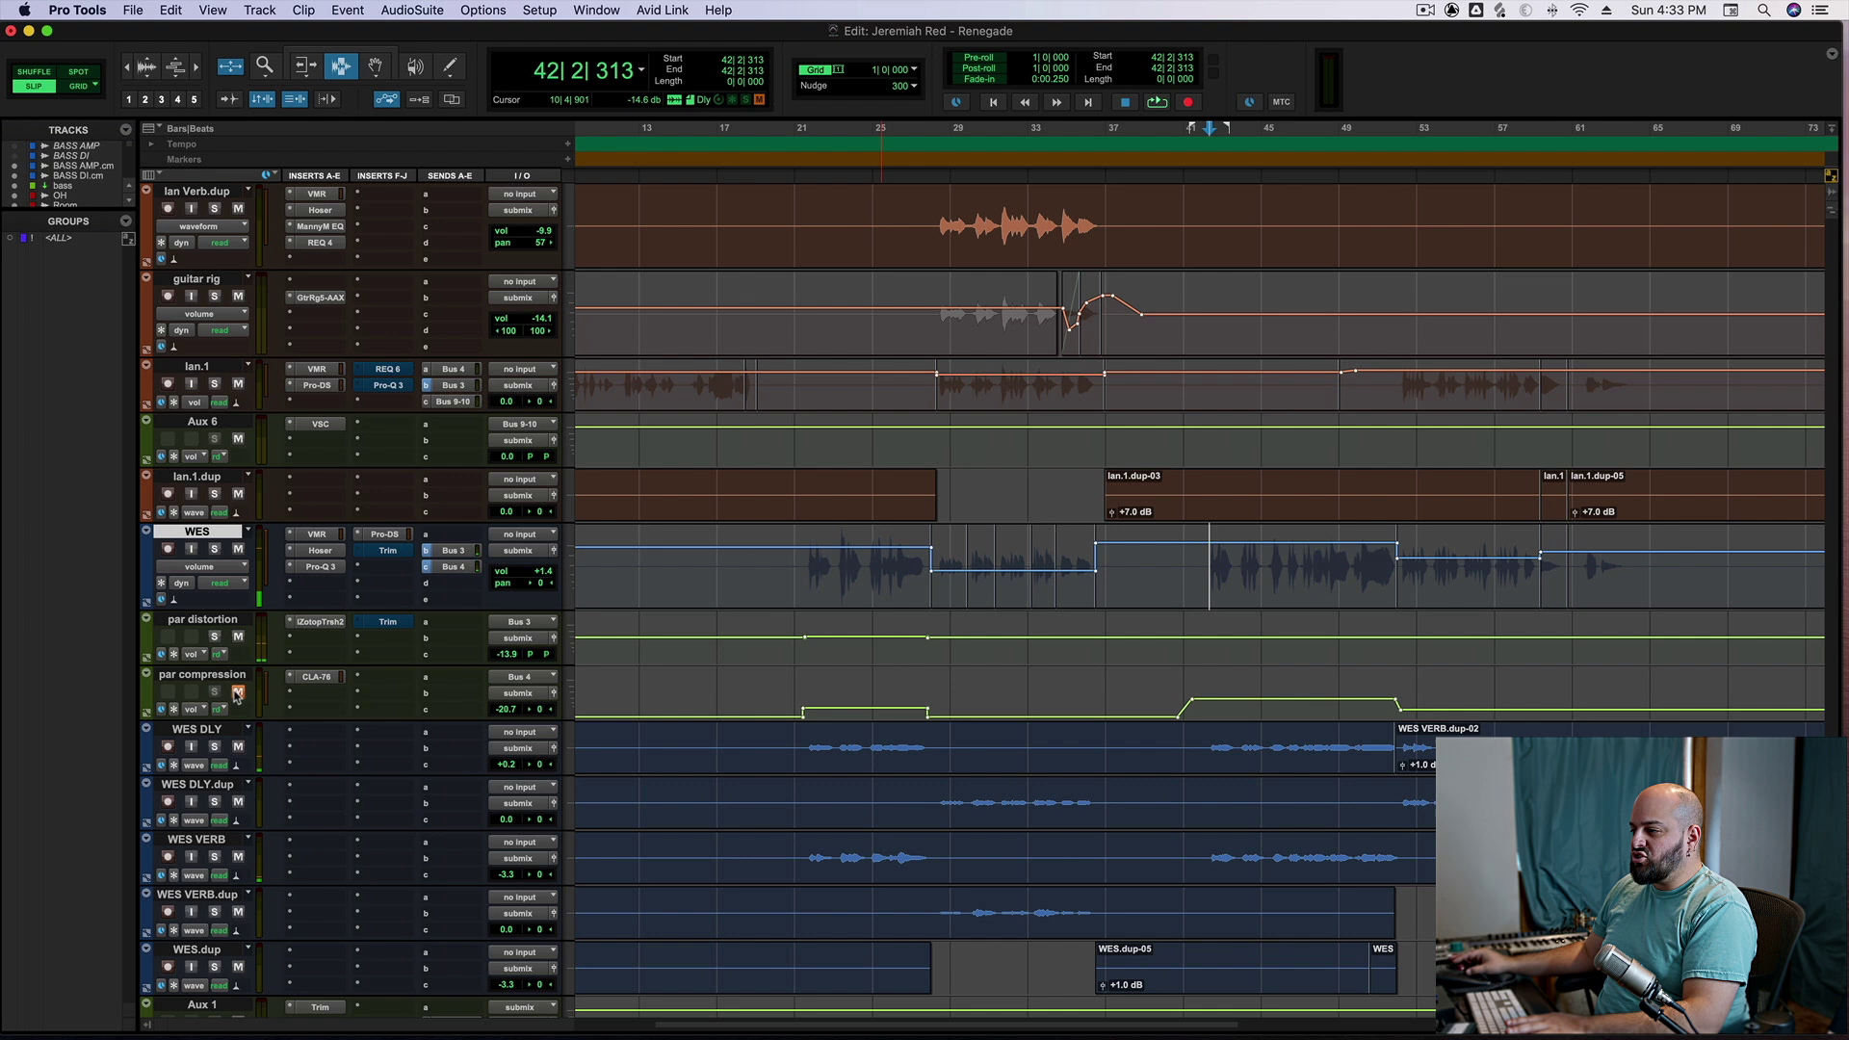
Check the CLA-76 on the unmuted par compression return and play the compressed WES blend from just before bar 42
left_click(1203, 576)
left_click(310, 678)
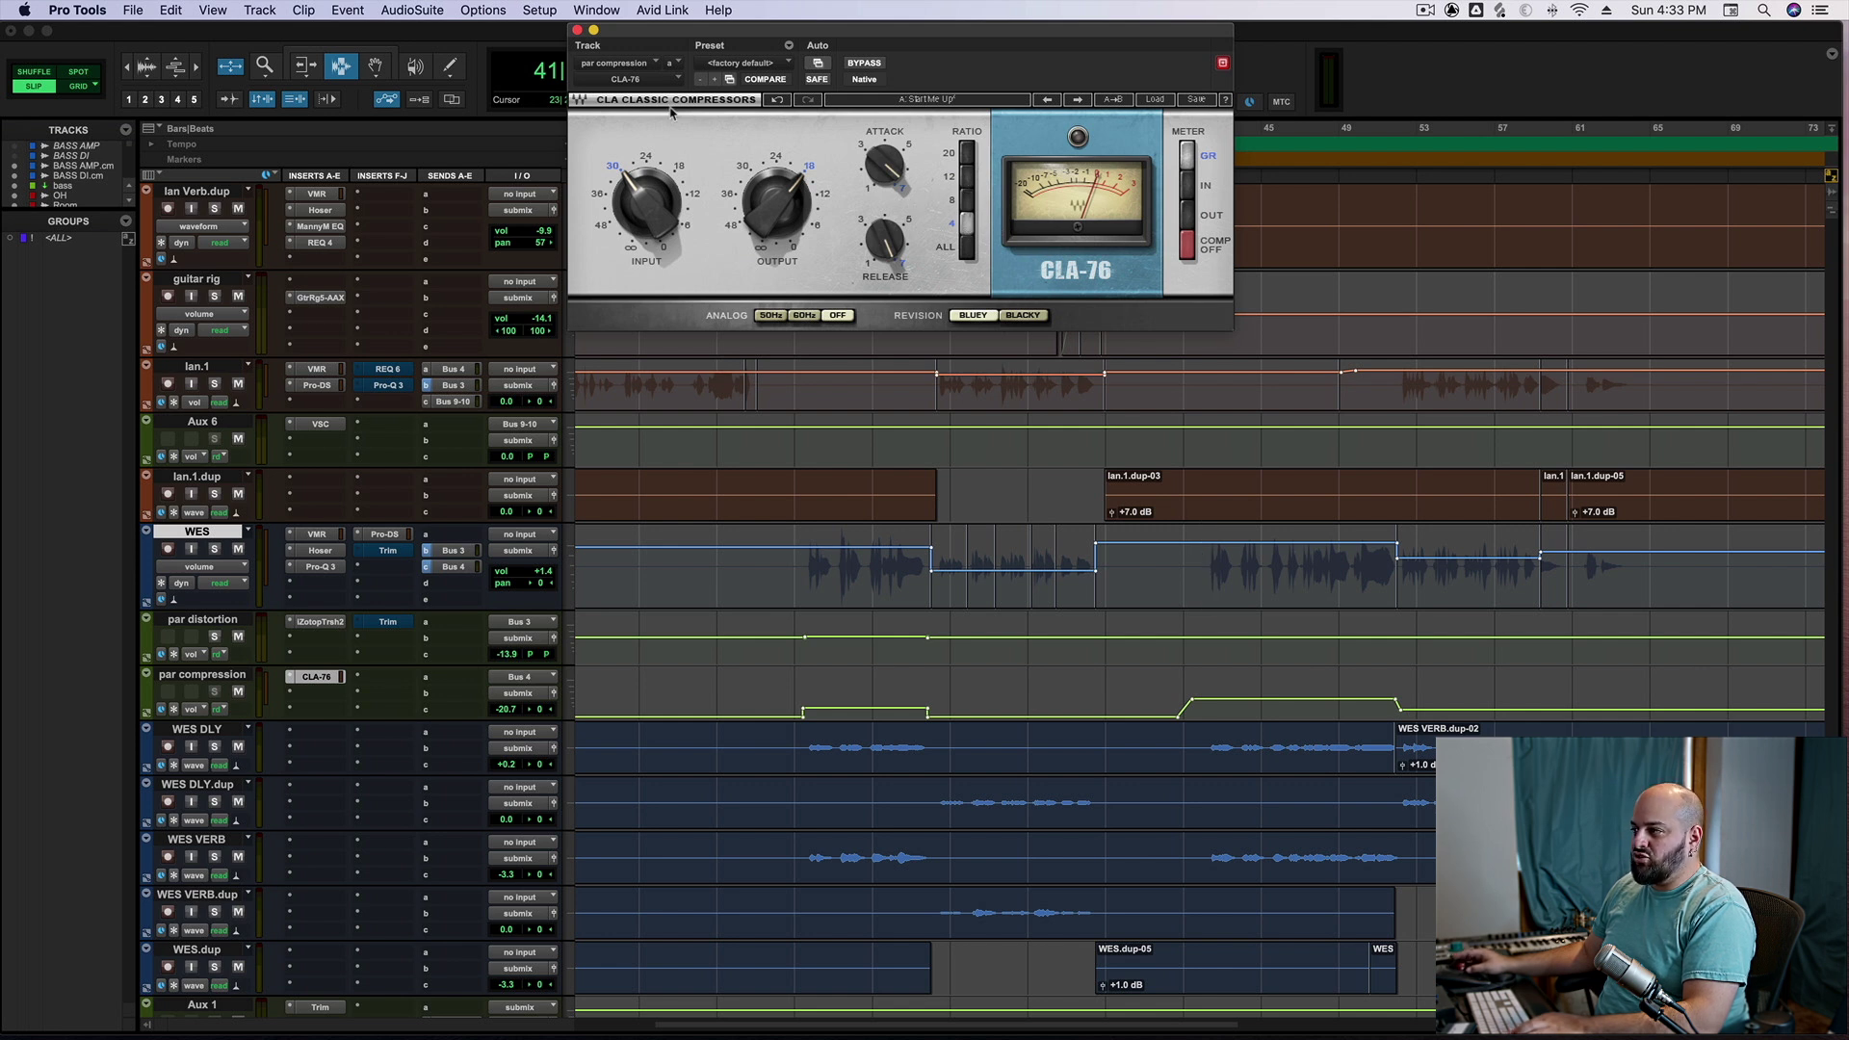
left_click(576, 31)
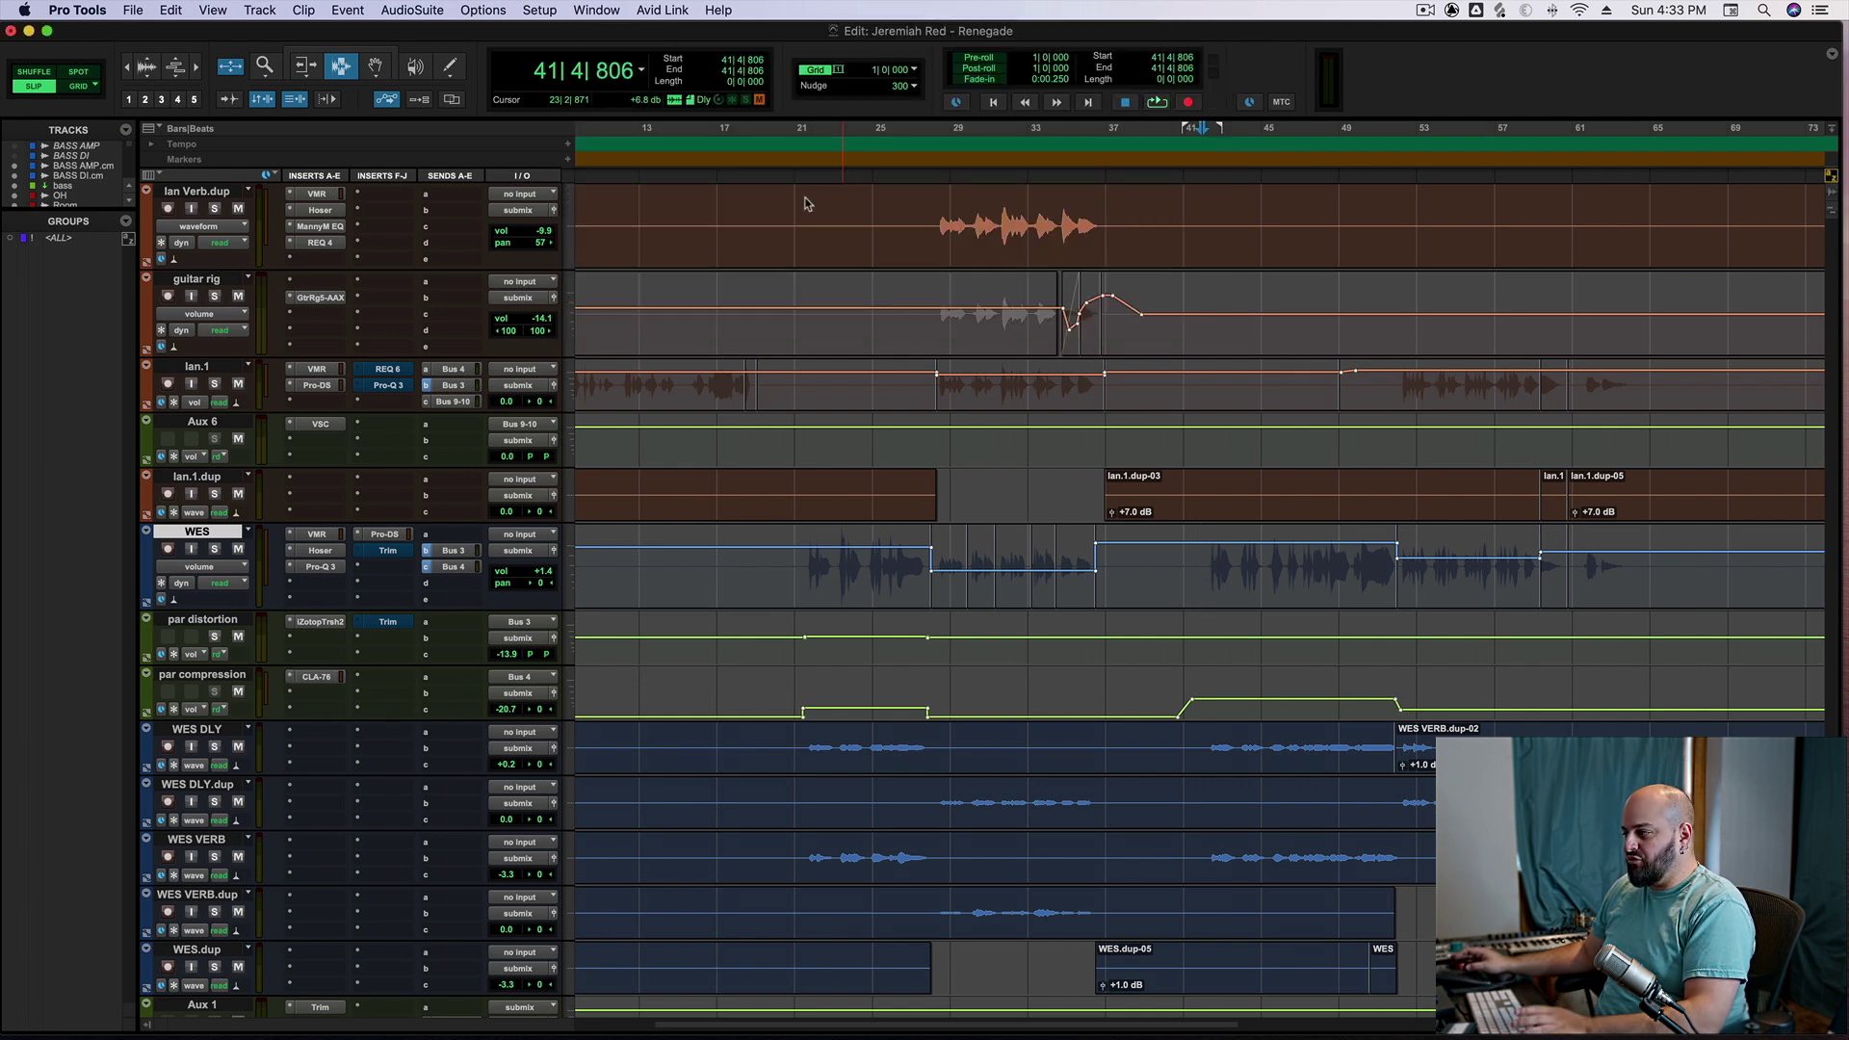
key("space")
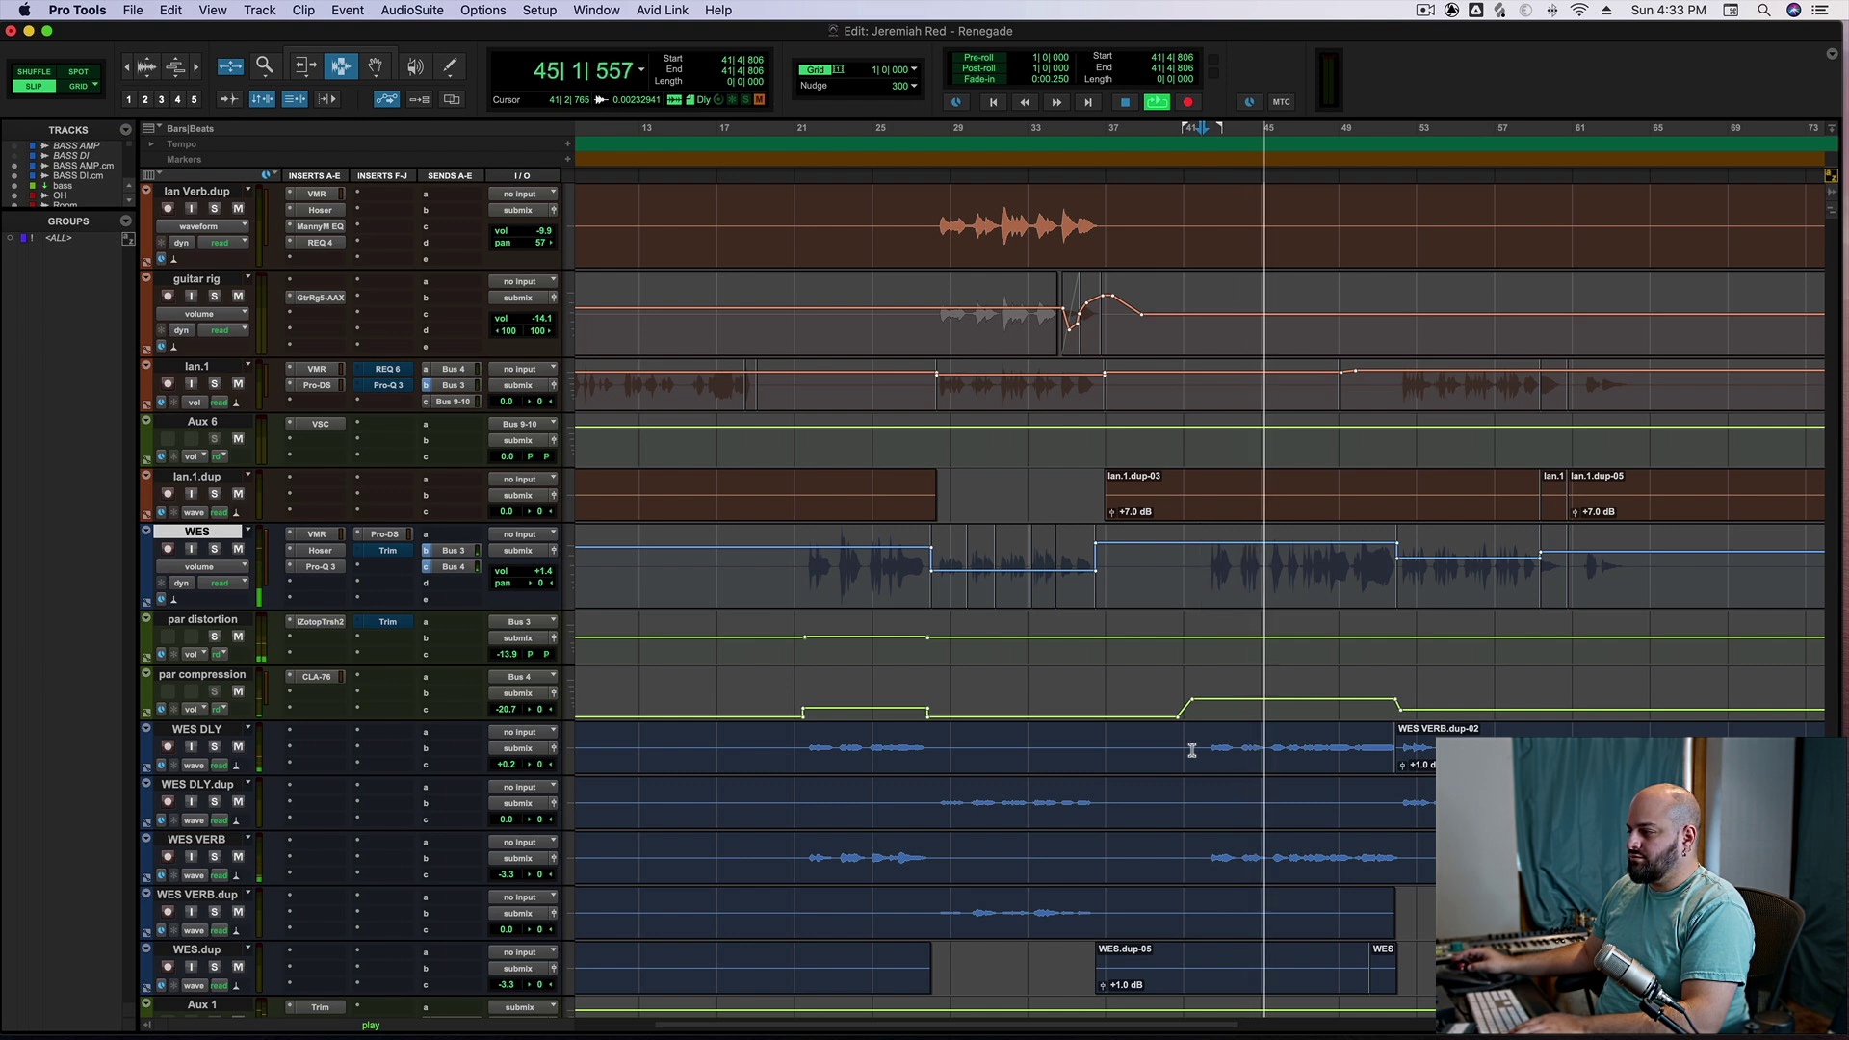
key("space")
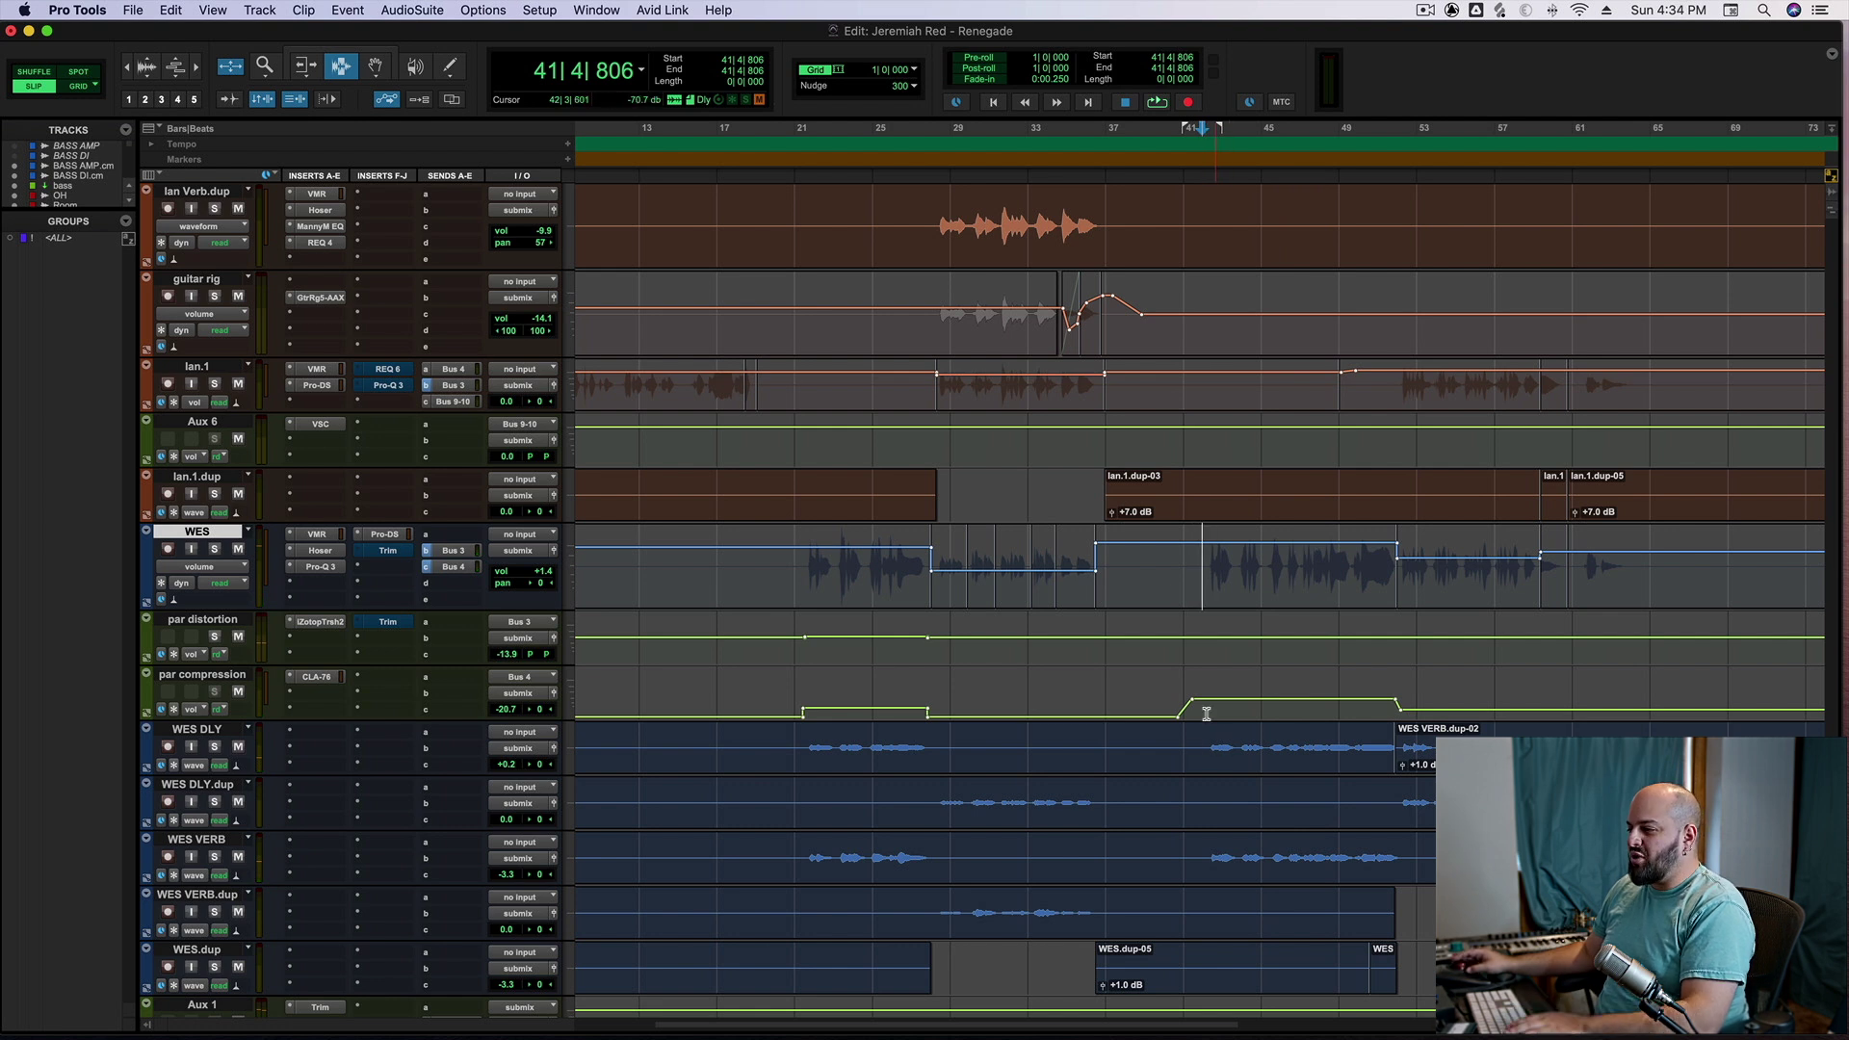
Highlight the raised par compression volume automation across bars 42 to 51 and locate the earlier rise at bar 21
left_click_drag(1205, 702, 1386, 697)
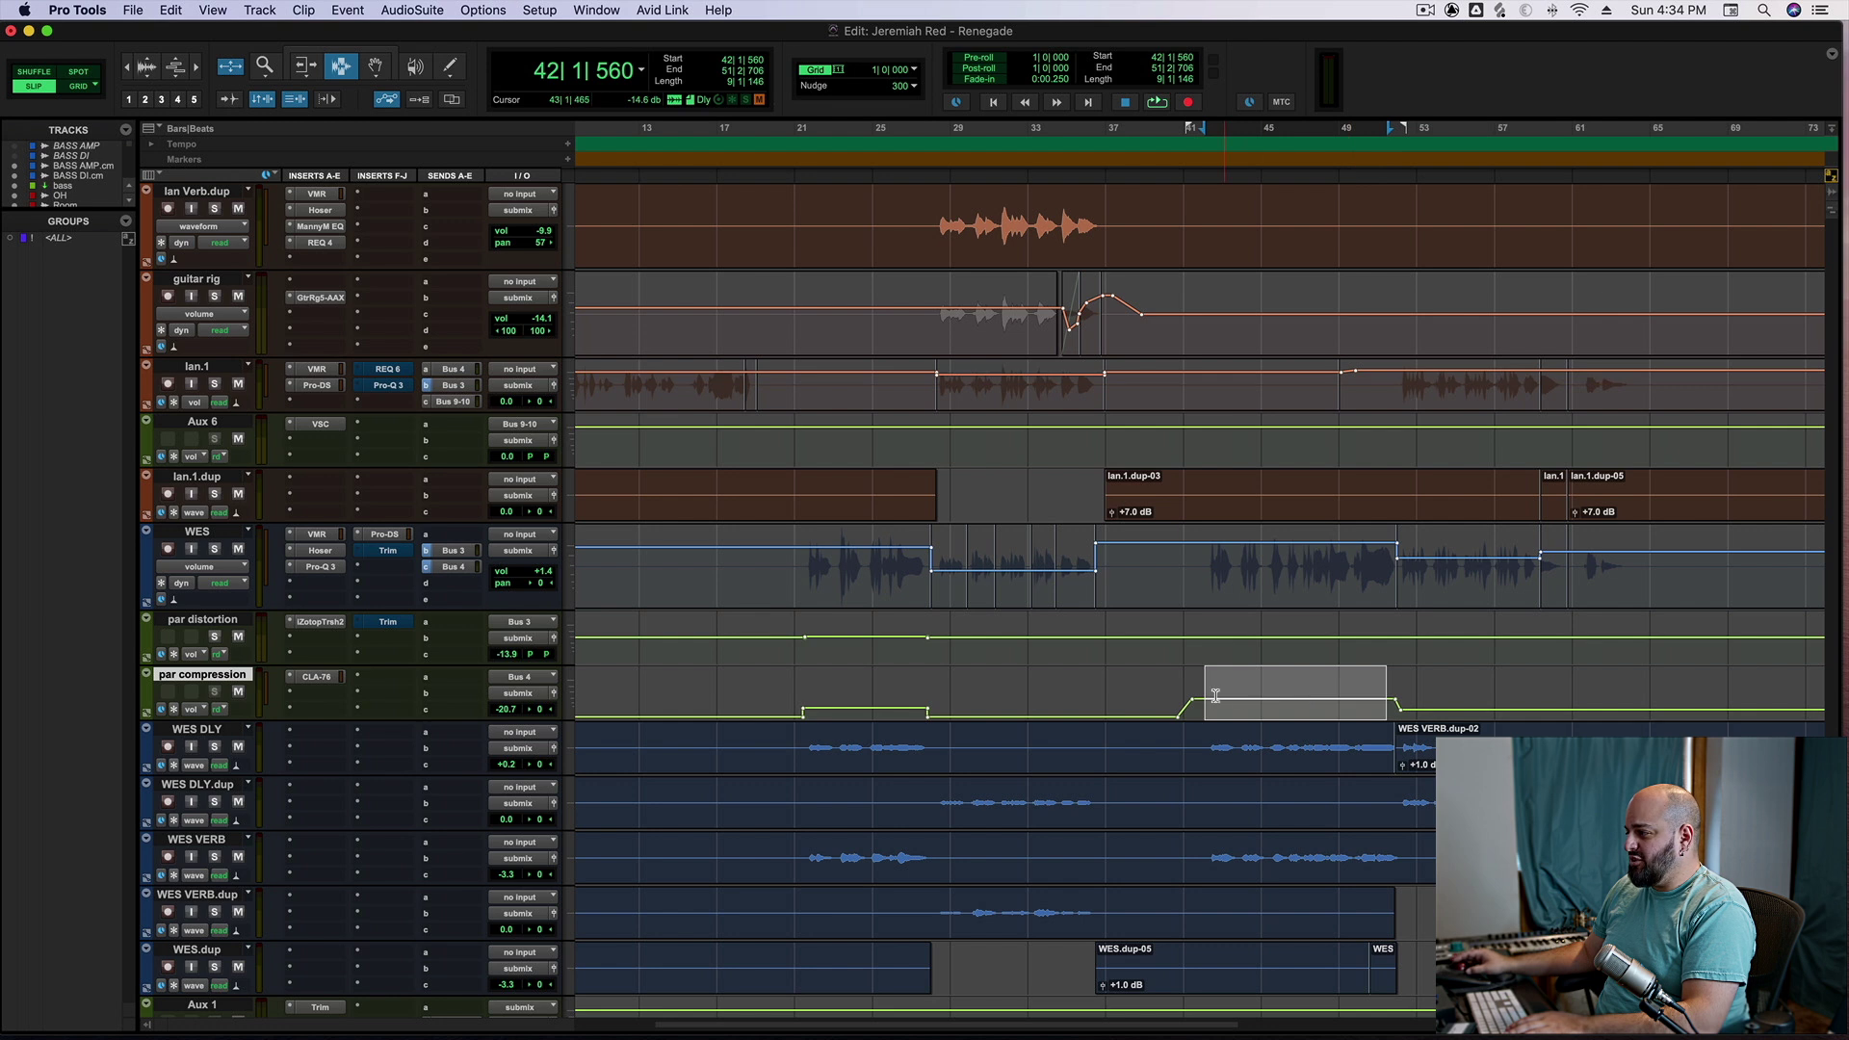
left_click_drag(1205, 698, 1384, 697)
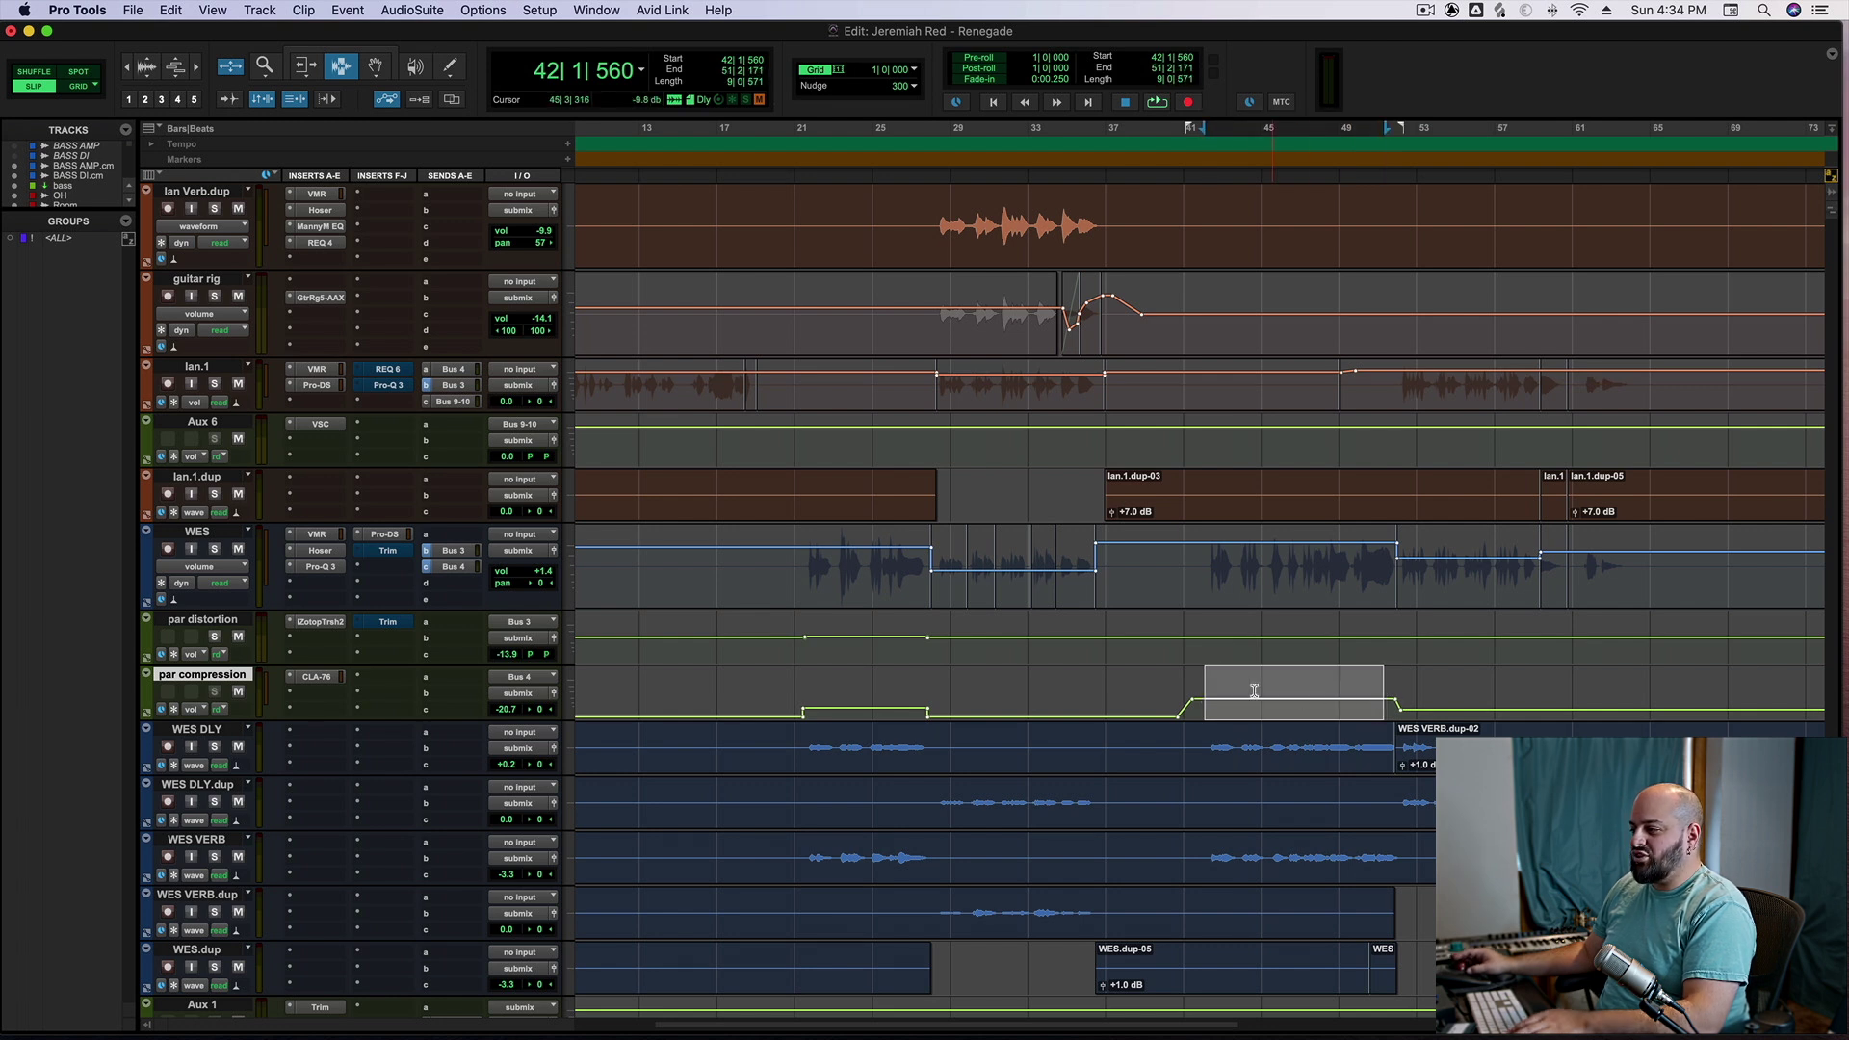
left_click(803, 678)
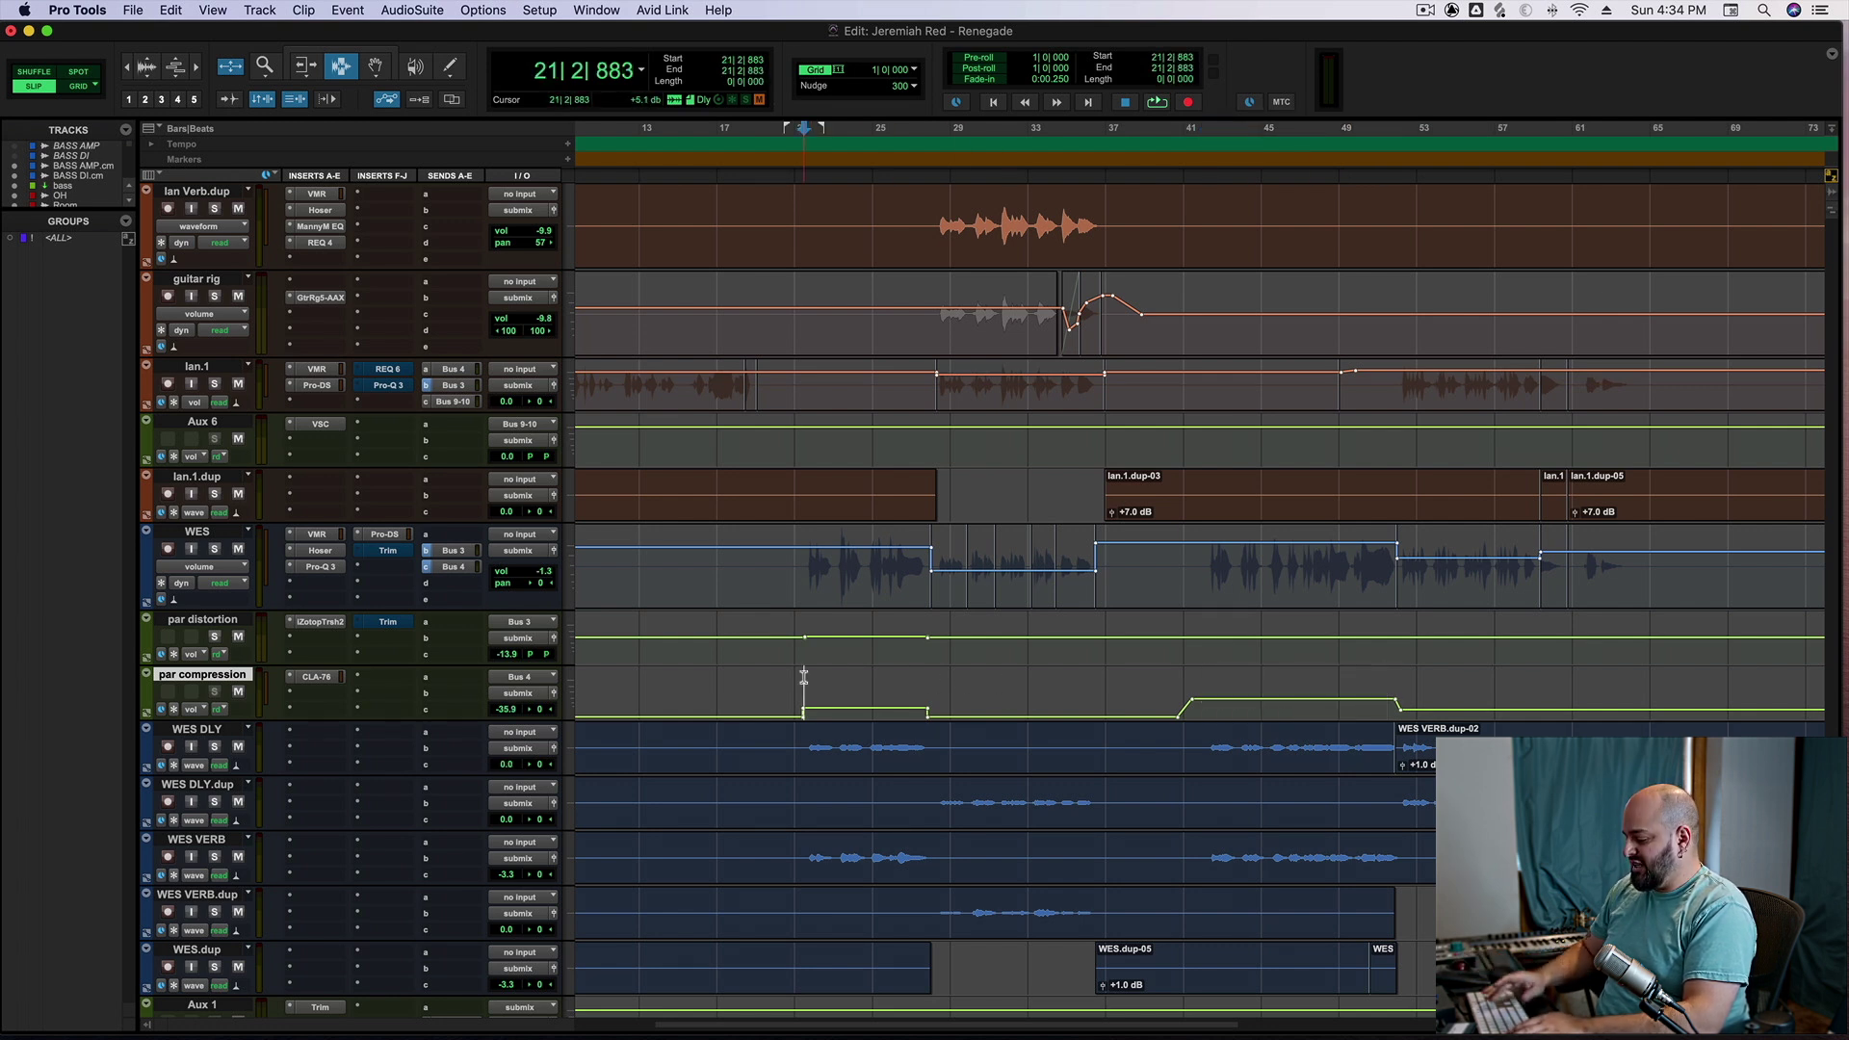
Solo WES VERB.dup, play it from bar 28 and raise its volume to +12.0 dB
key("super+bracketleft")
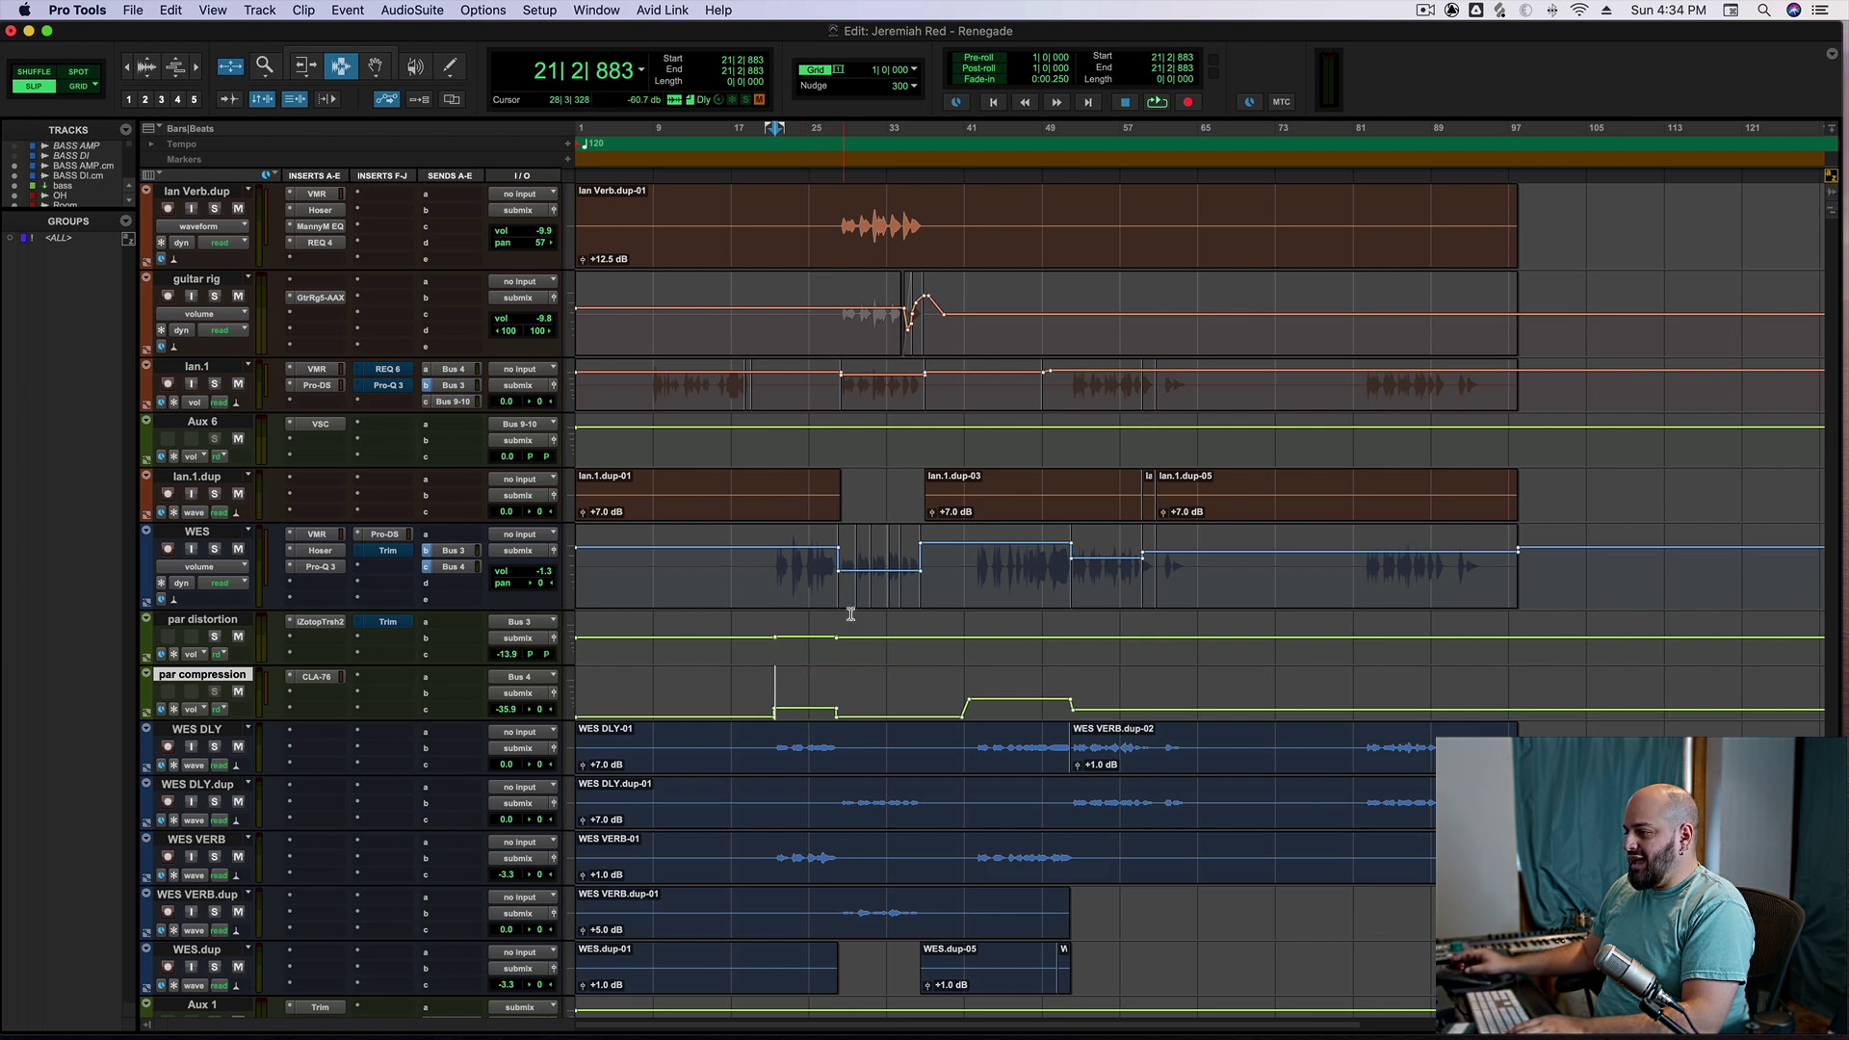
scroll(847, 636, "down", 1)
left_click(844, 688)
key("super+bracketright")
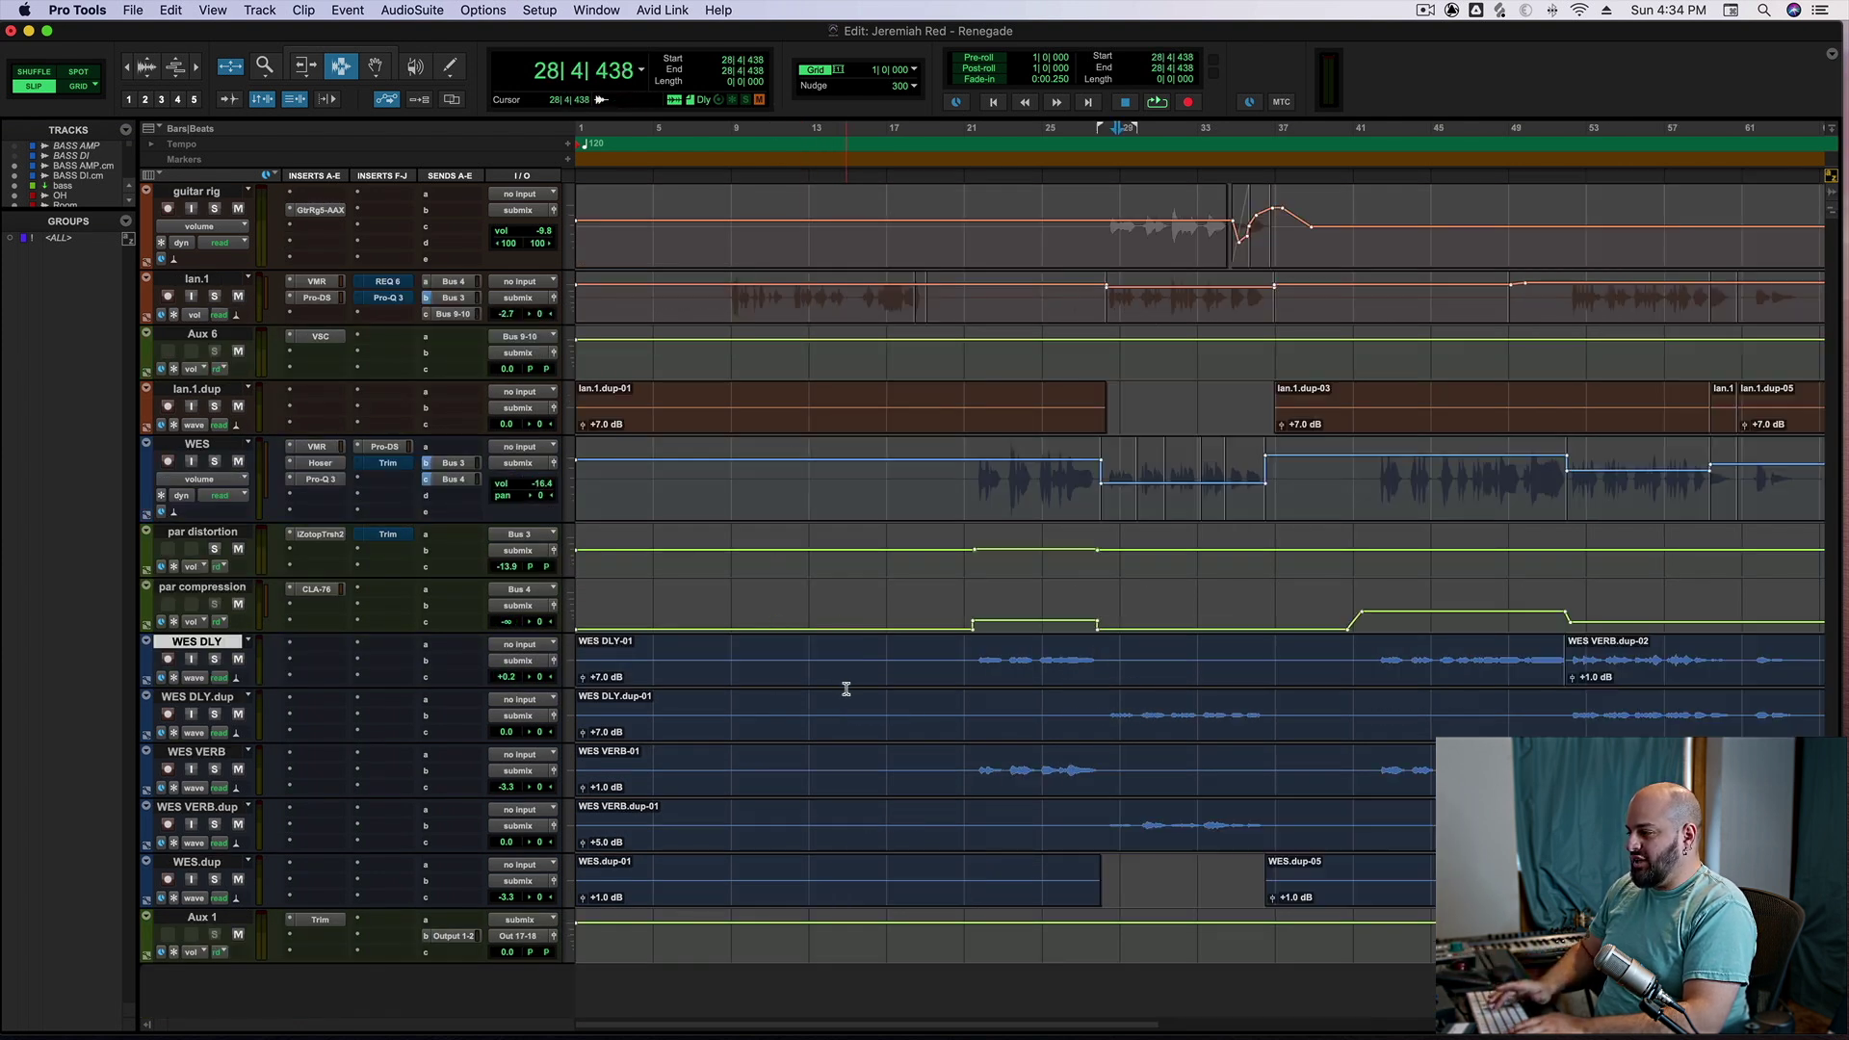
key("super+bracketright")
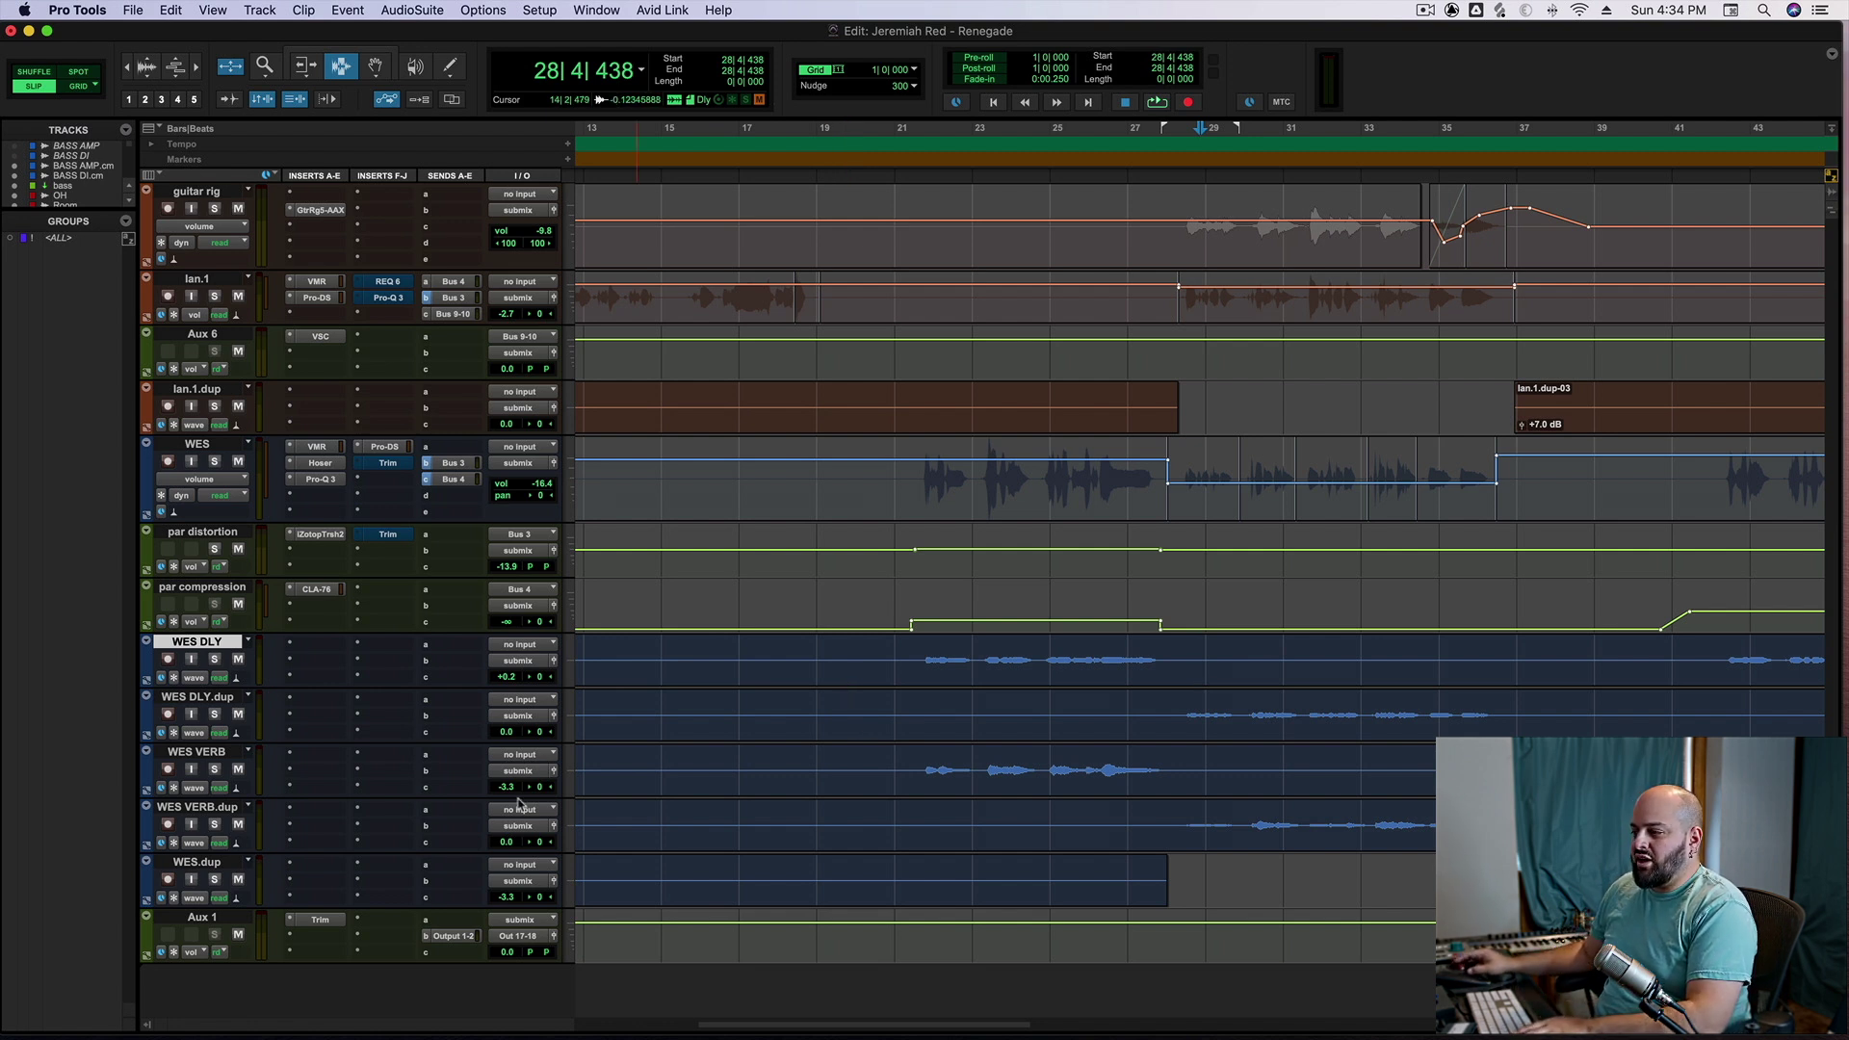
left_click(215, 825)
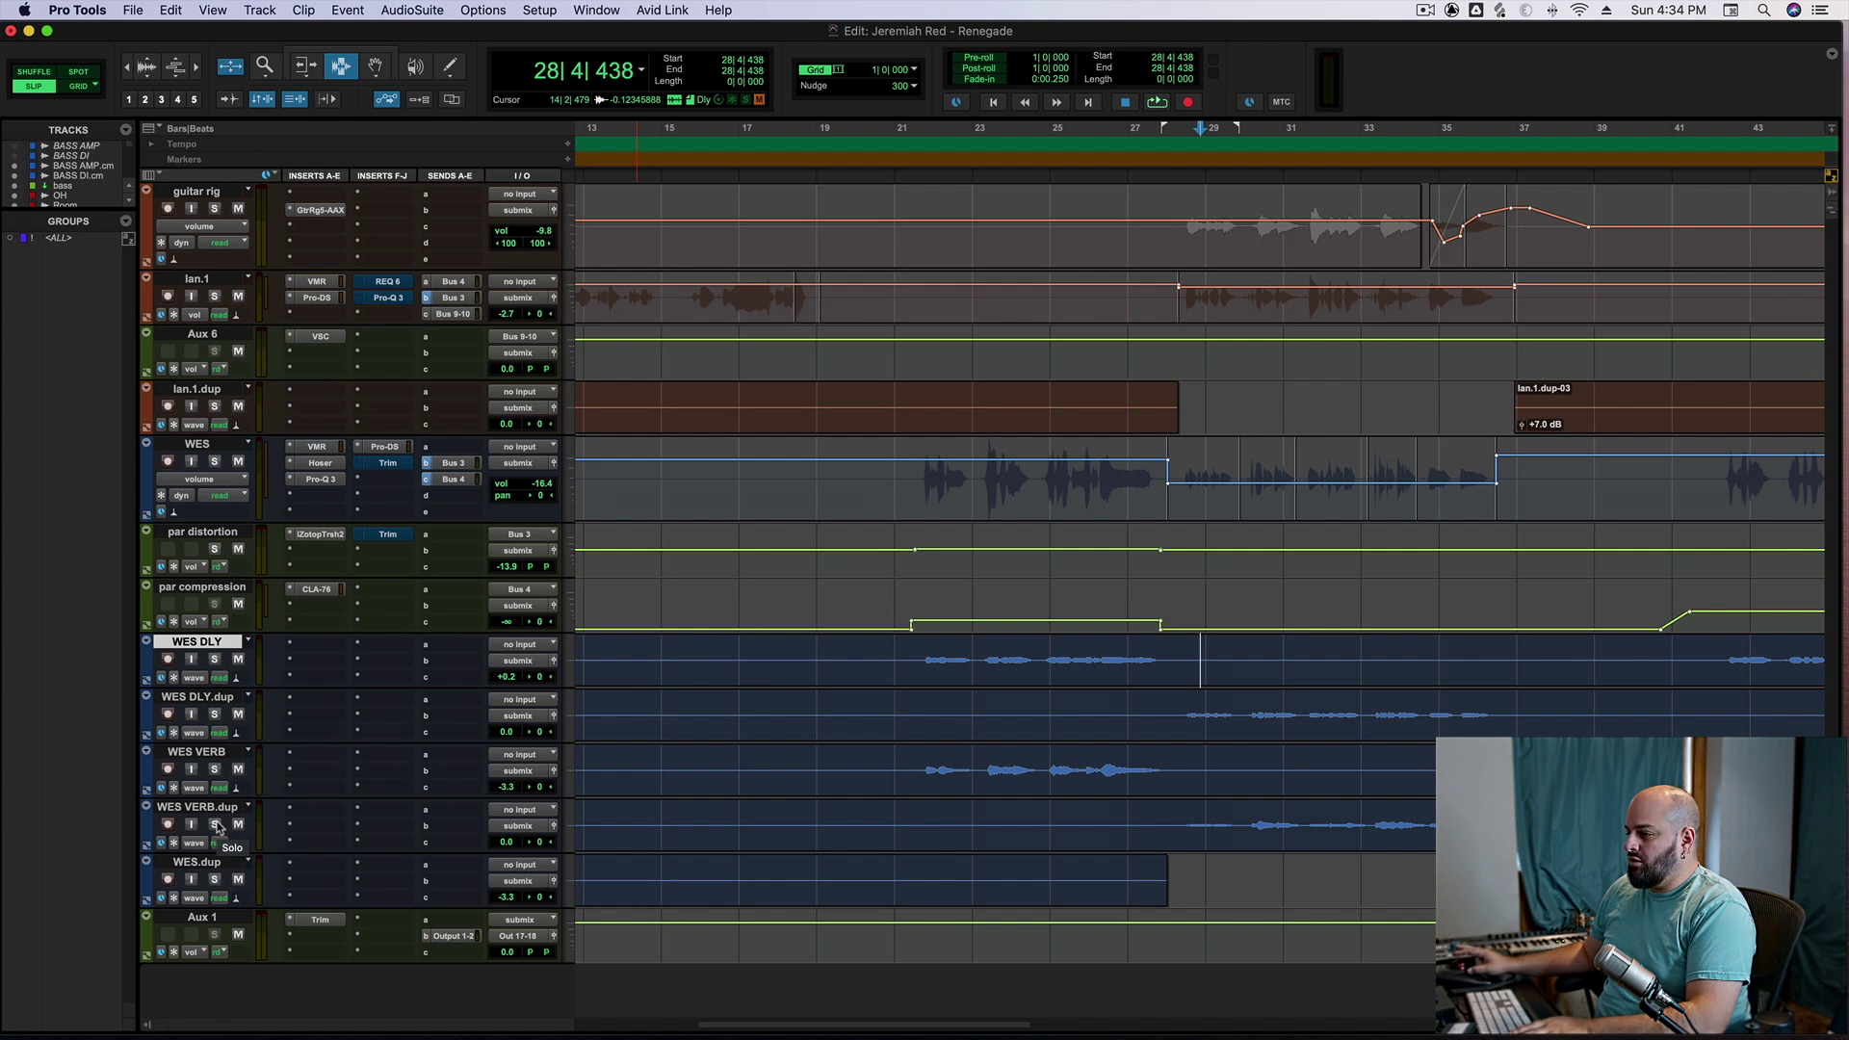
left_click(1184, 818)
key("space")
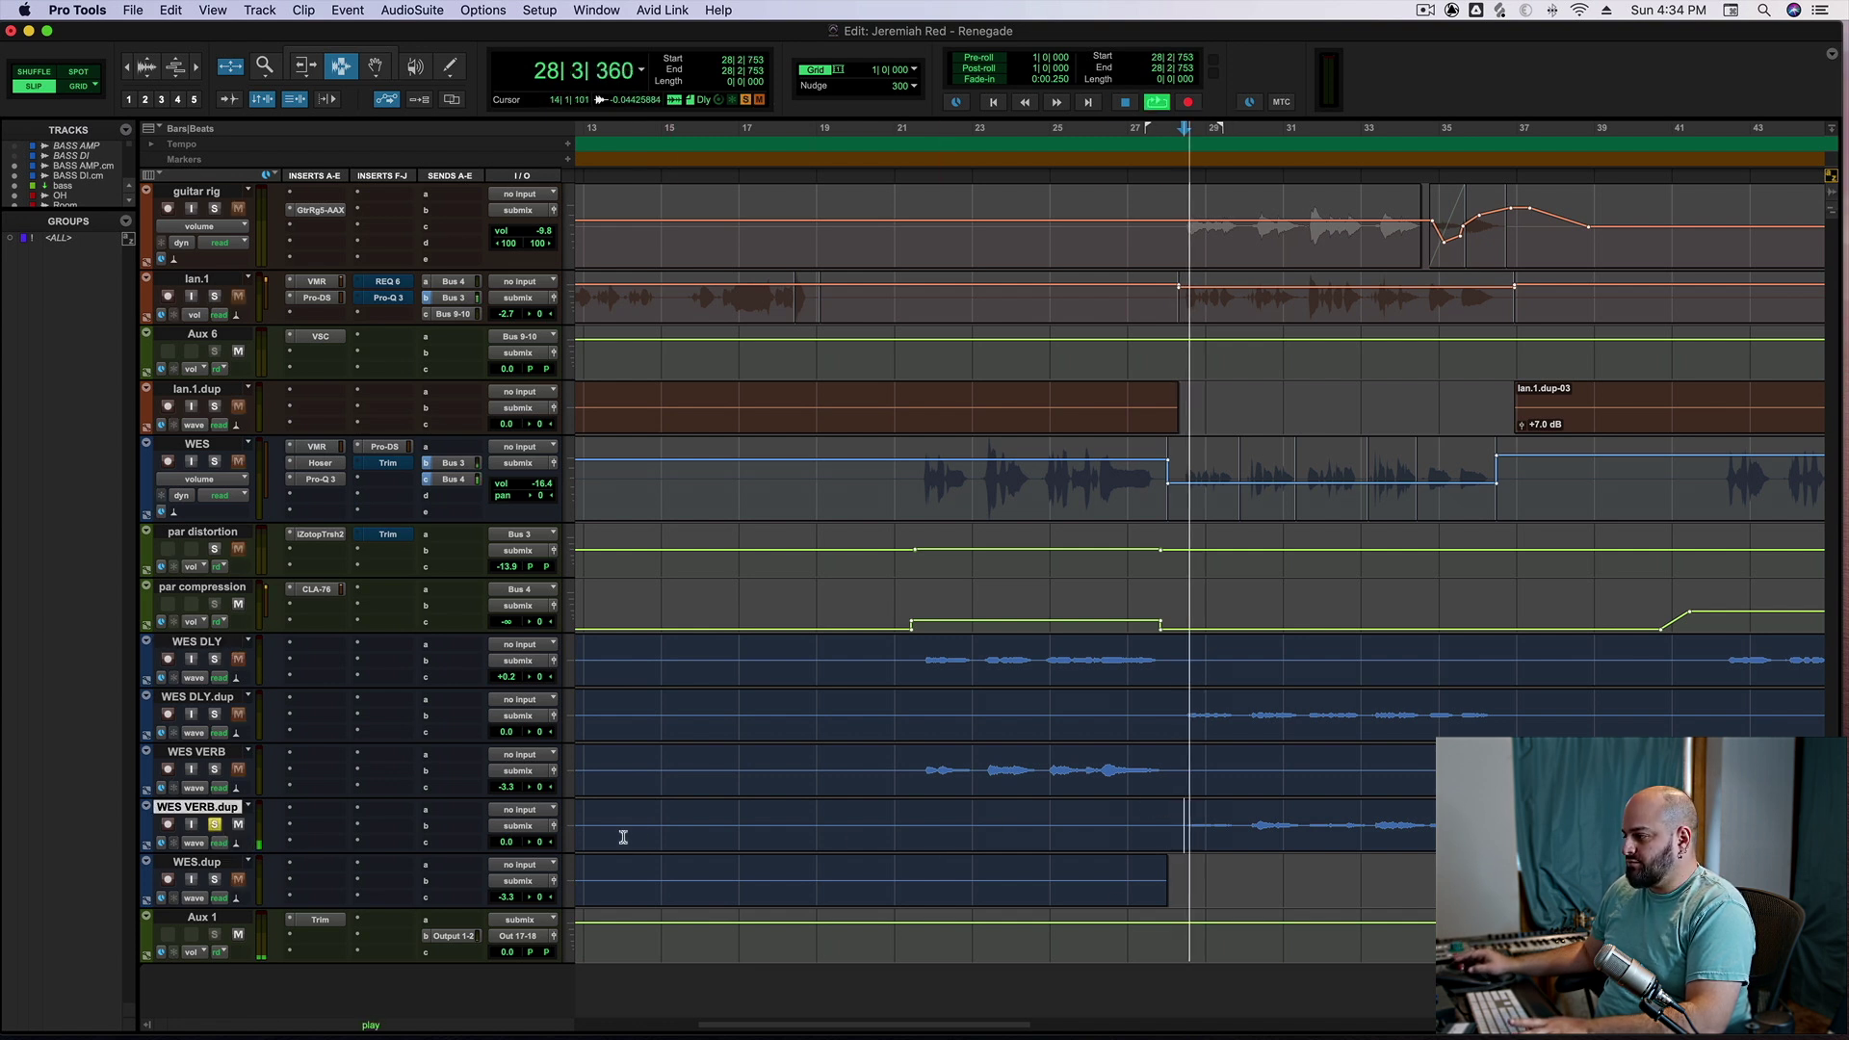
left_click_drag(506, 842, 518, 800)
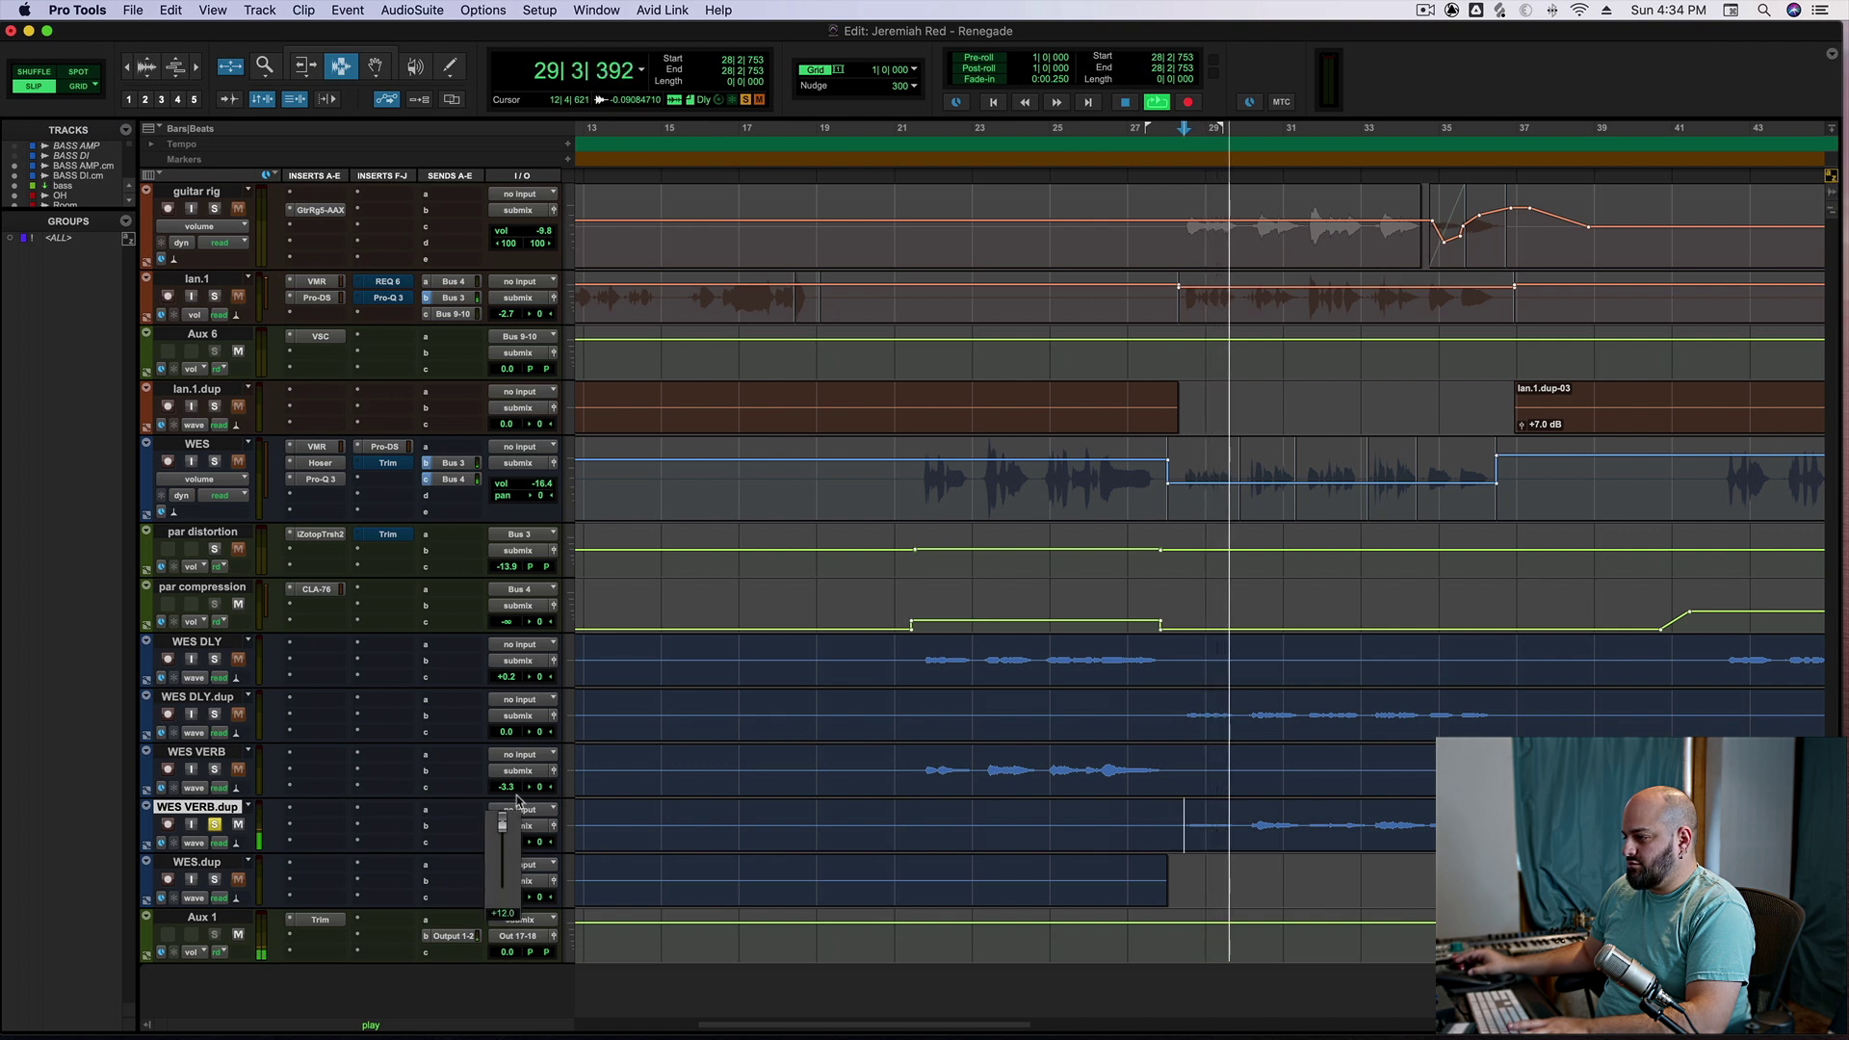
Clear the solo on WES VERB.dup, solo WES VERB and play it from its first phrase in bar 21
key("space")
left_click(214, 824)
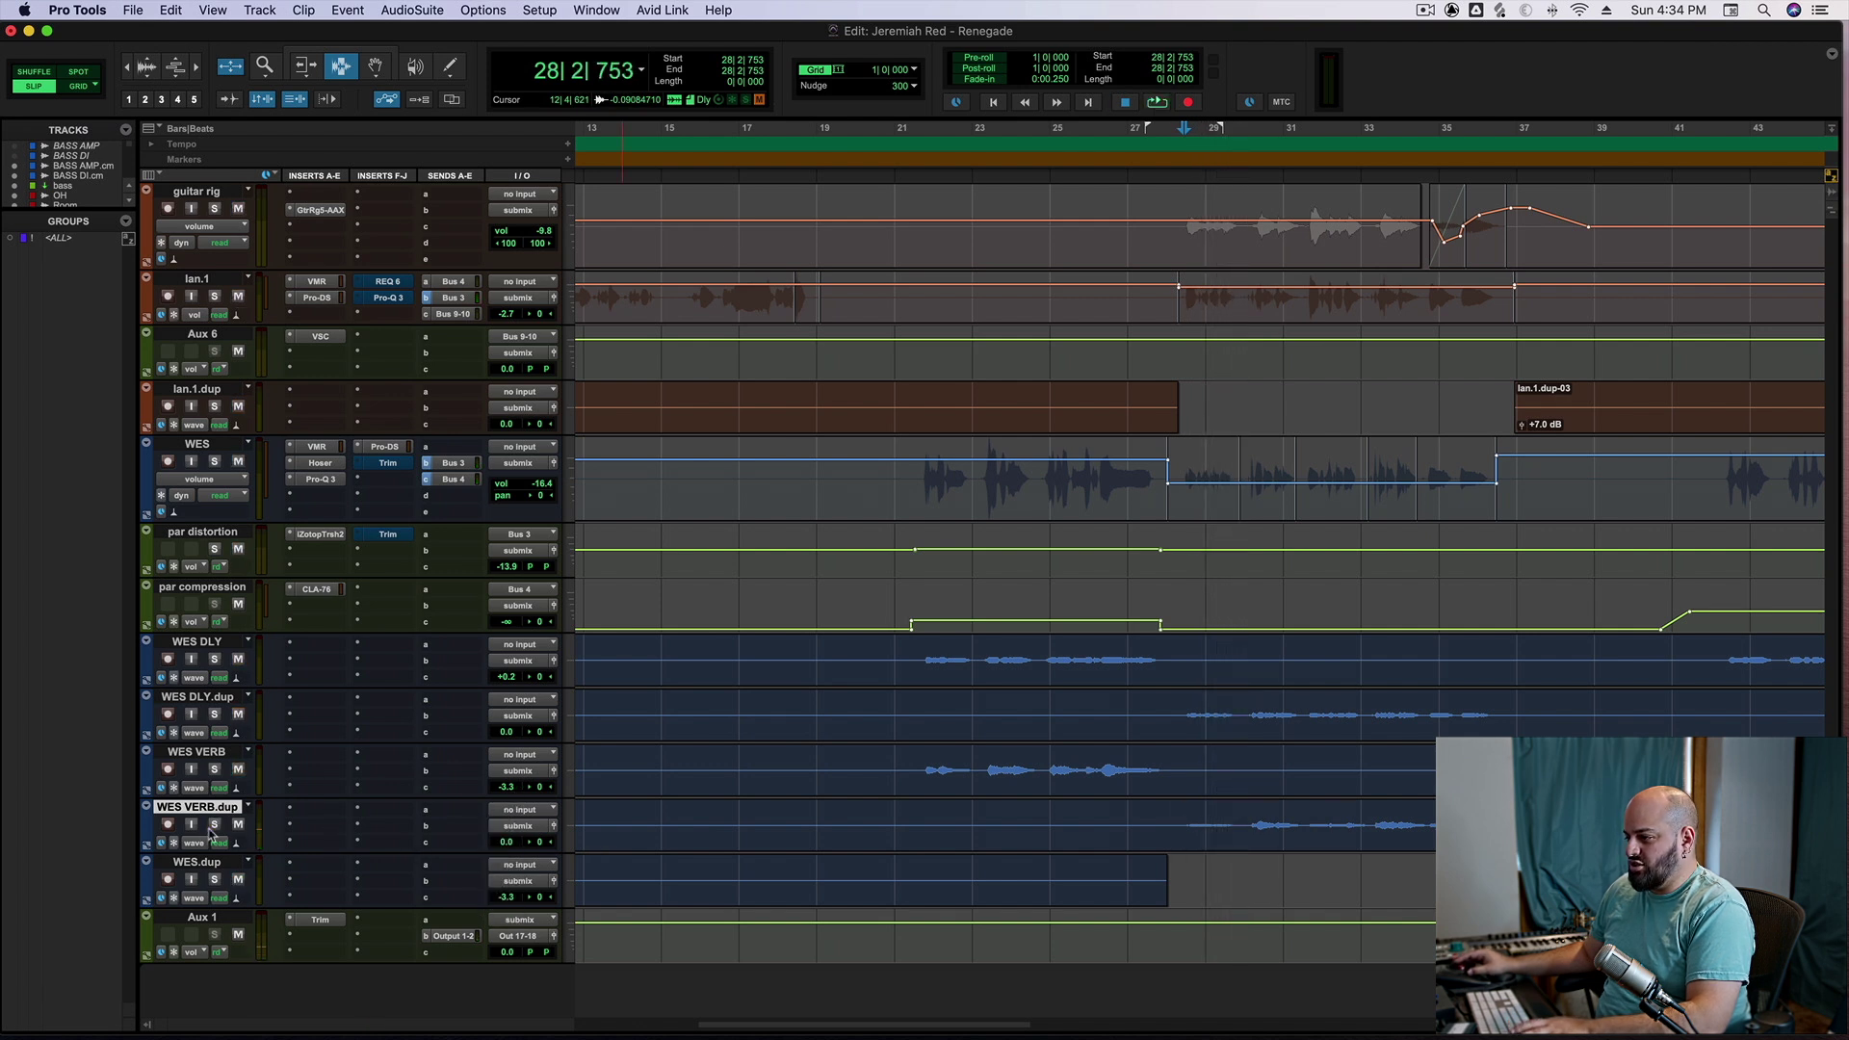
left_click(214, 769)
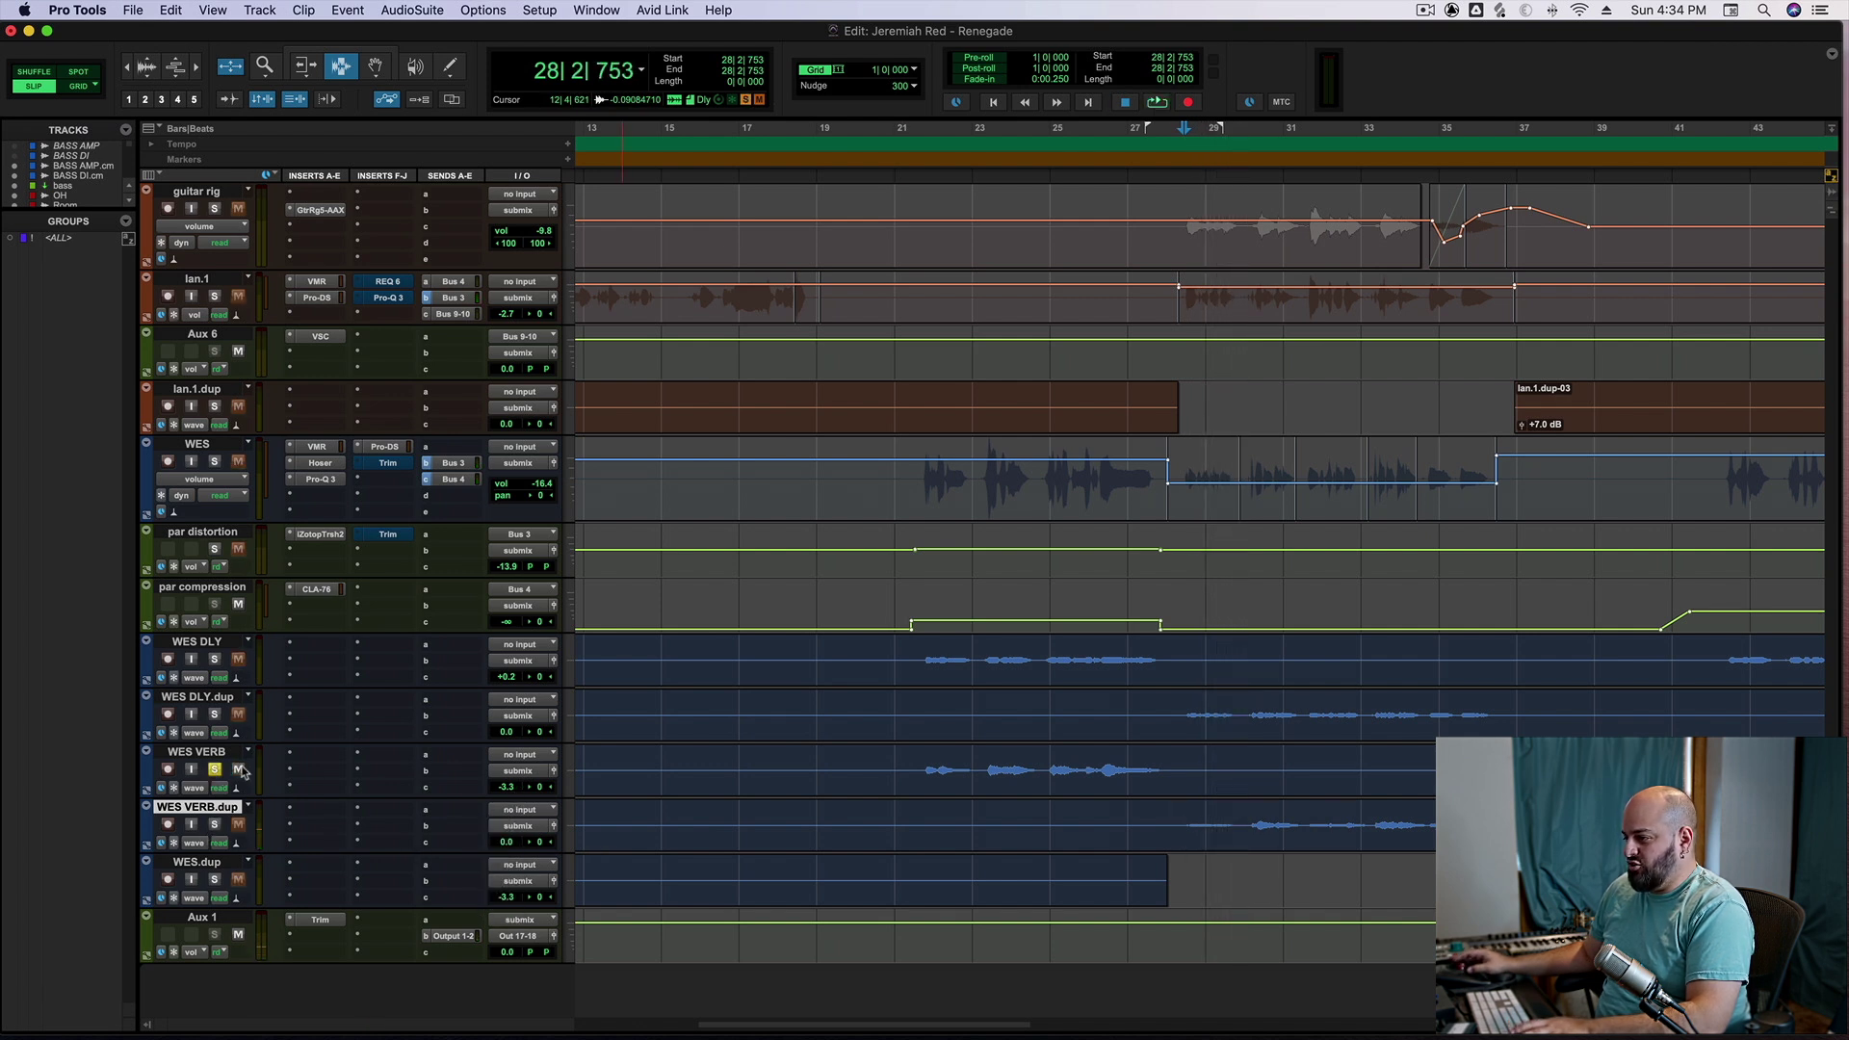
left_click(929, 770)
key("space")
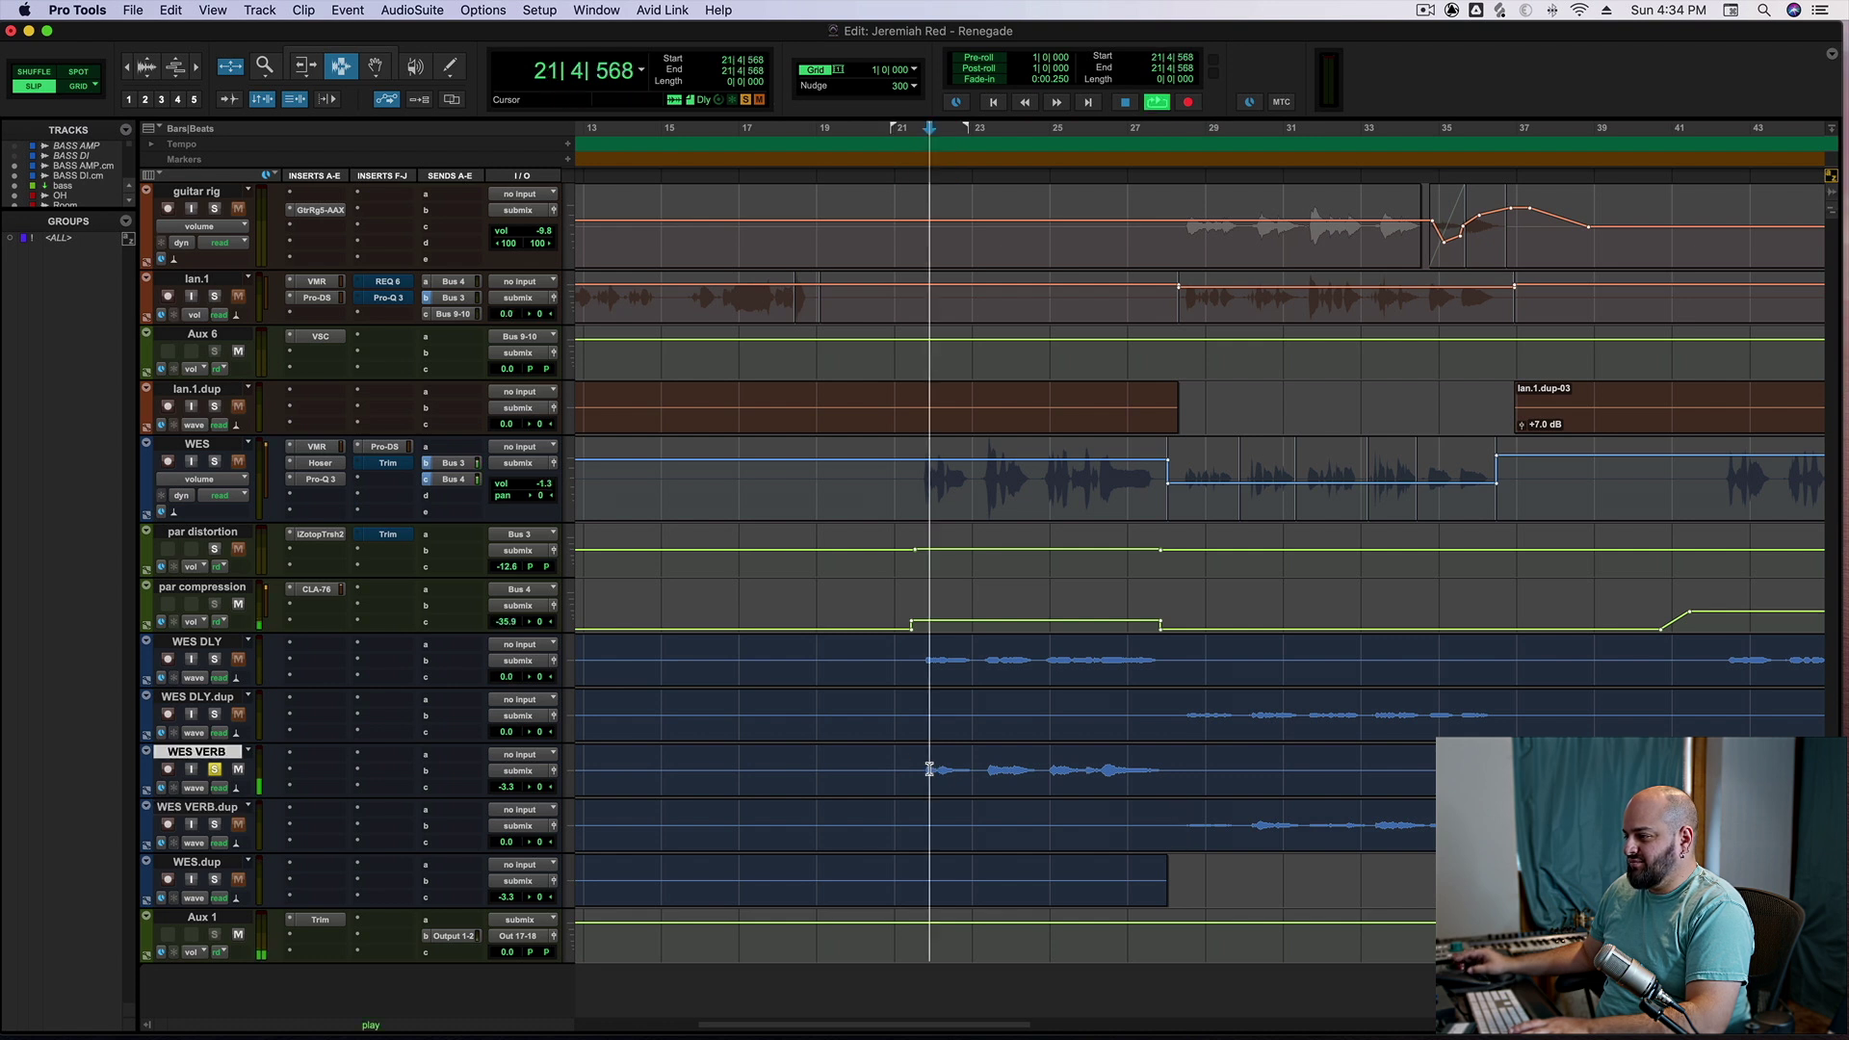
Raise WES VERB to +9.7 dB during playback, return it to -3.3 dB and clear its solo
left_click(500, 788)
left_click_drag(500, 788, 499, 775)
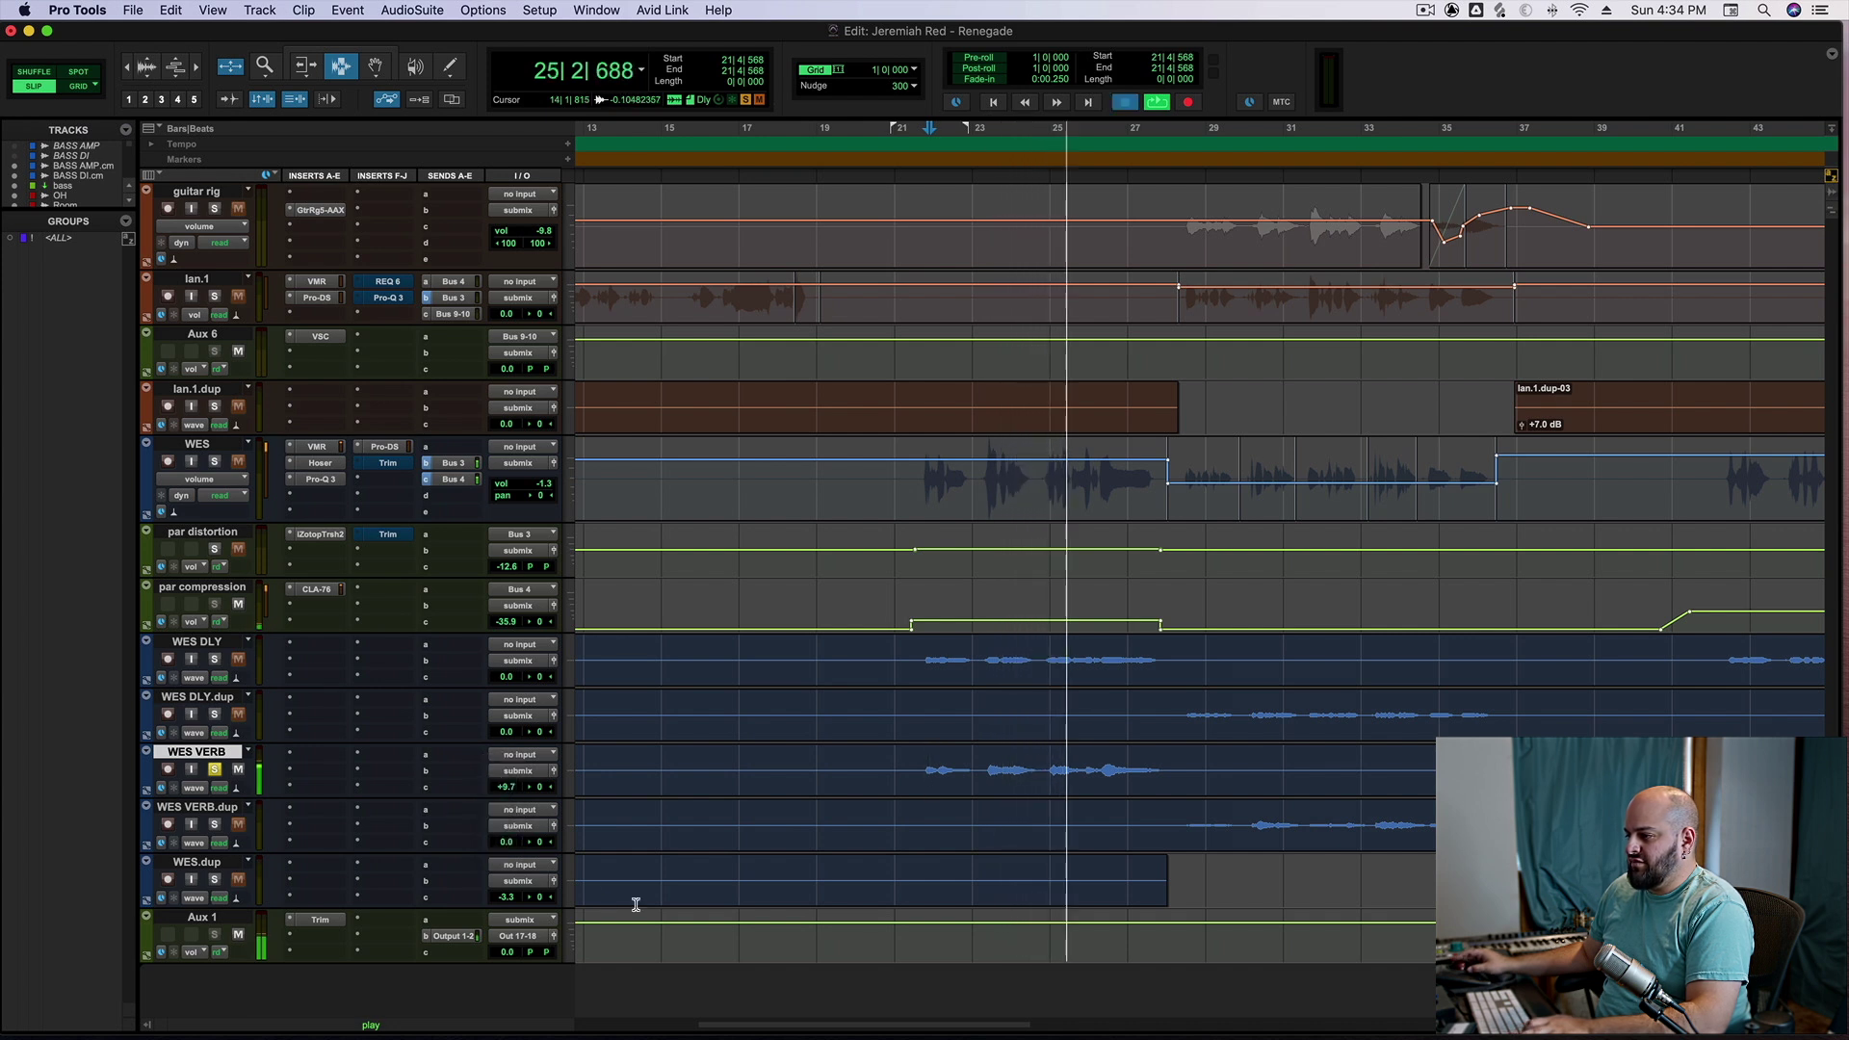
key("space")
key("super+z")
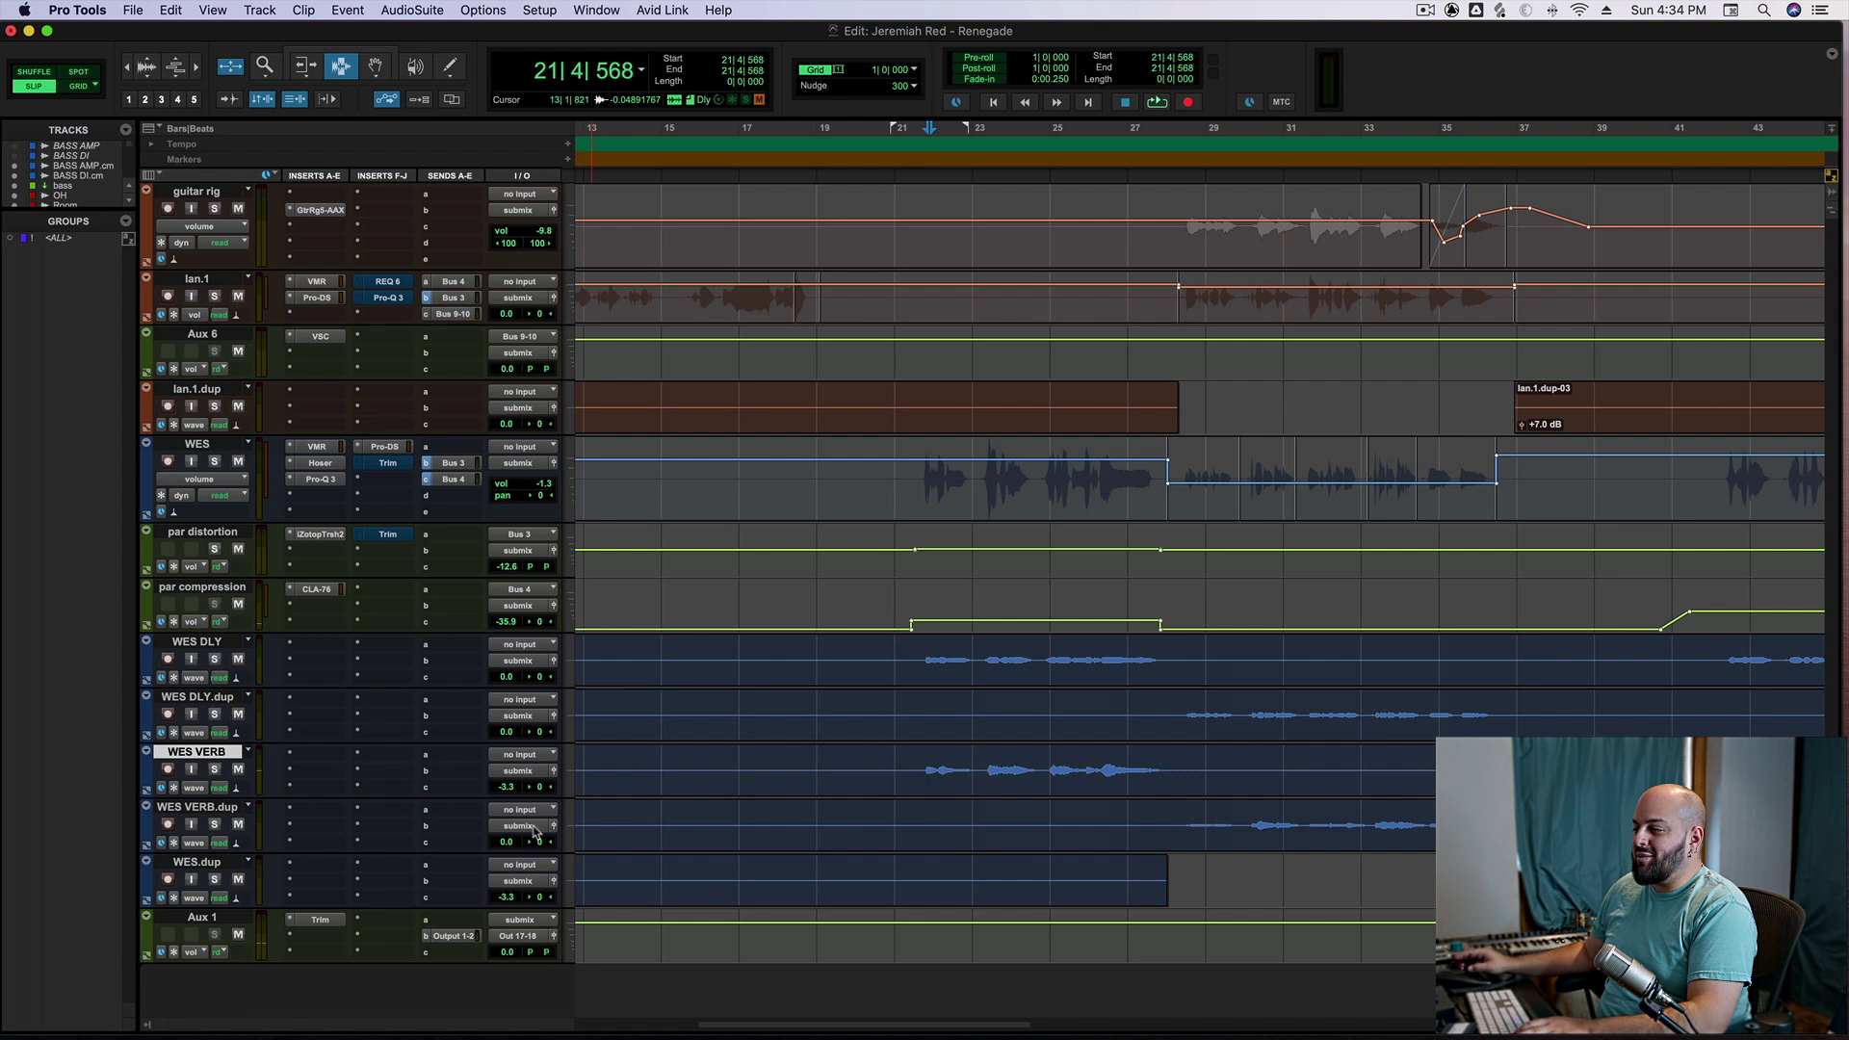
key("super+s")
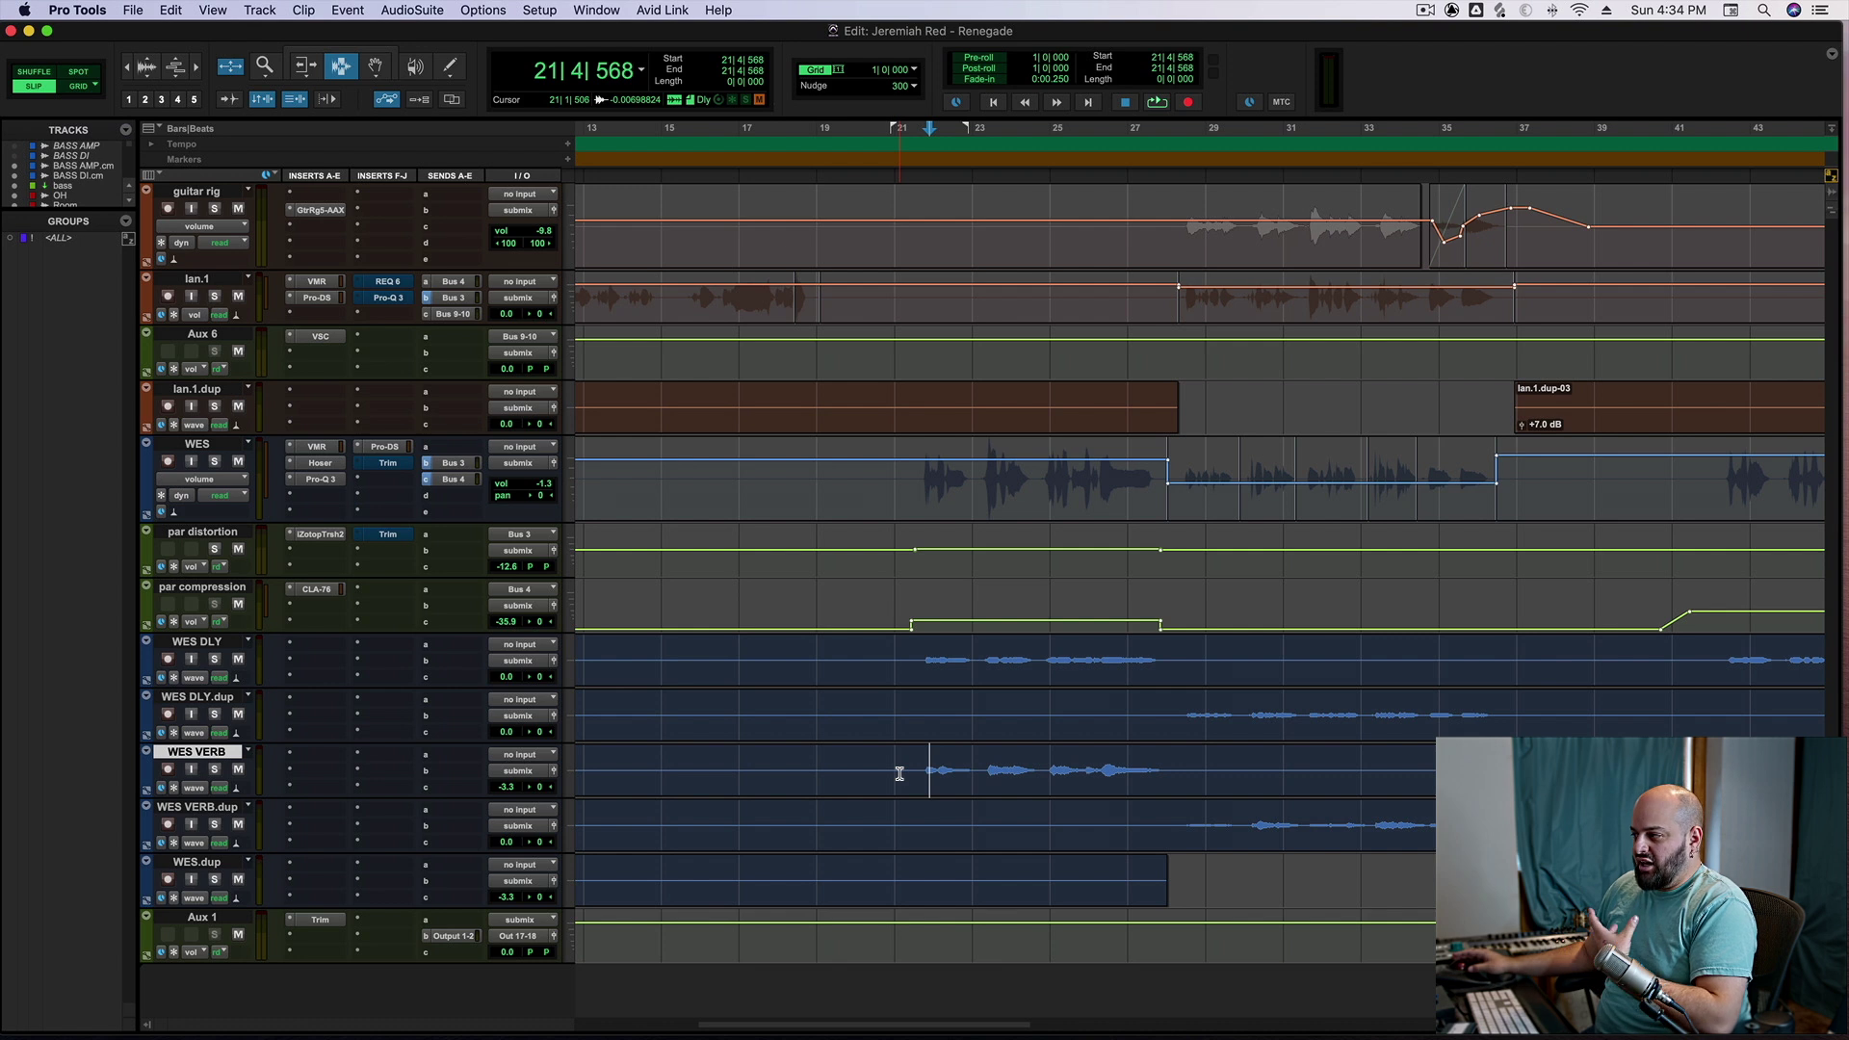
Solo WES DLY and play its printed delay from bar 21
left_click(917, 675)
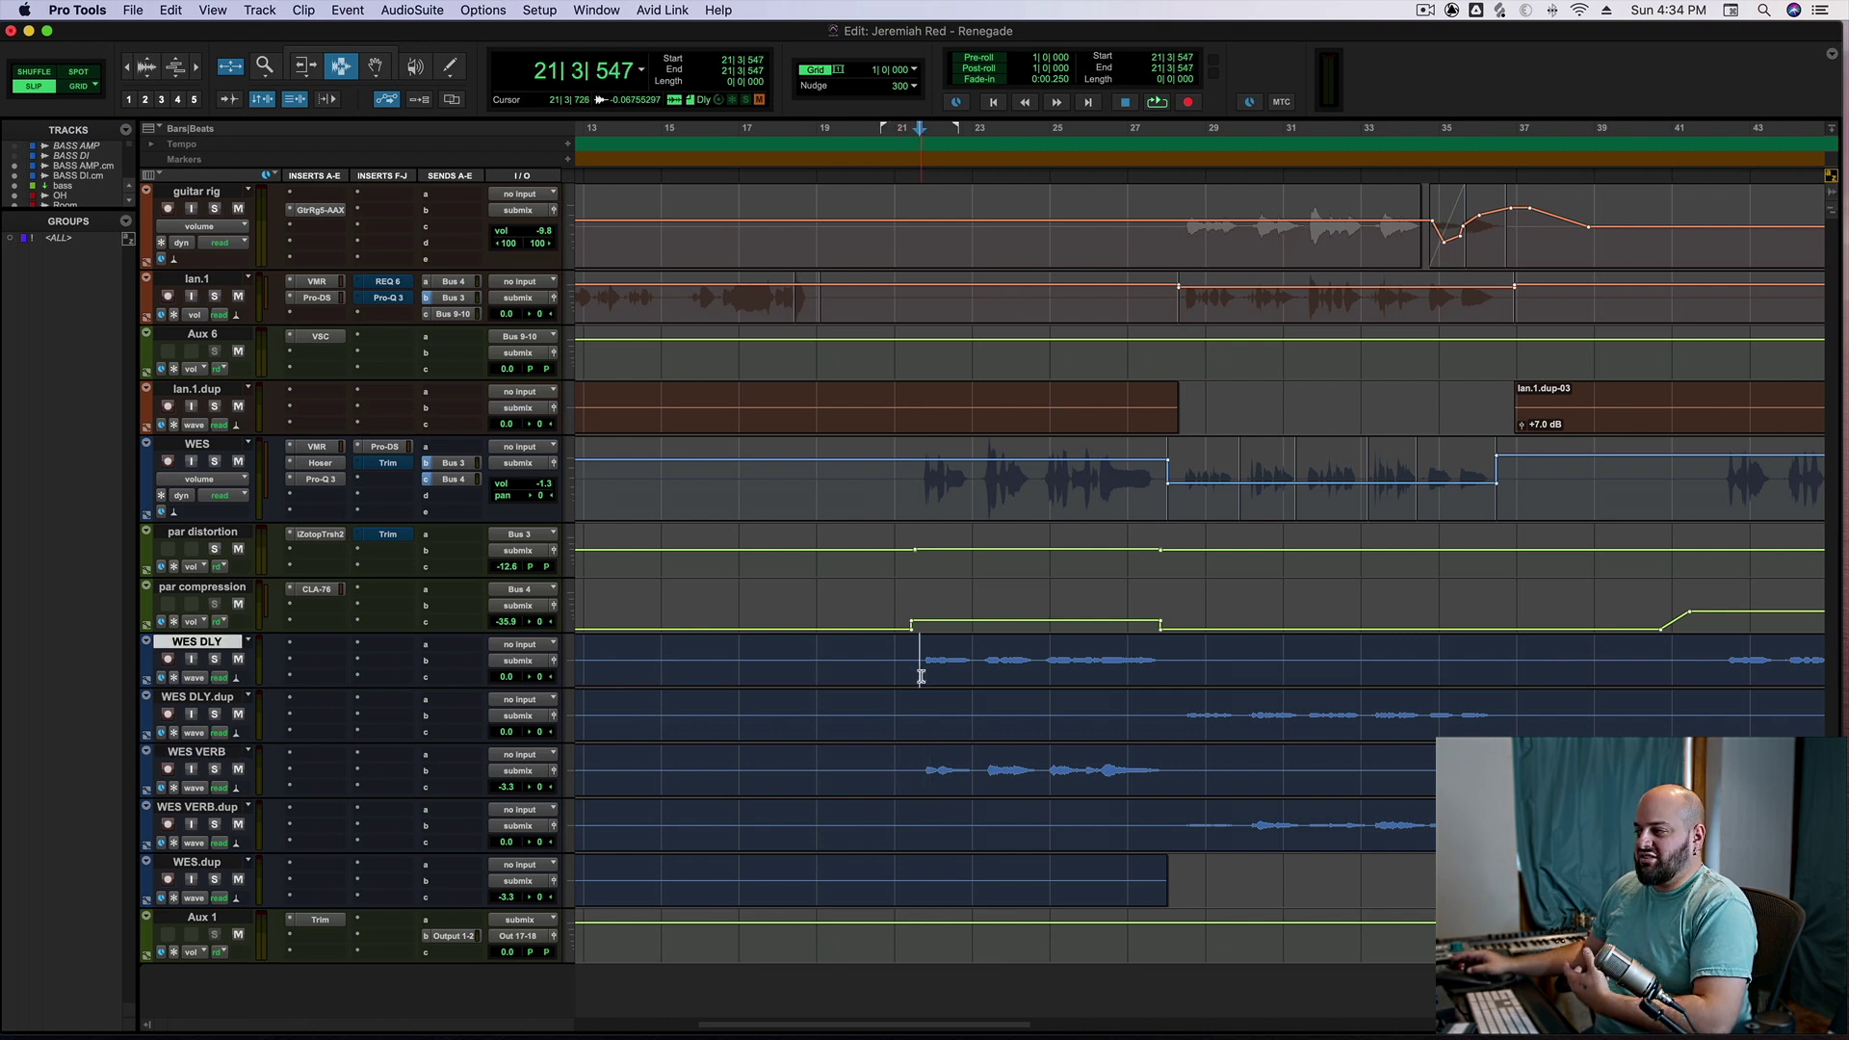
left_click(214, 660)
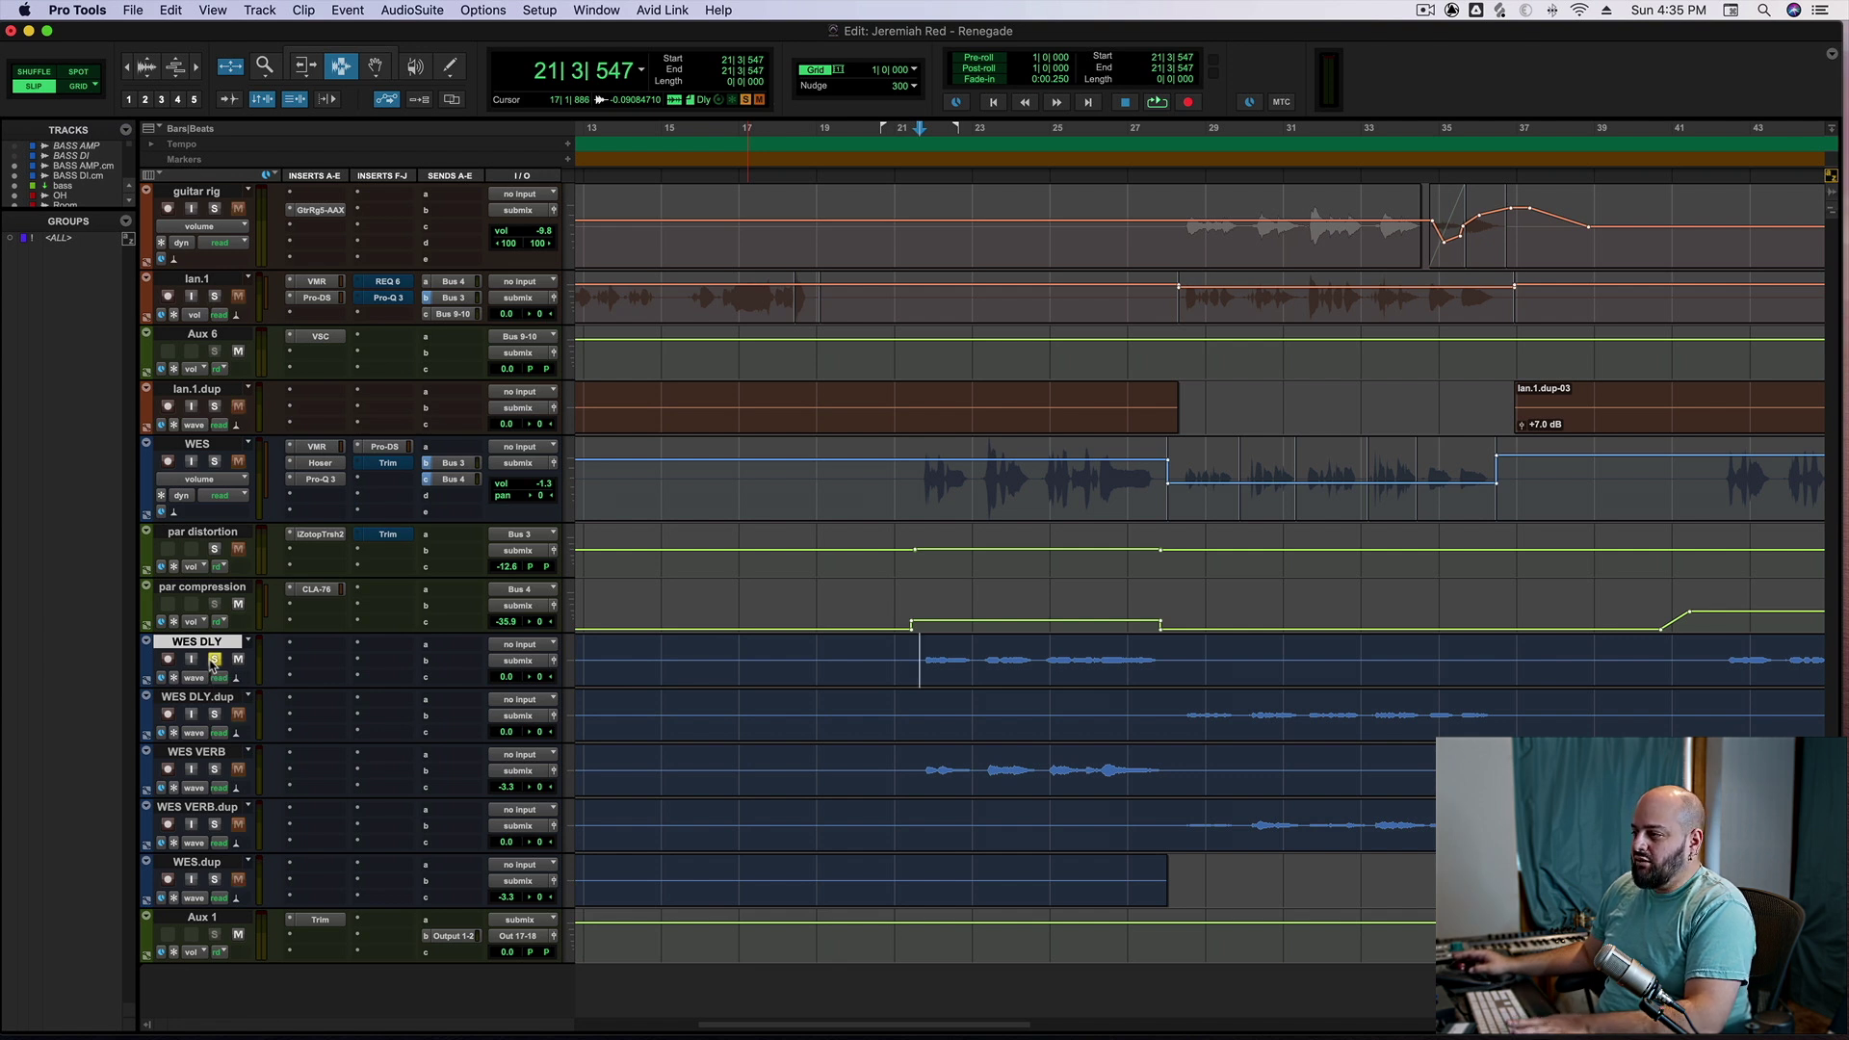
key("space")
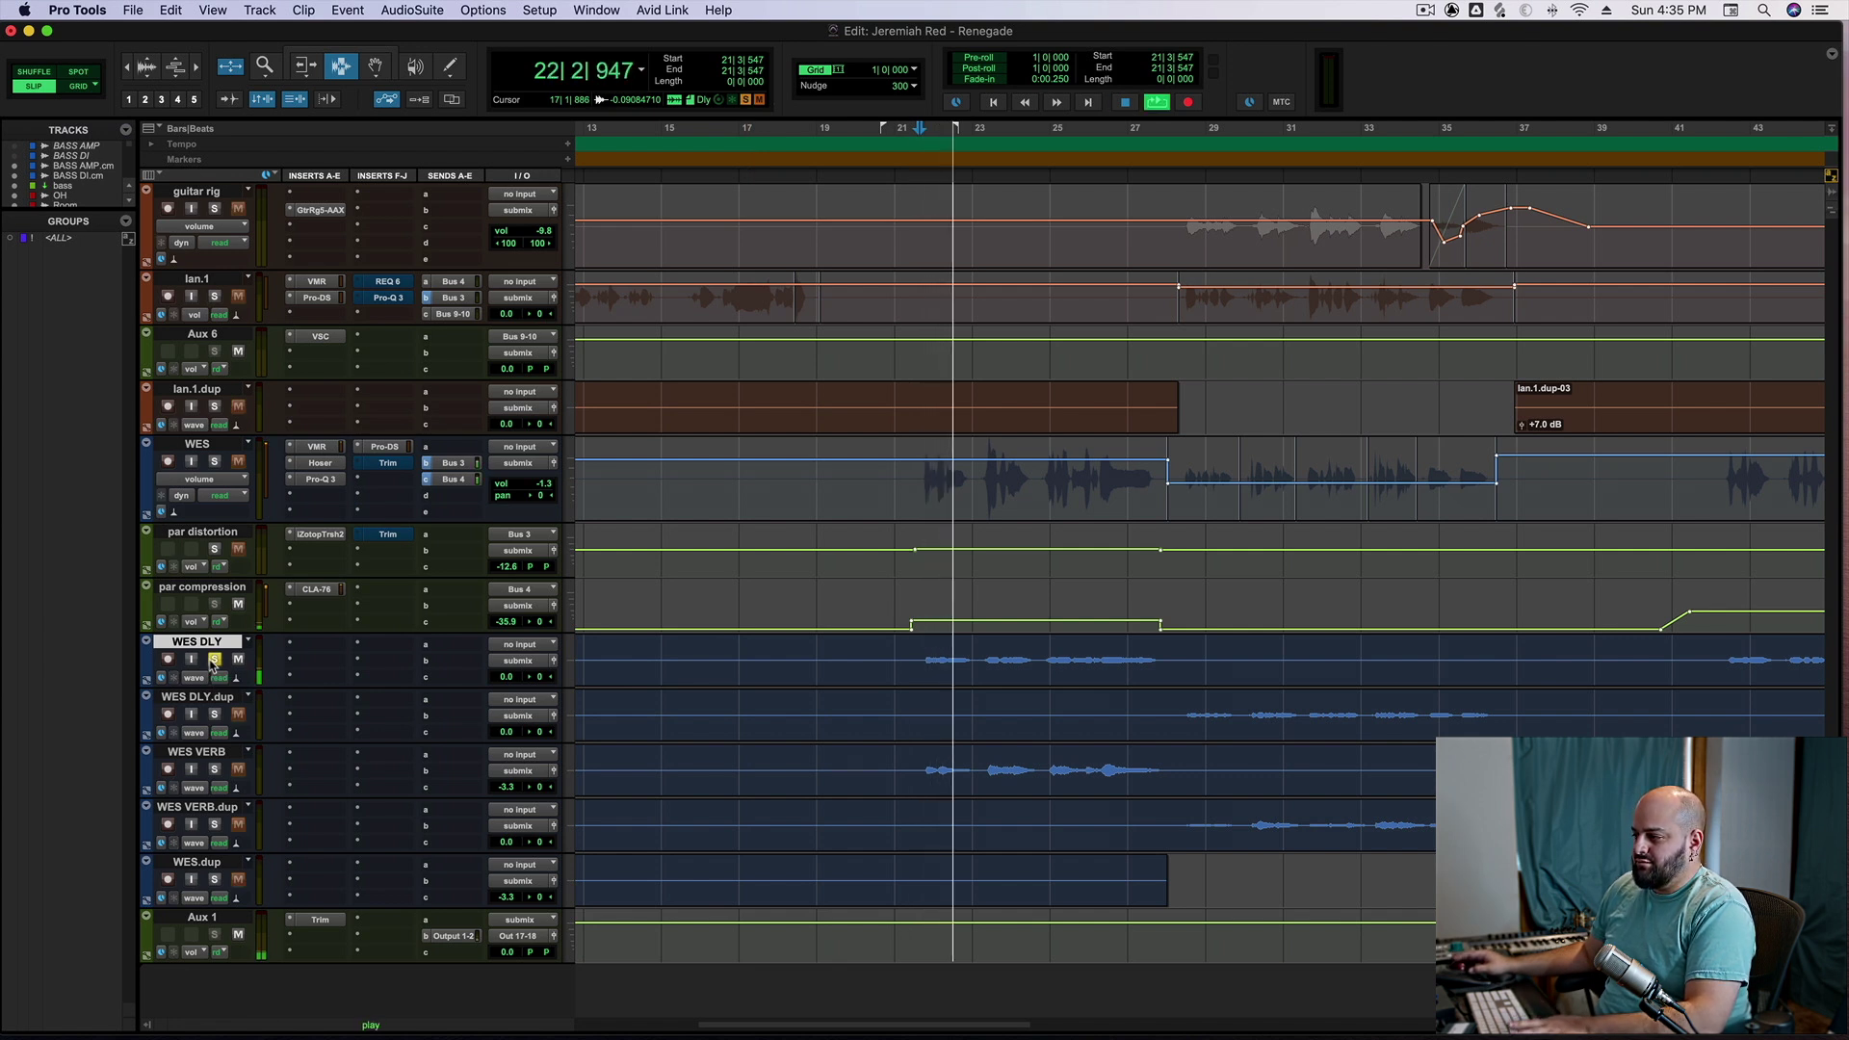
key("space")
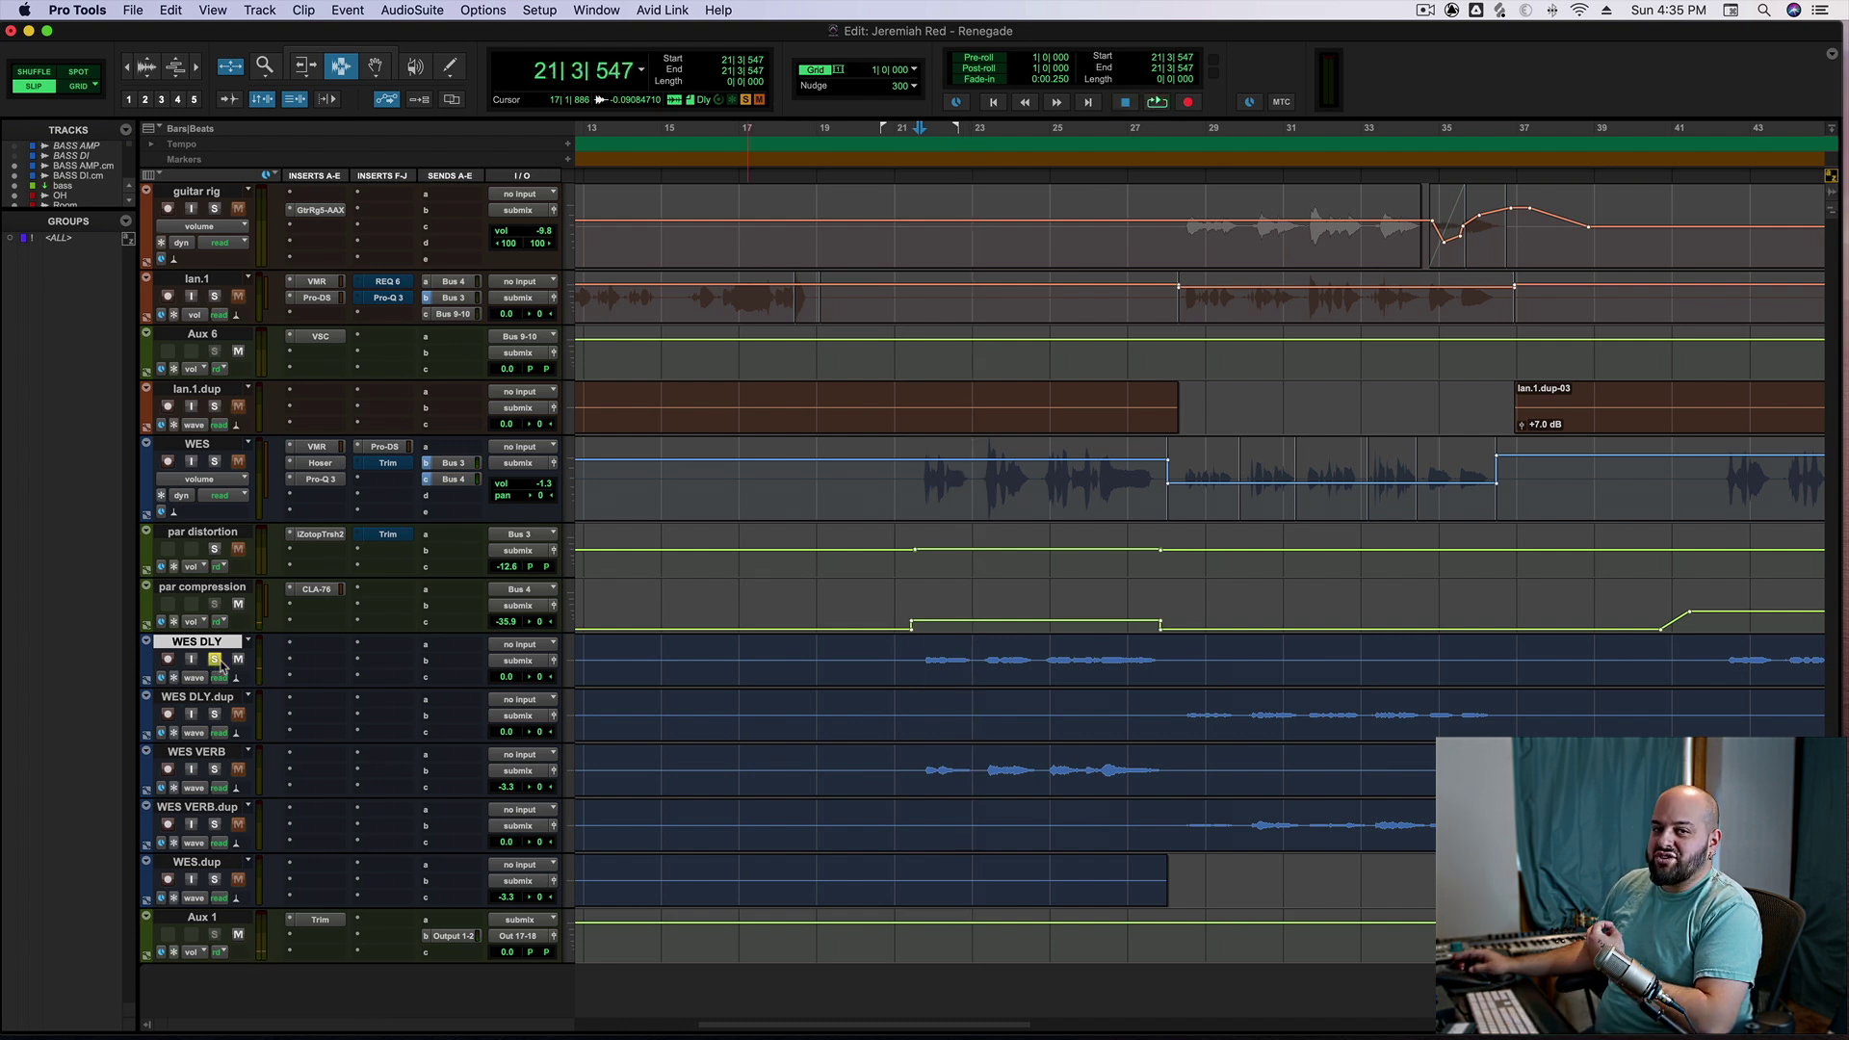
Audition WES DLY with its volume raised to about +10.2 dB, return it to 0.0 dB and clear its solo
left_click_drag(506, 682, 504, 672)
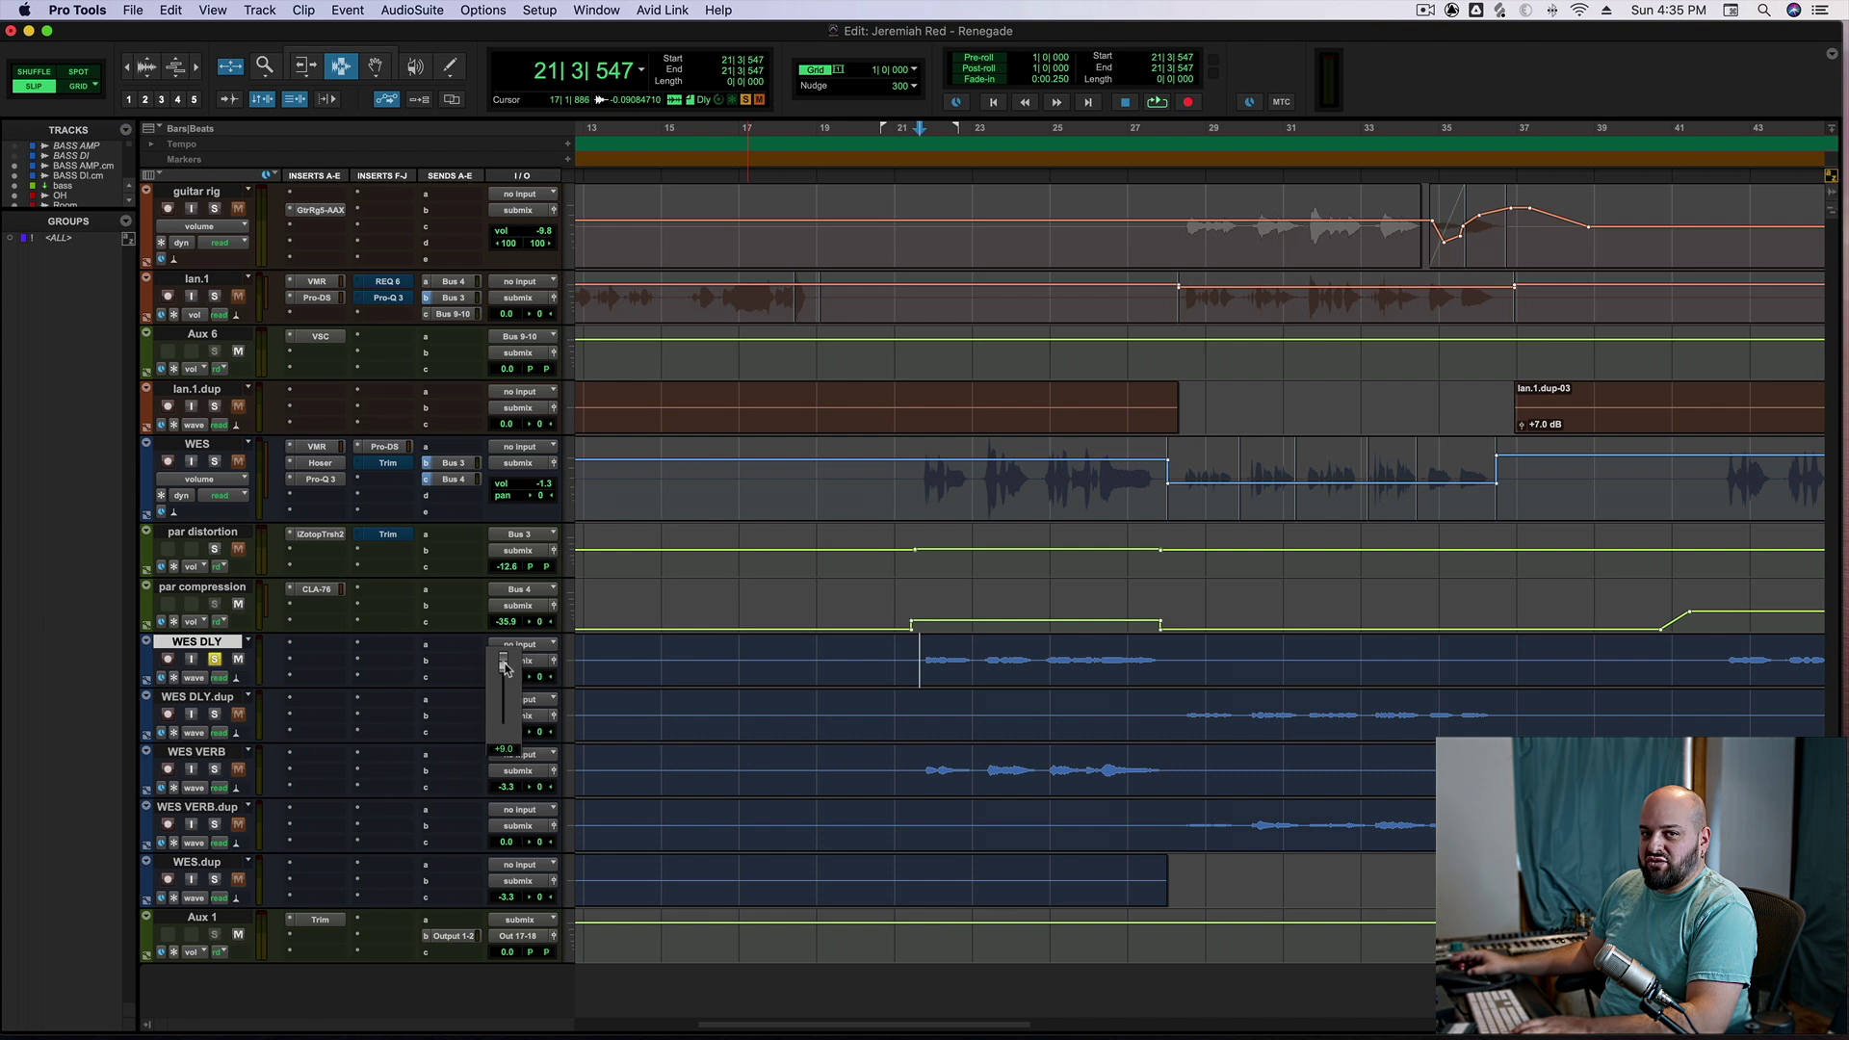
left_click_drag(505, 668, 501, 684)
key("space")
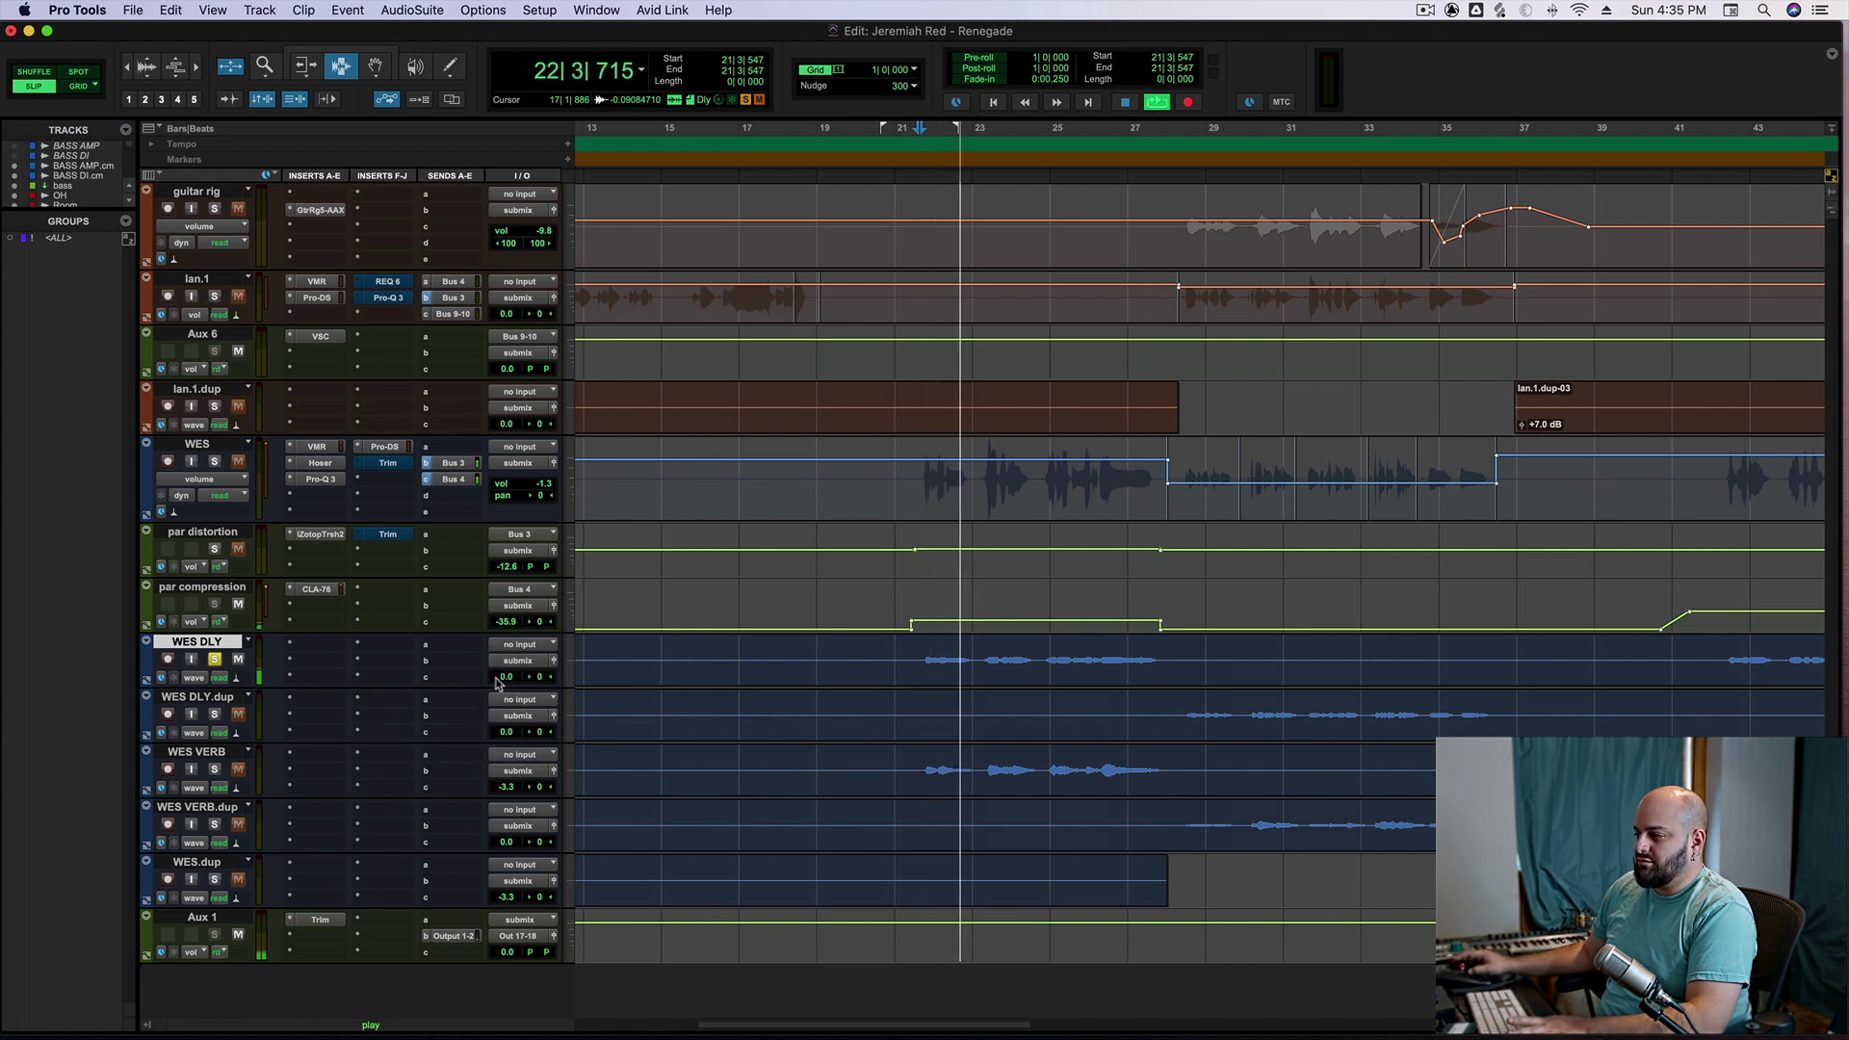
left_click_drag(506, 676, 500, 660)
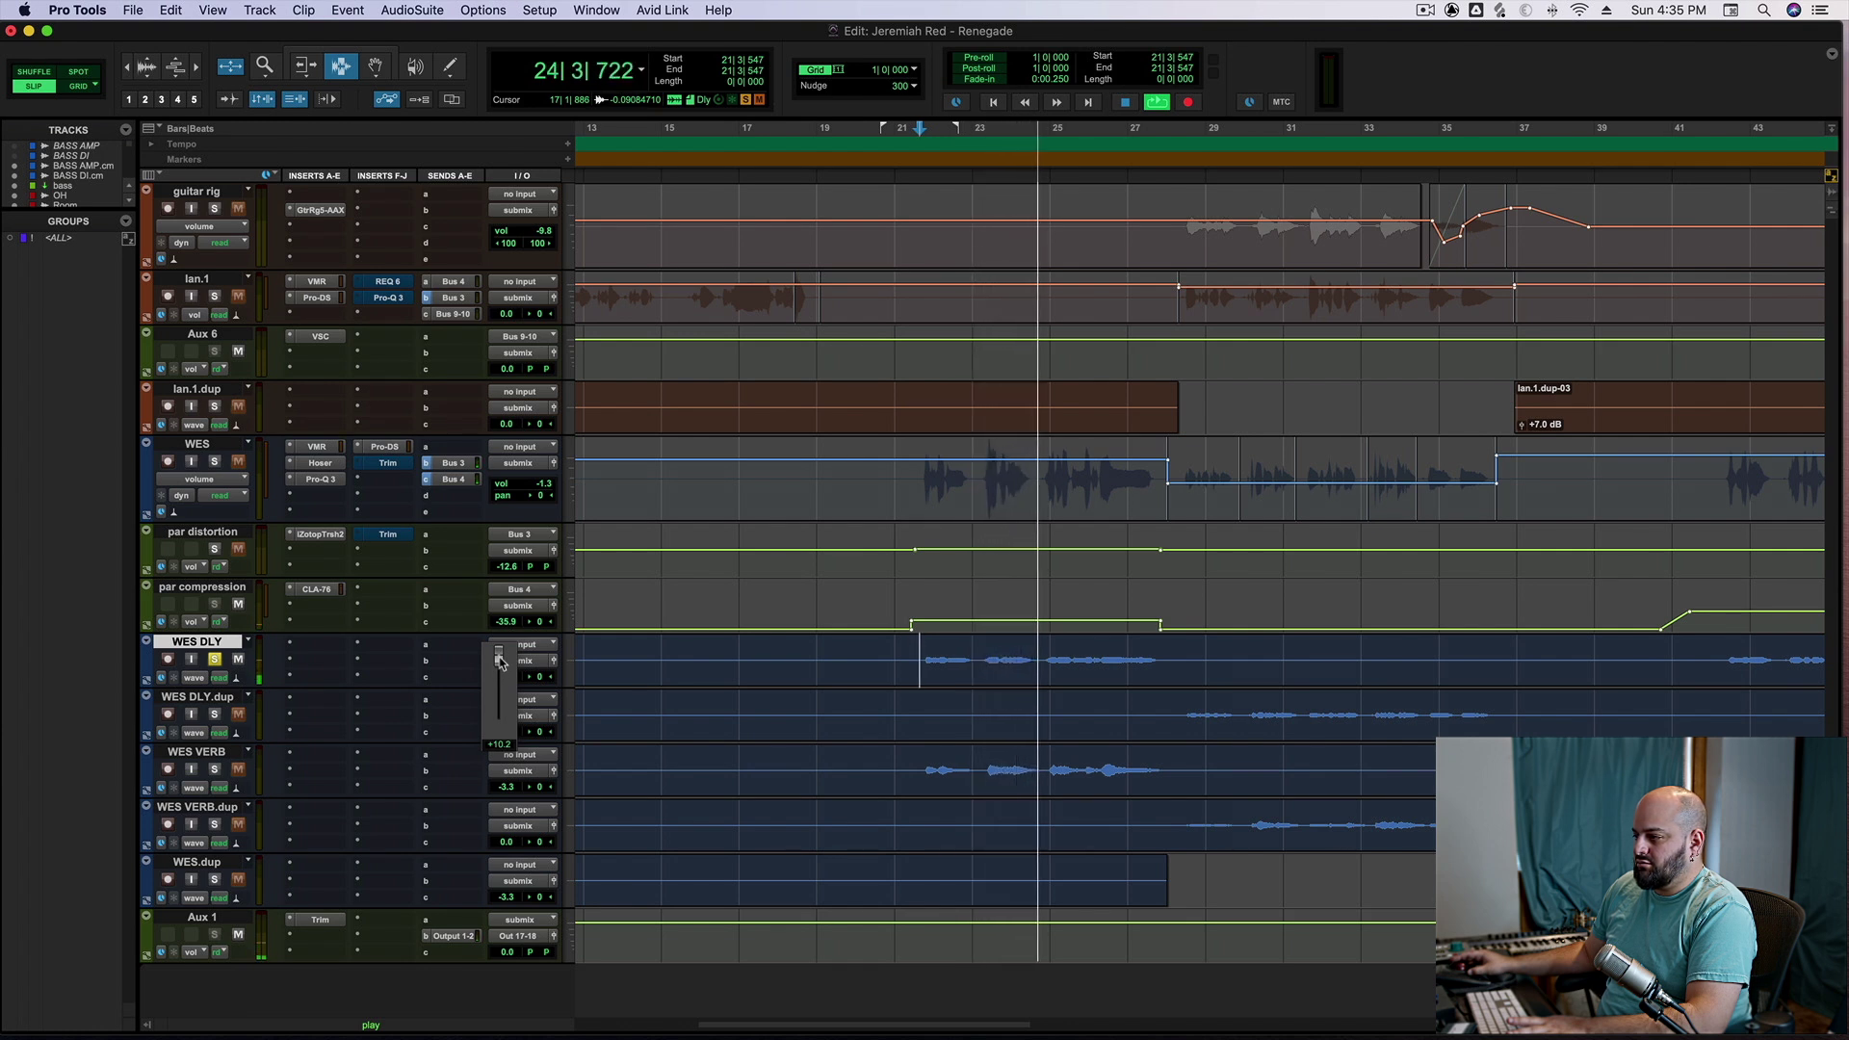
left_click_drag(500, 661, 500, 675)
key("space")
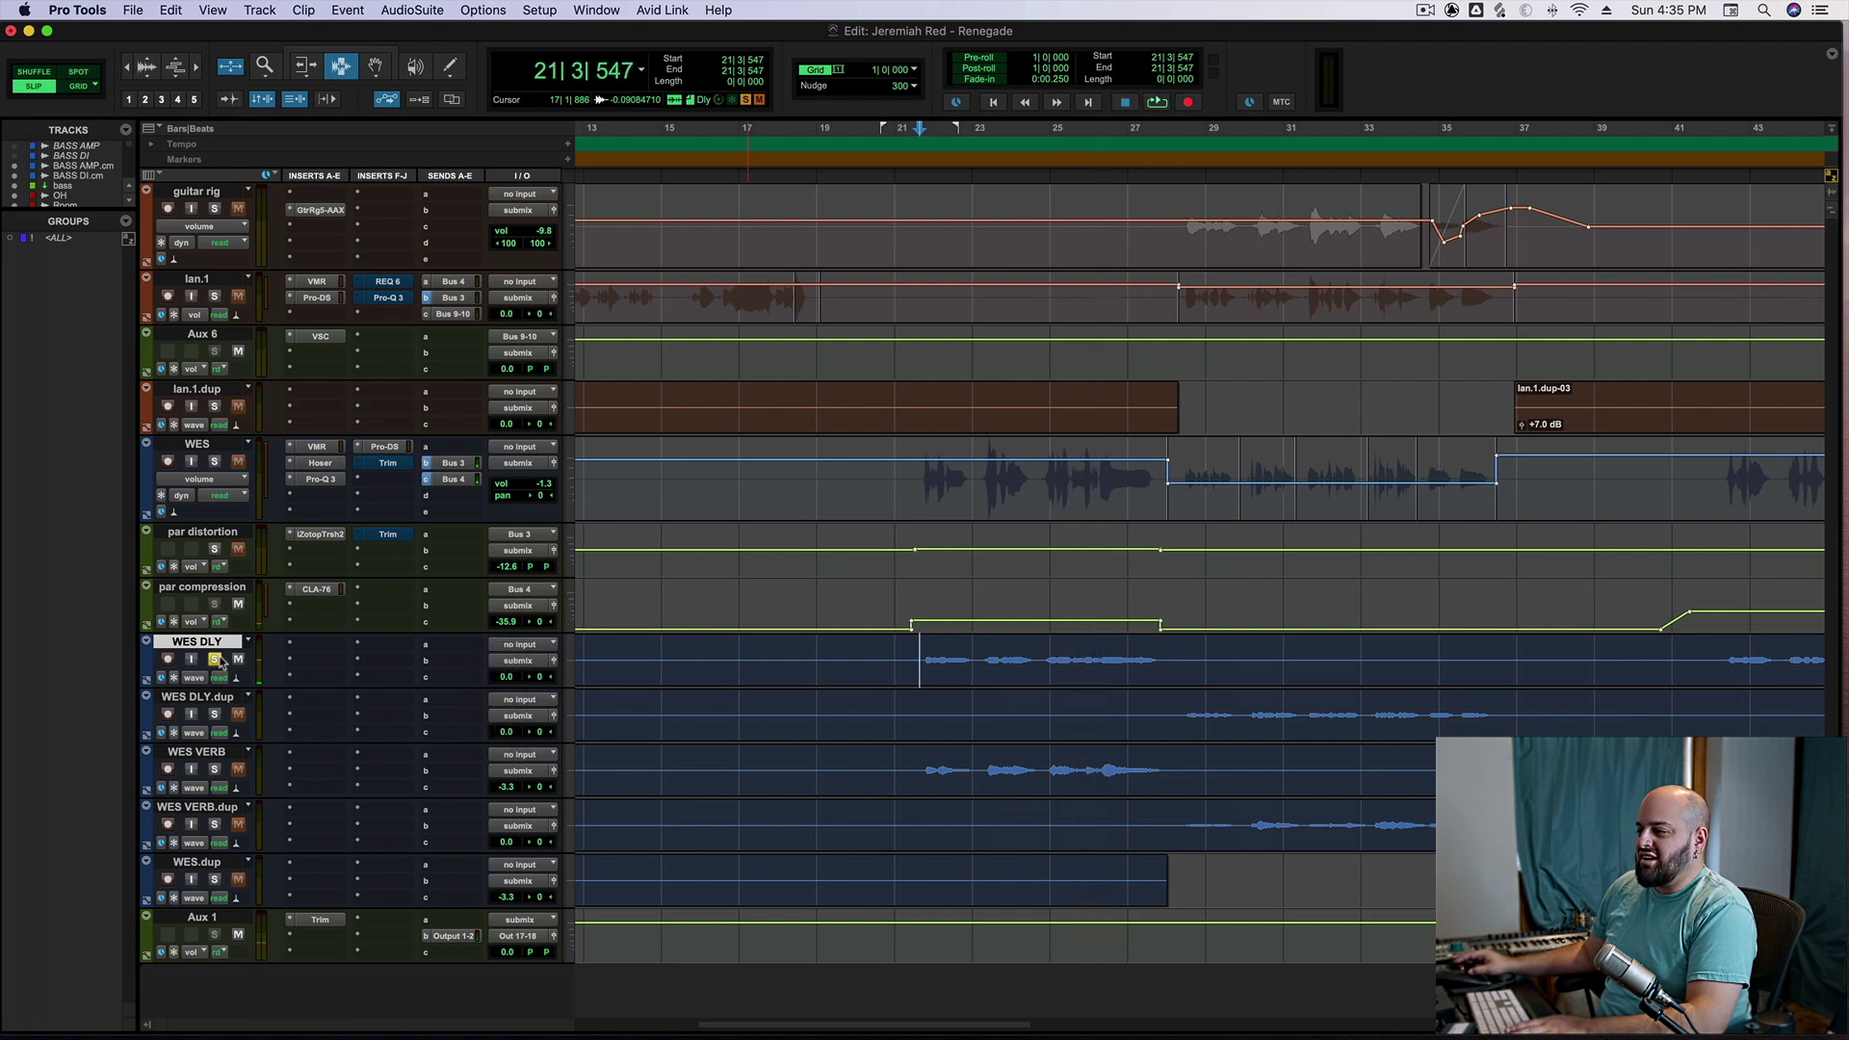
key("shift+s")
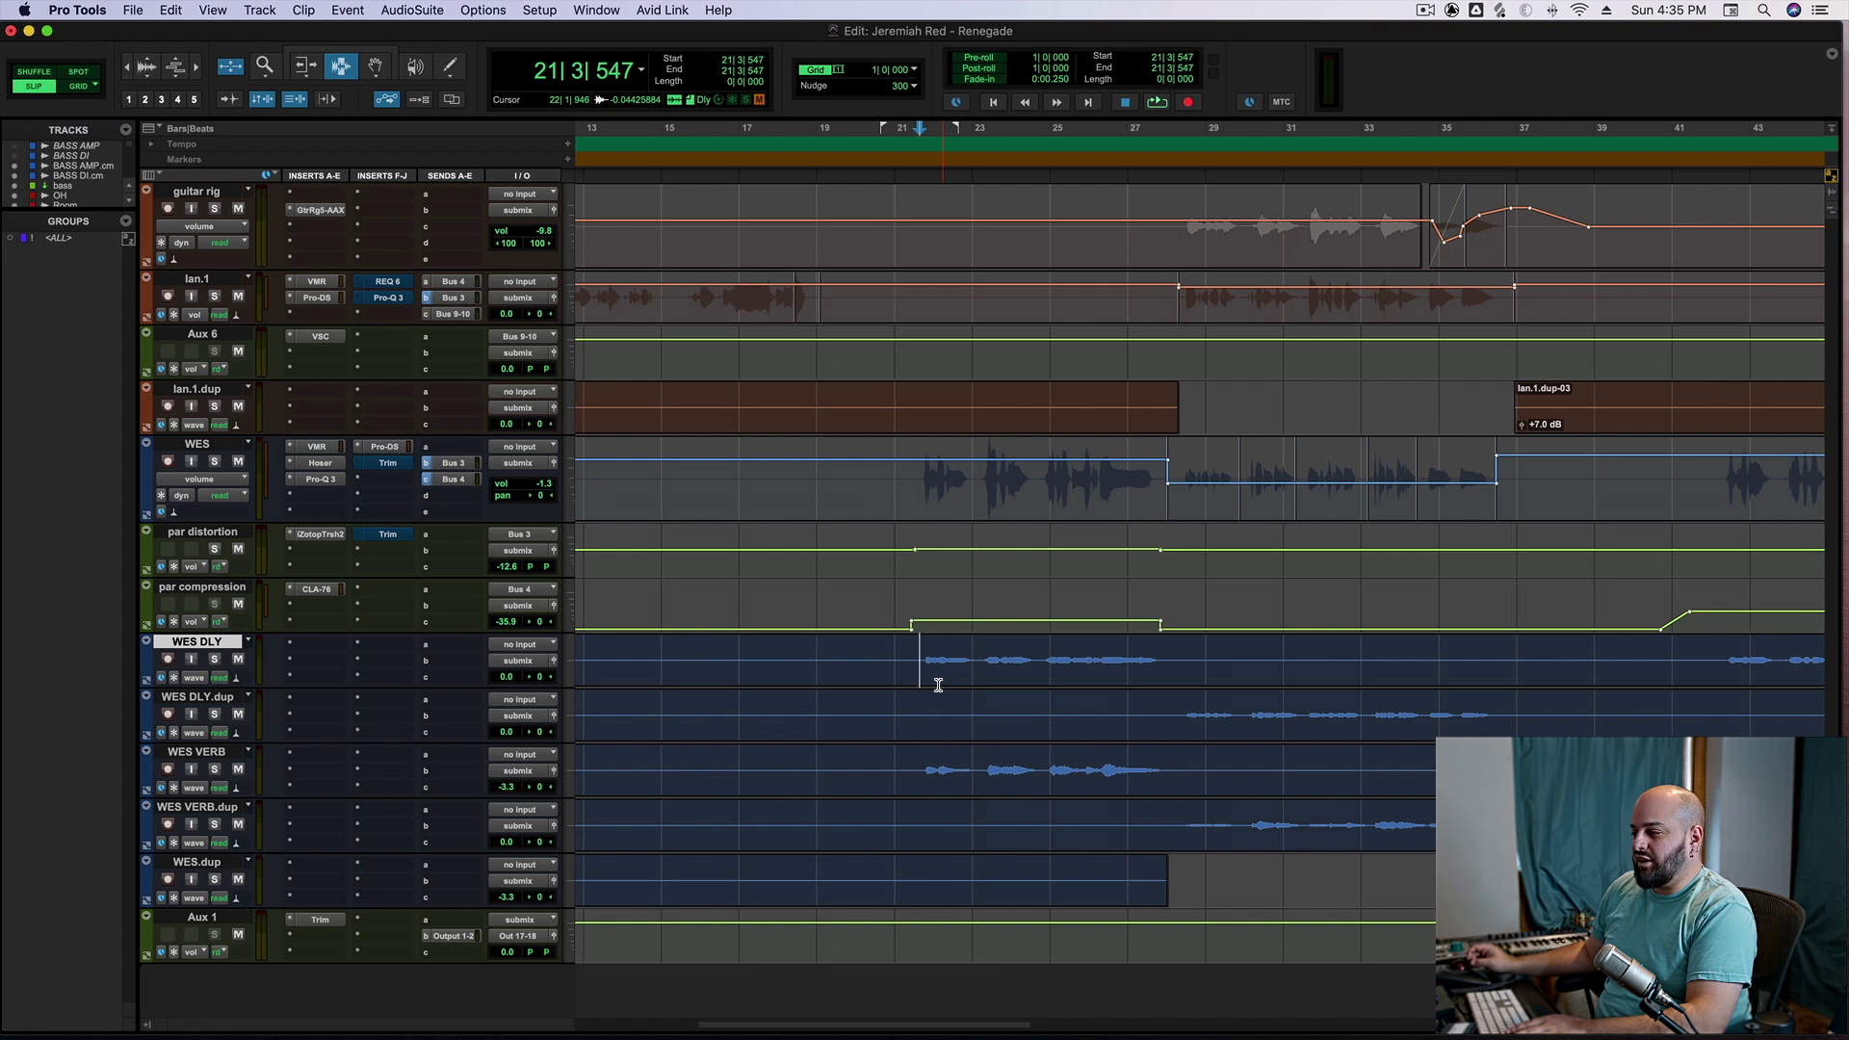
Mute WES DLY and WES VERB and play the WES vocal dry from bar 21
scroll(939, 685, "down", 1)
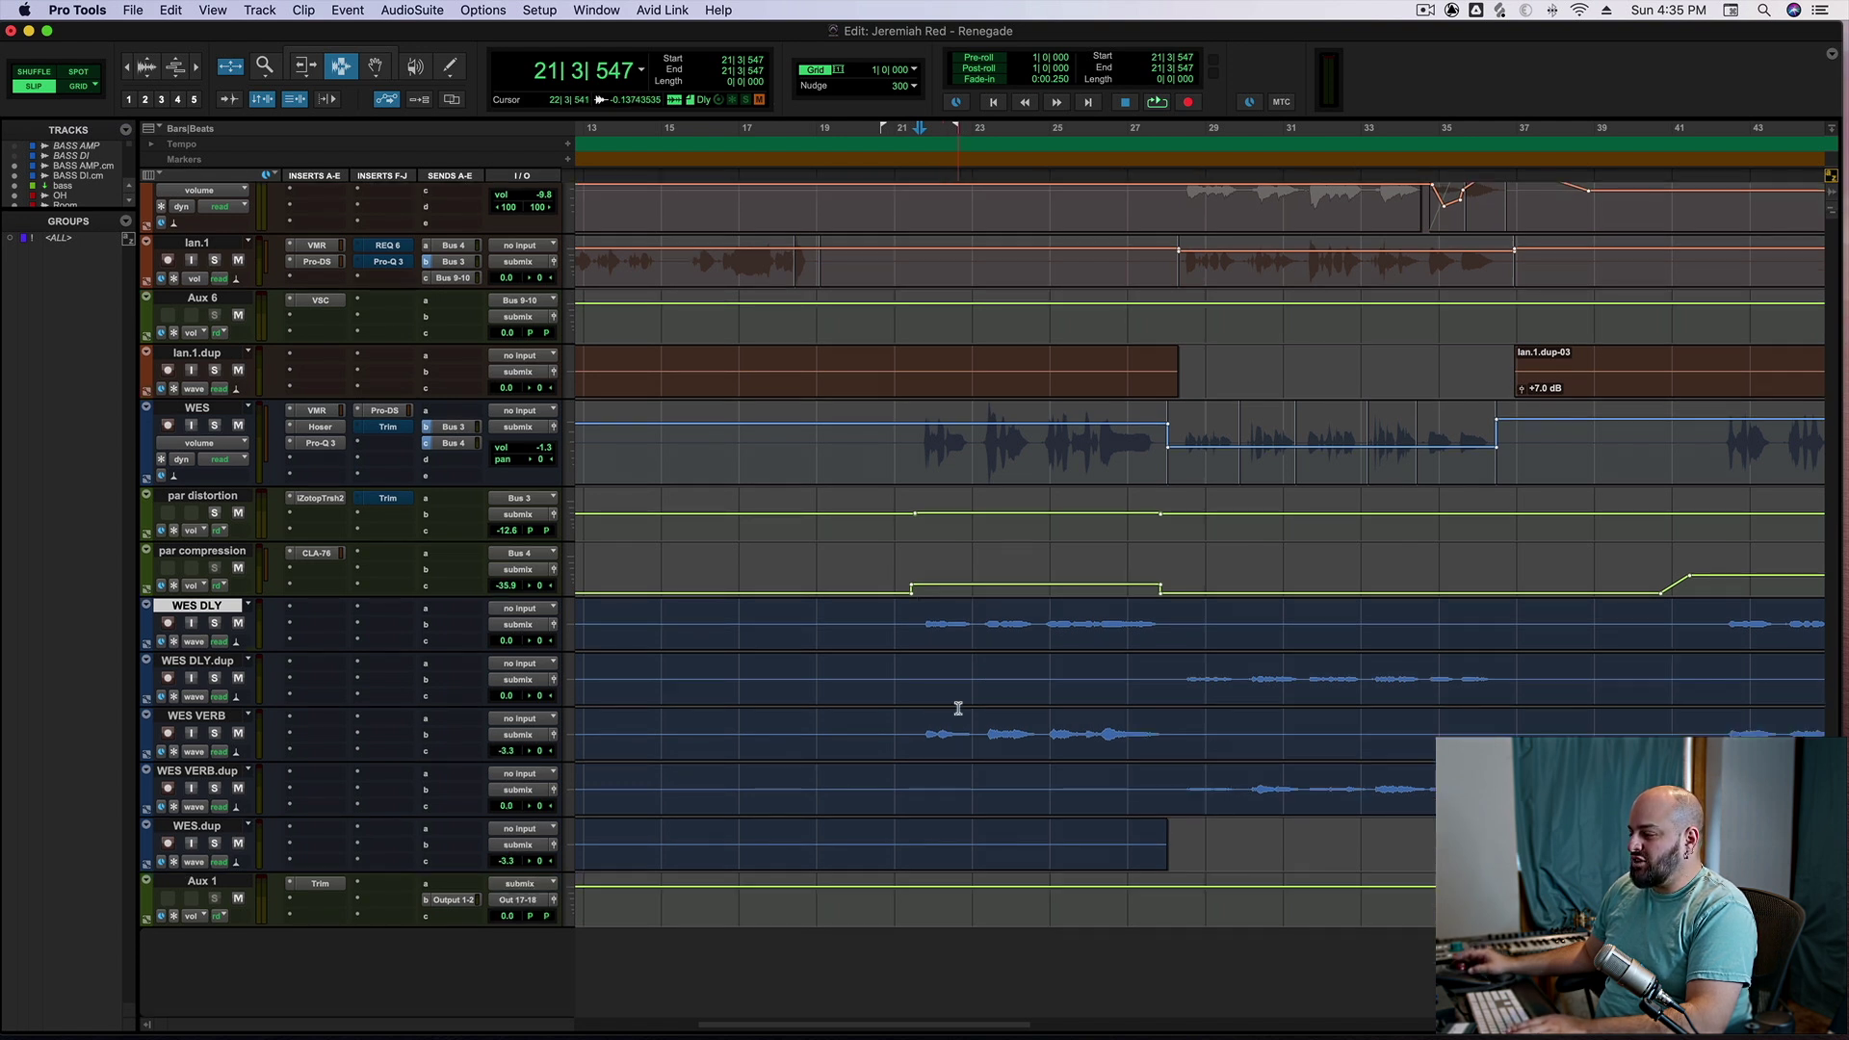
left_click(238, 624)
left_click(238, 734)
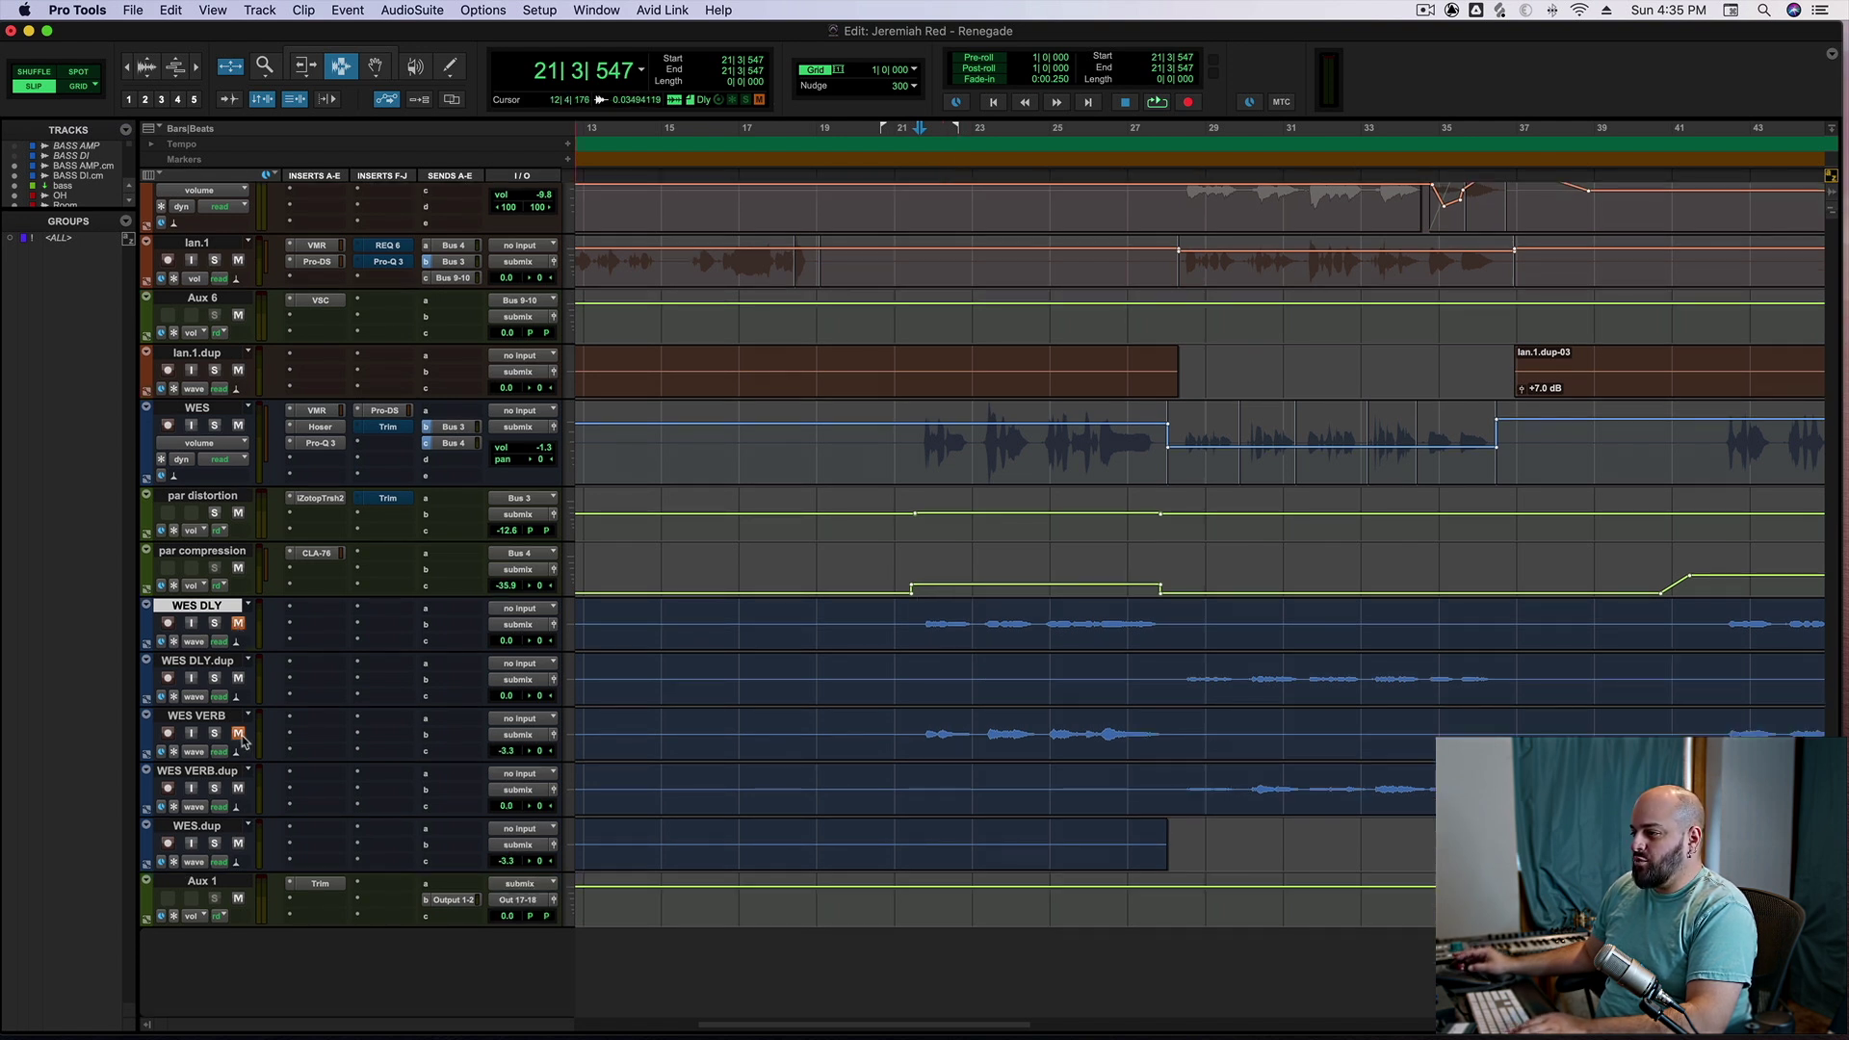
key("space")
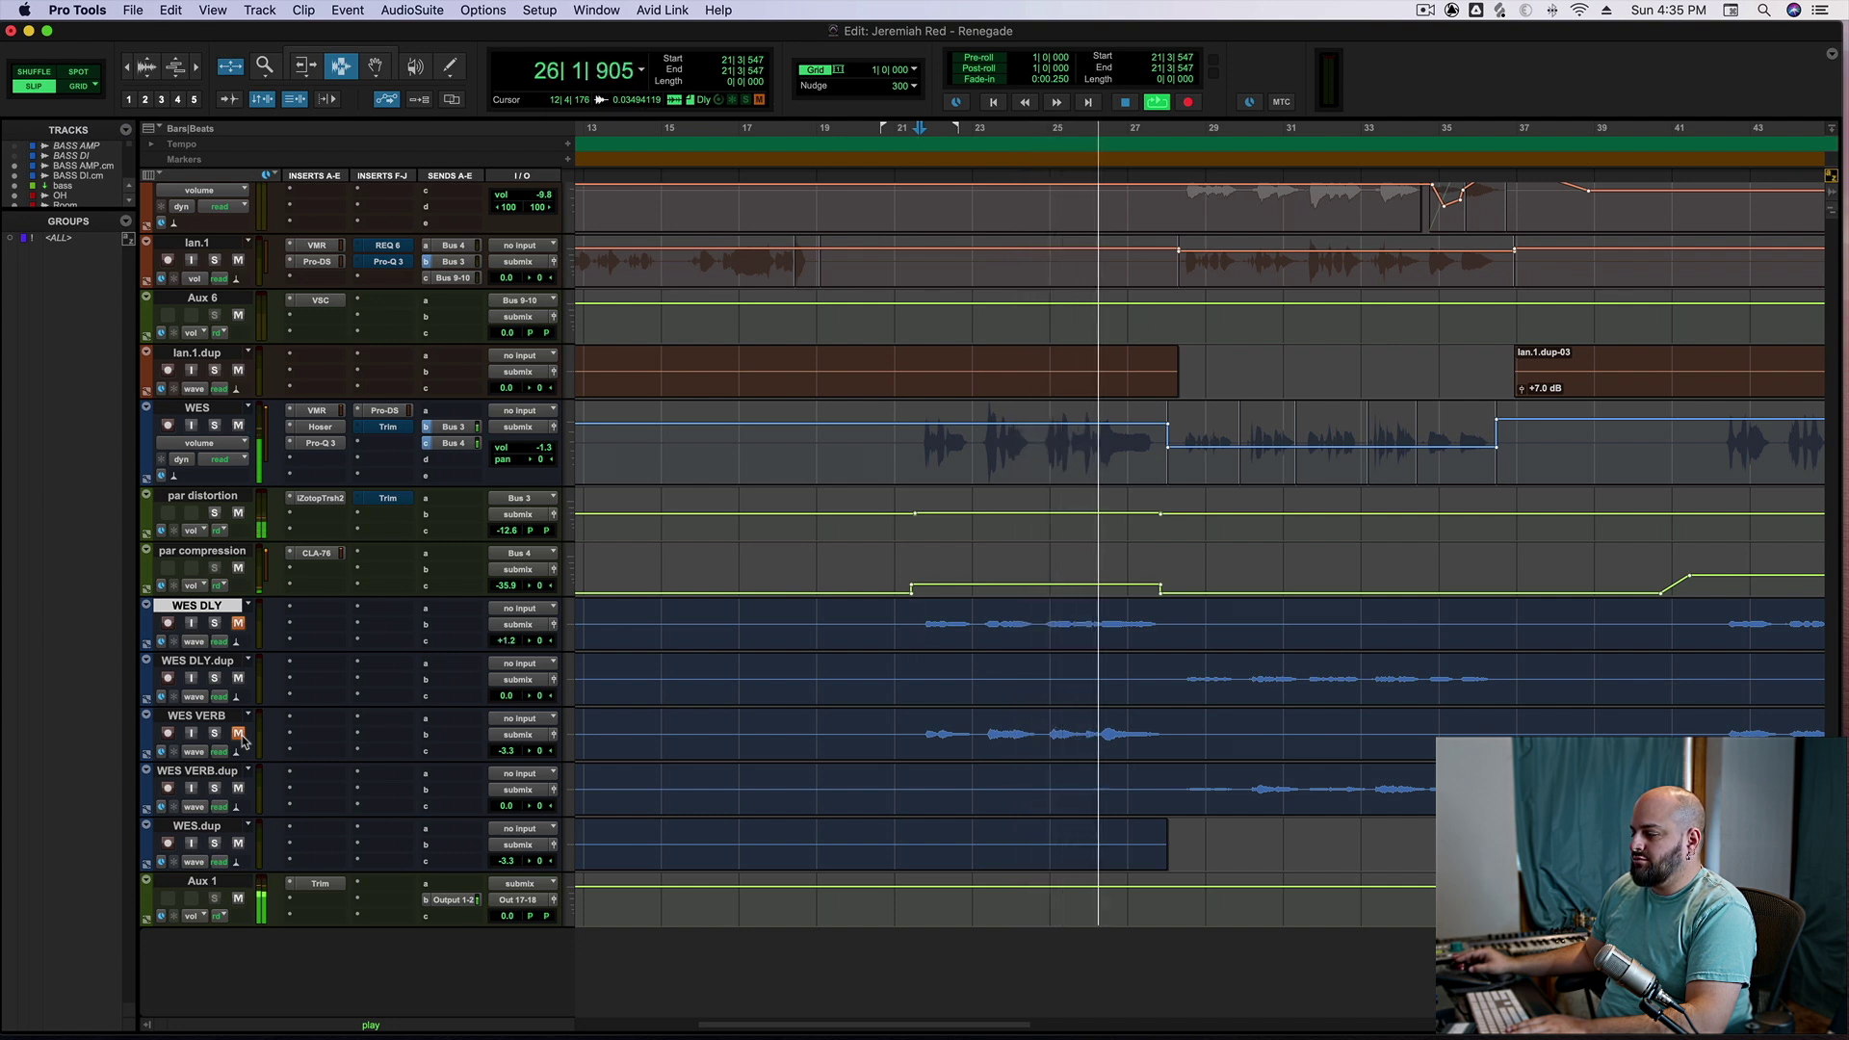
key("space")
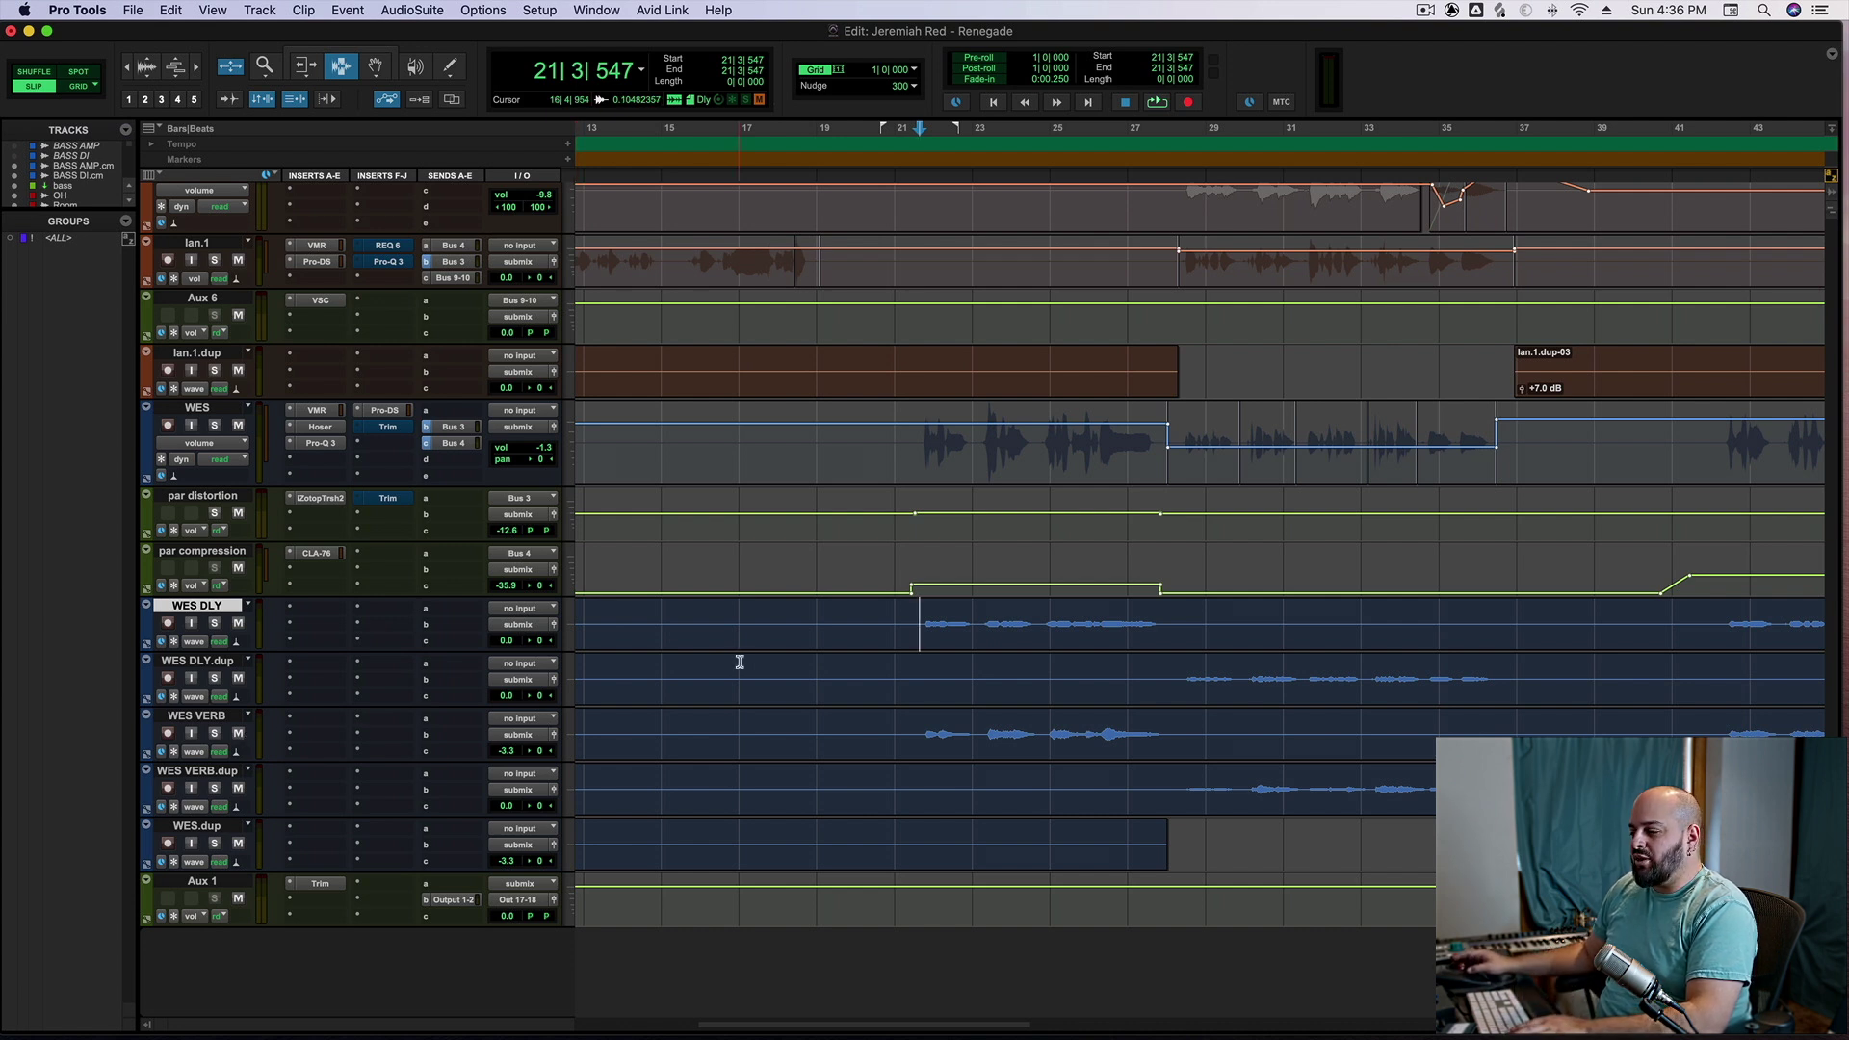
Replay the WES vocal from bar 21 with WES DLY and WES VERB unmuted
key("space")
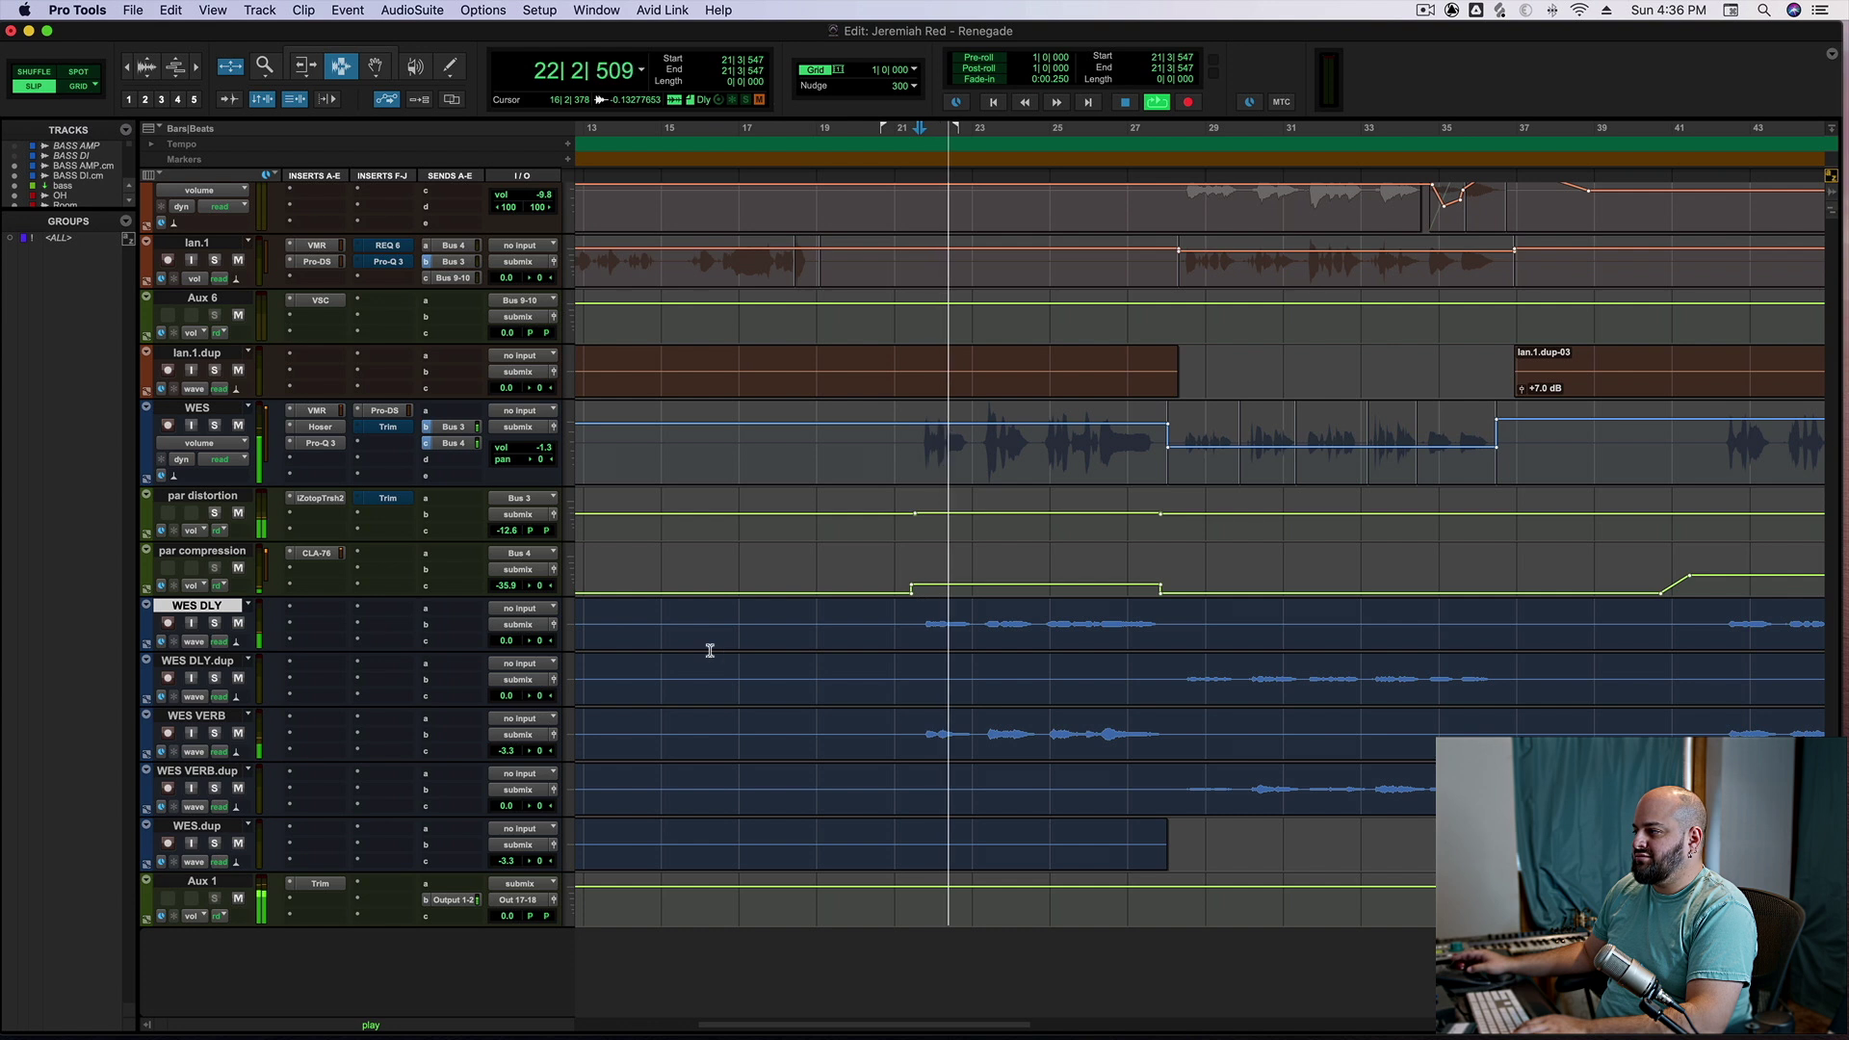
scroll(710, 651, "up", 5)
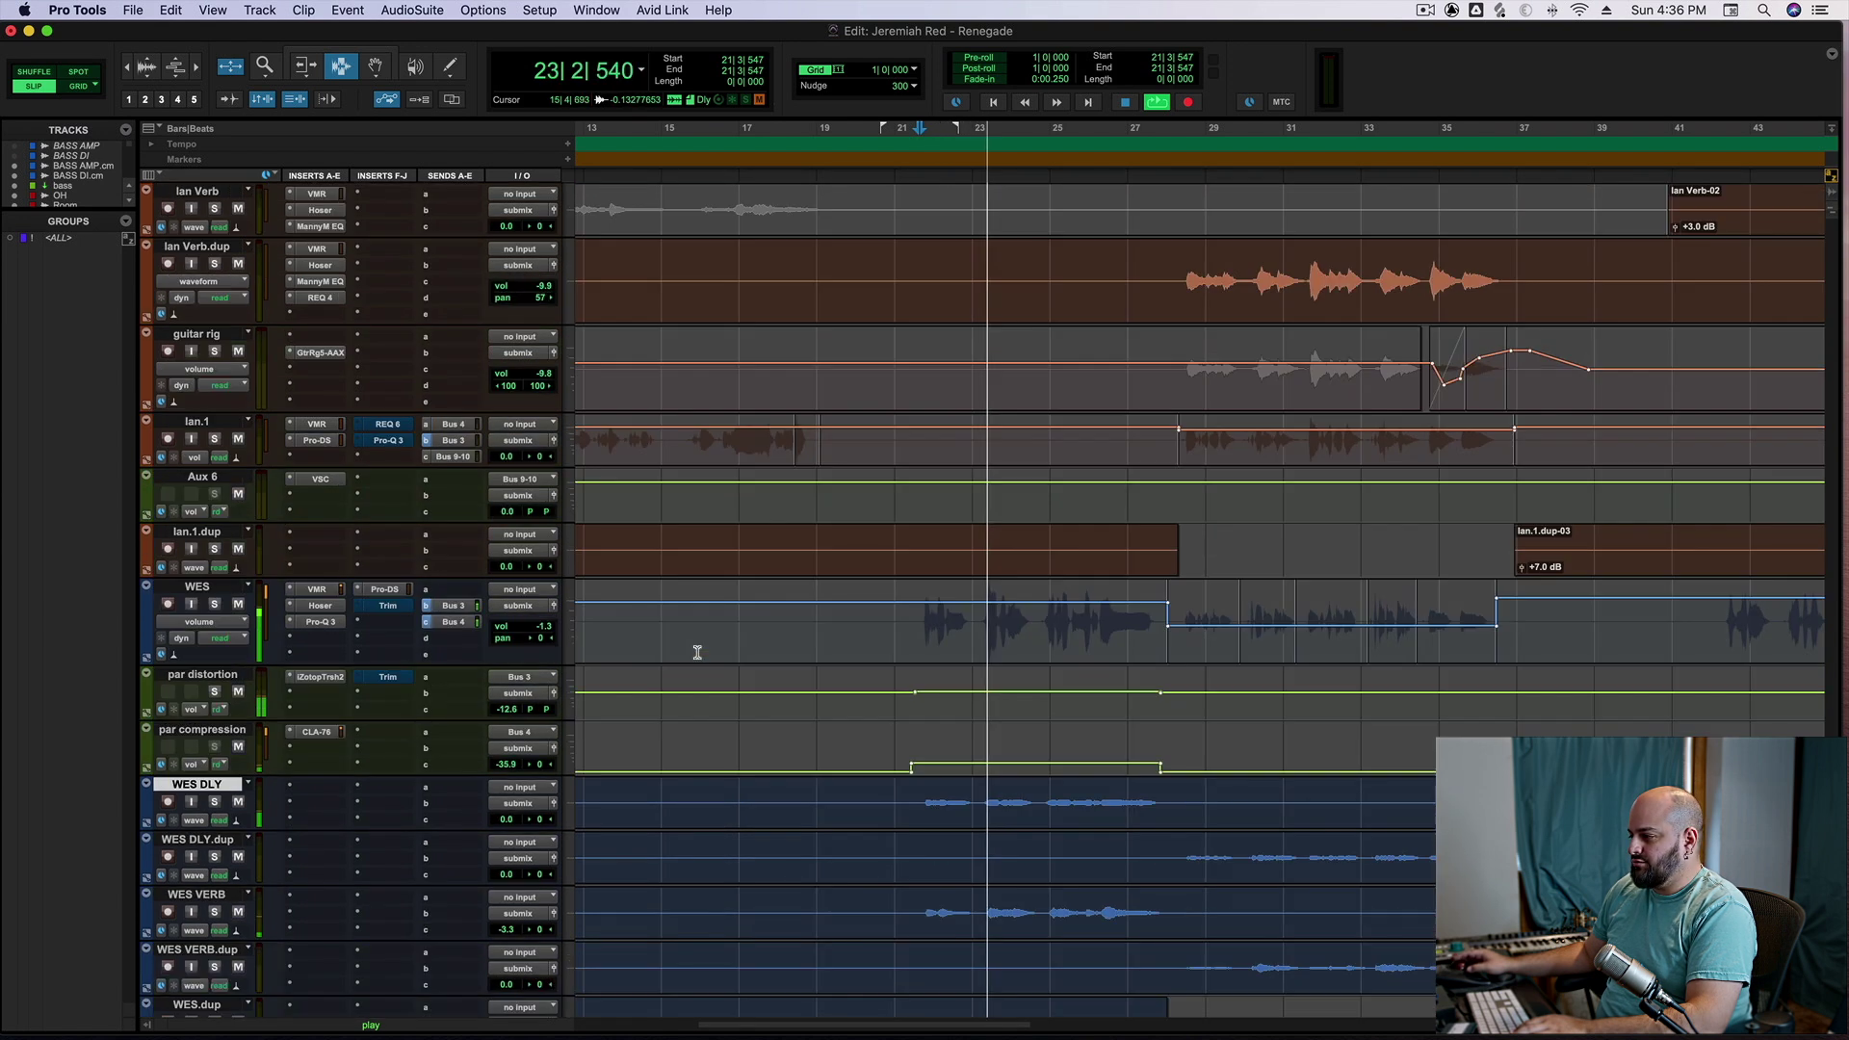
key("r")
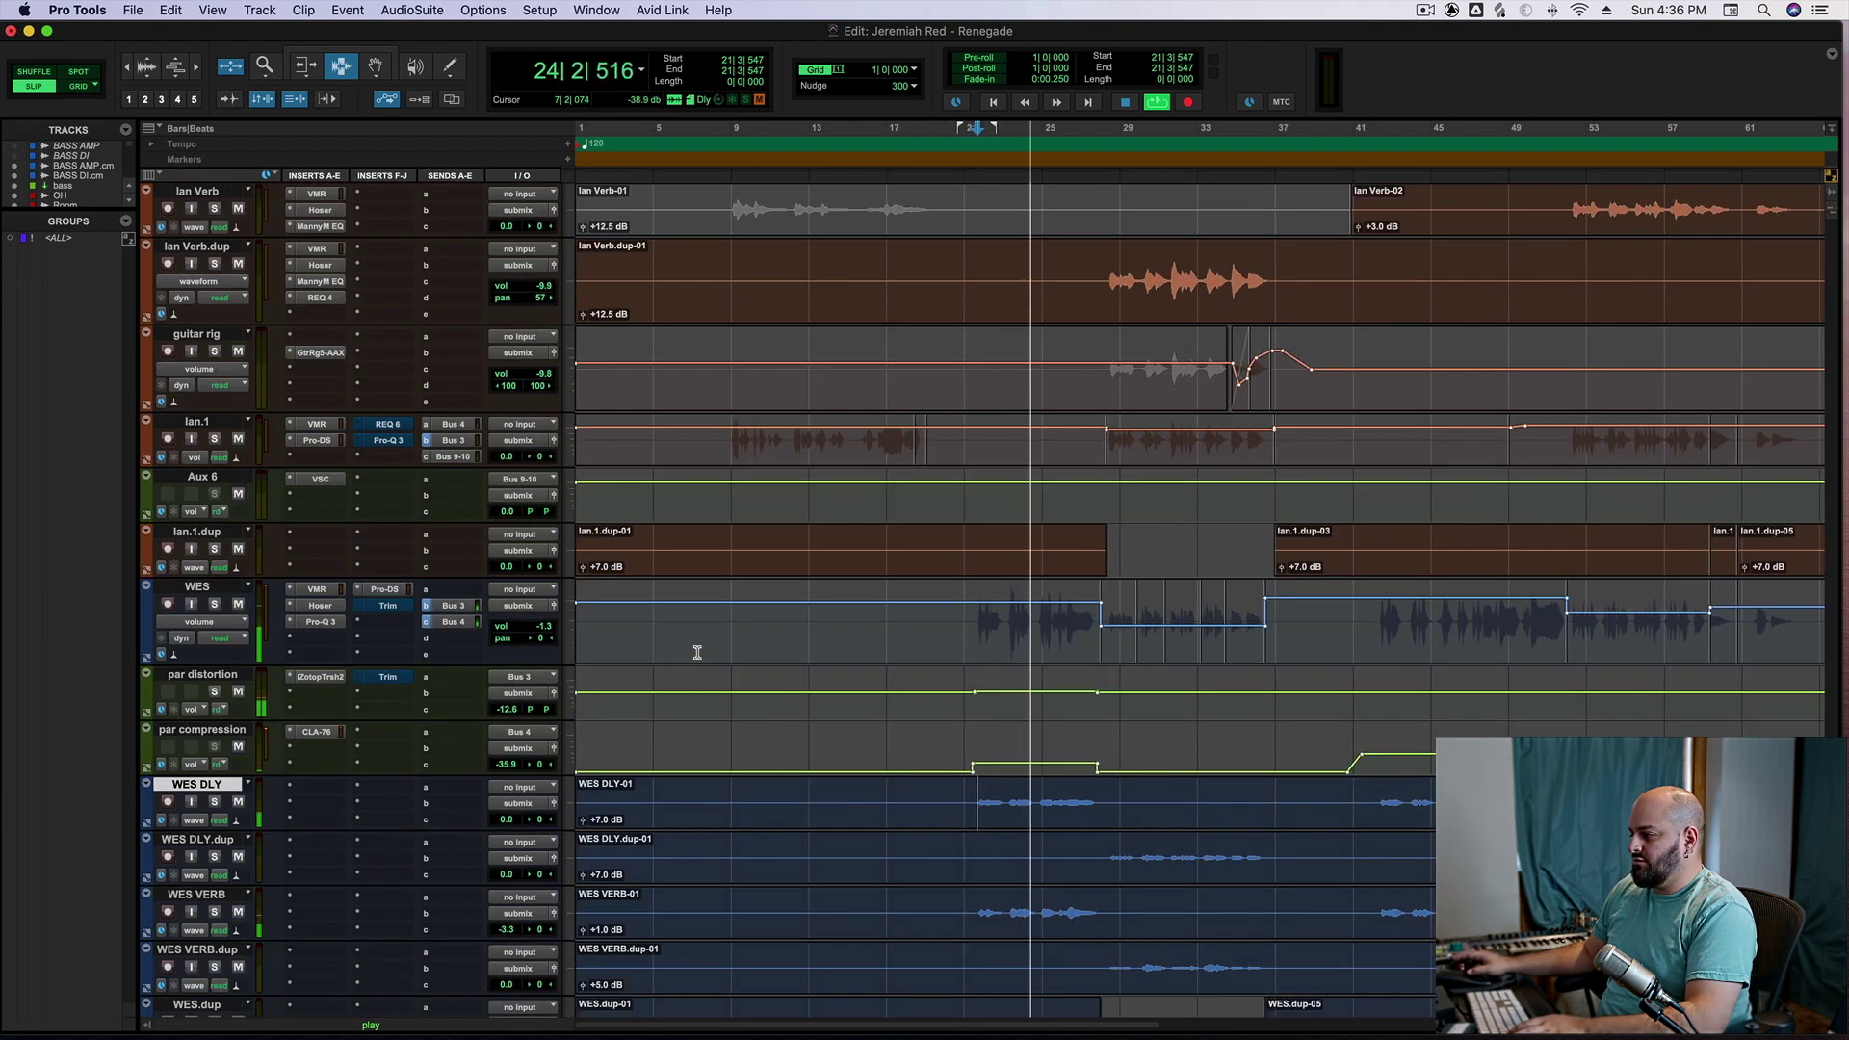
key("space")
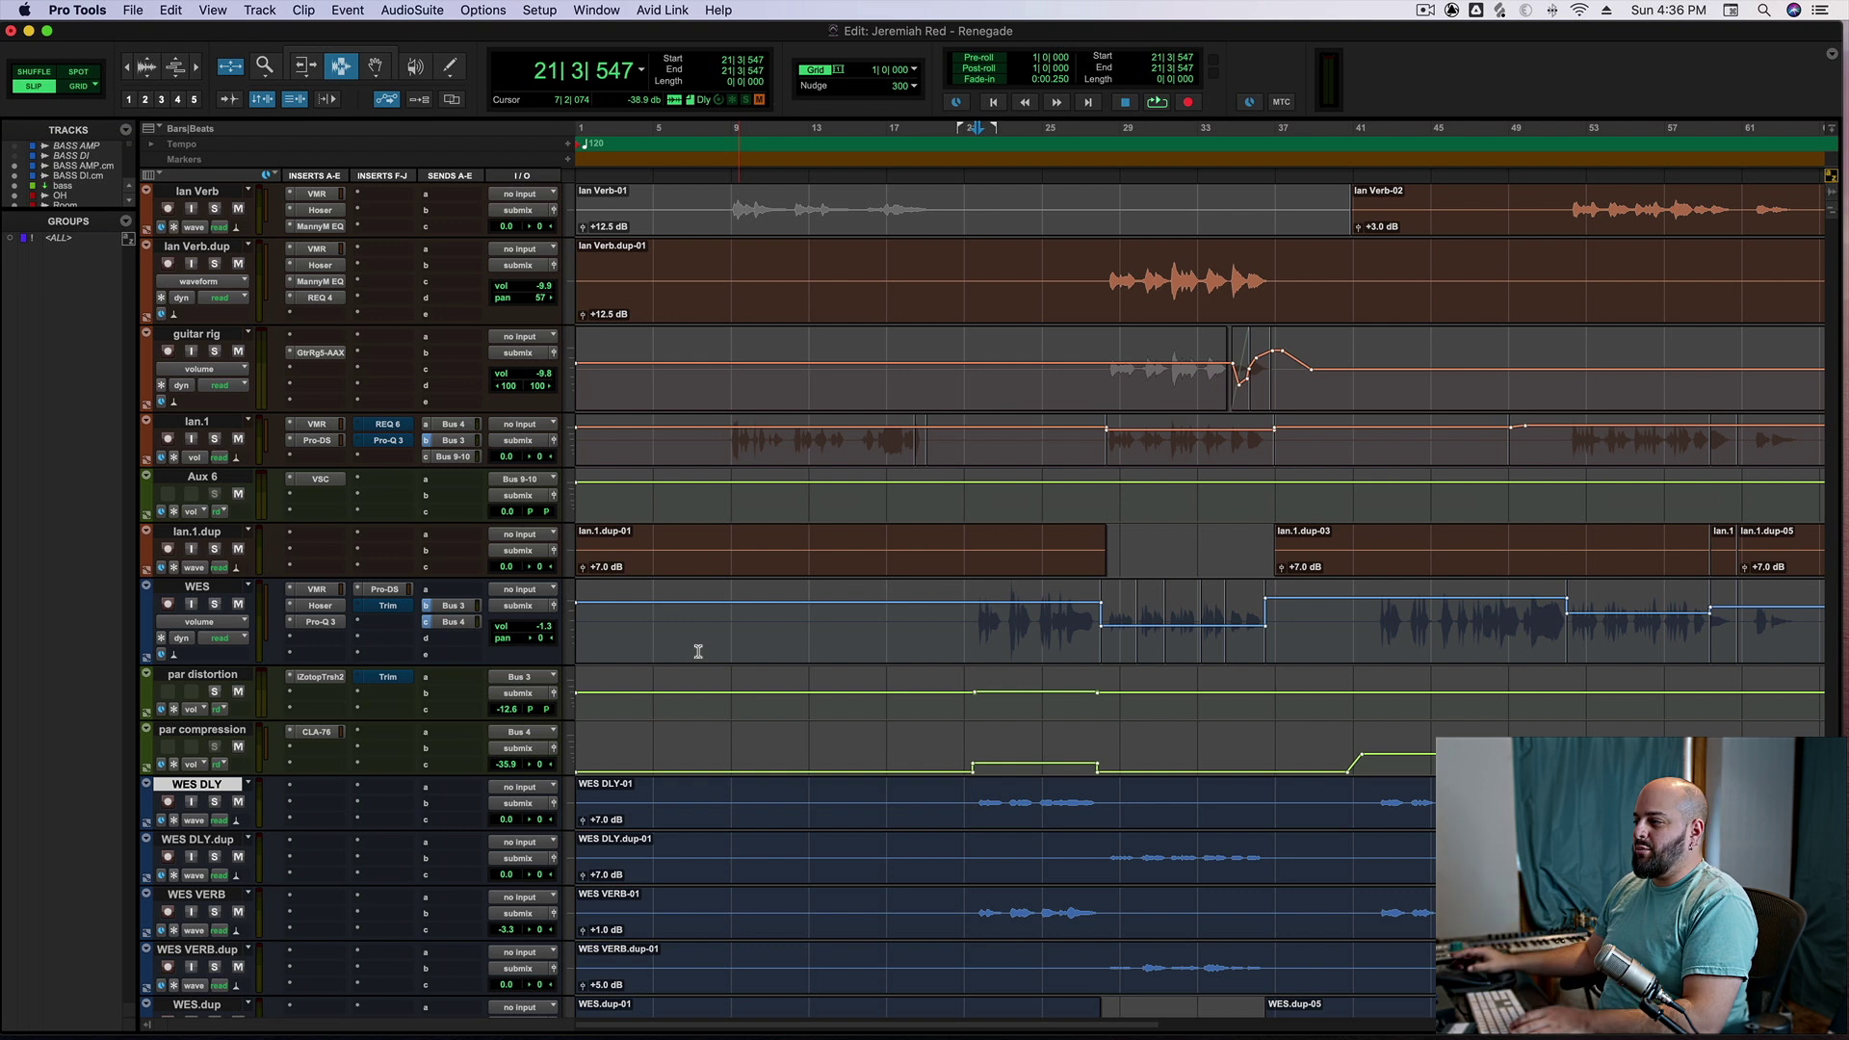
Play the Ian.1 vocal with its Aux 6 reverb return from bar 9
left_click(736, 512)
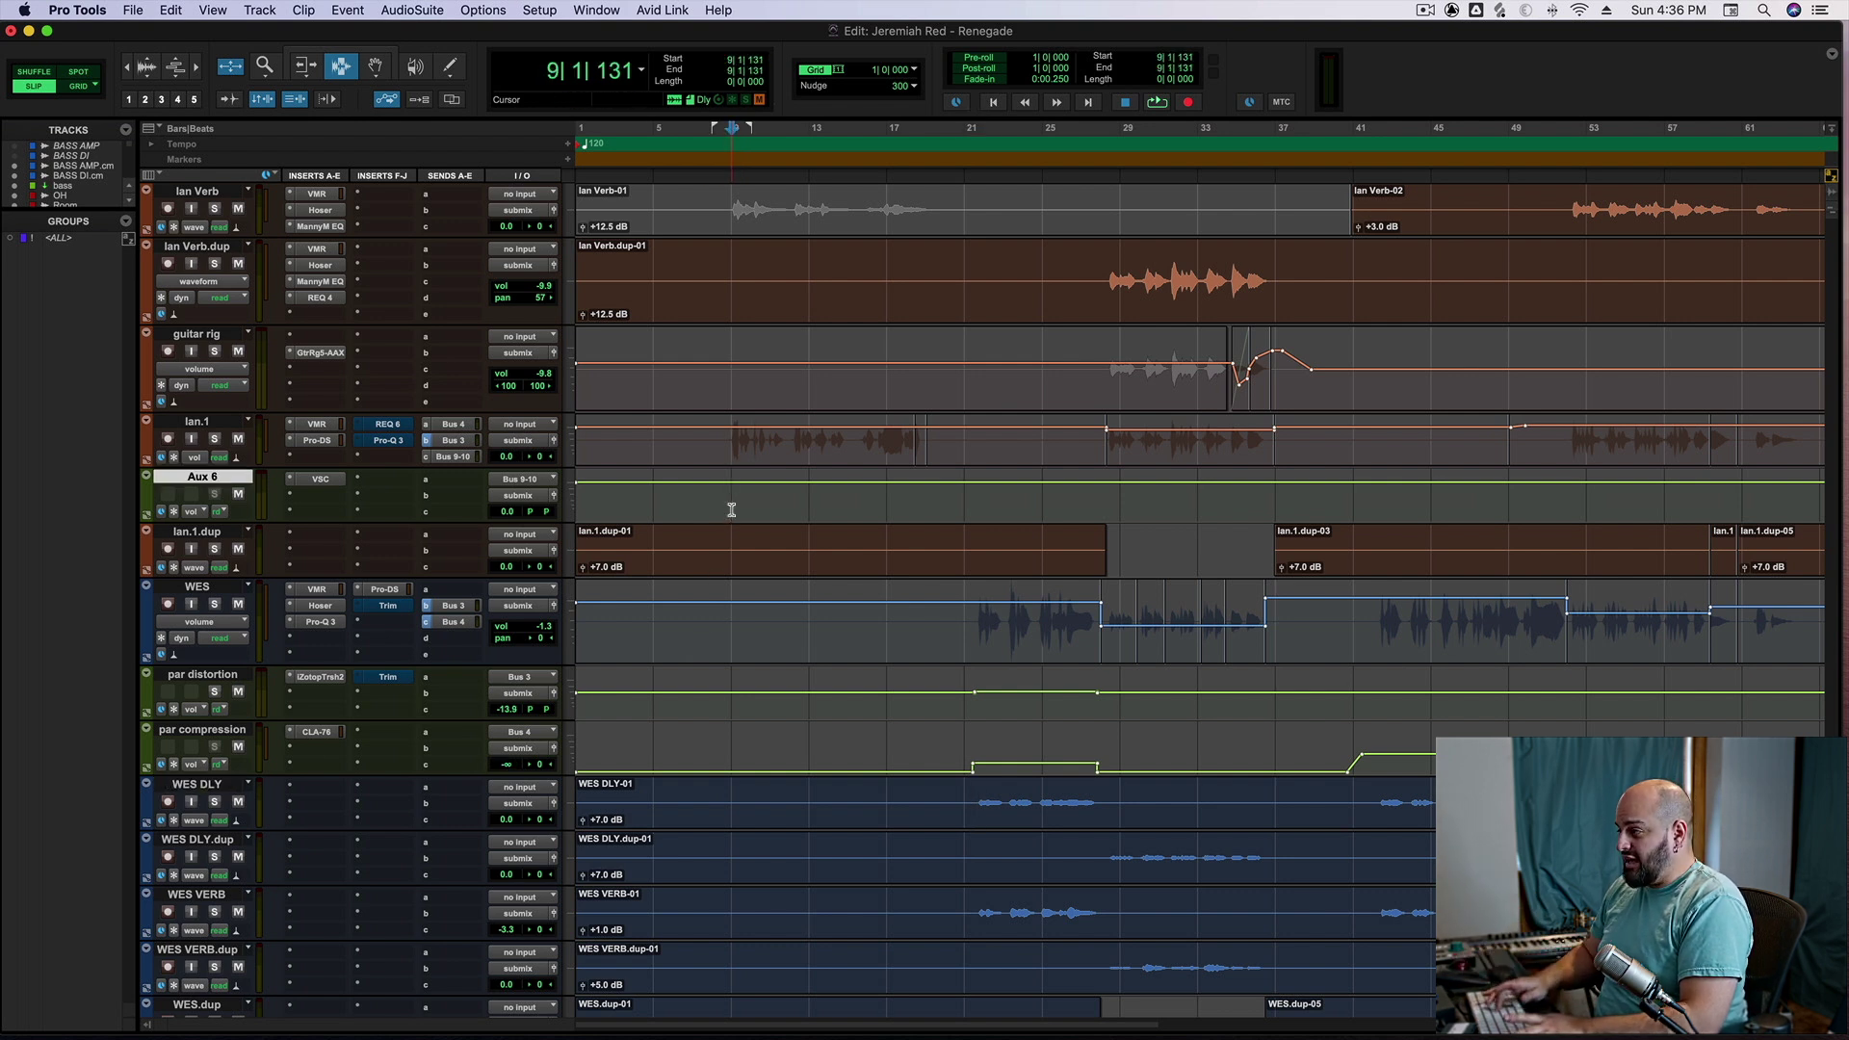
key("t")
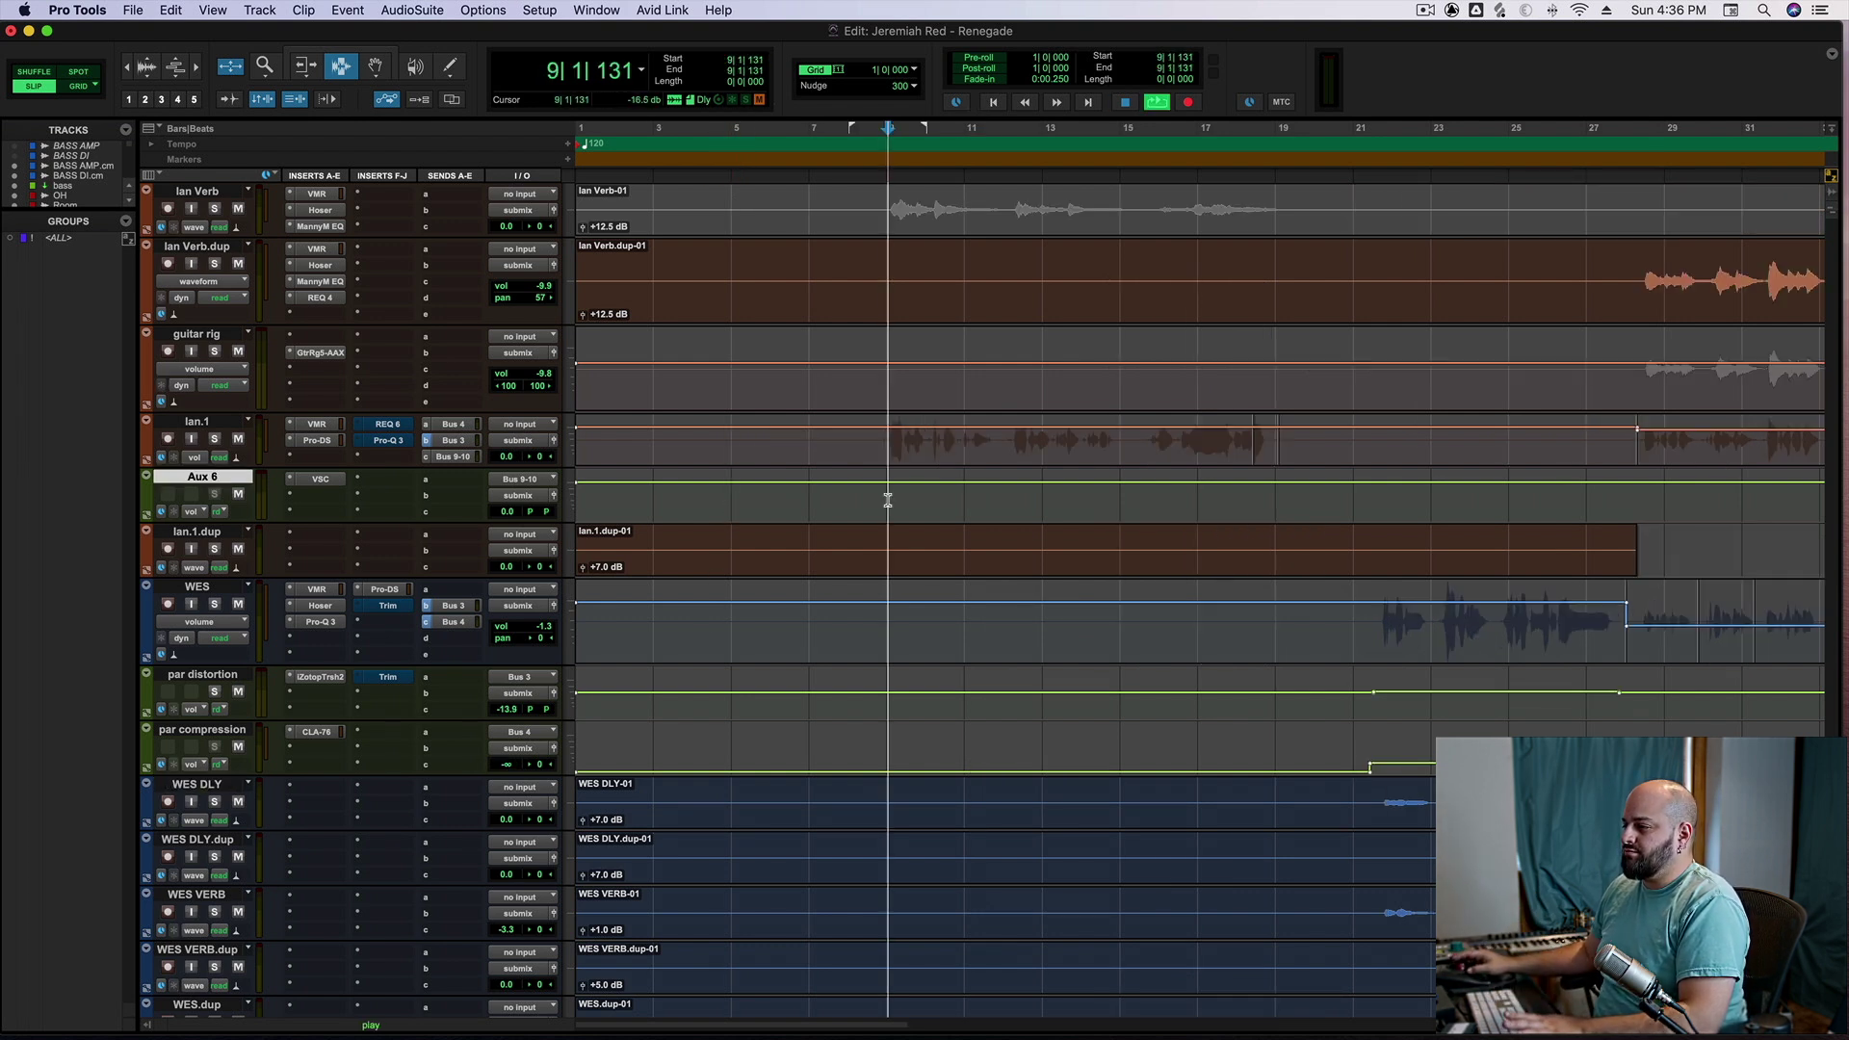
key("space")
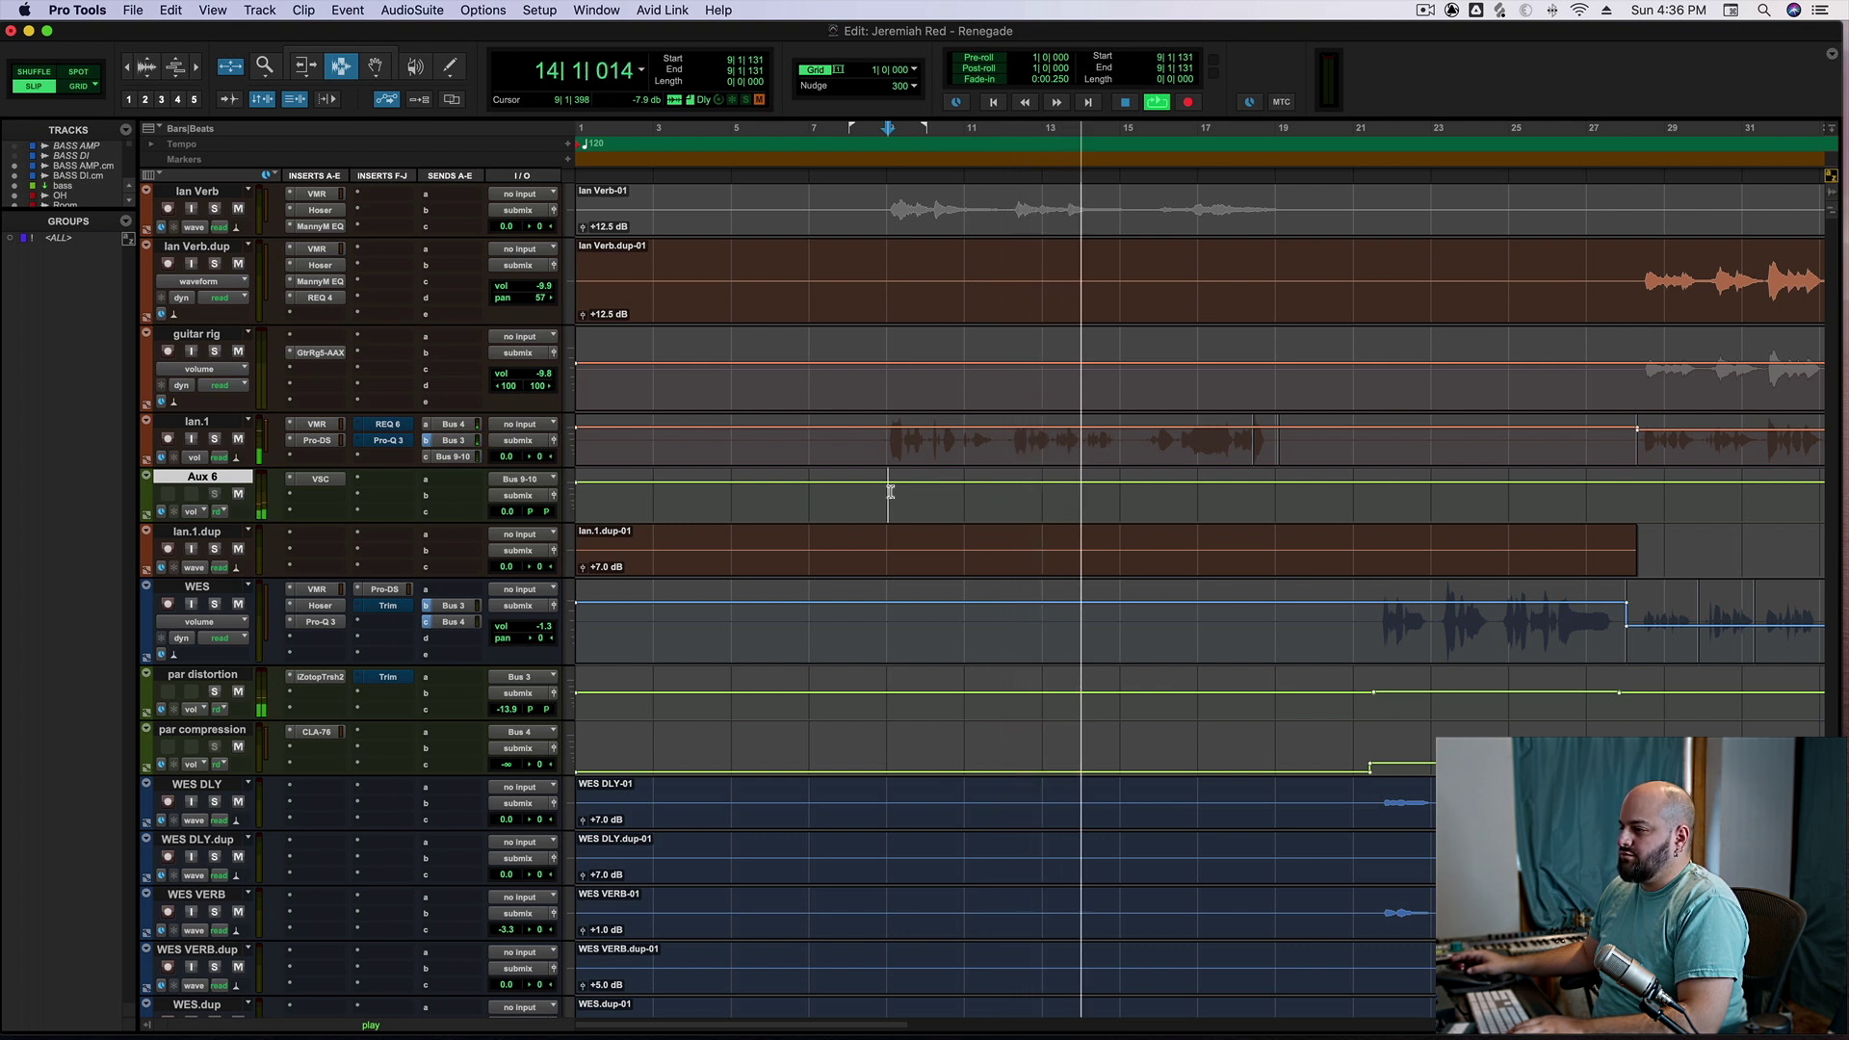
key("space")
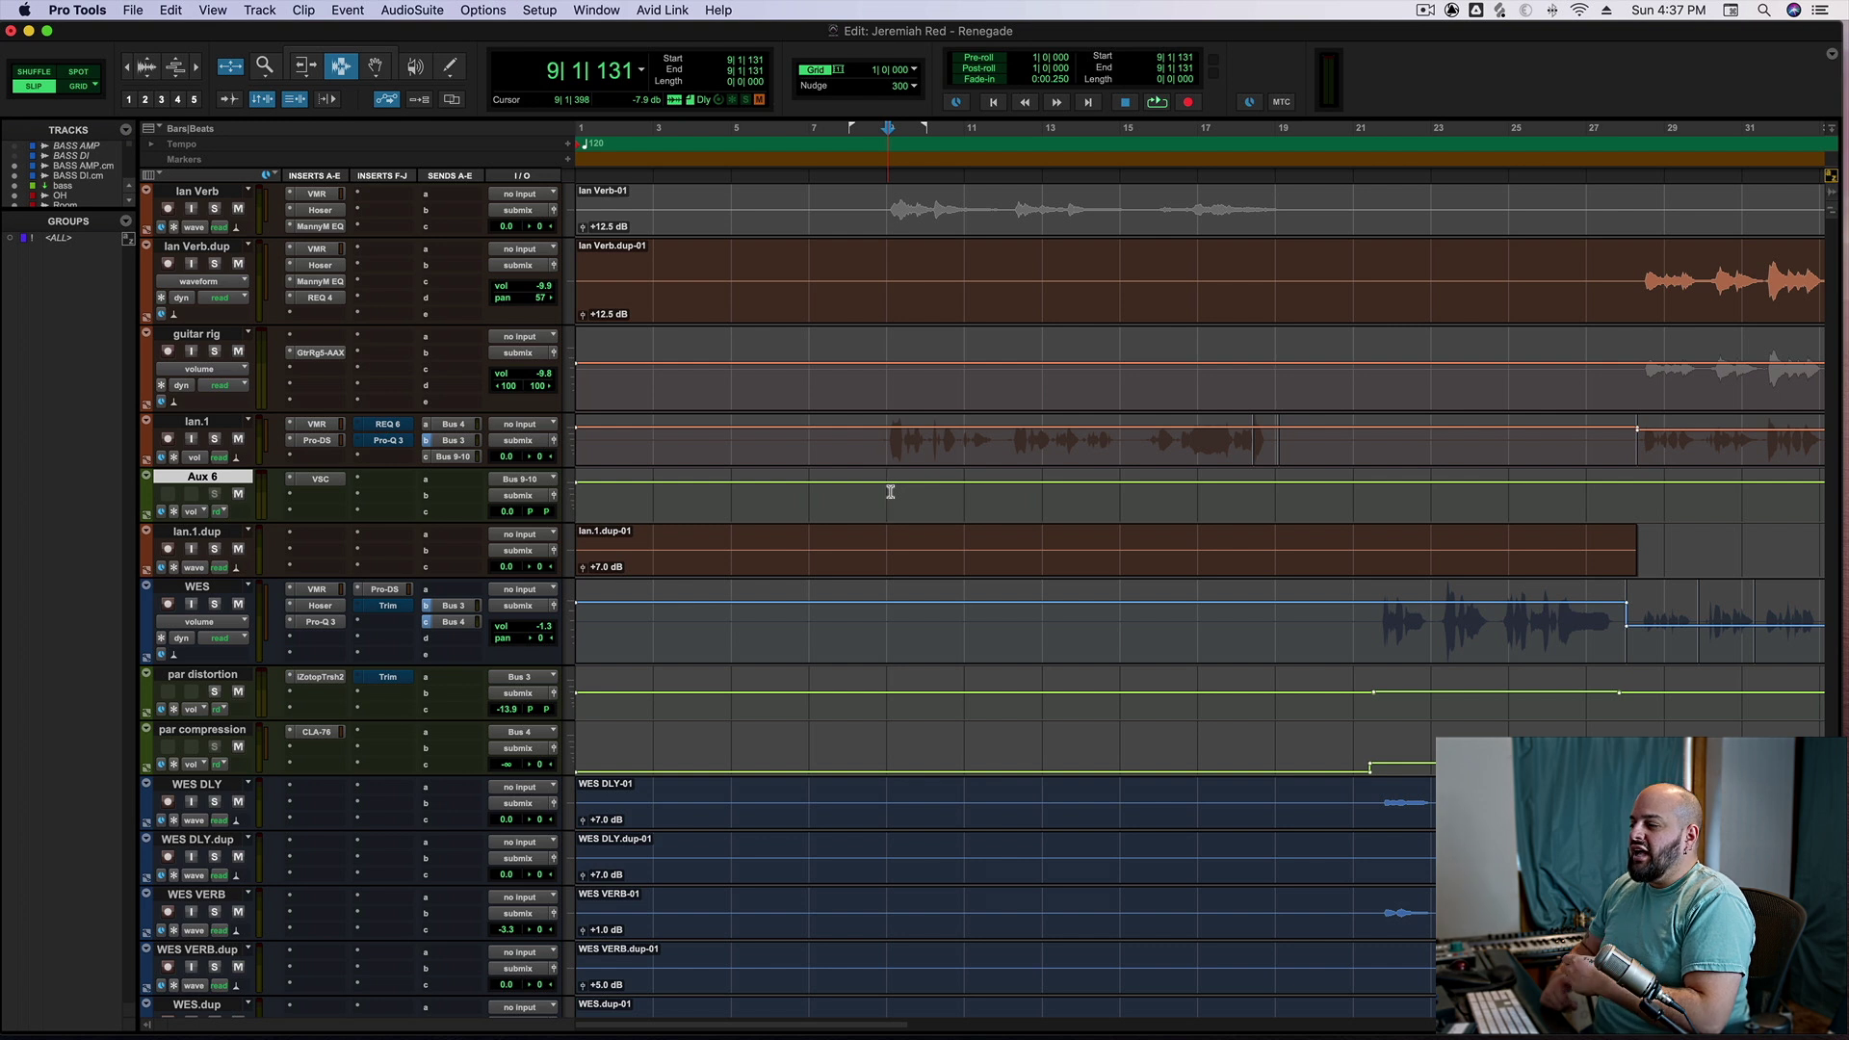
Open the VerbSuite Classics reverb on Aux 6 and audition the return at a raised level during playback
left_click(320, 484)
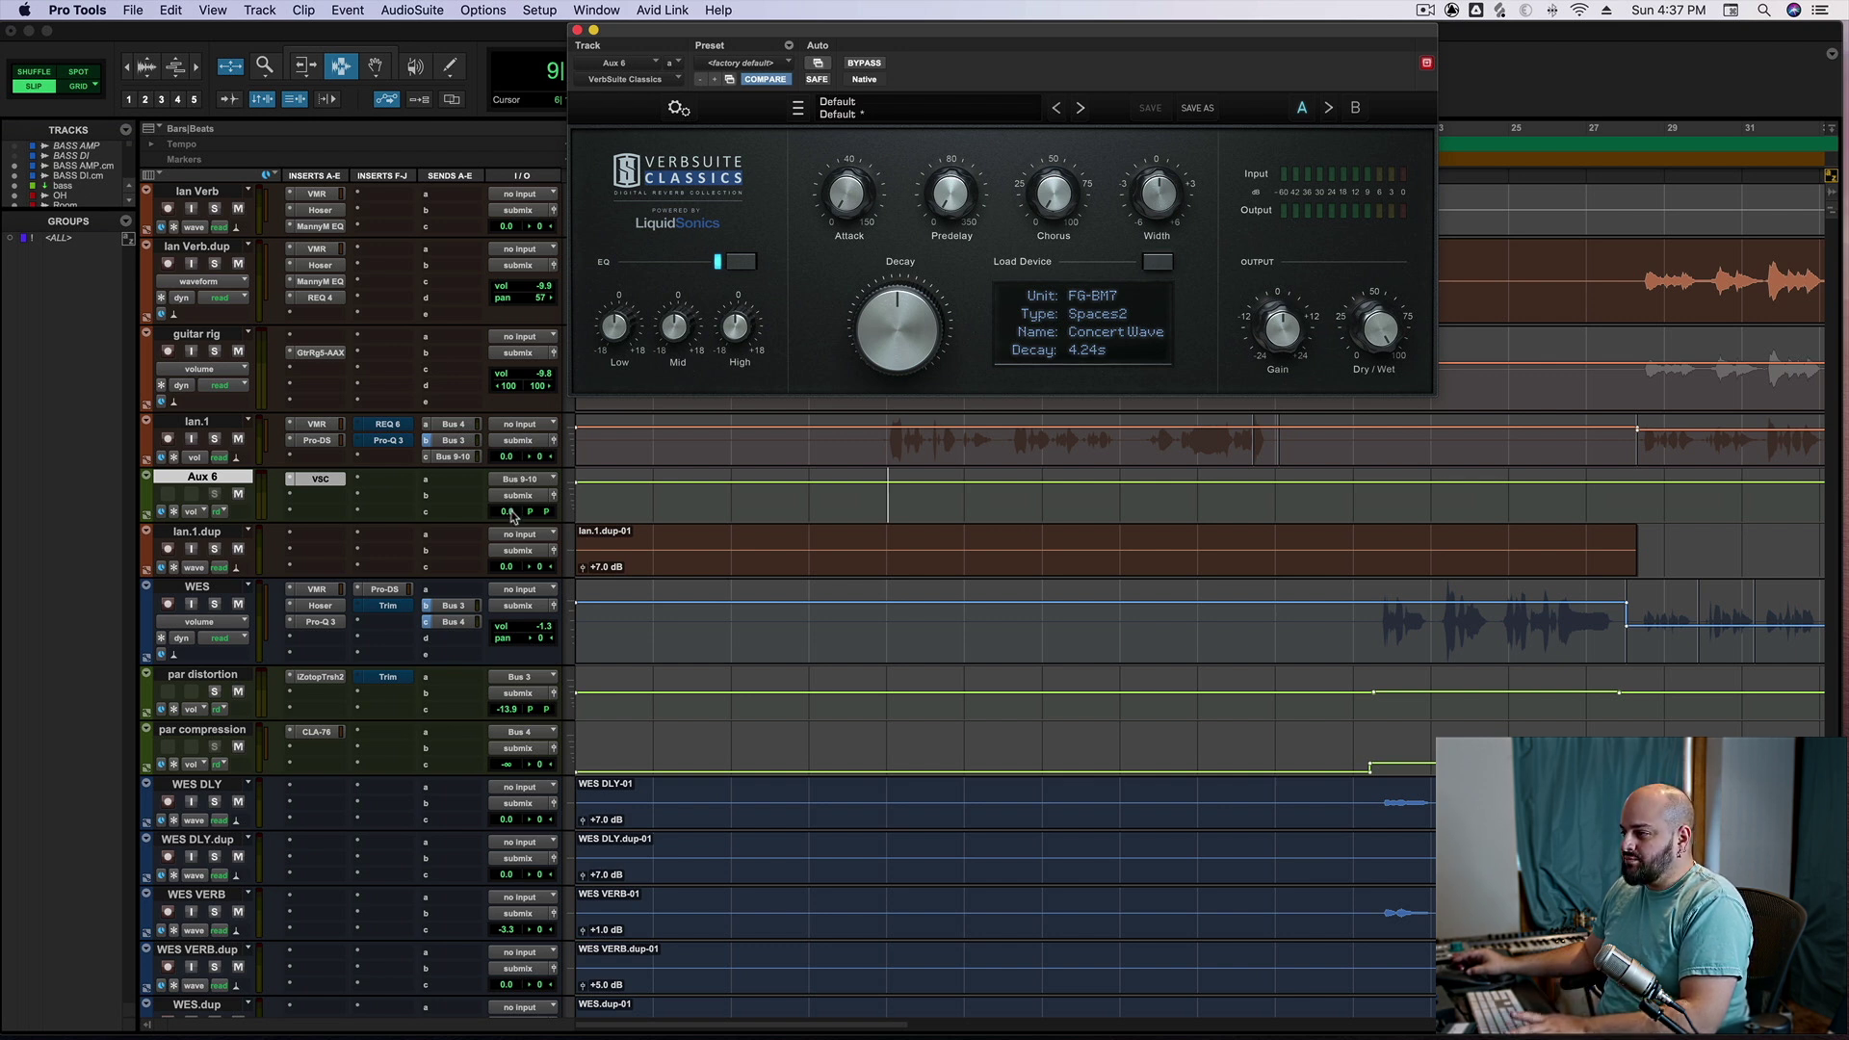
key("space")
left_click_drag(511, 517, 513, 497)
key("space")
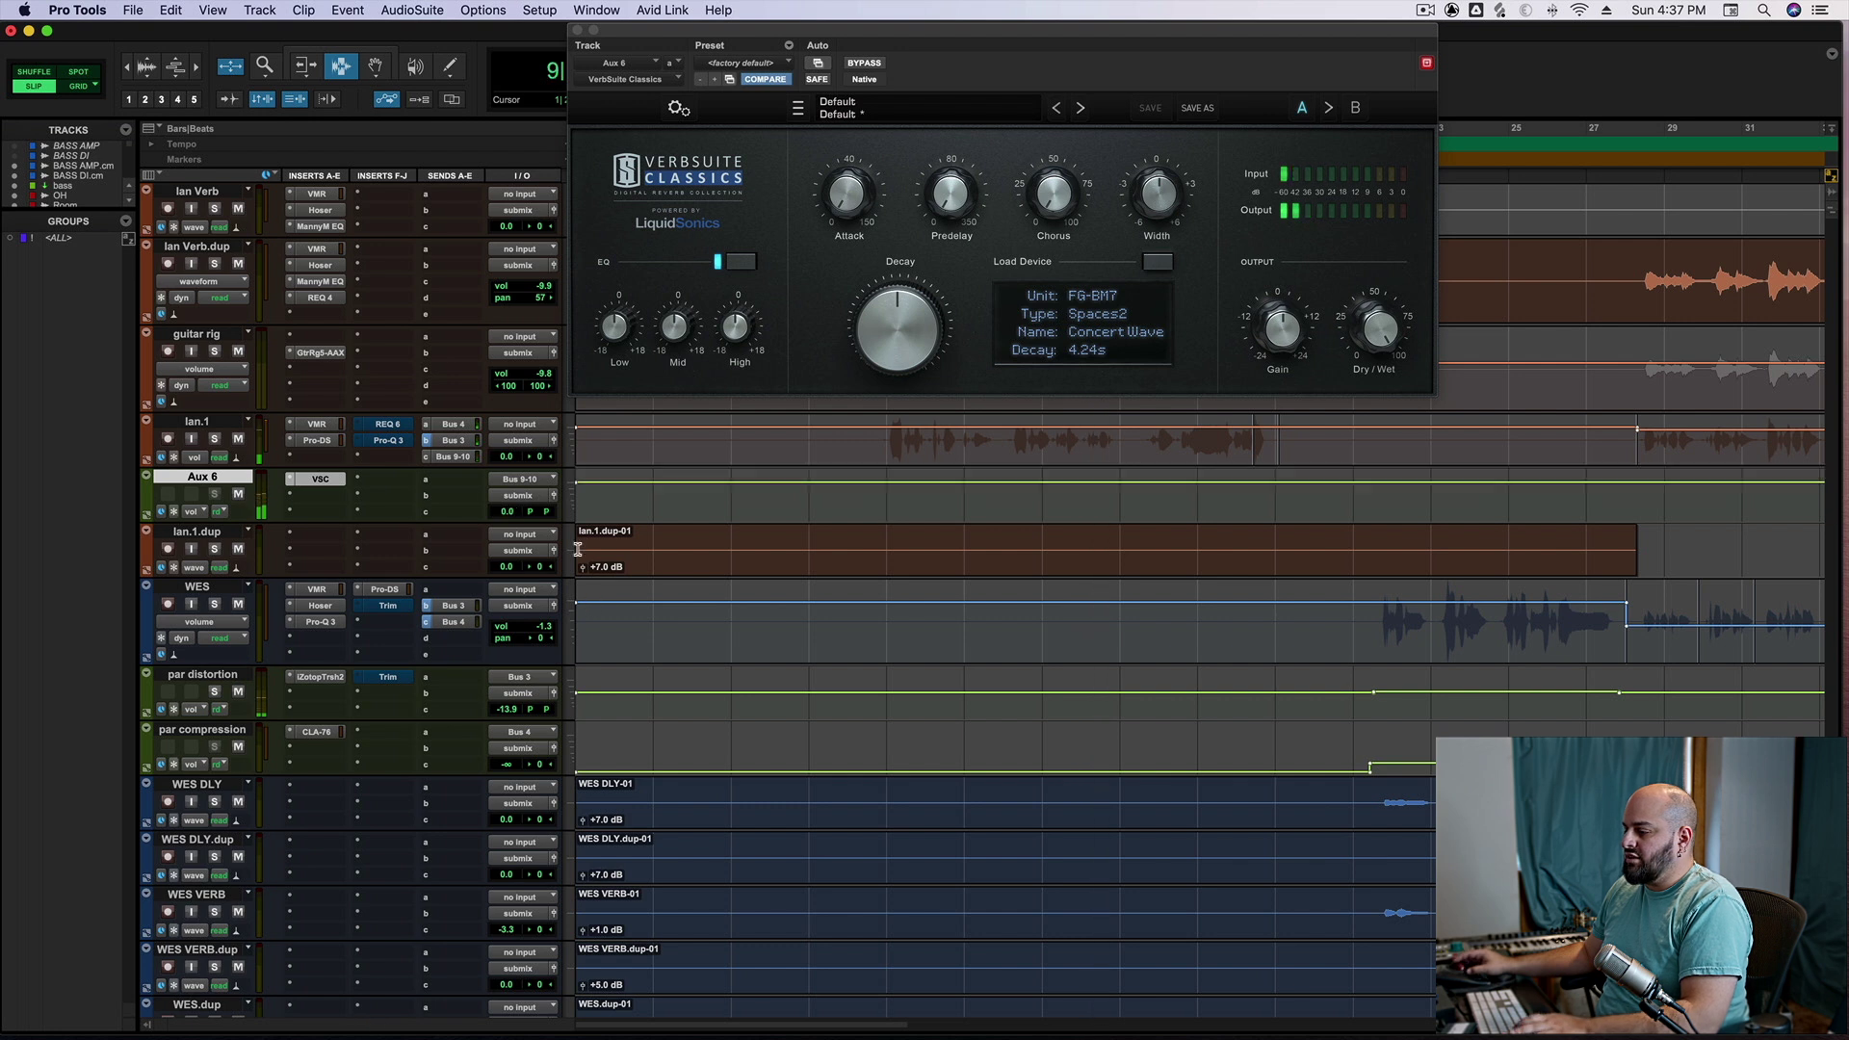
Mute and unmute the Aux 6 reverb return for comparison and close the VerbSuite Classics plug-in
left_click(237, 494)
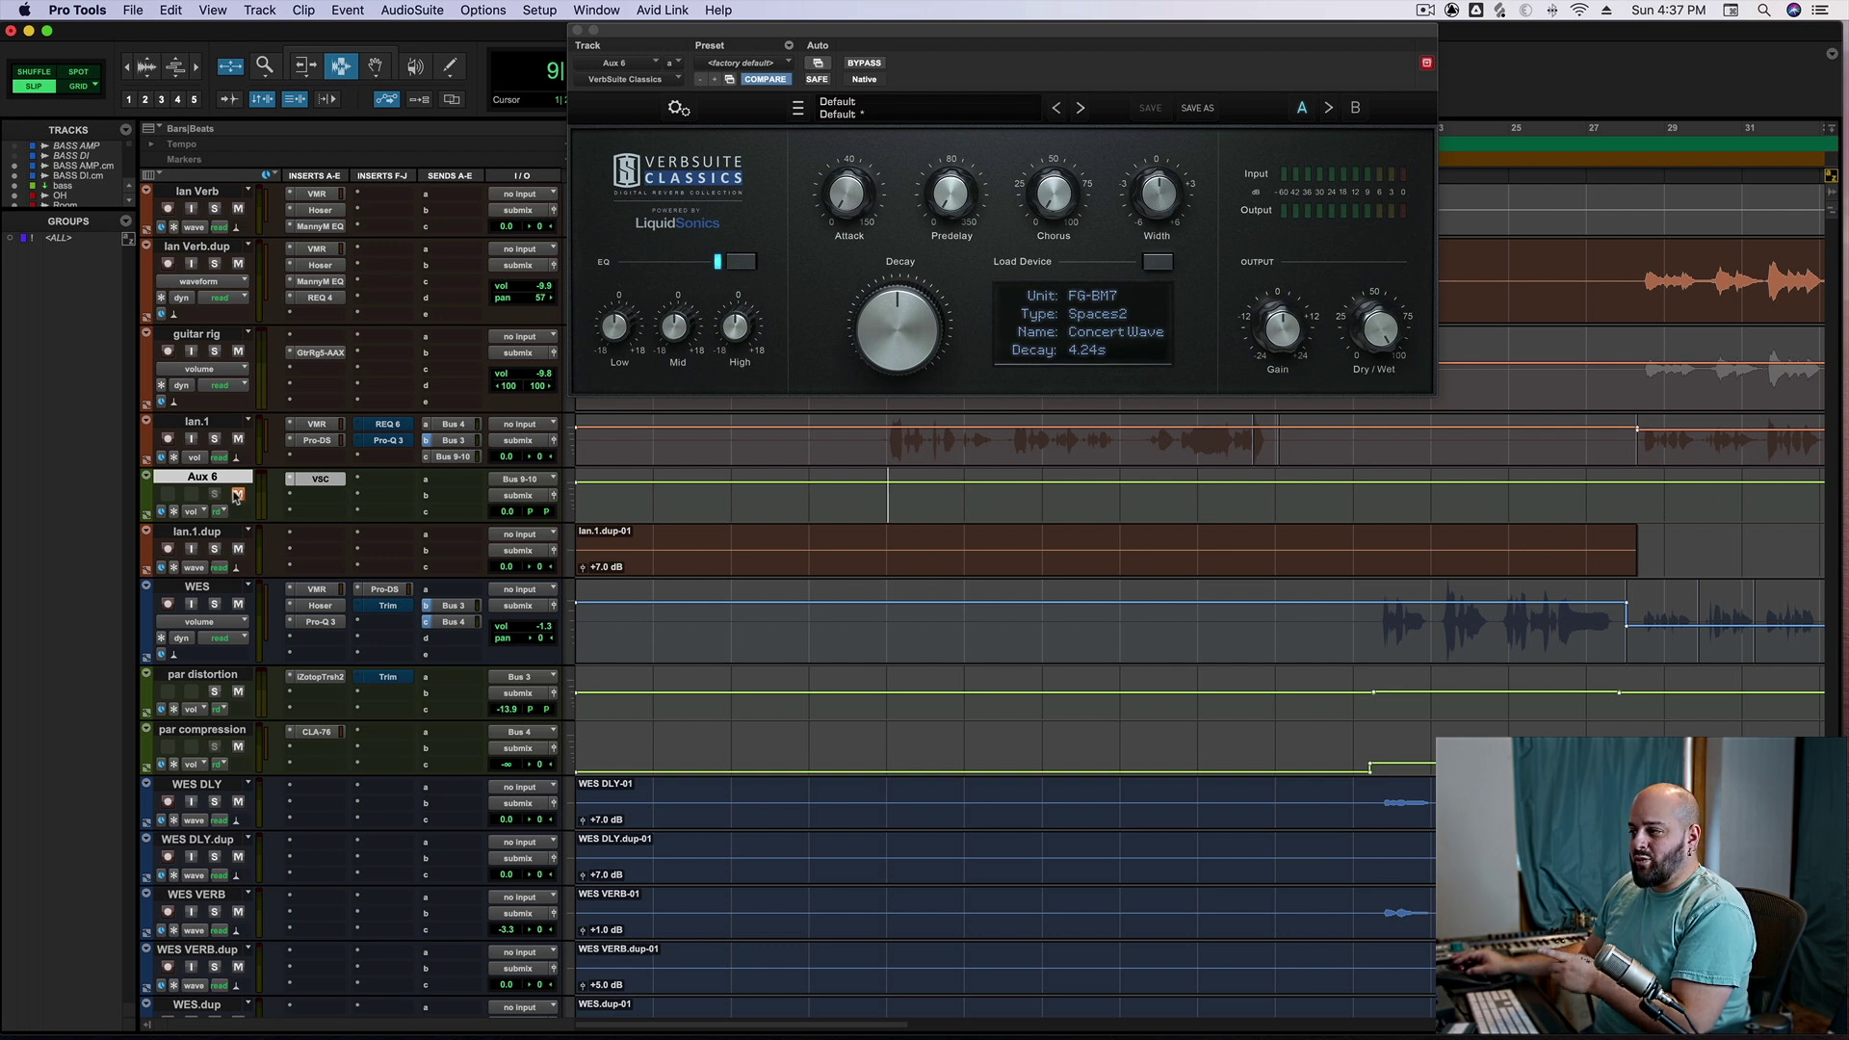
left_click(237, 494)
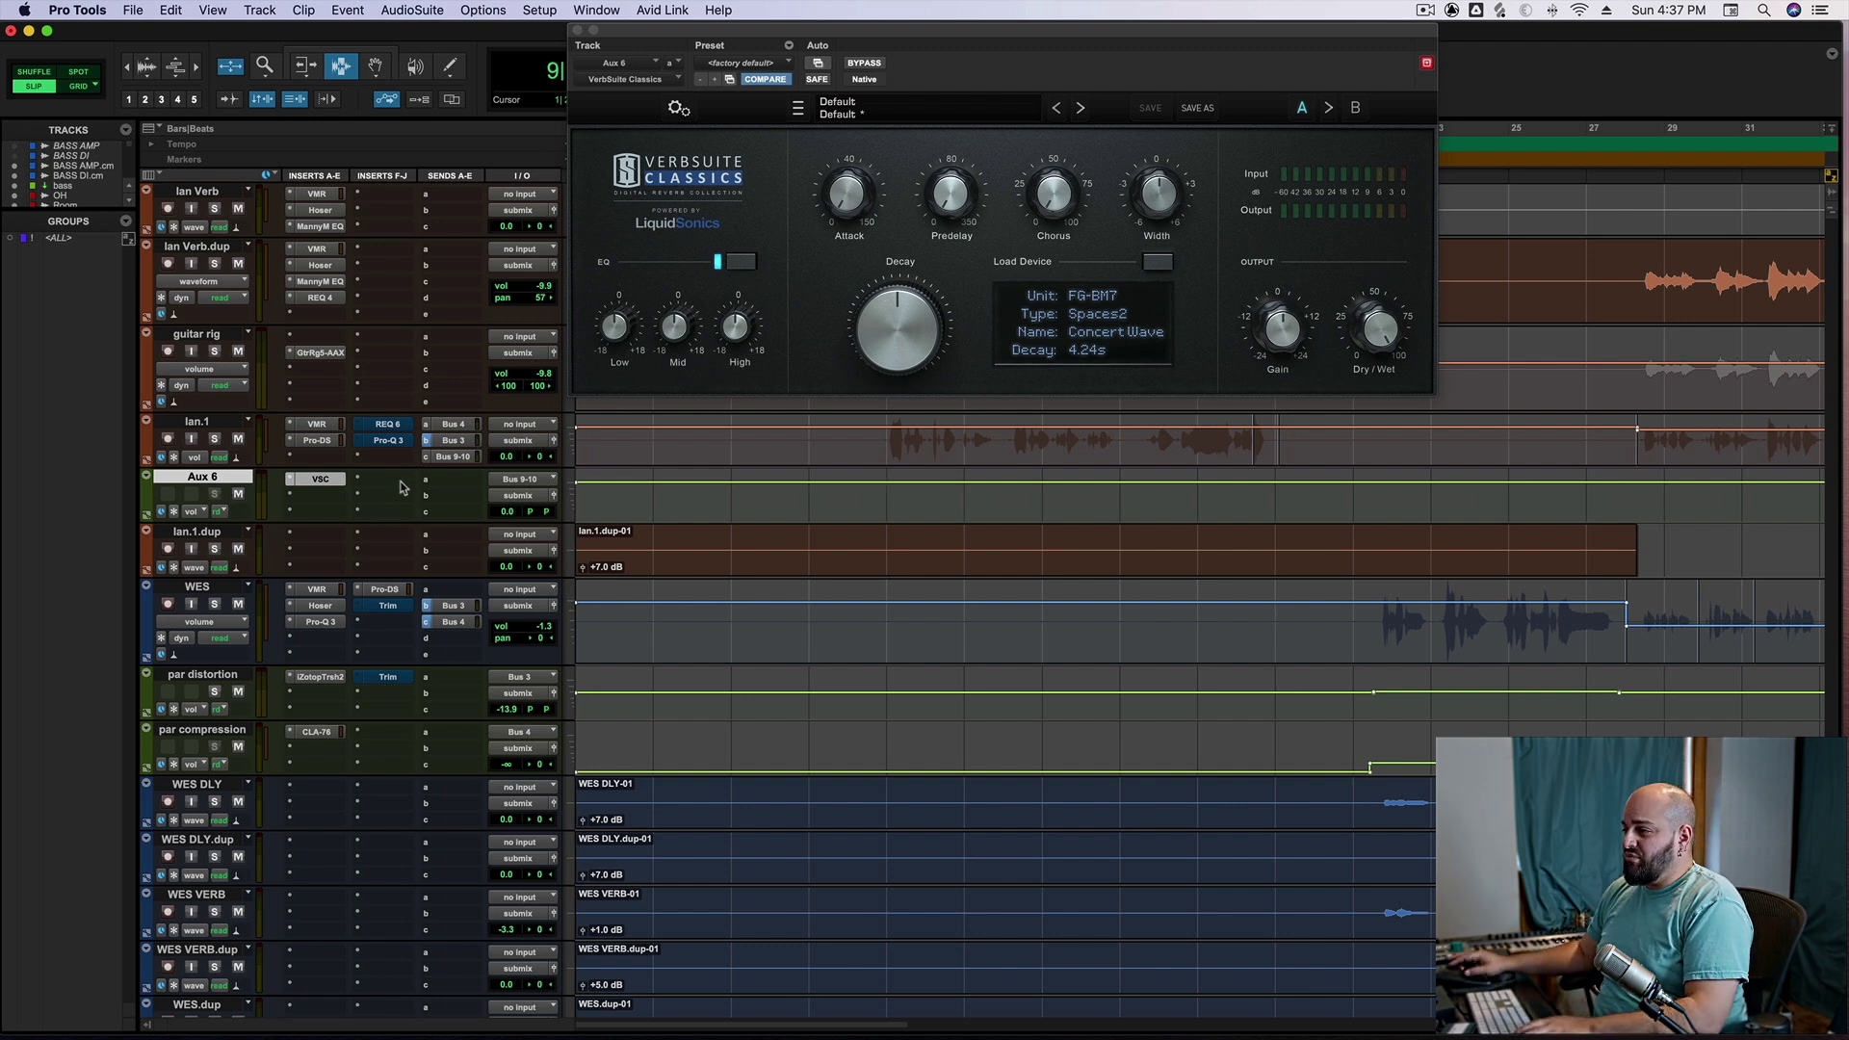
left_click(578, 30)
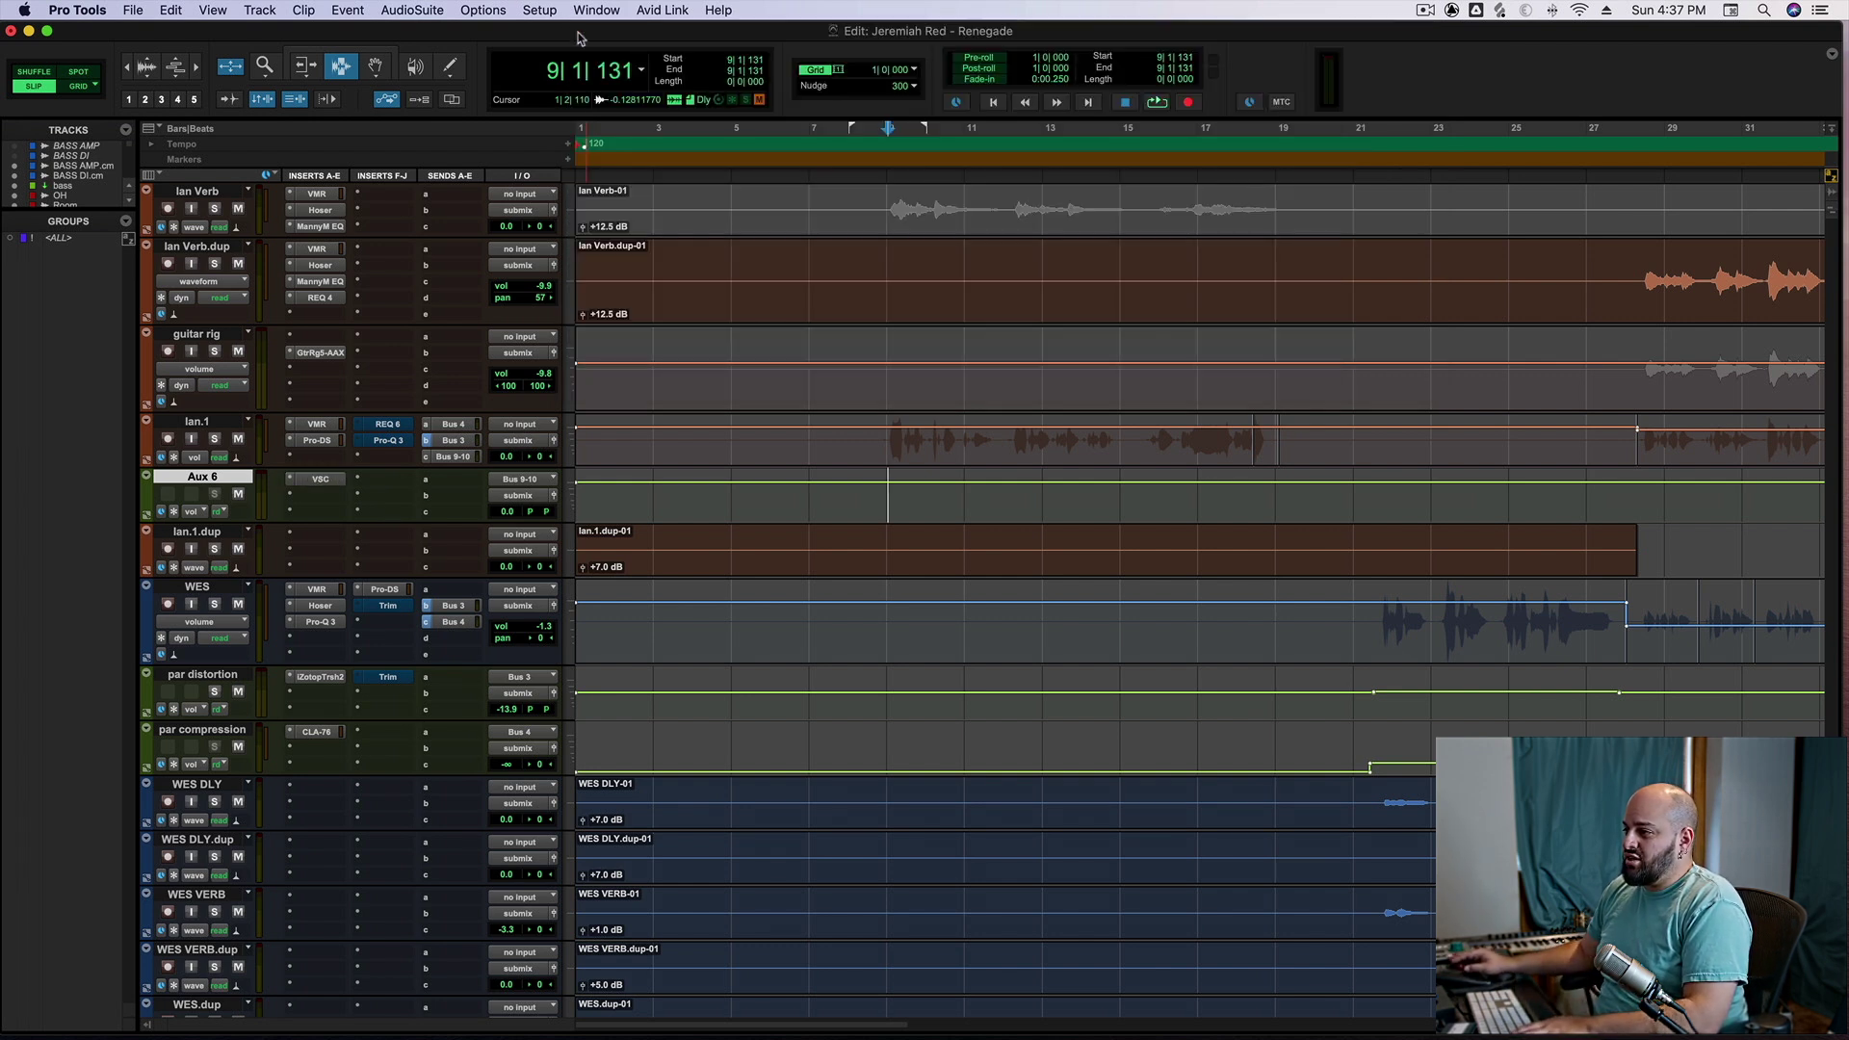
Open the Virtual Mix Rack on Ian.1, bypass it and play the vocal from bar 9
left_click(326, 426)
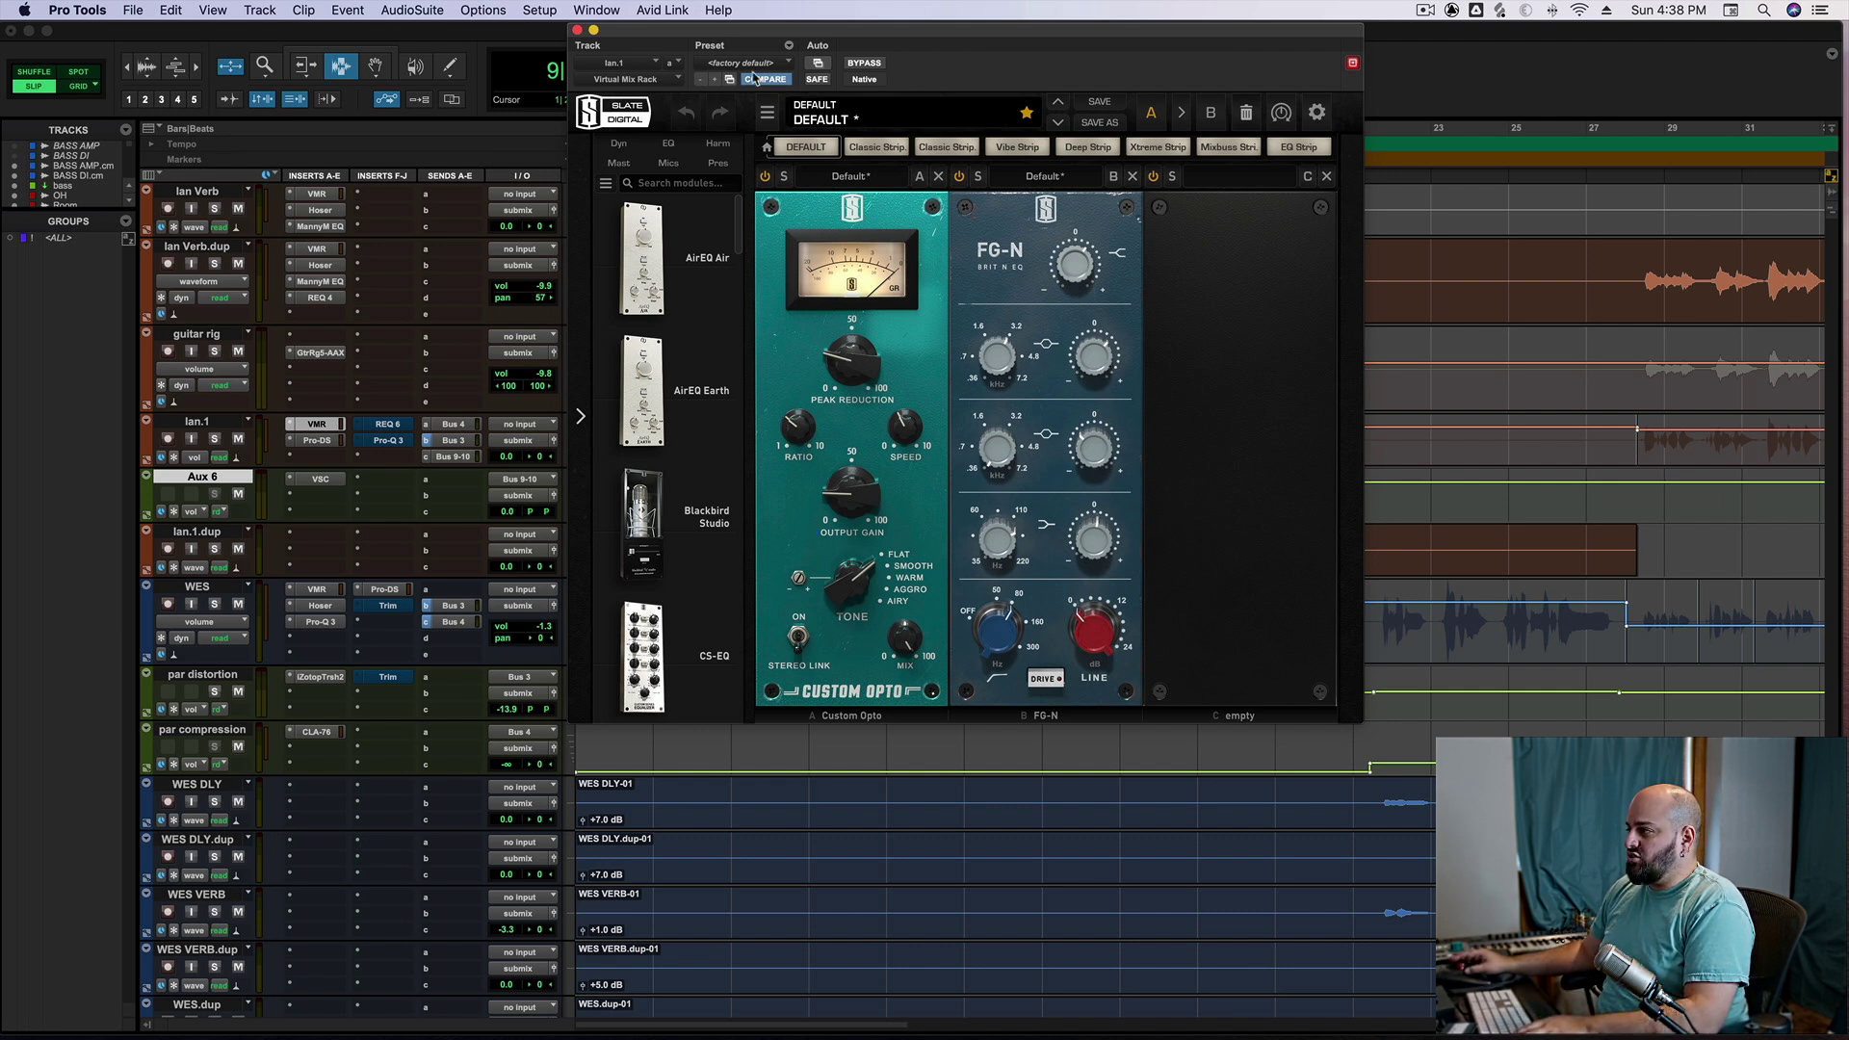
left_click(865, 63)
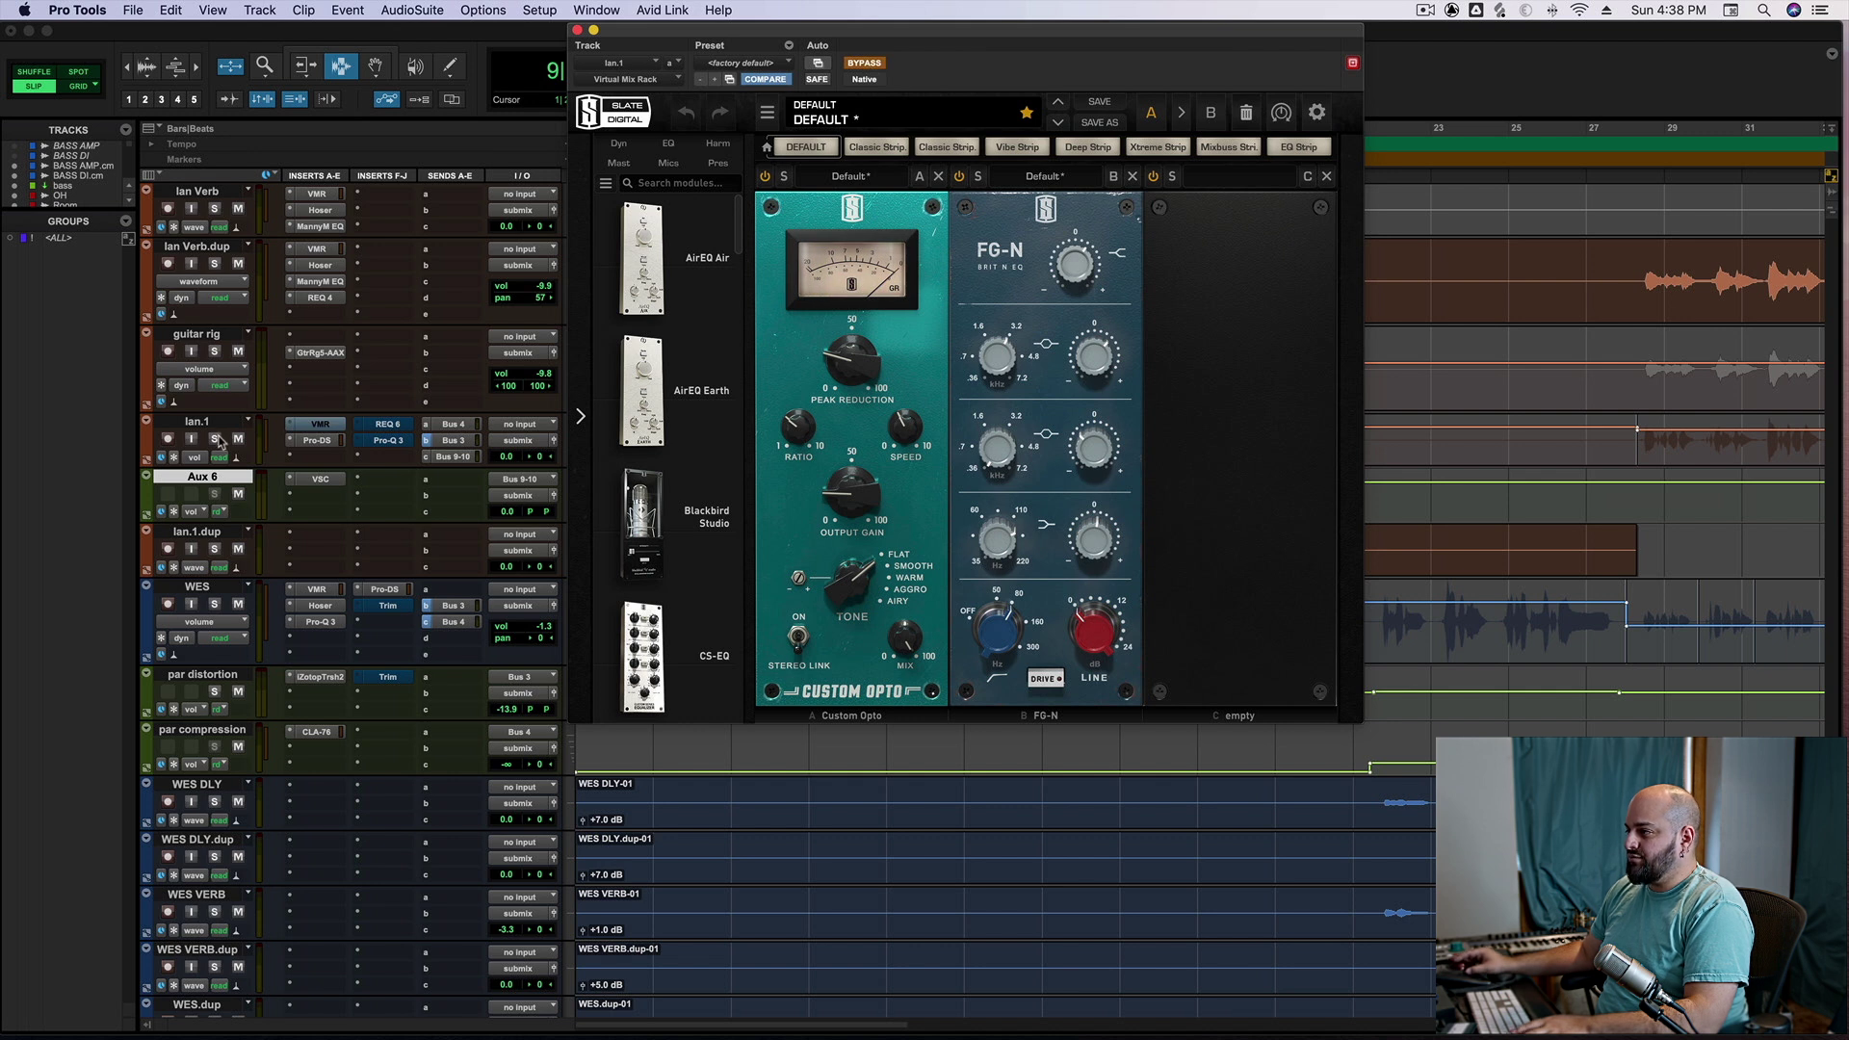
key("space")
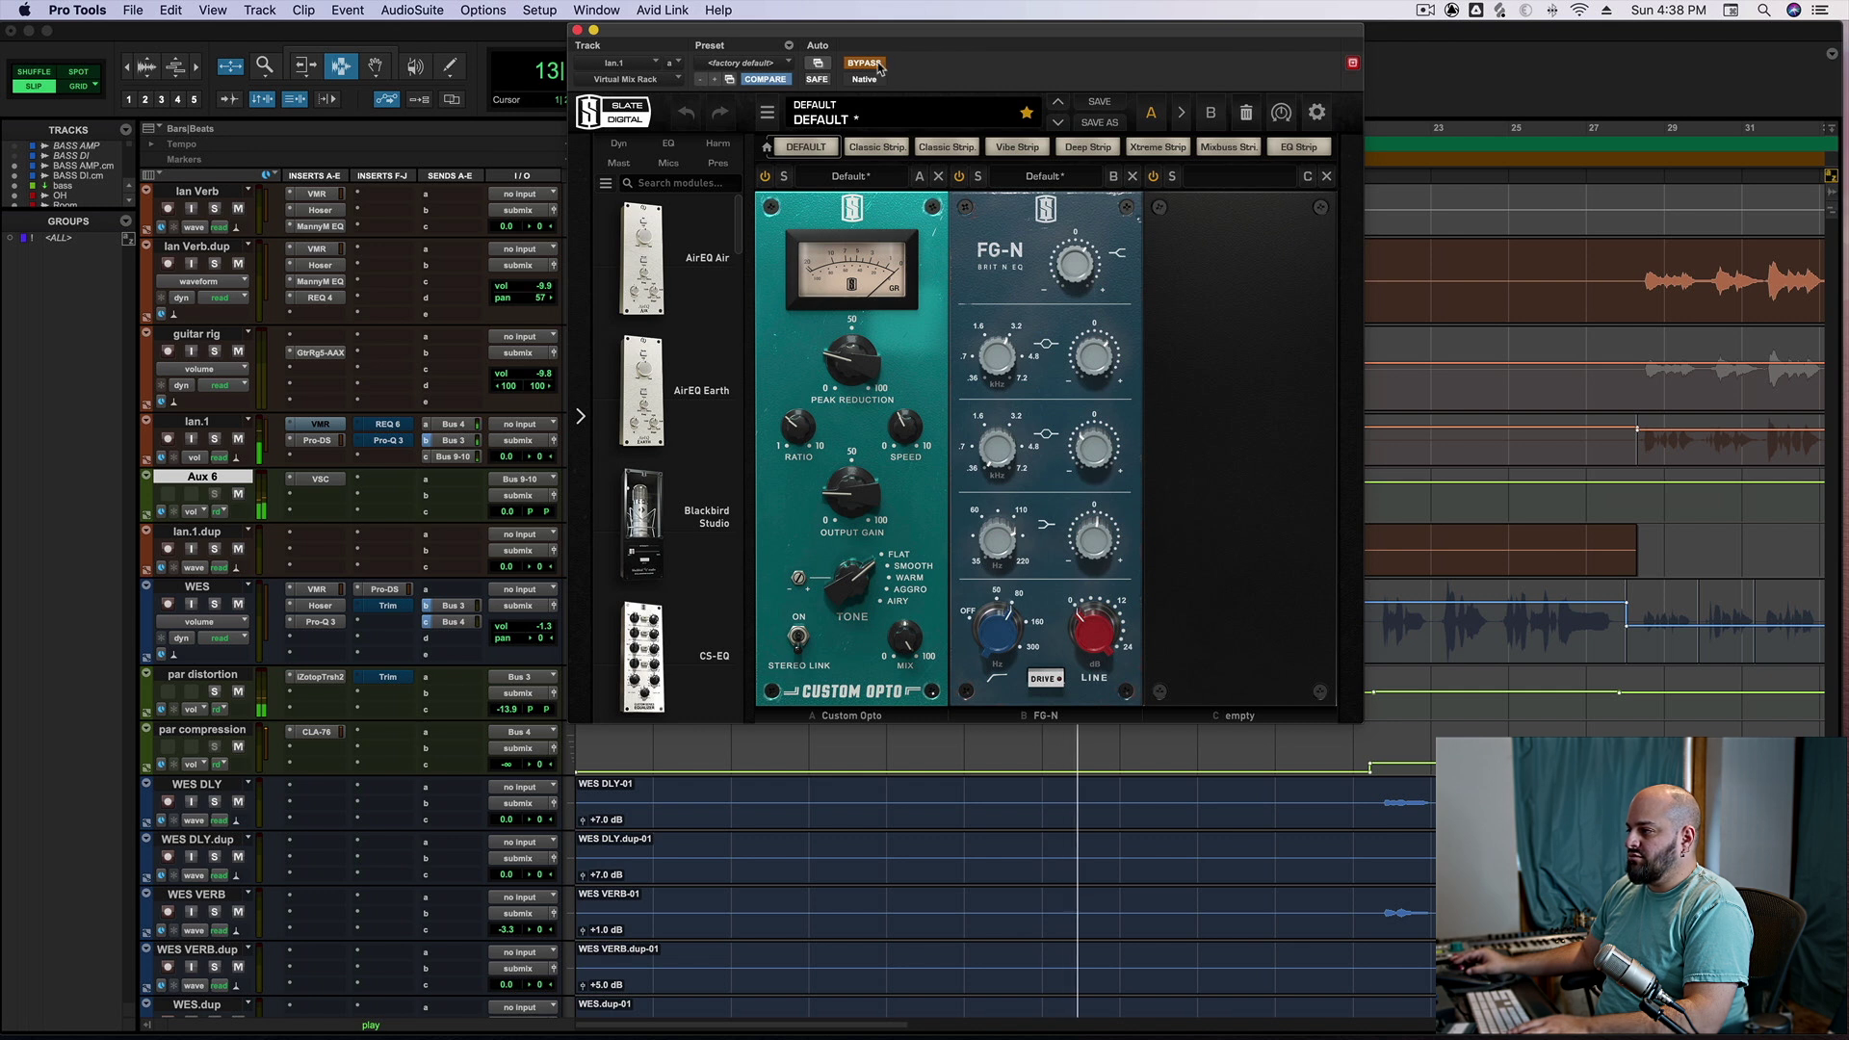
key("space")
Re-enable the Virtual Mix Rack on Ian.1, replay the vocal from bar 9 for comparison and close the plug-in
left_click(238, 495)
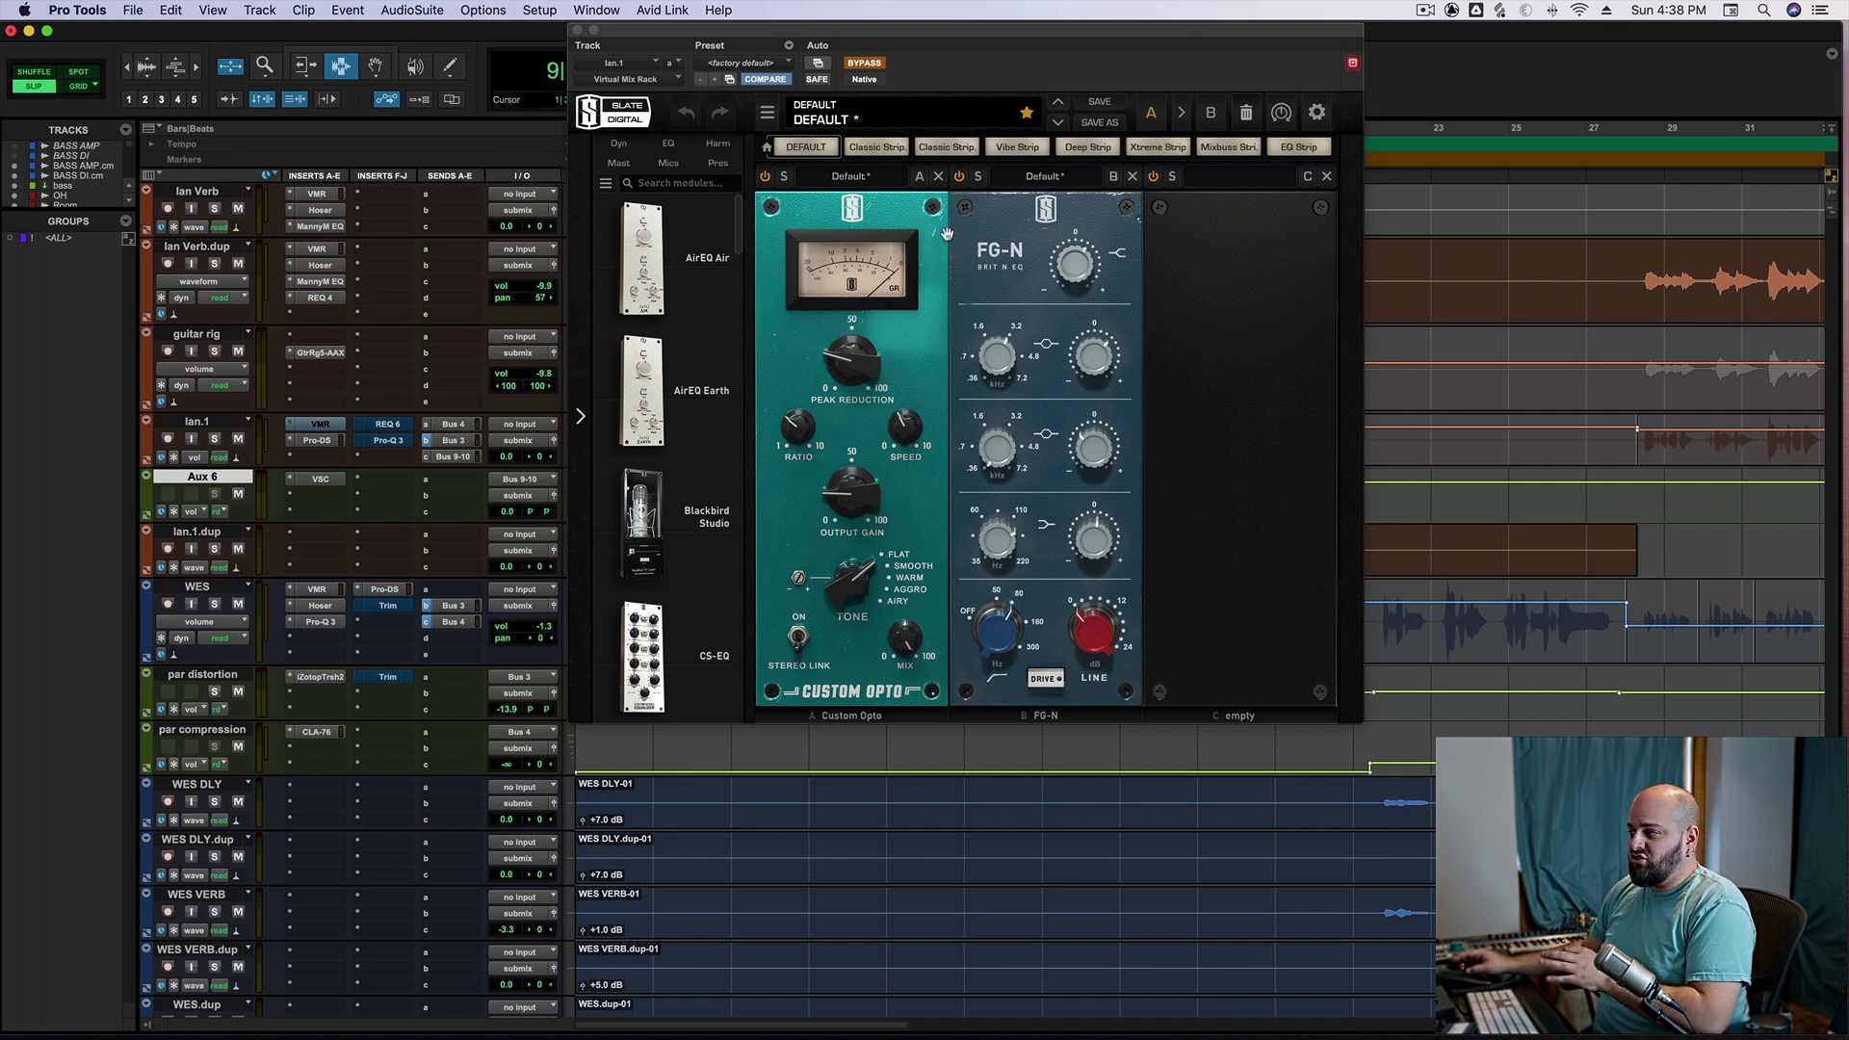
left_click(863, 64)
key("space")
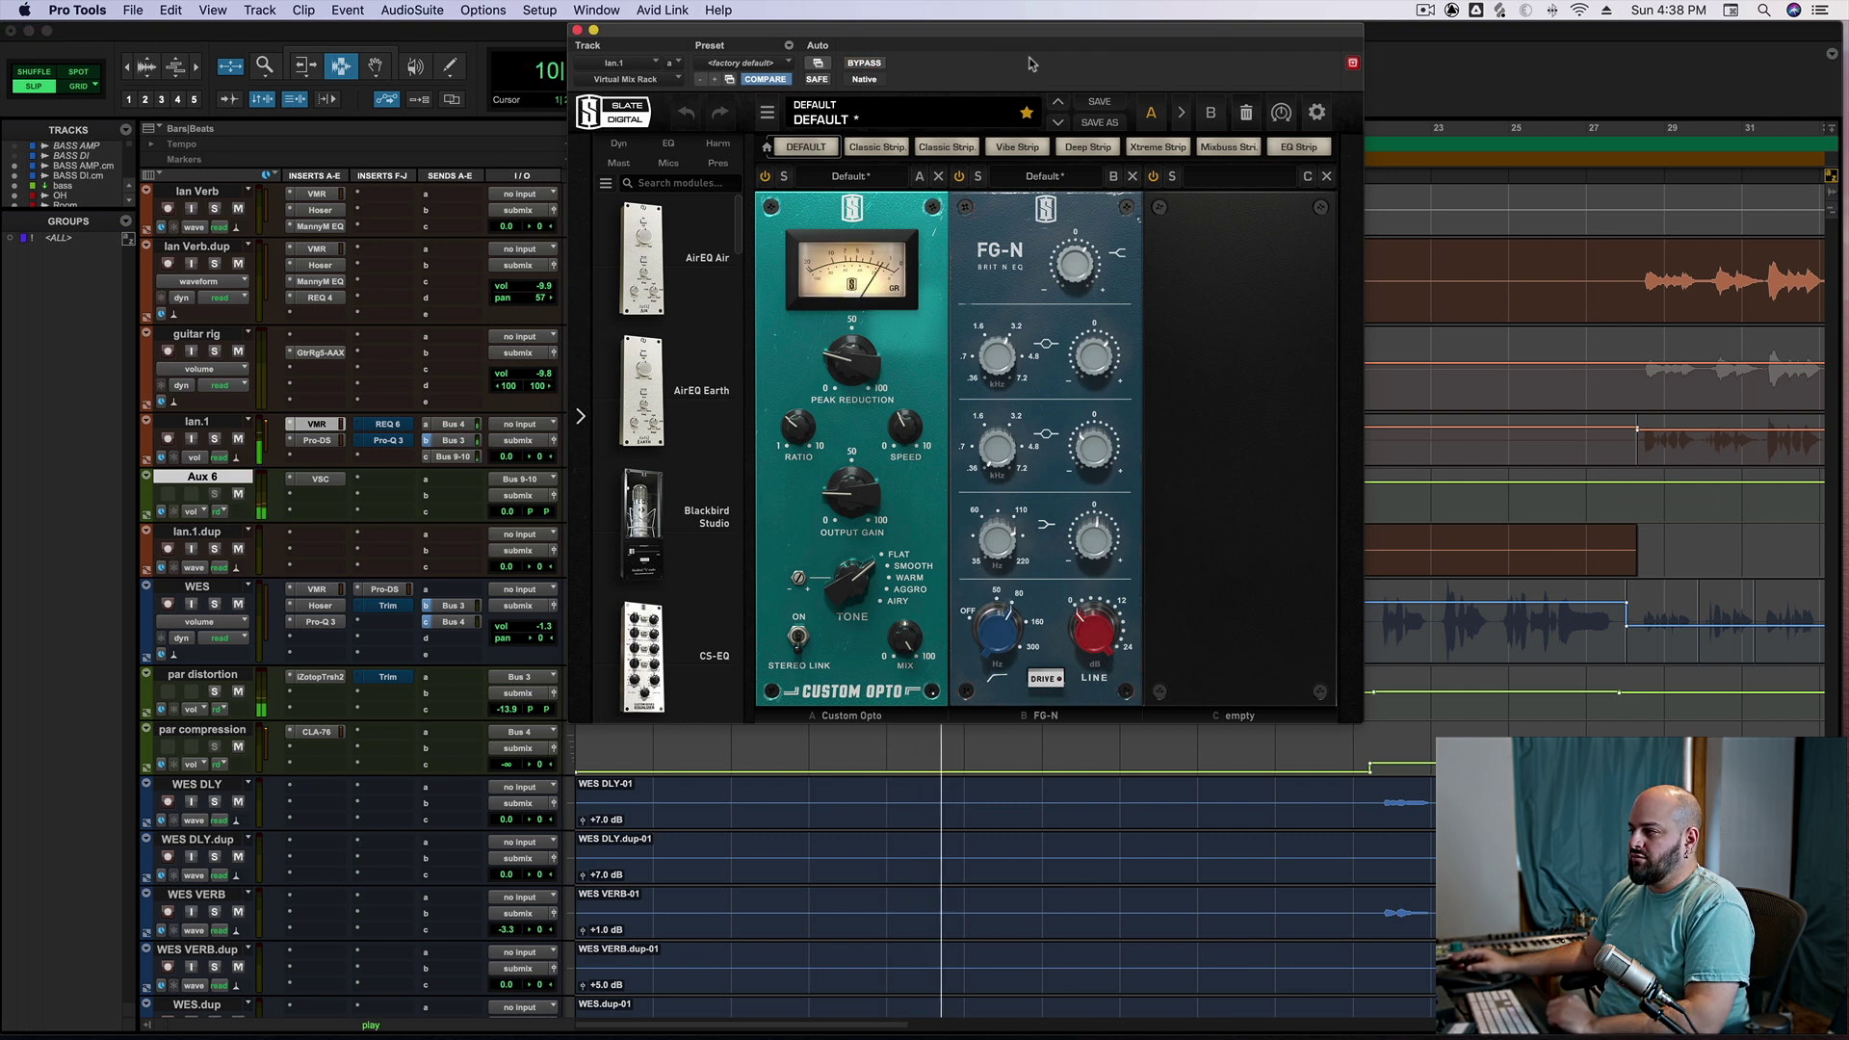
left_click(577, 30)
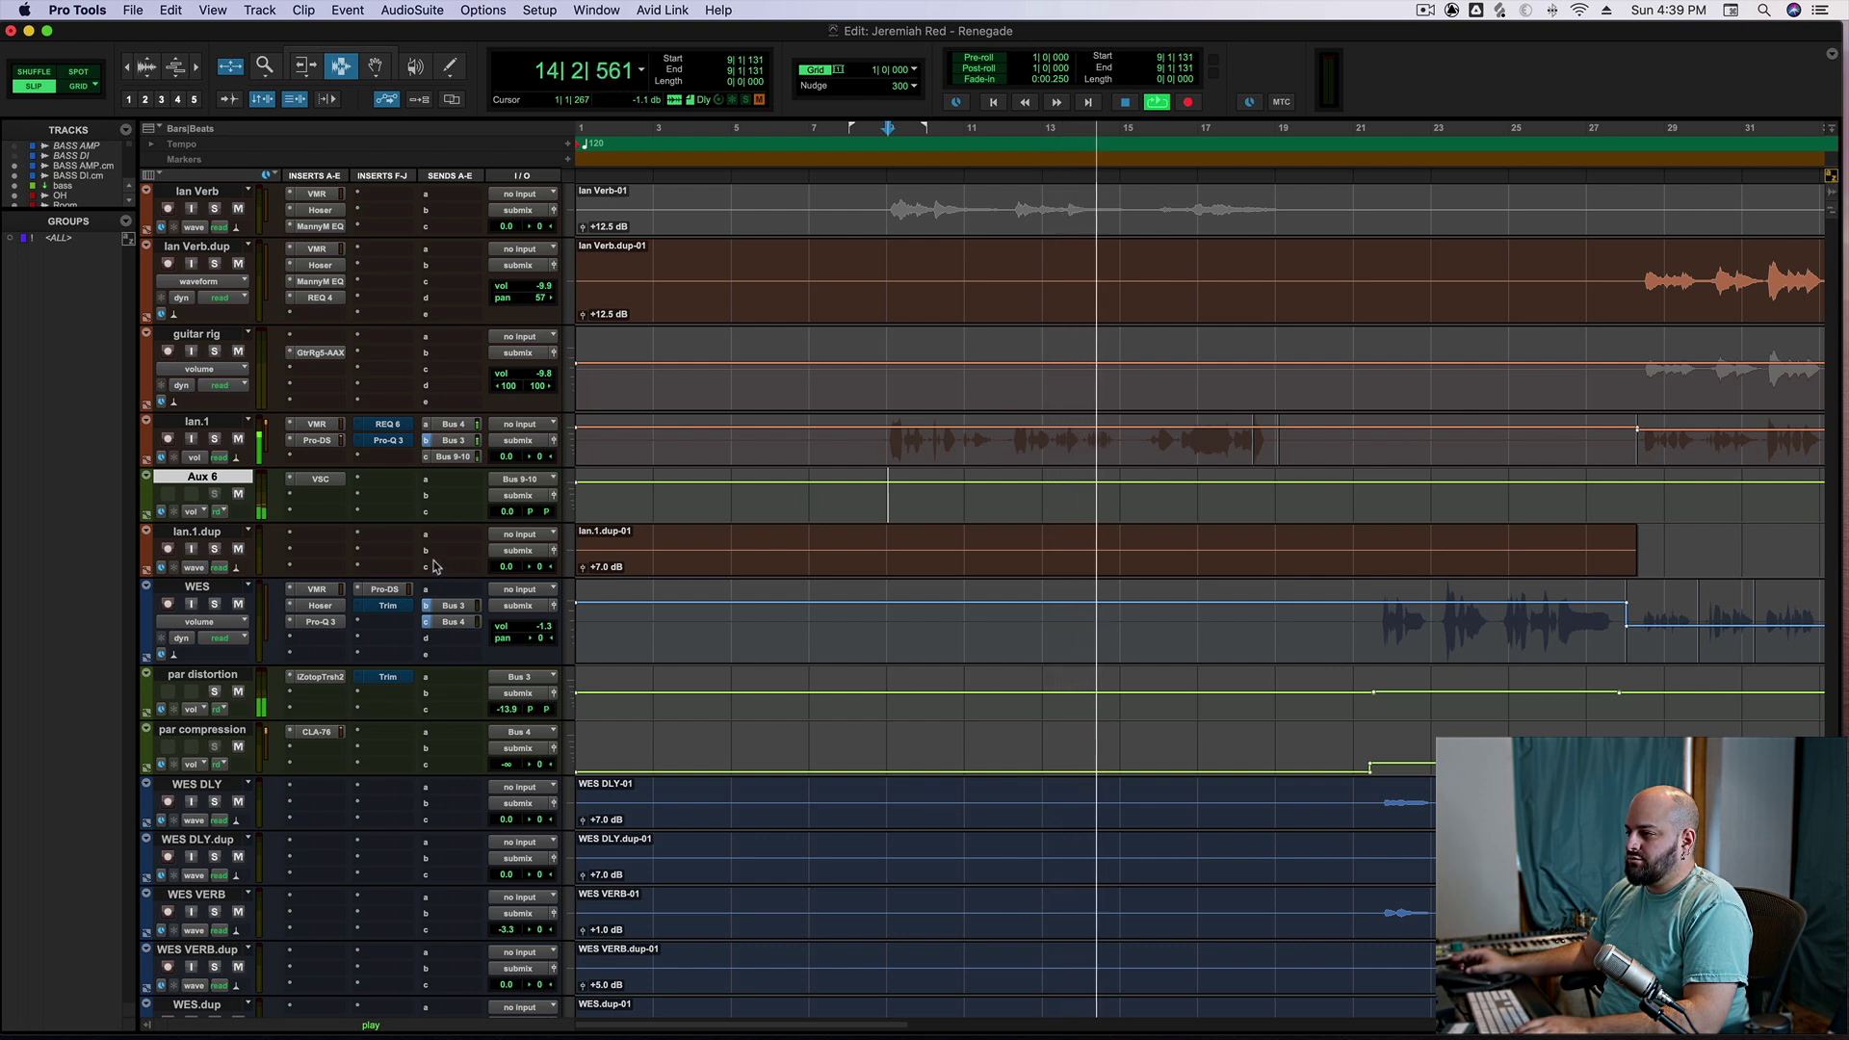
key("space")
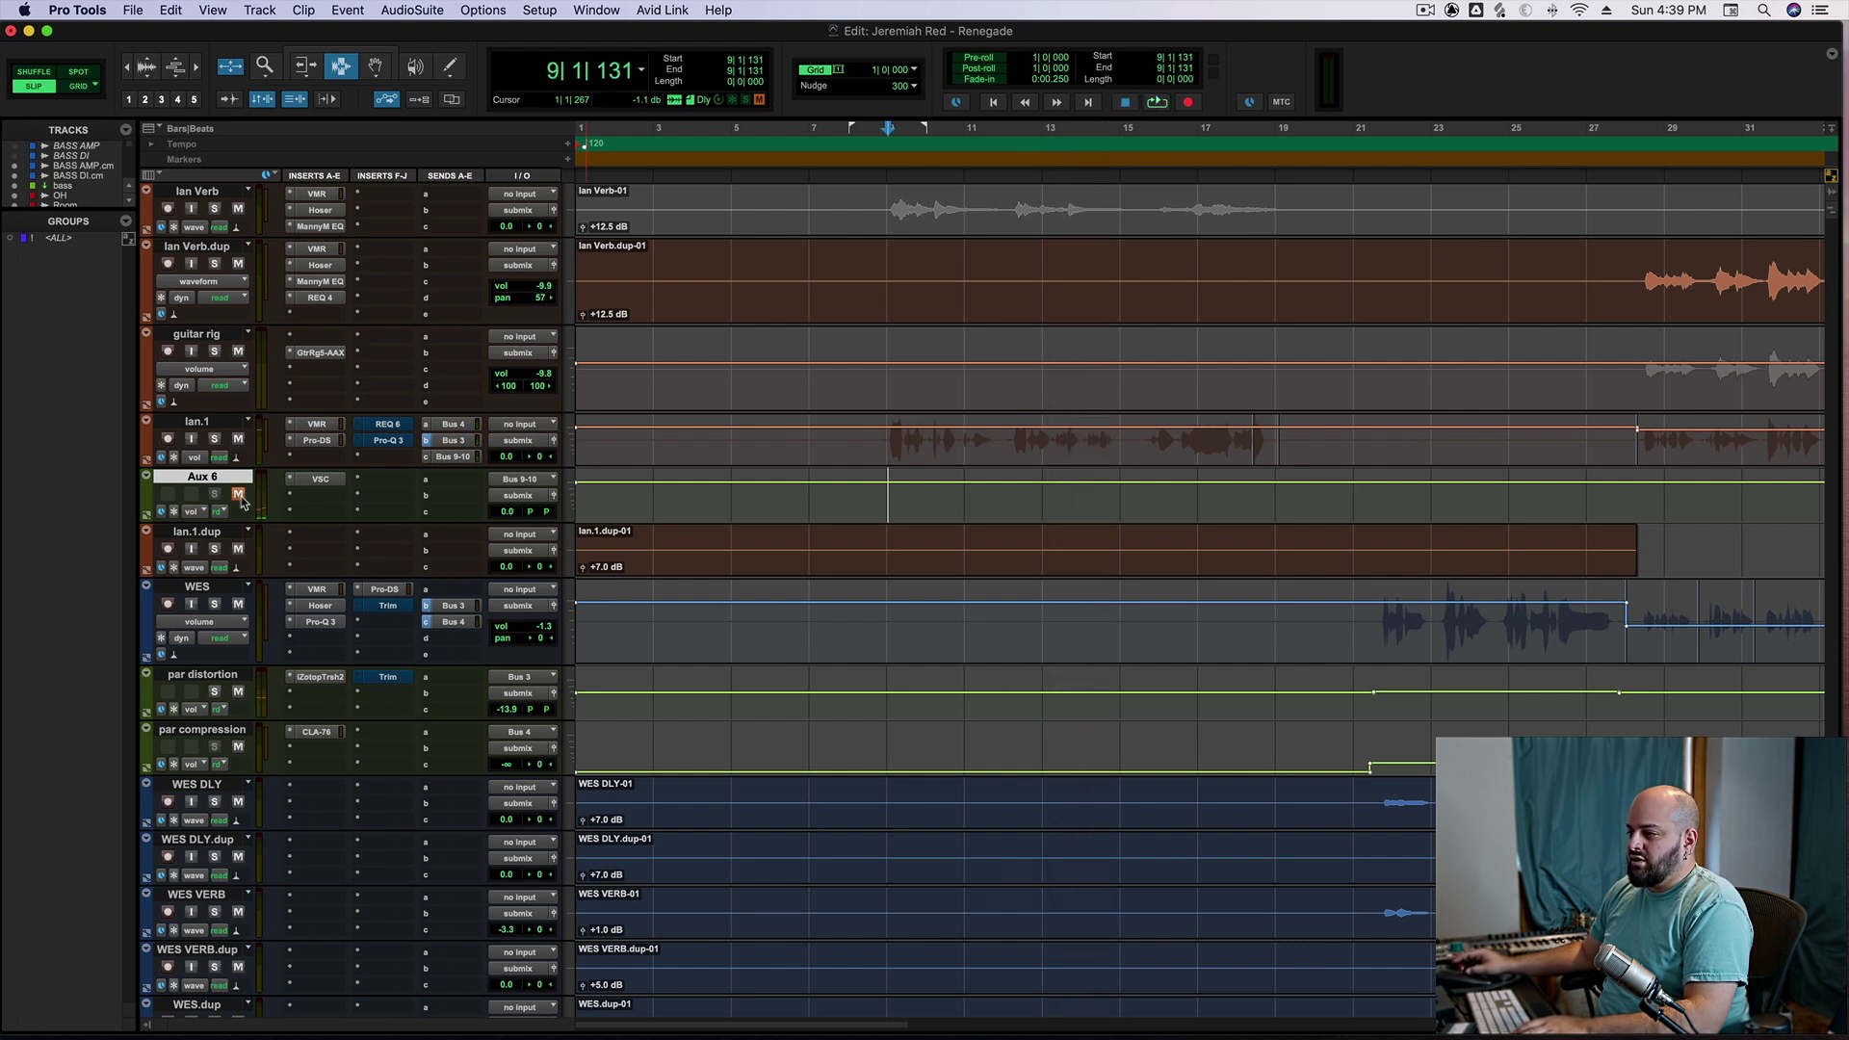
Audition the par distortion return from bar 9 with its Trim active and Ian.1 and Aux 6 muted, and unmute both tracks
left_click(239, 440)
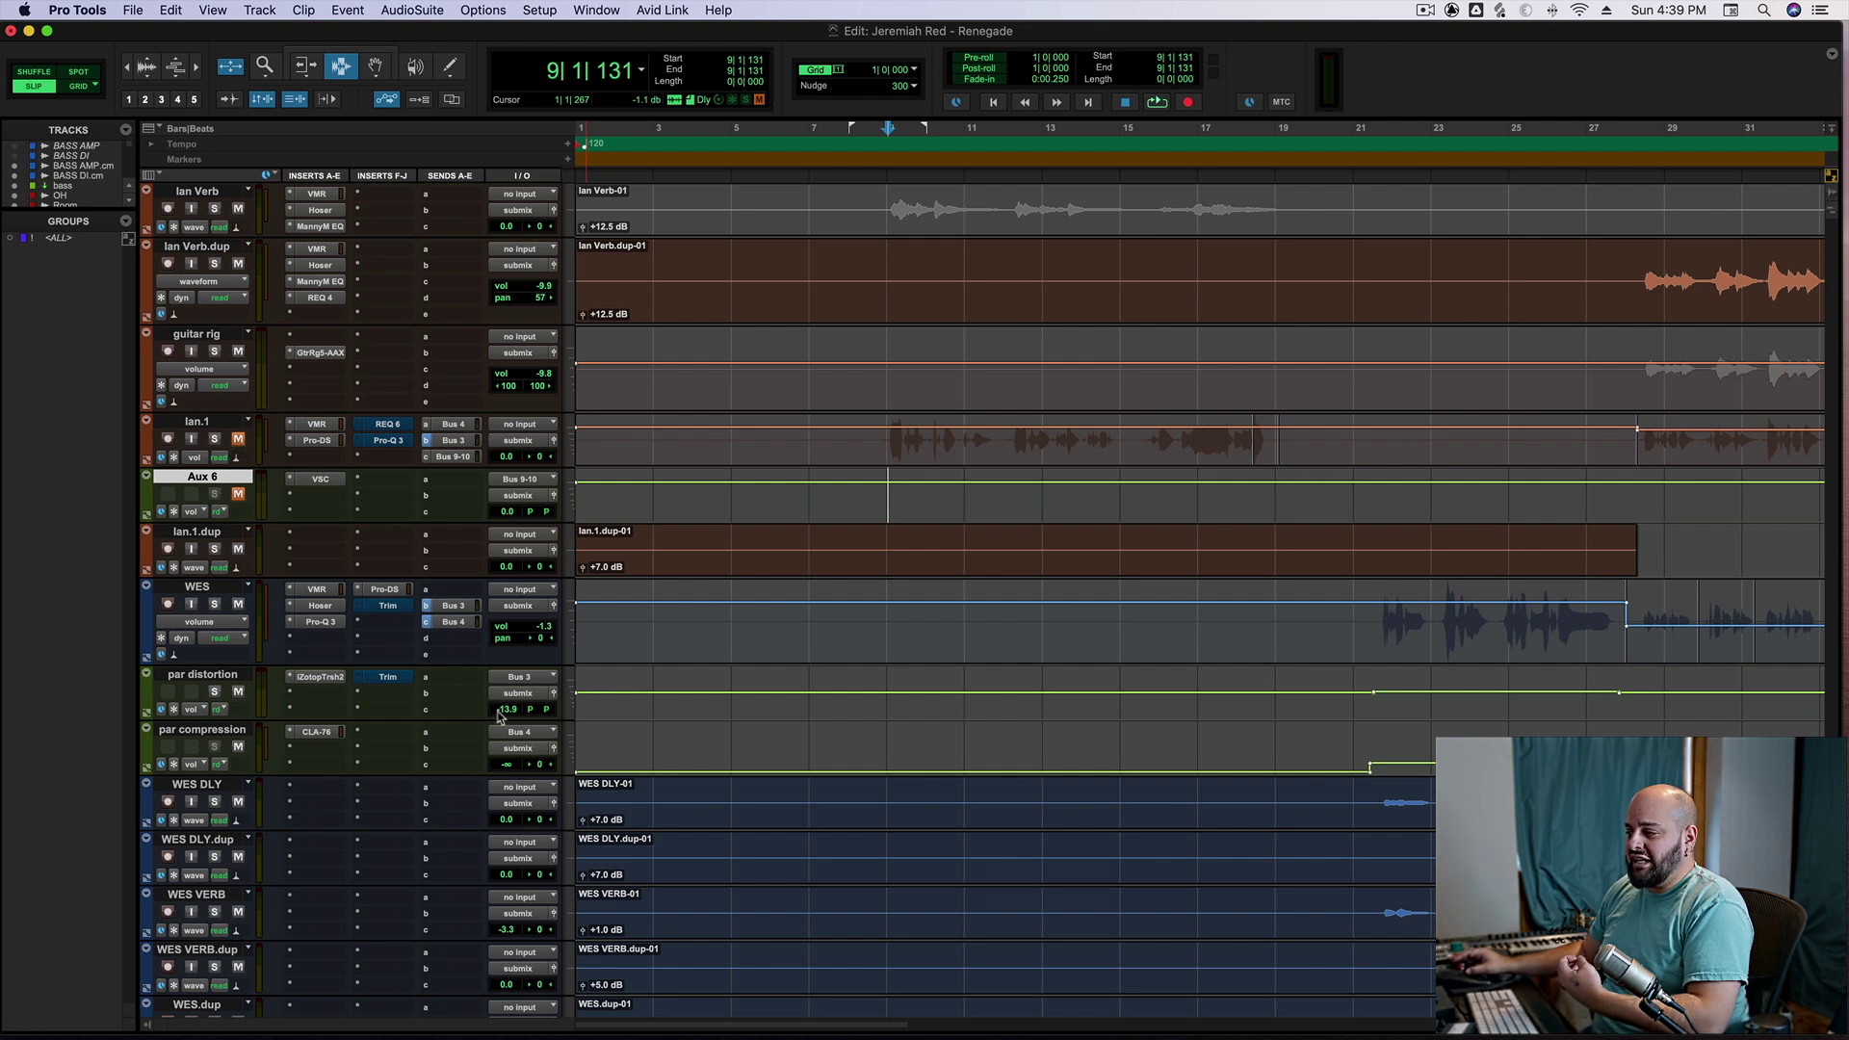
left_click(395, 679, "super")
key("space")
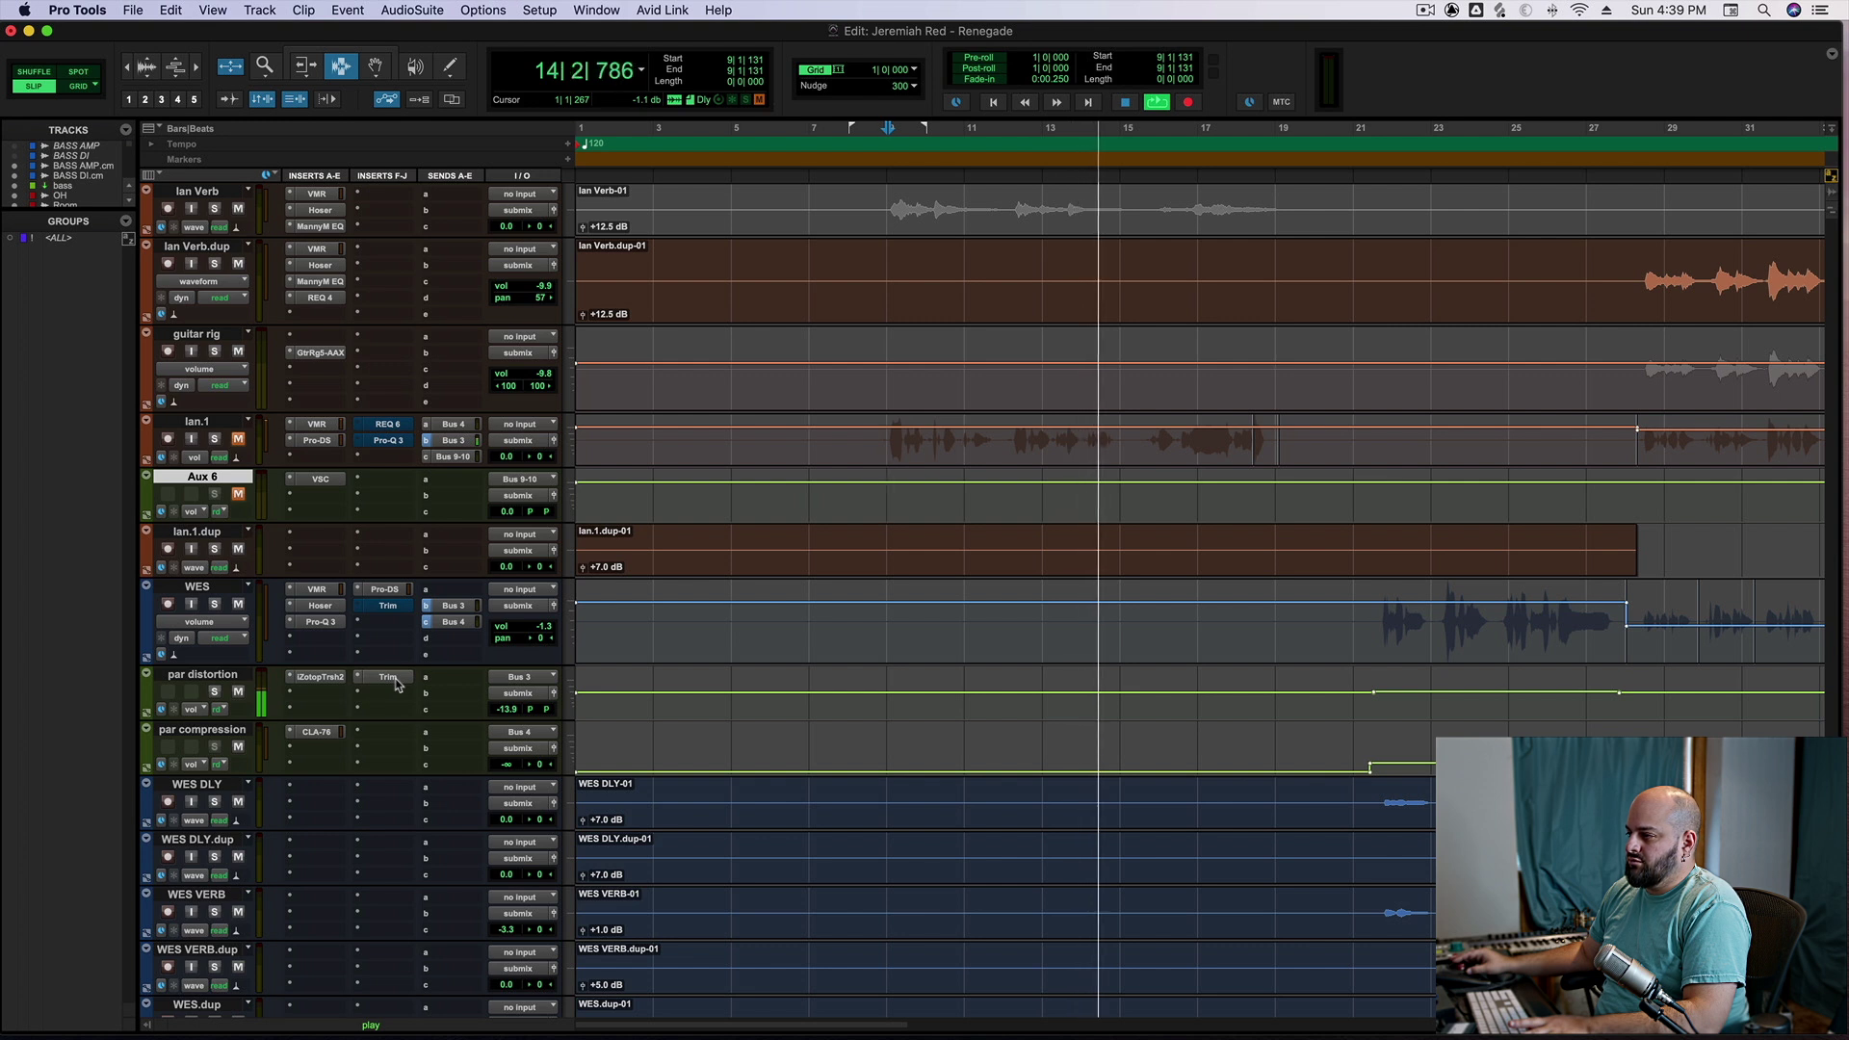
key("space")
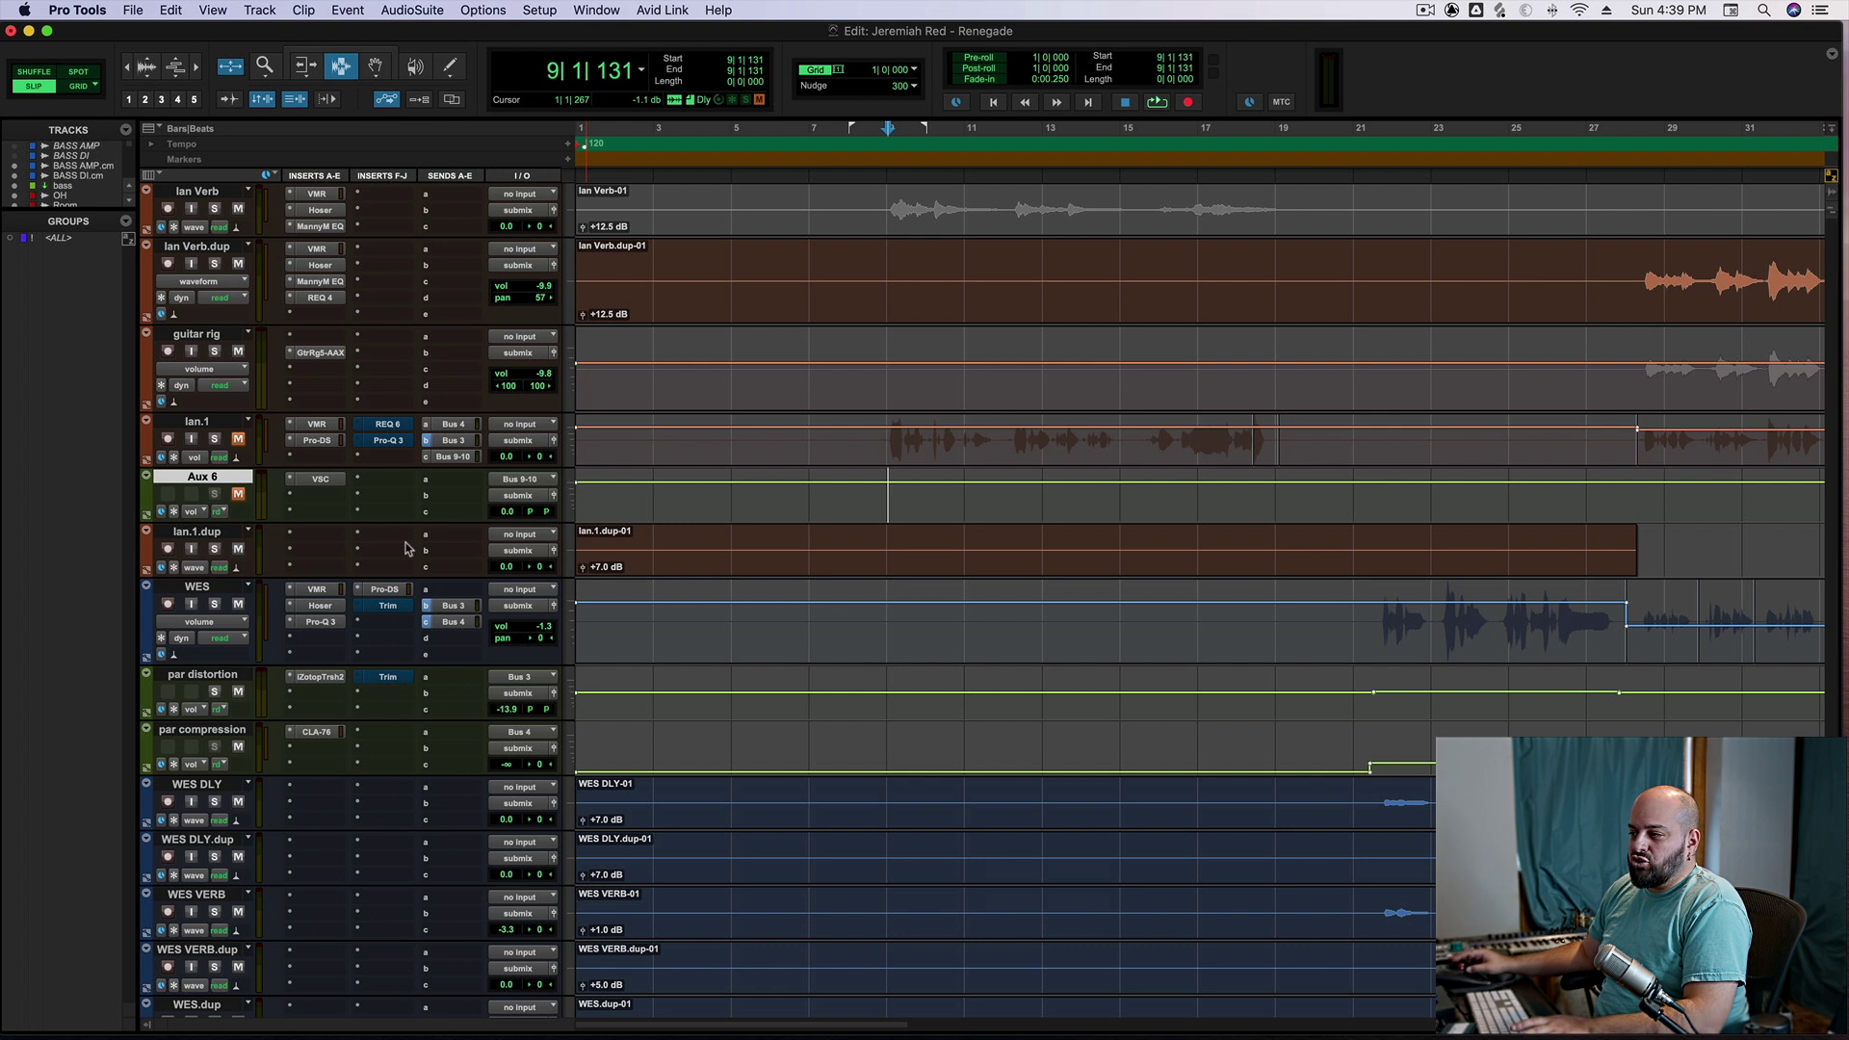
left_click(238, 440)
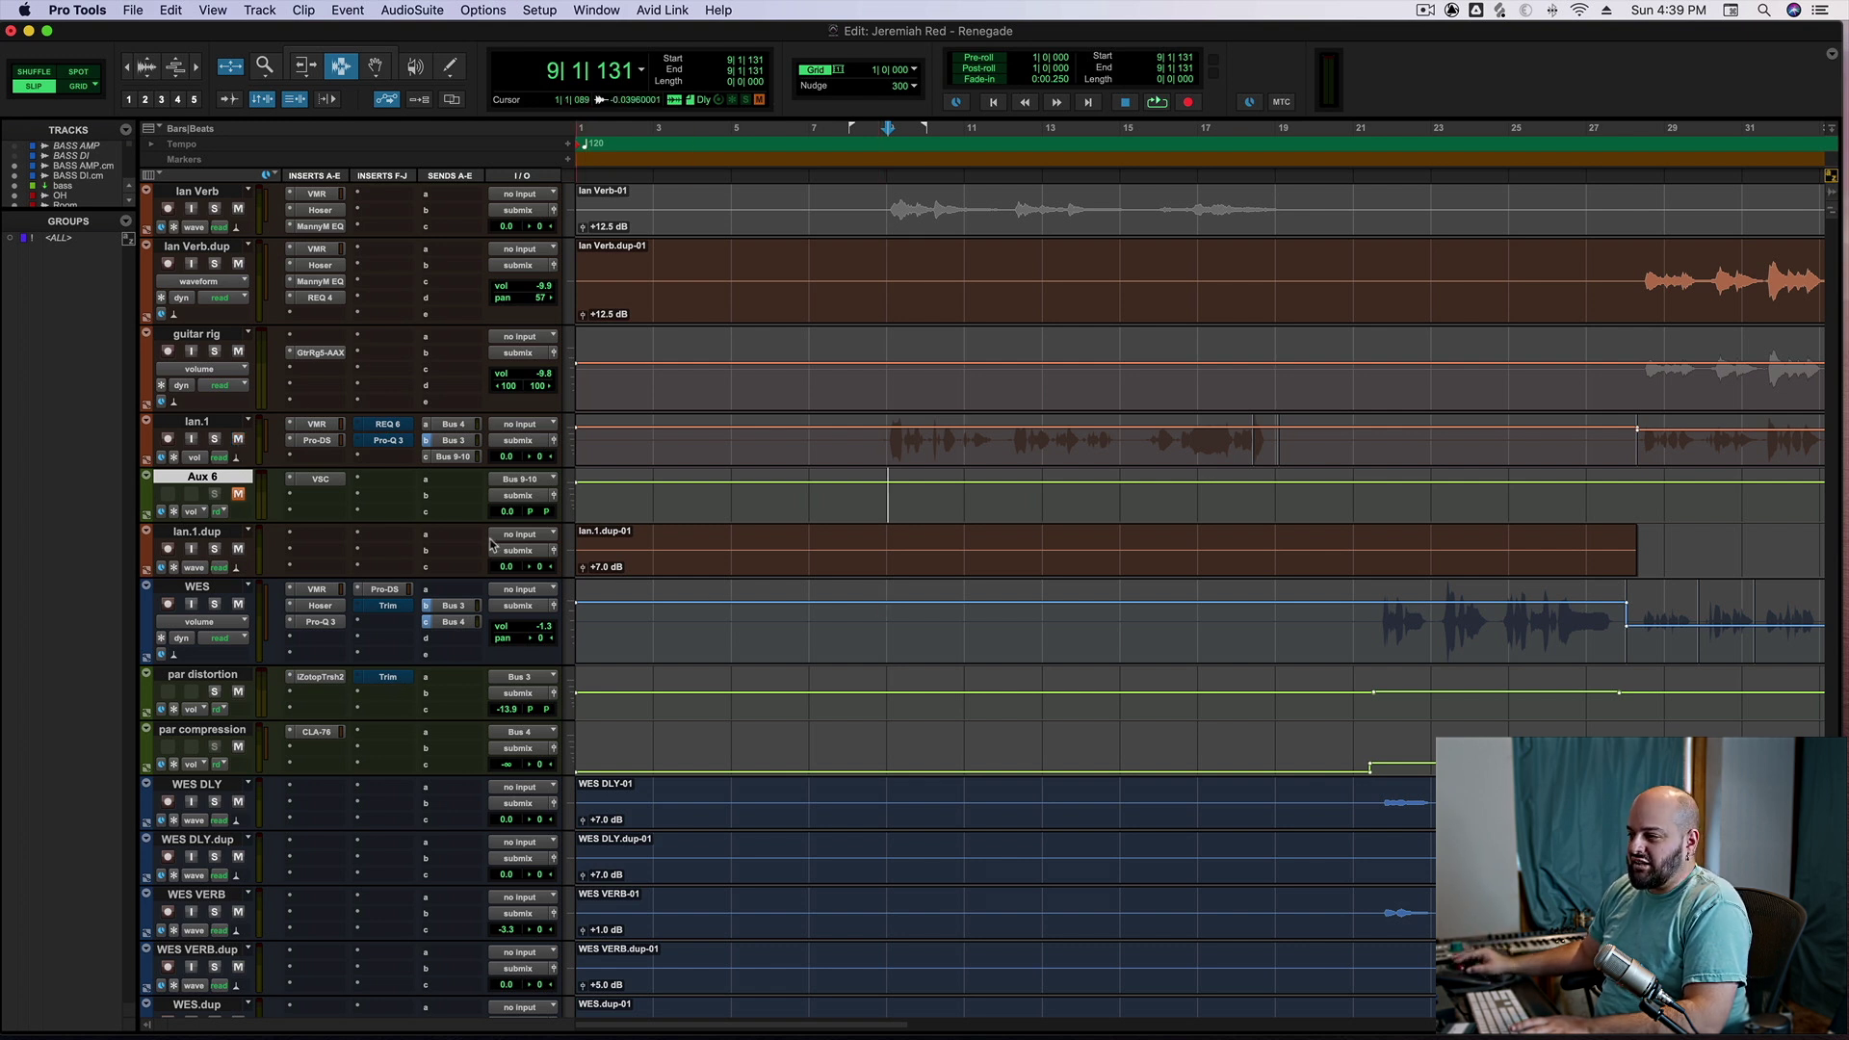
left_click(236, 494)
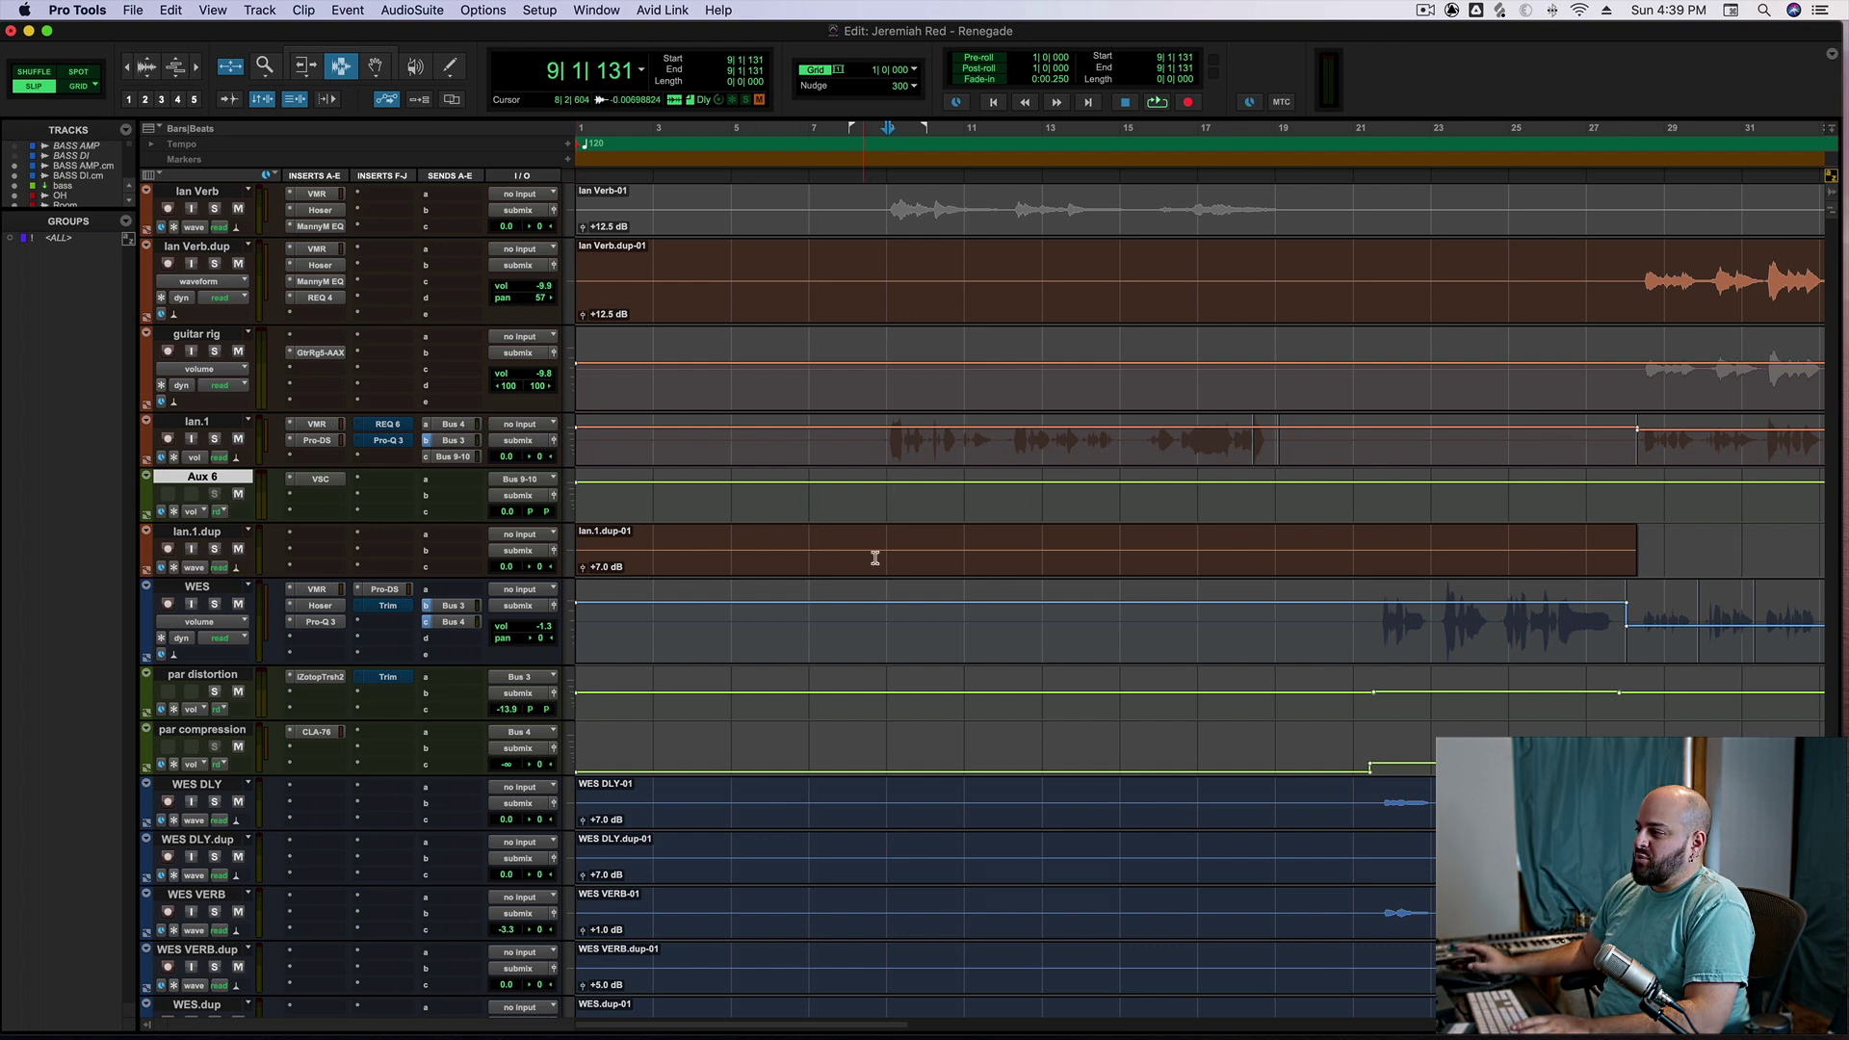
Locate the guitar rig track's volume automation and highlight the section from bar 32 to about bar 39
key("r")
key("r")
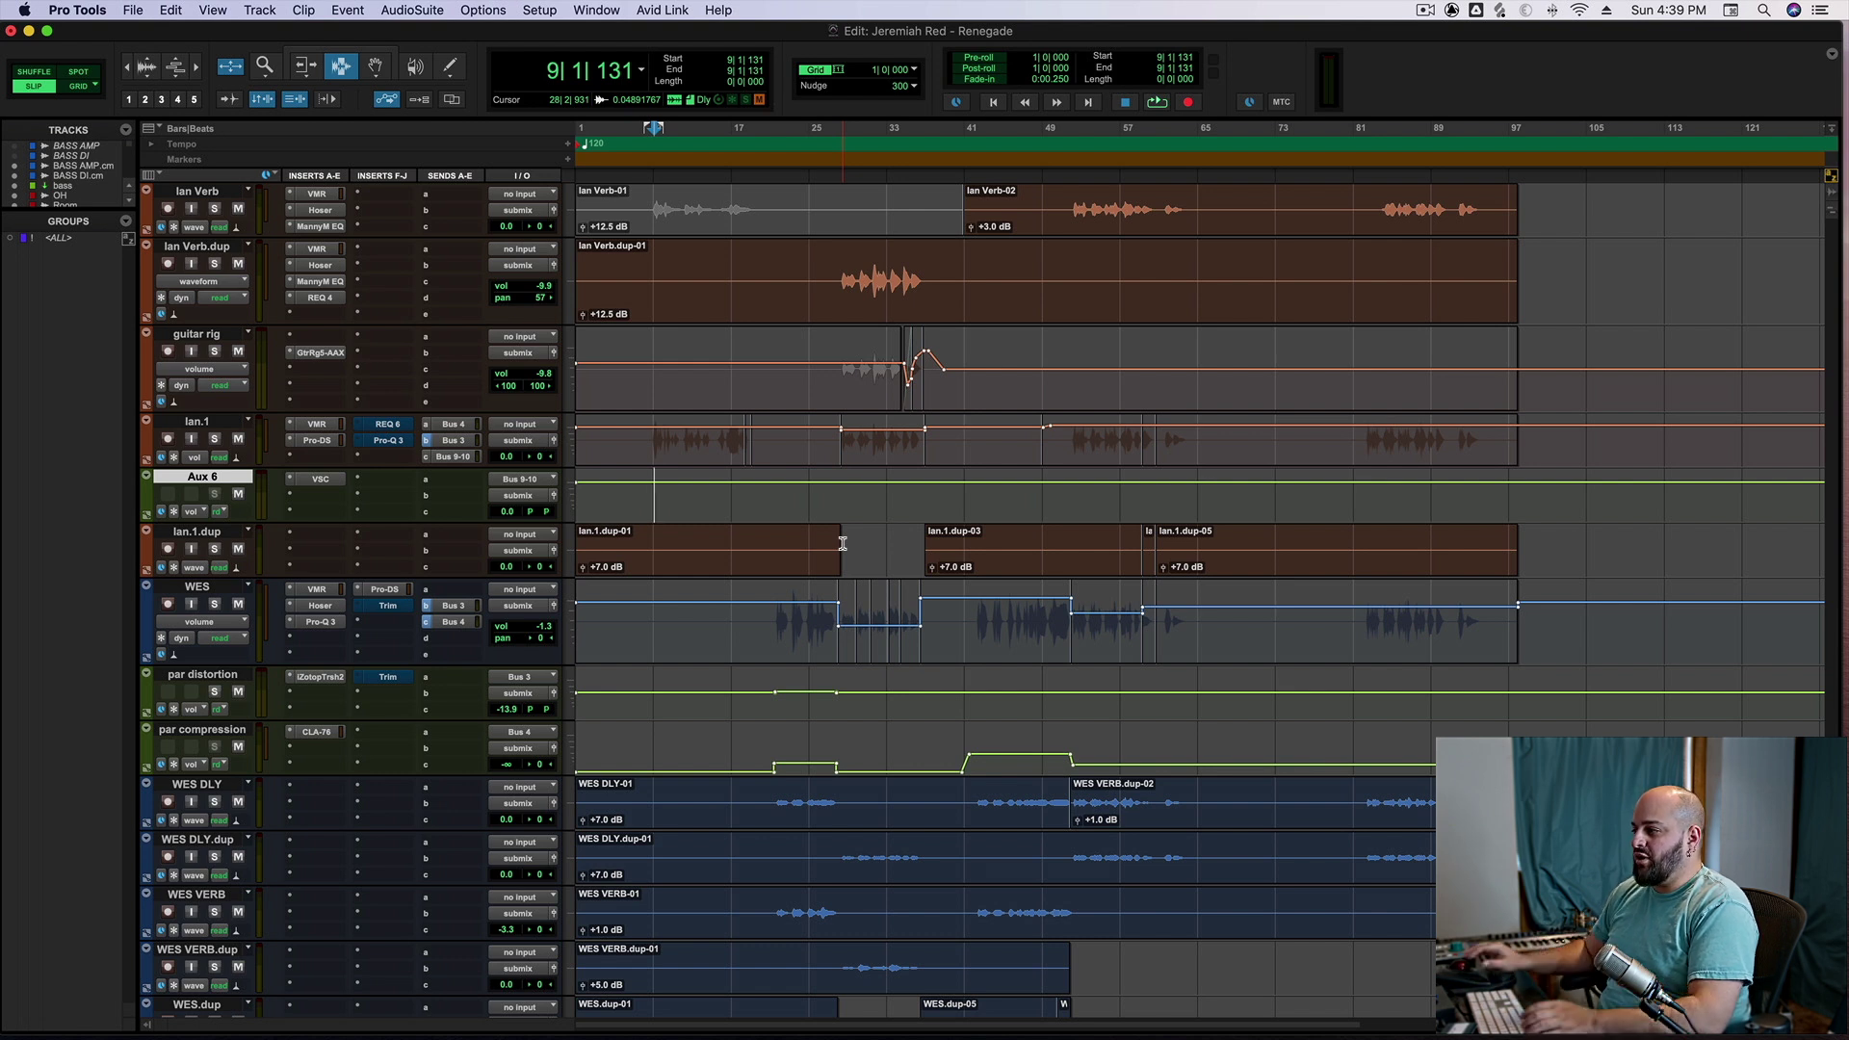
left_click(880, 356)
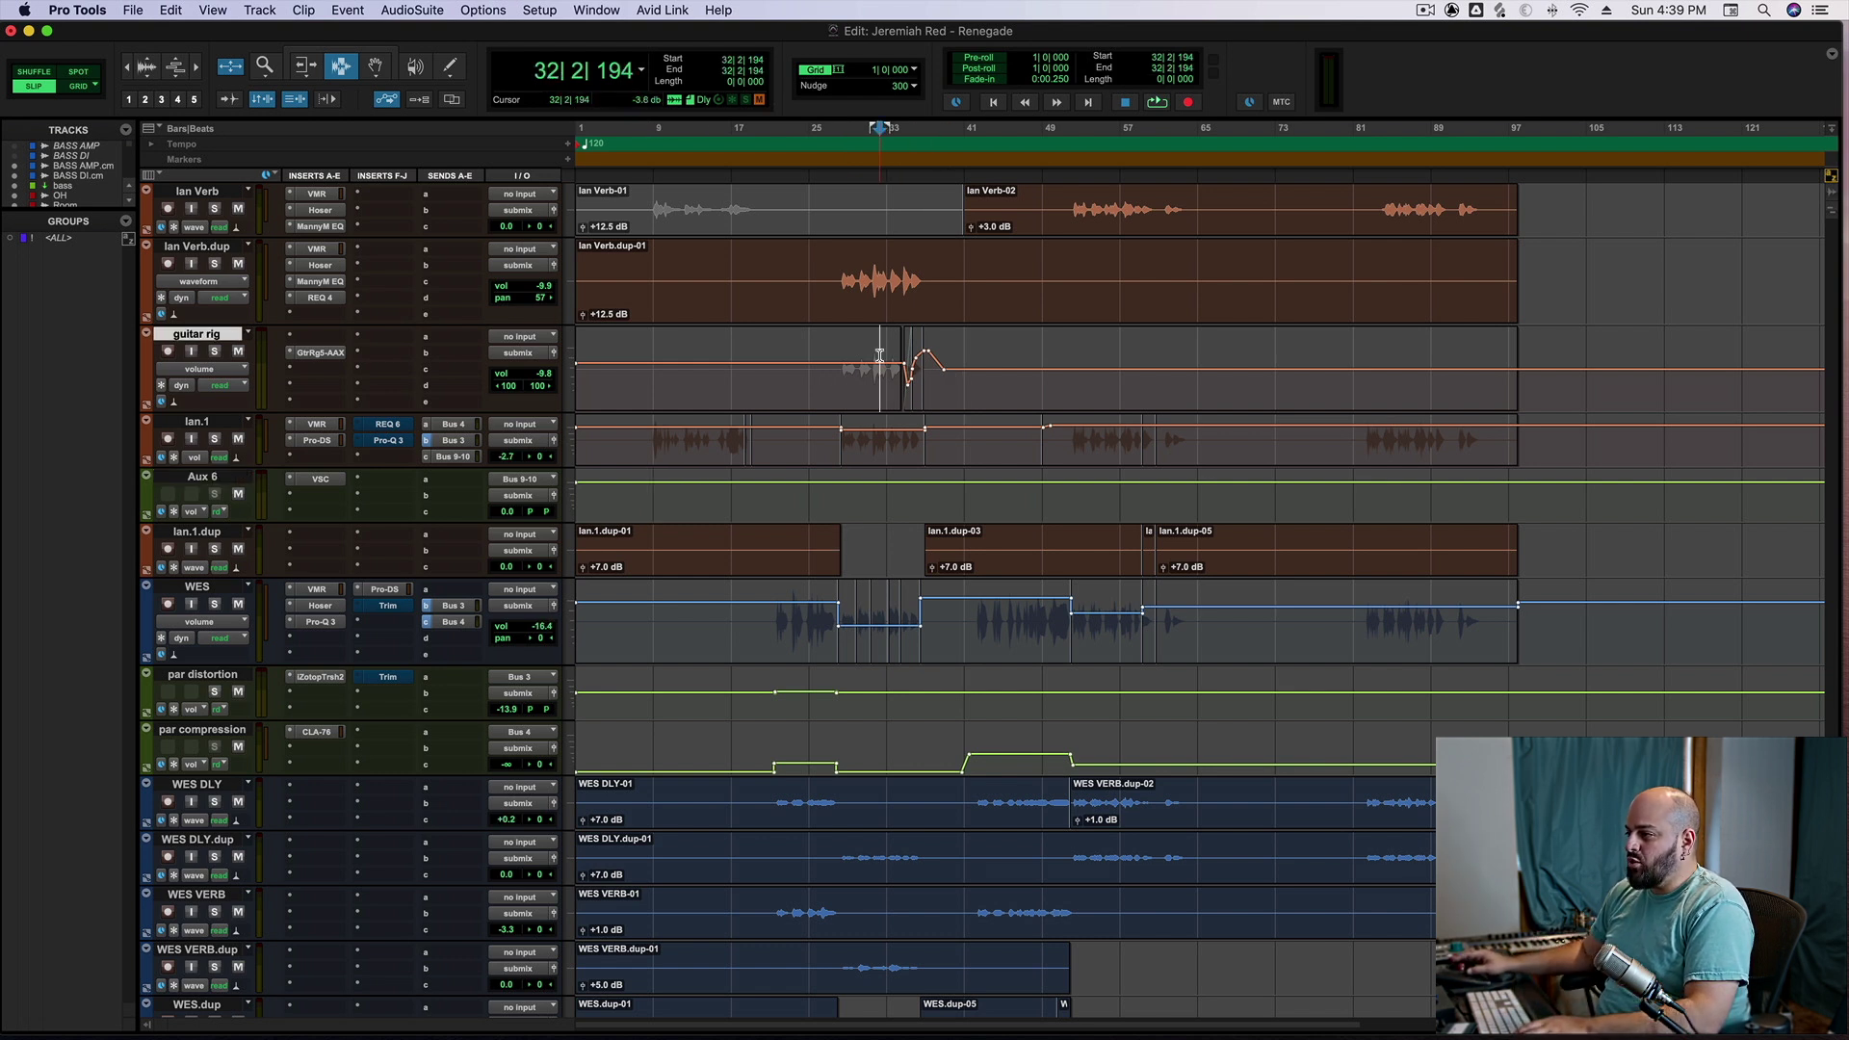
left_click(885, 376)
key("super+bracketright")
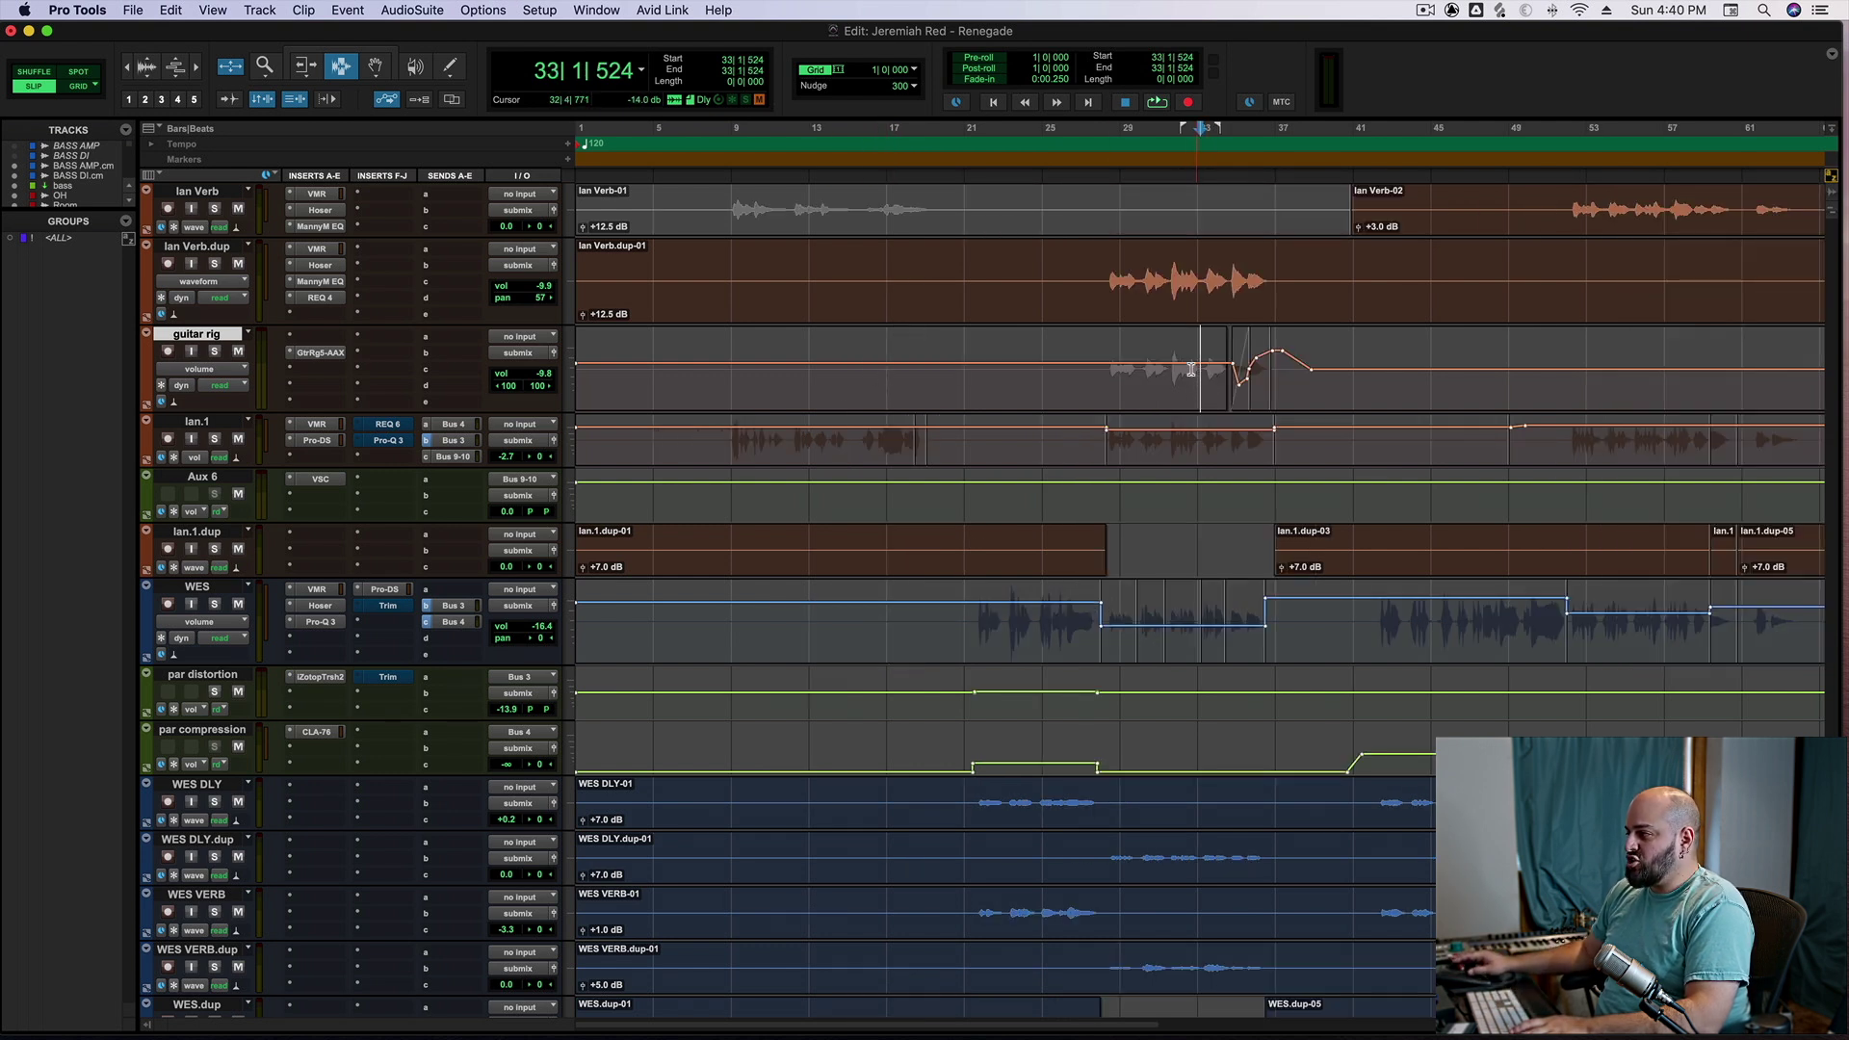
left_click_drag(1187, 363, 1326, 358)
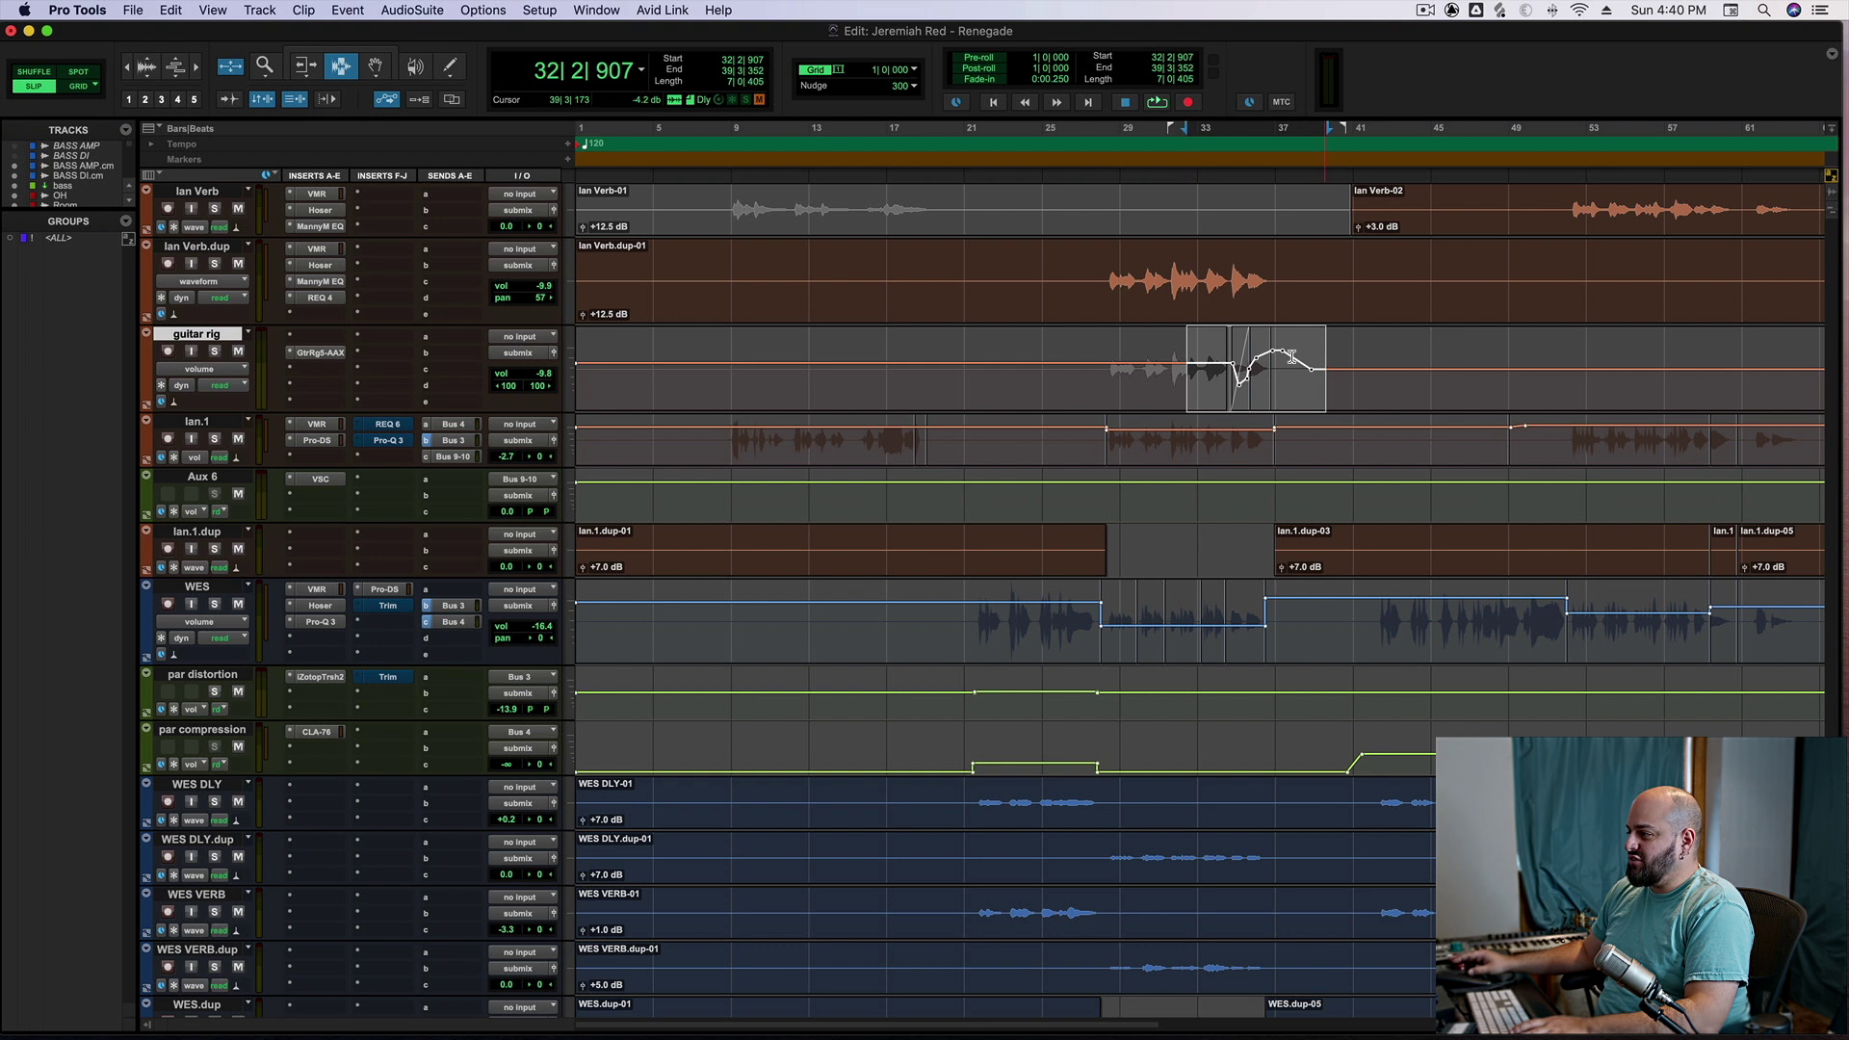
left_click(1186, 376)
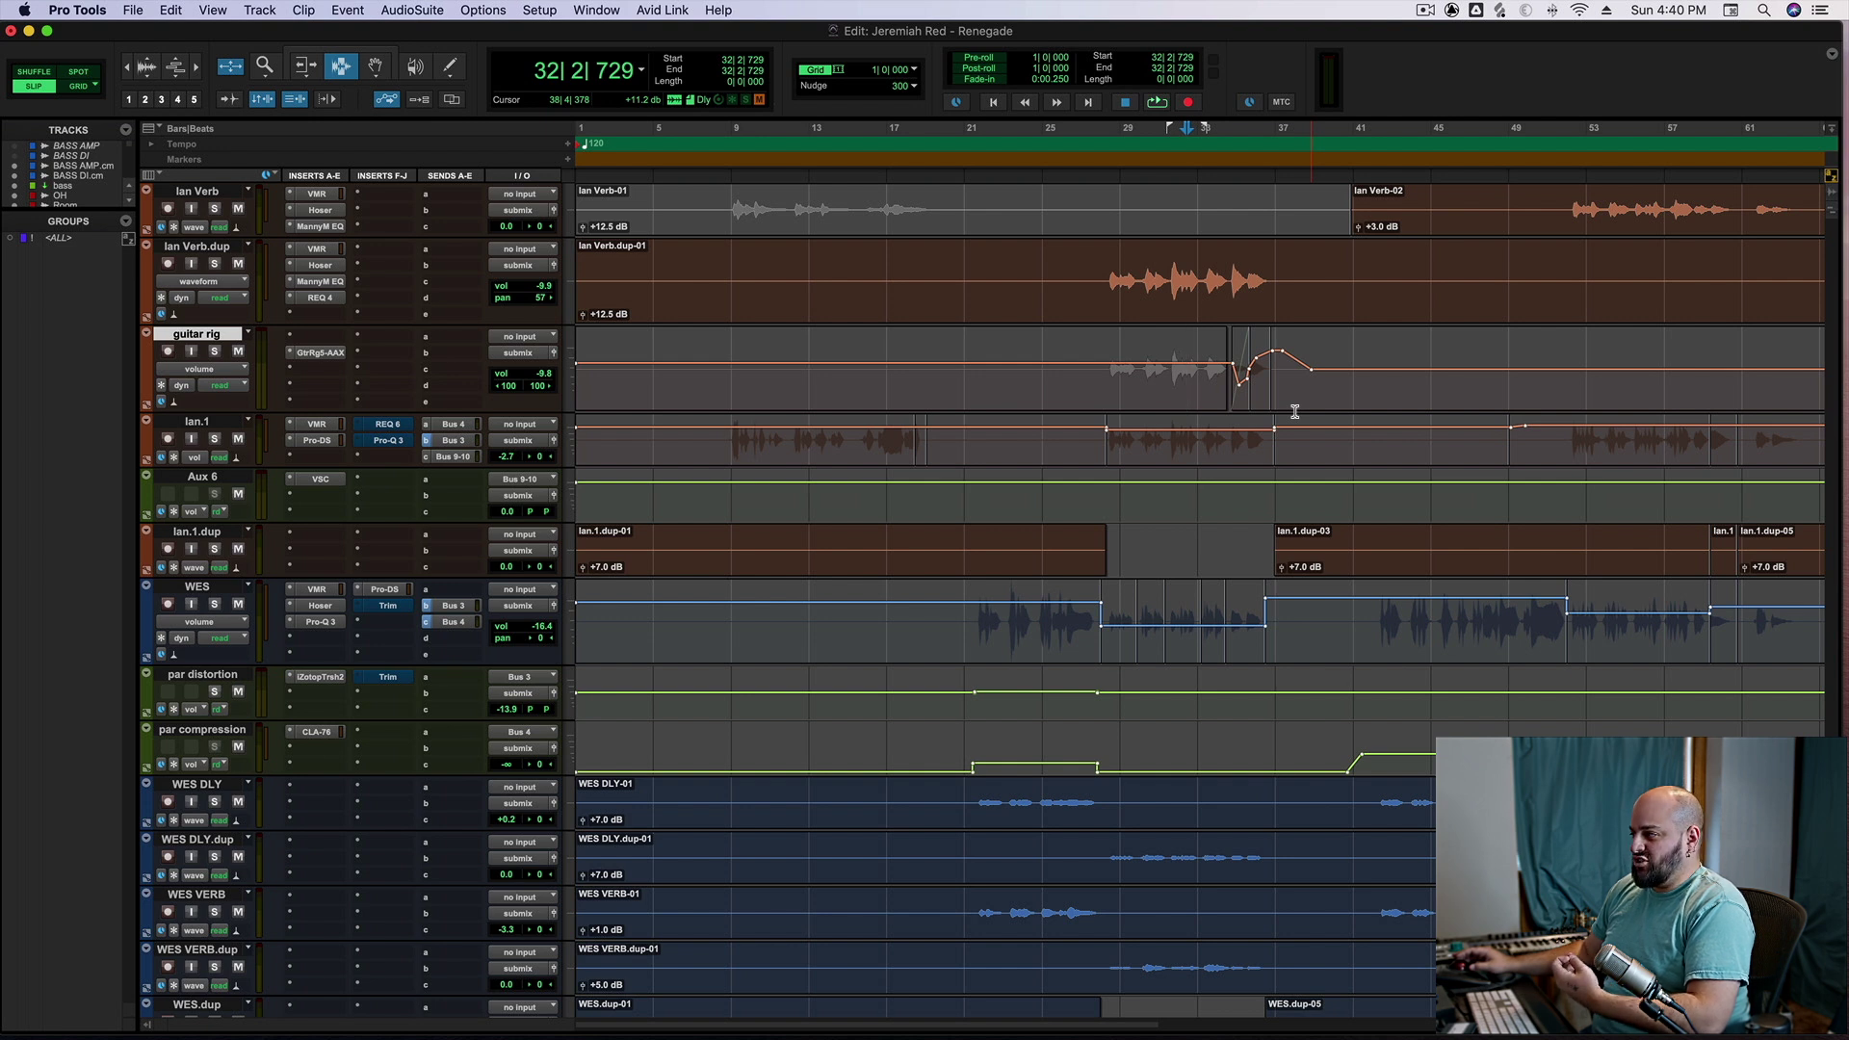
Play the guitar rig part from bar 30 through its volume automation and return the playback start to bar 34
left_click(1148, 399)
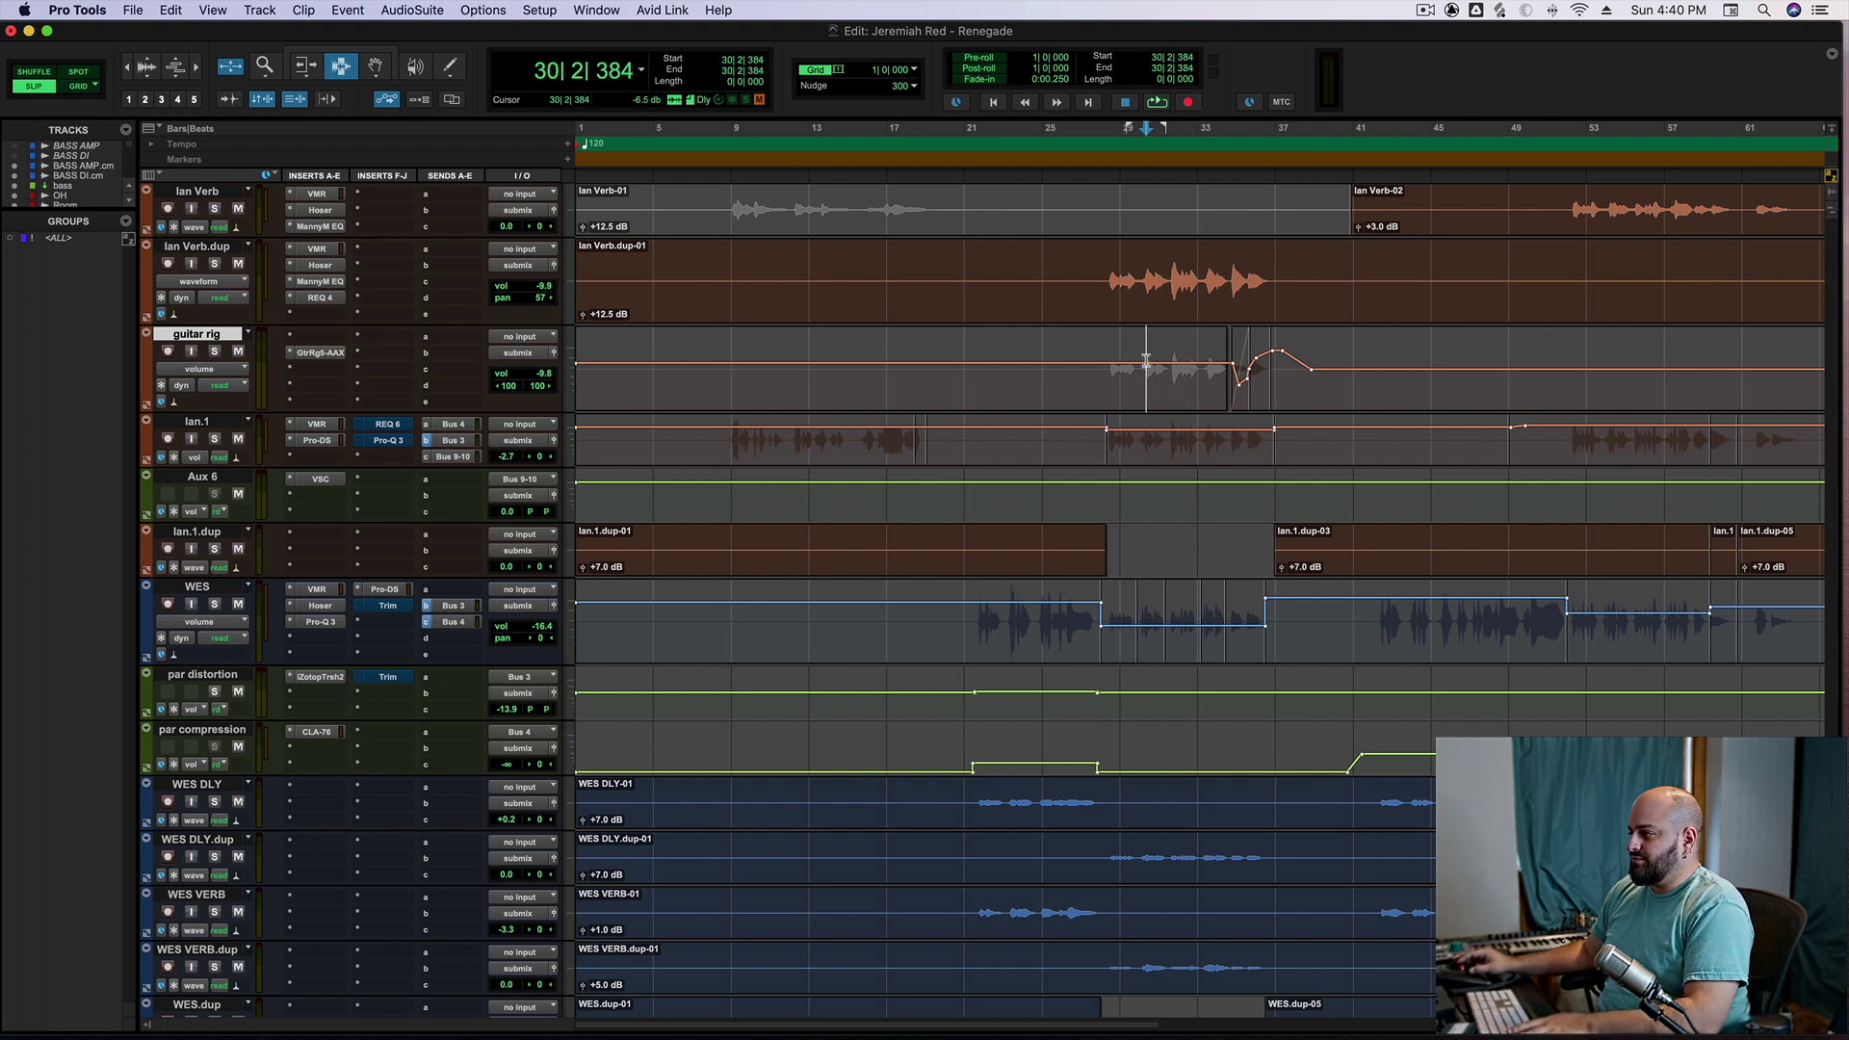
key("space")
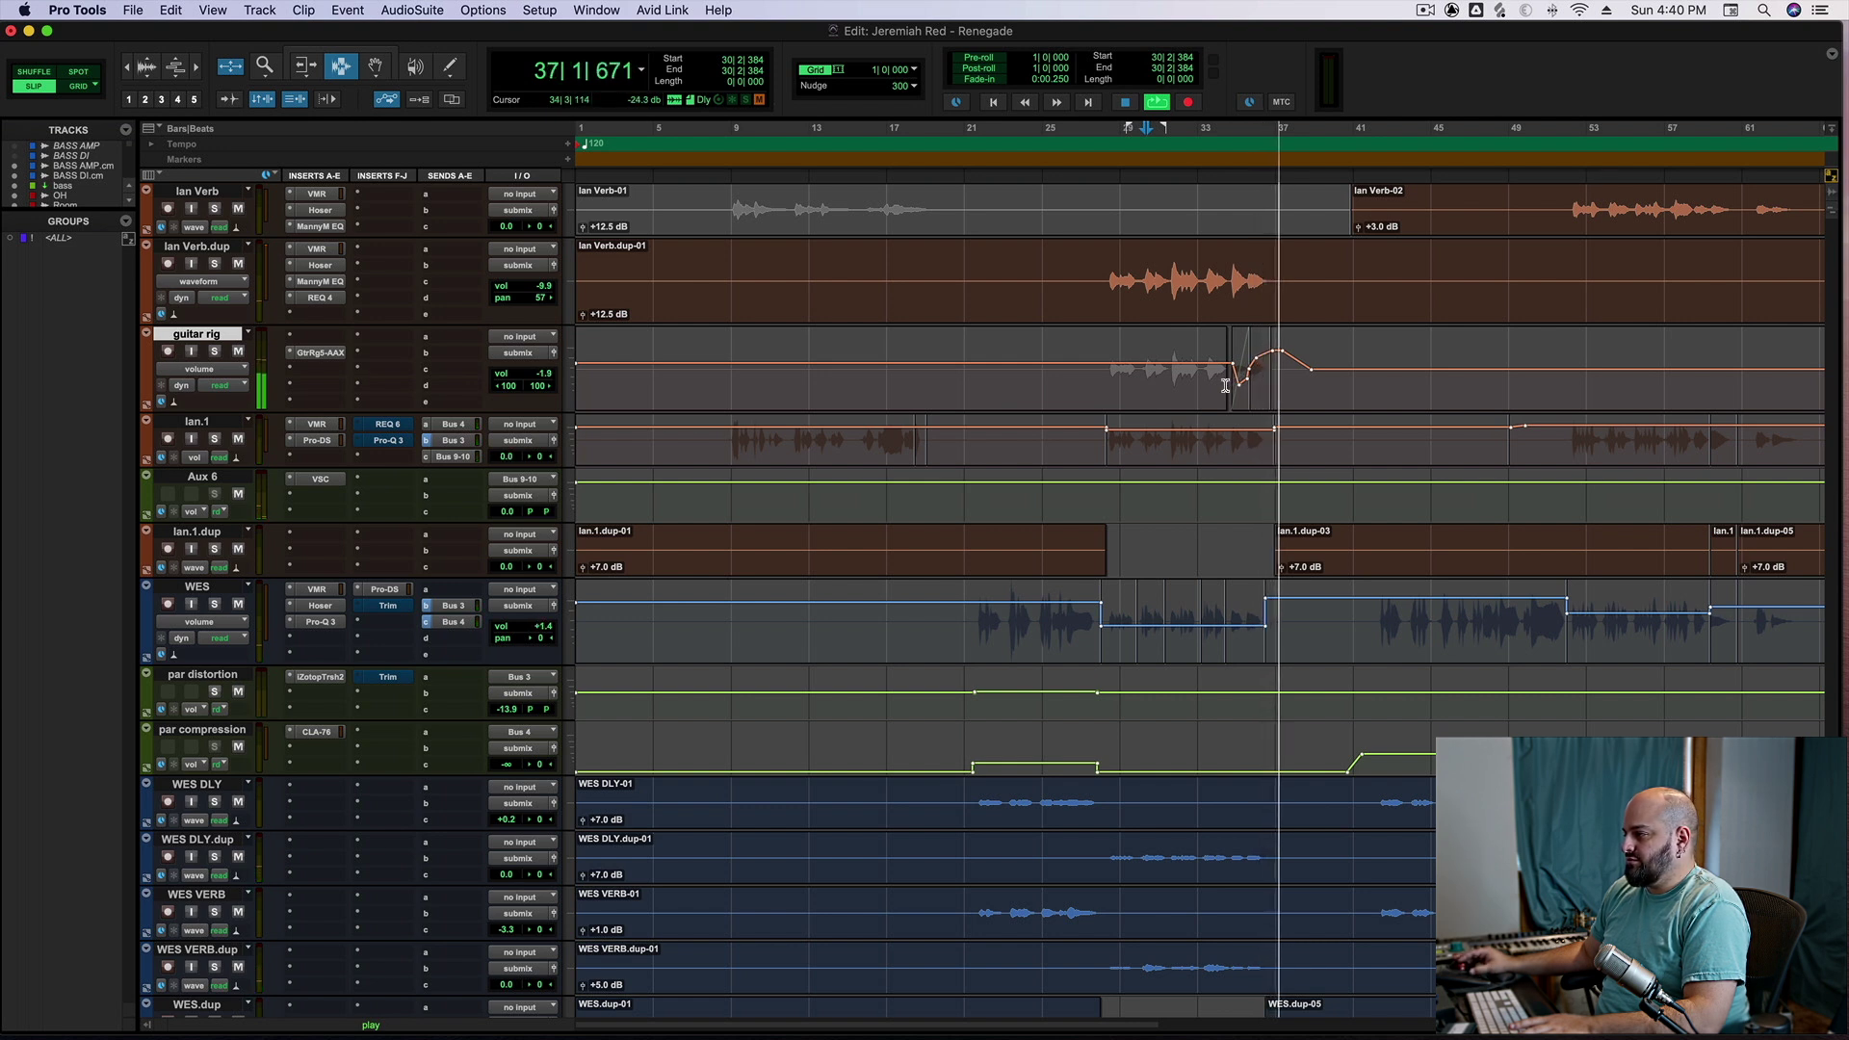
left_click(1225, 385)
key("space")
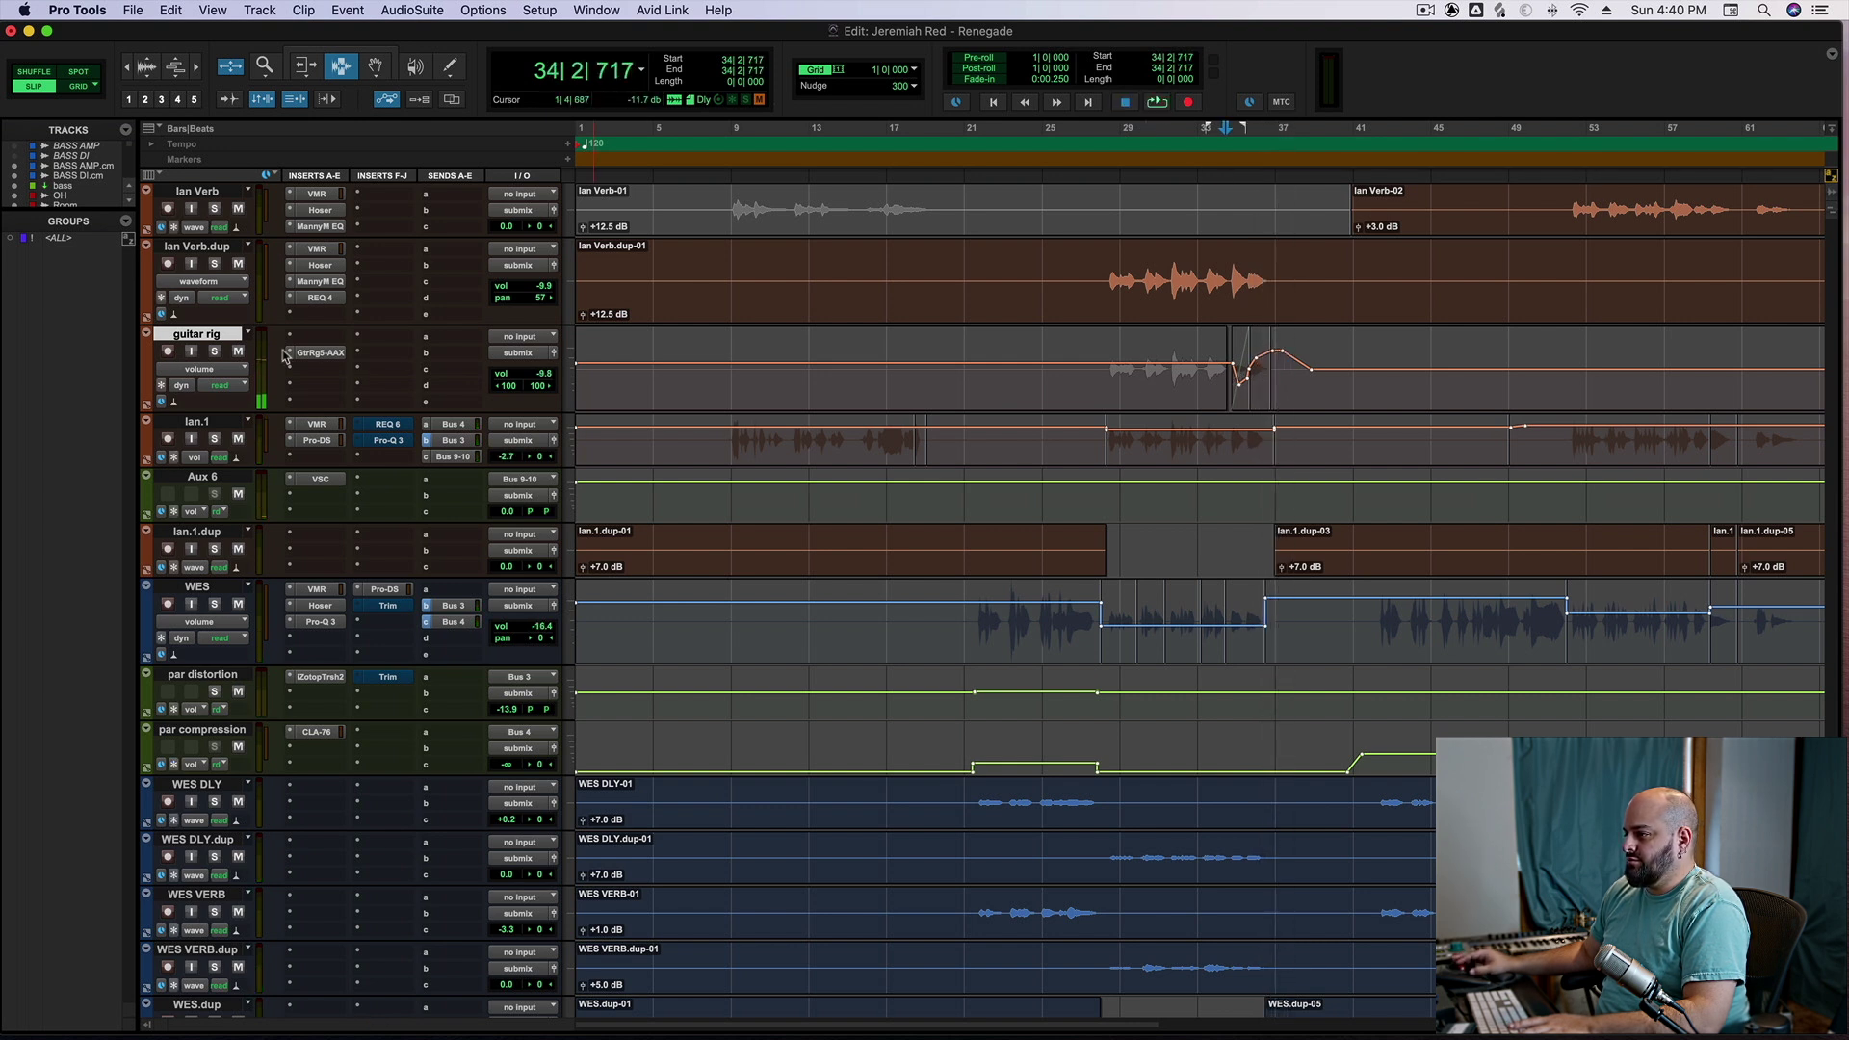
Solo the guitar rig track, play it from bar 34 and unsolo it during playback
left_click(216, 352)
key("space")
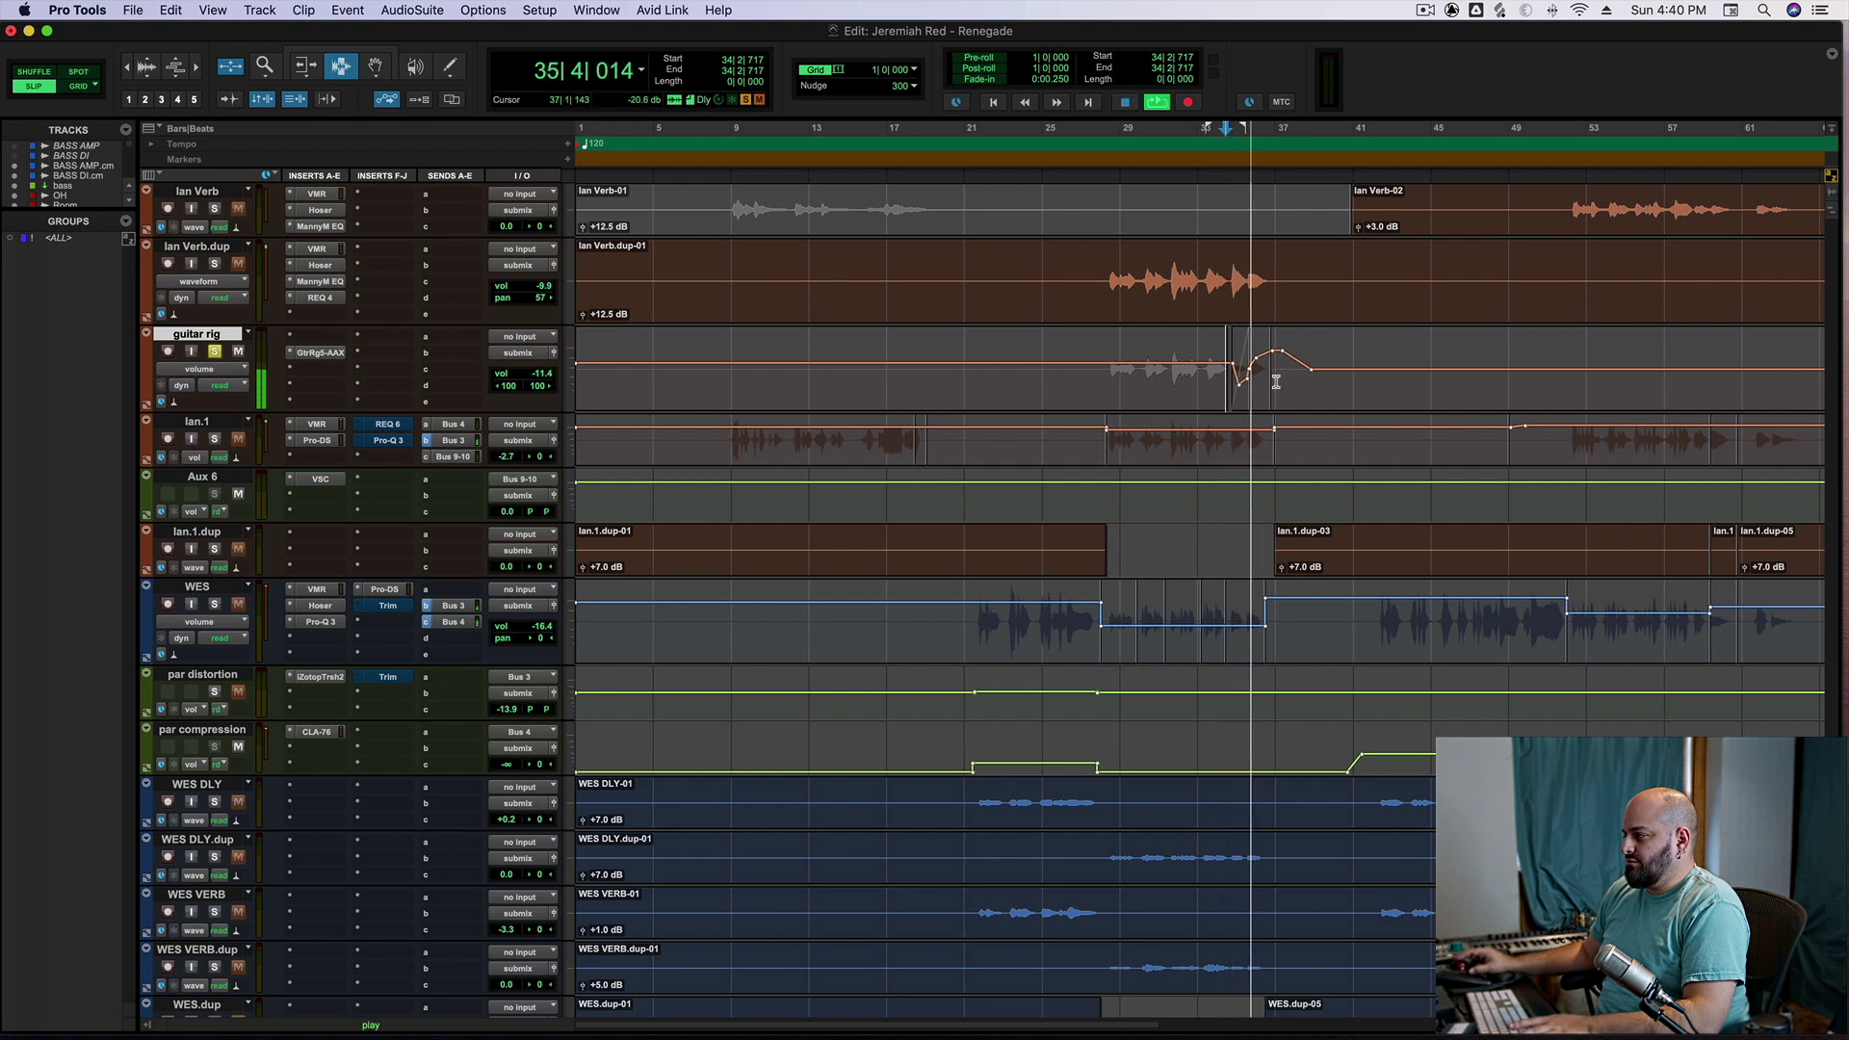
left_click(215, 354)
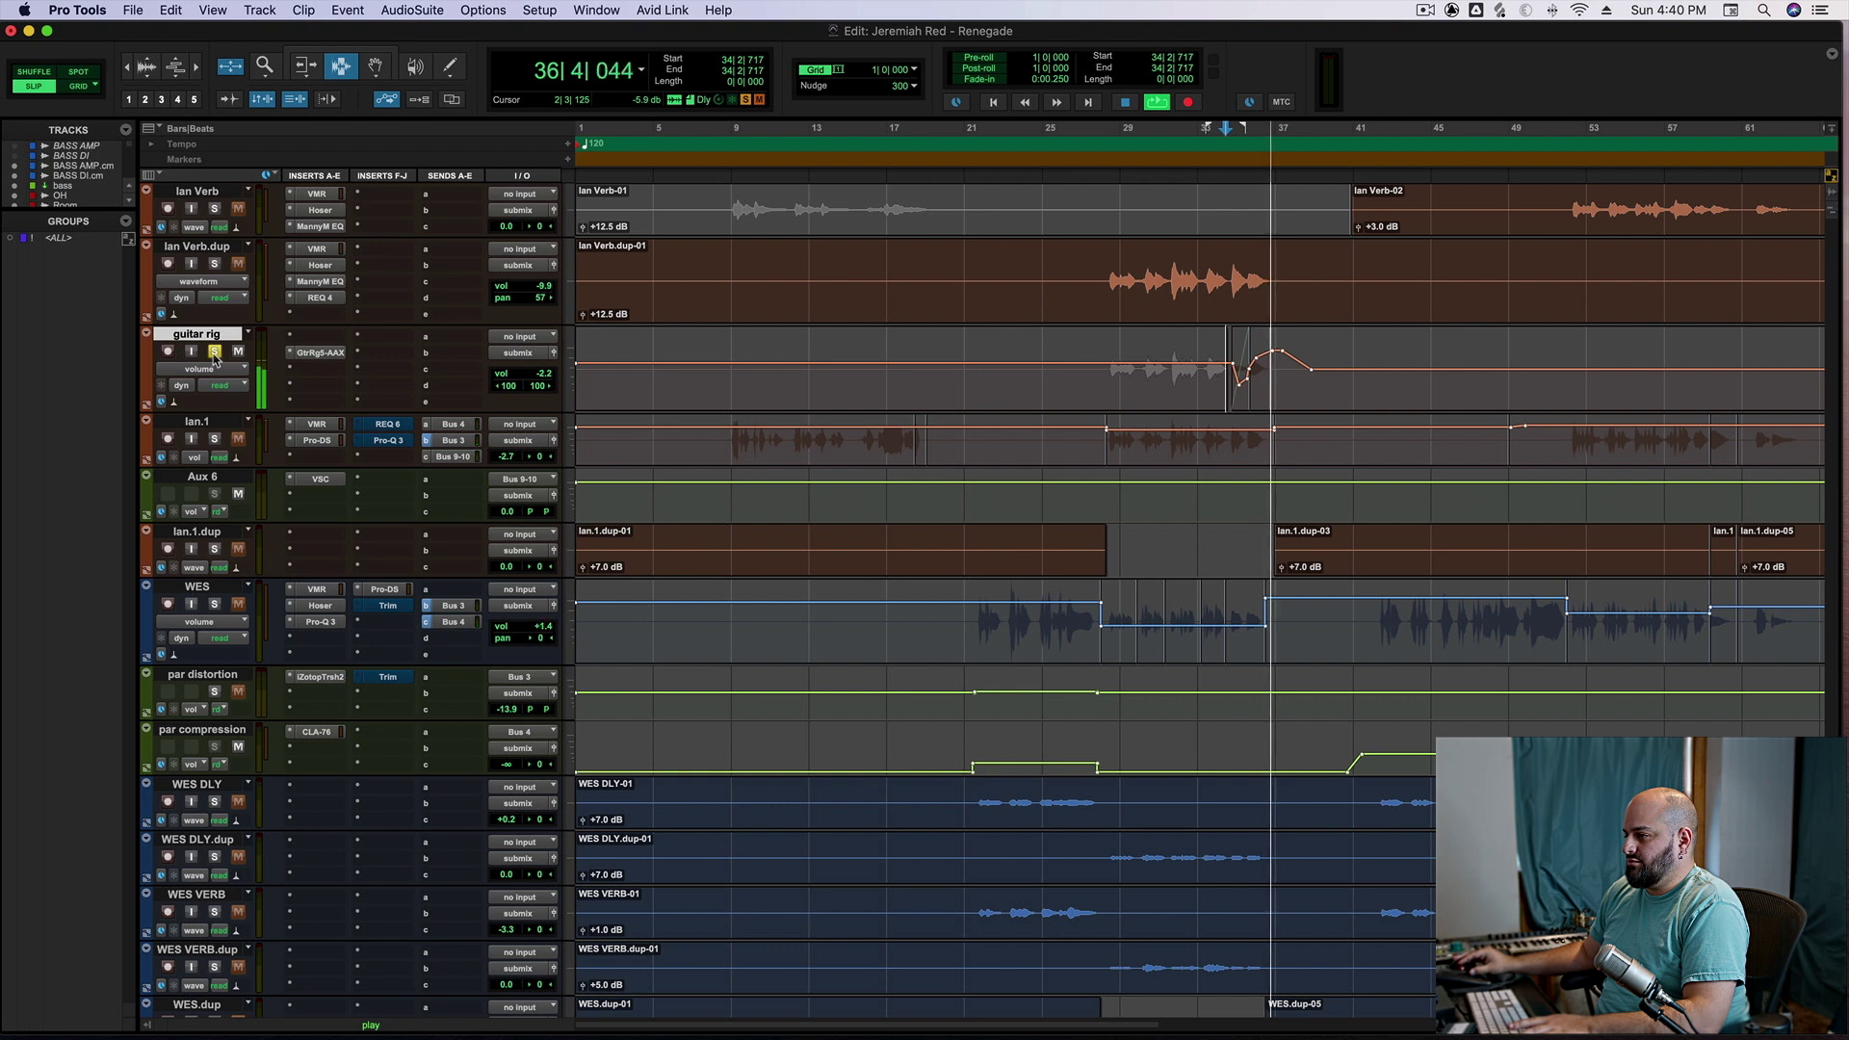
left_click(239, 352)
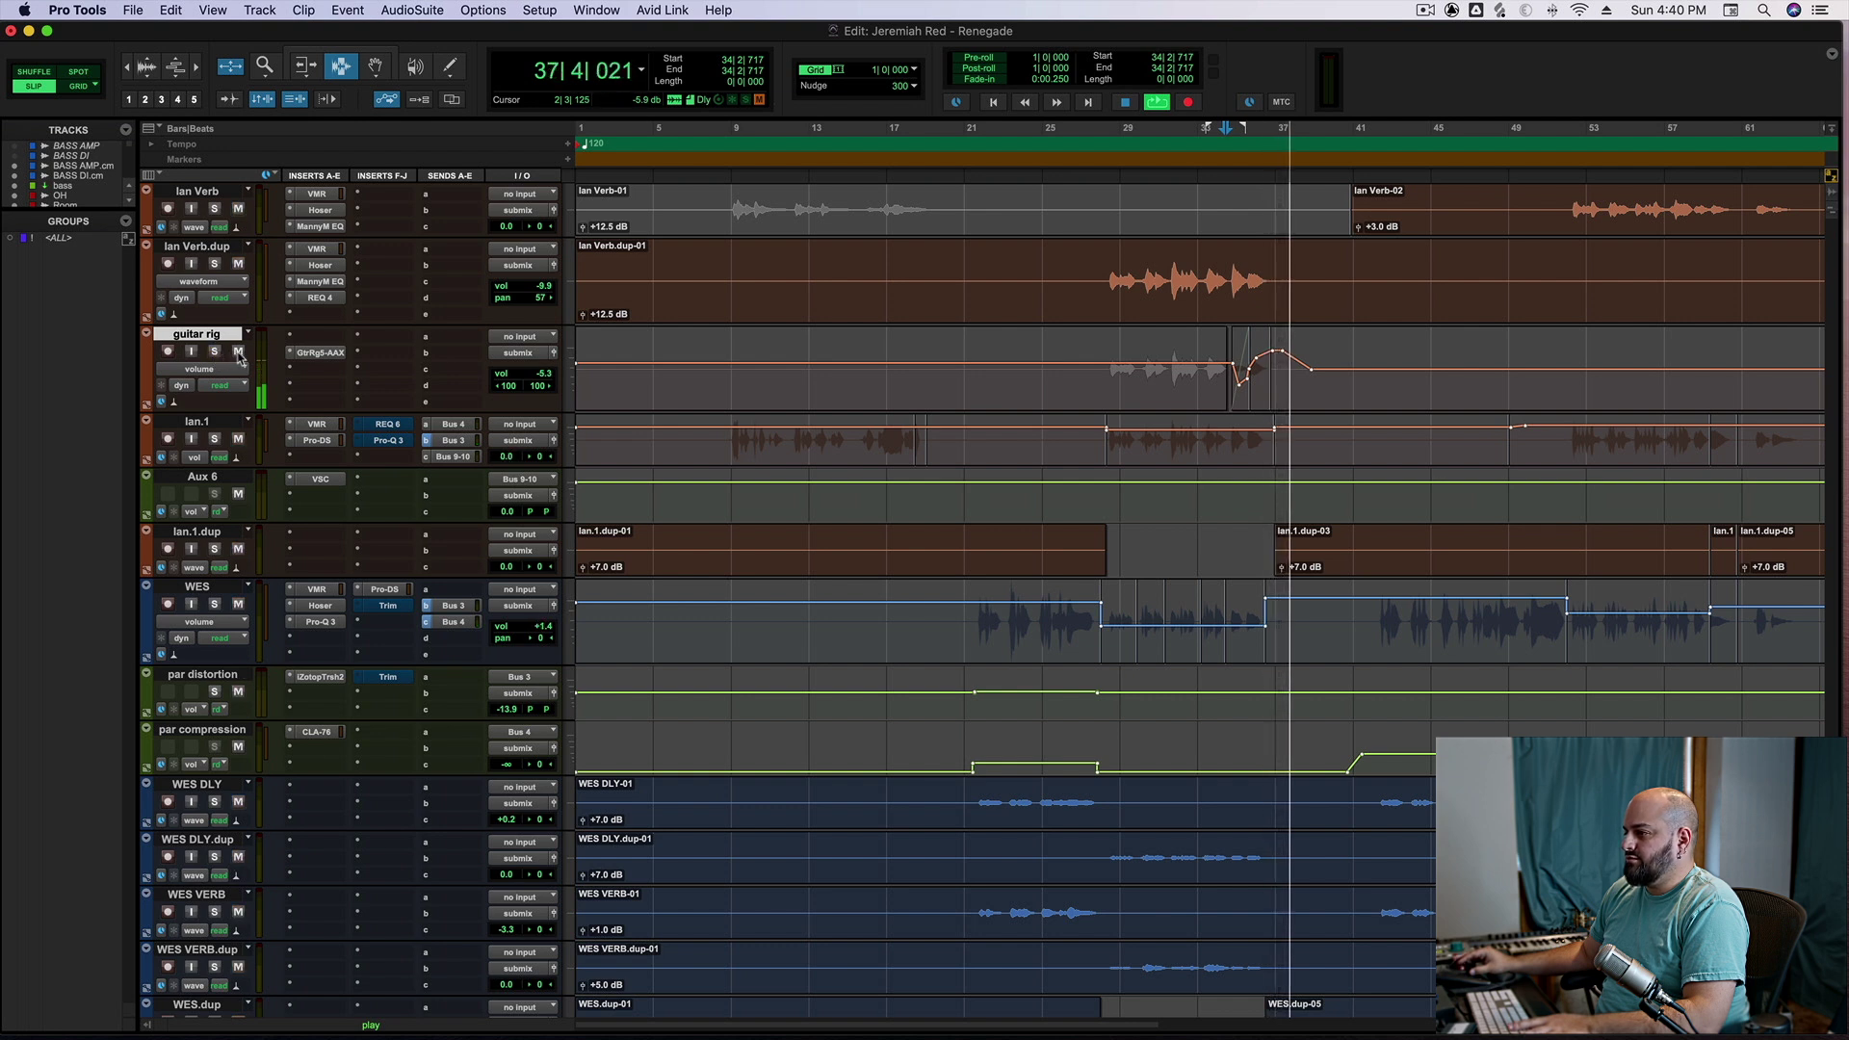
key("space")
Open the Guitar Rig insert, examine the Shimmer Delay preset's rack of effects and close the plug-in
left_click(1163, 379)
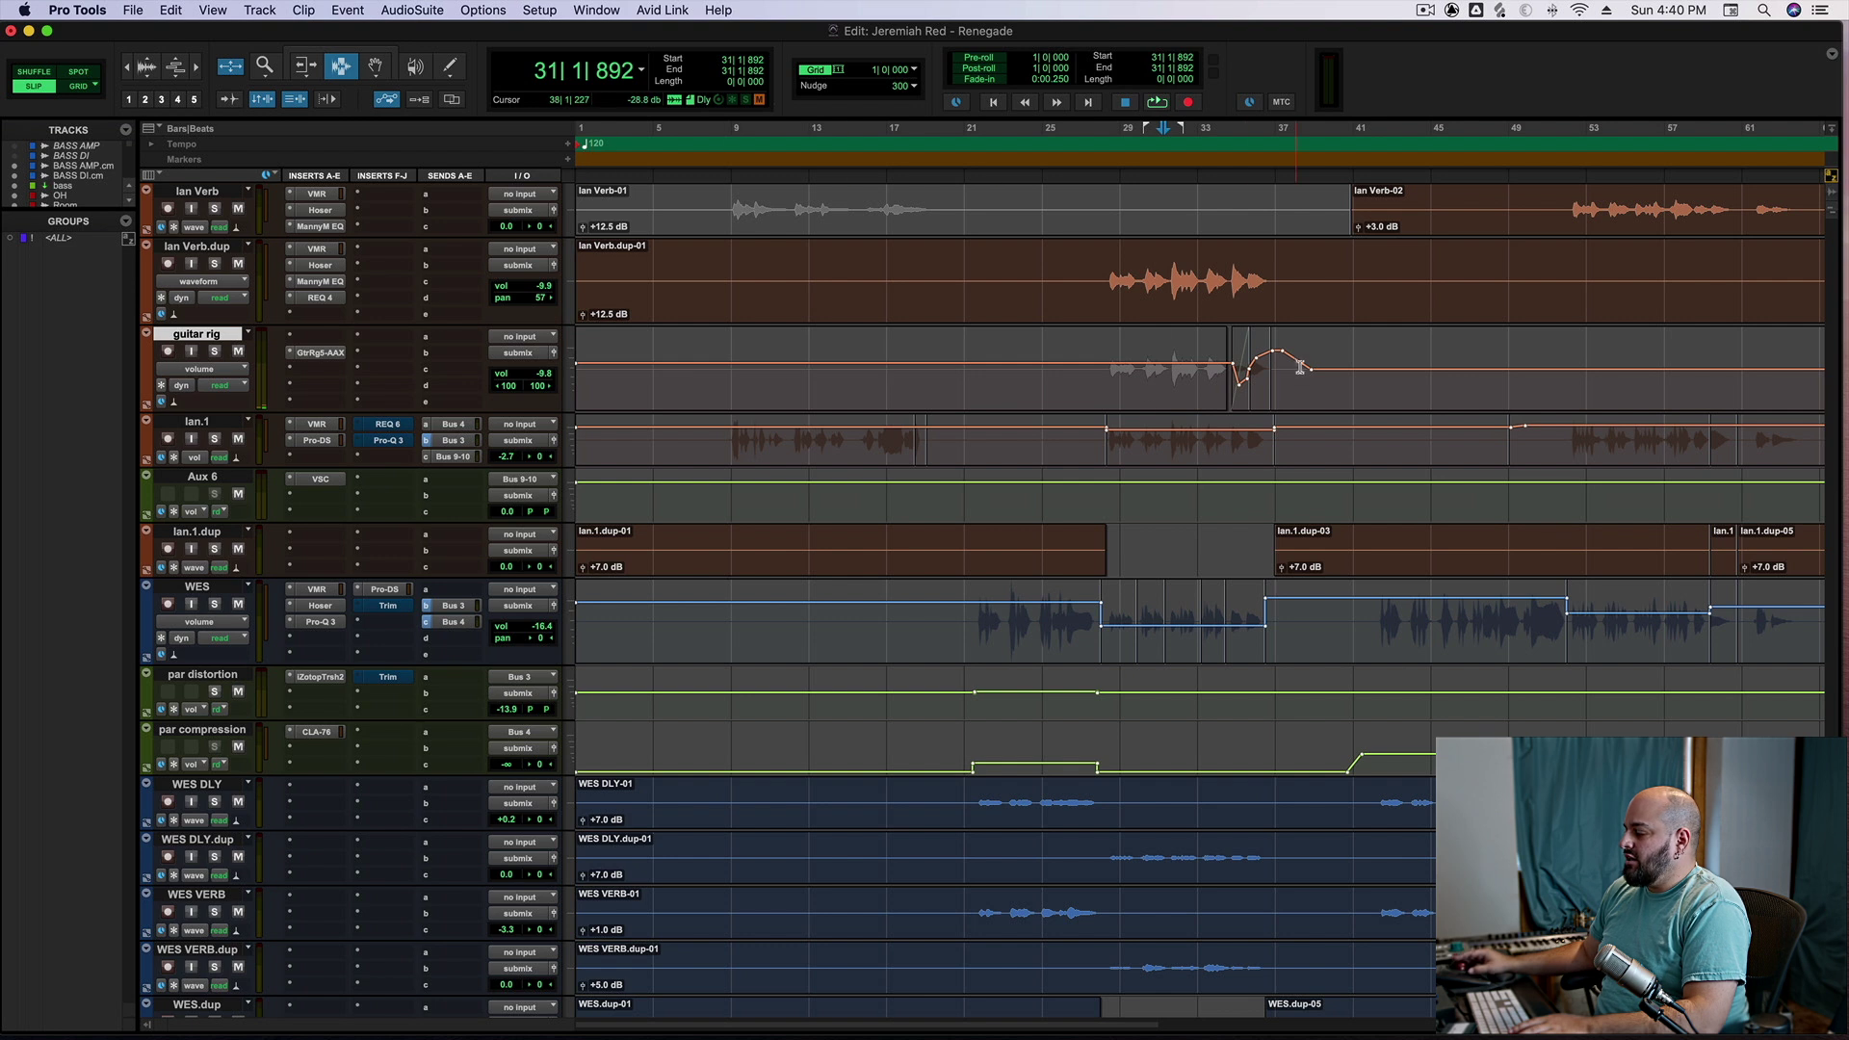
left_click(1199, 350)
left_click(335, 358)
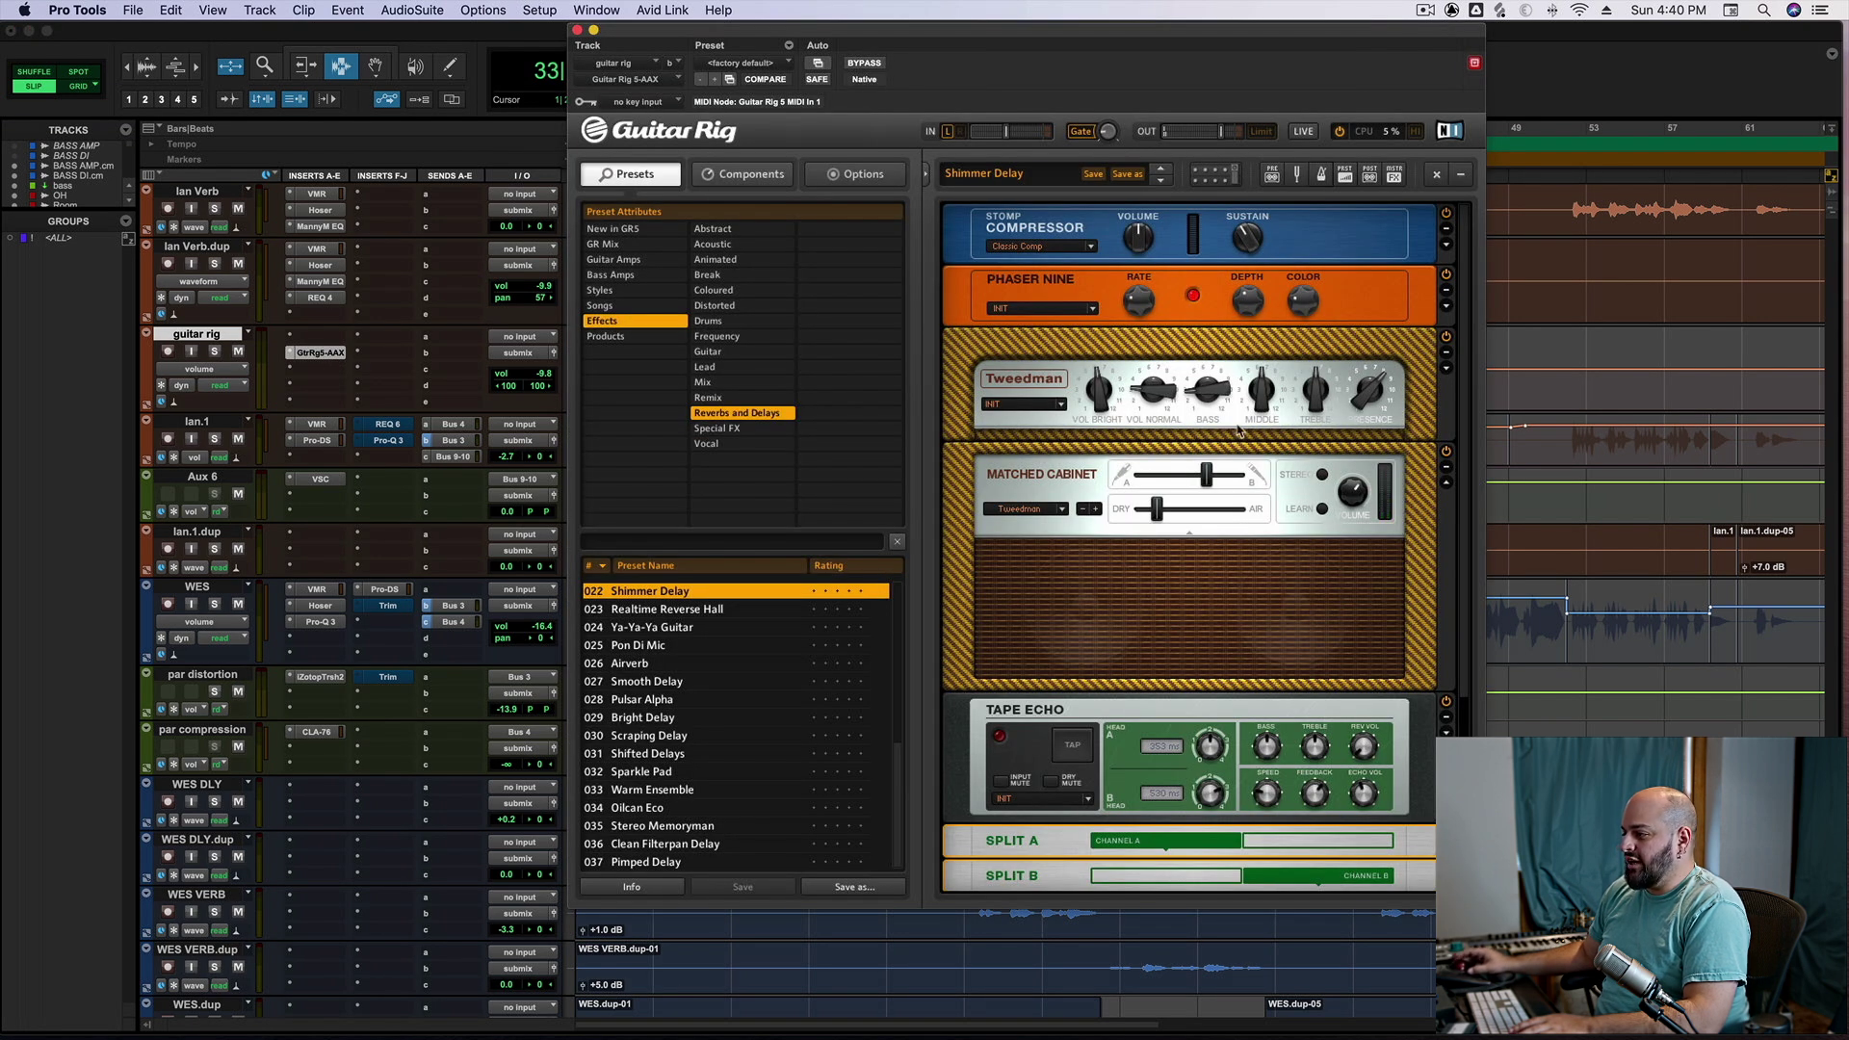
scroll(1242, 436, "down", 3)
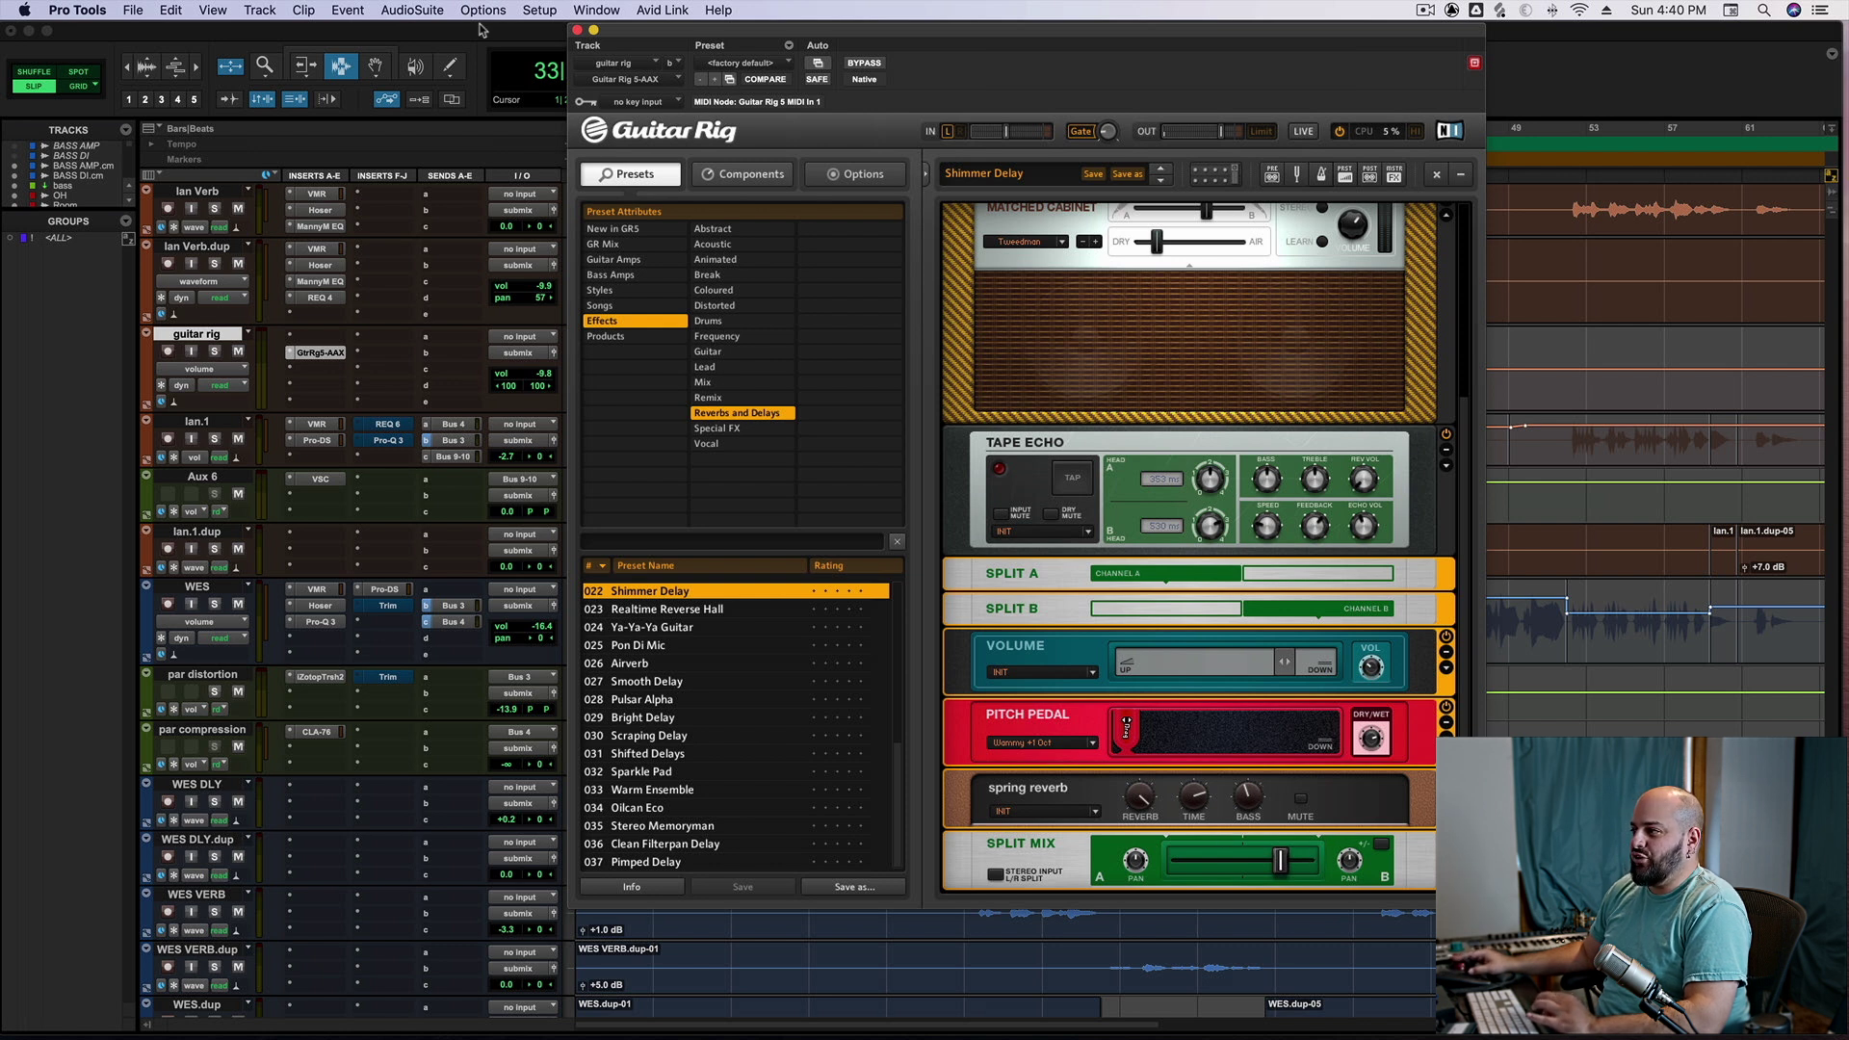
left_click(578, 31)
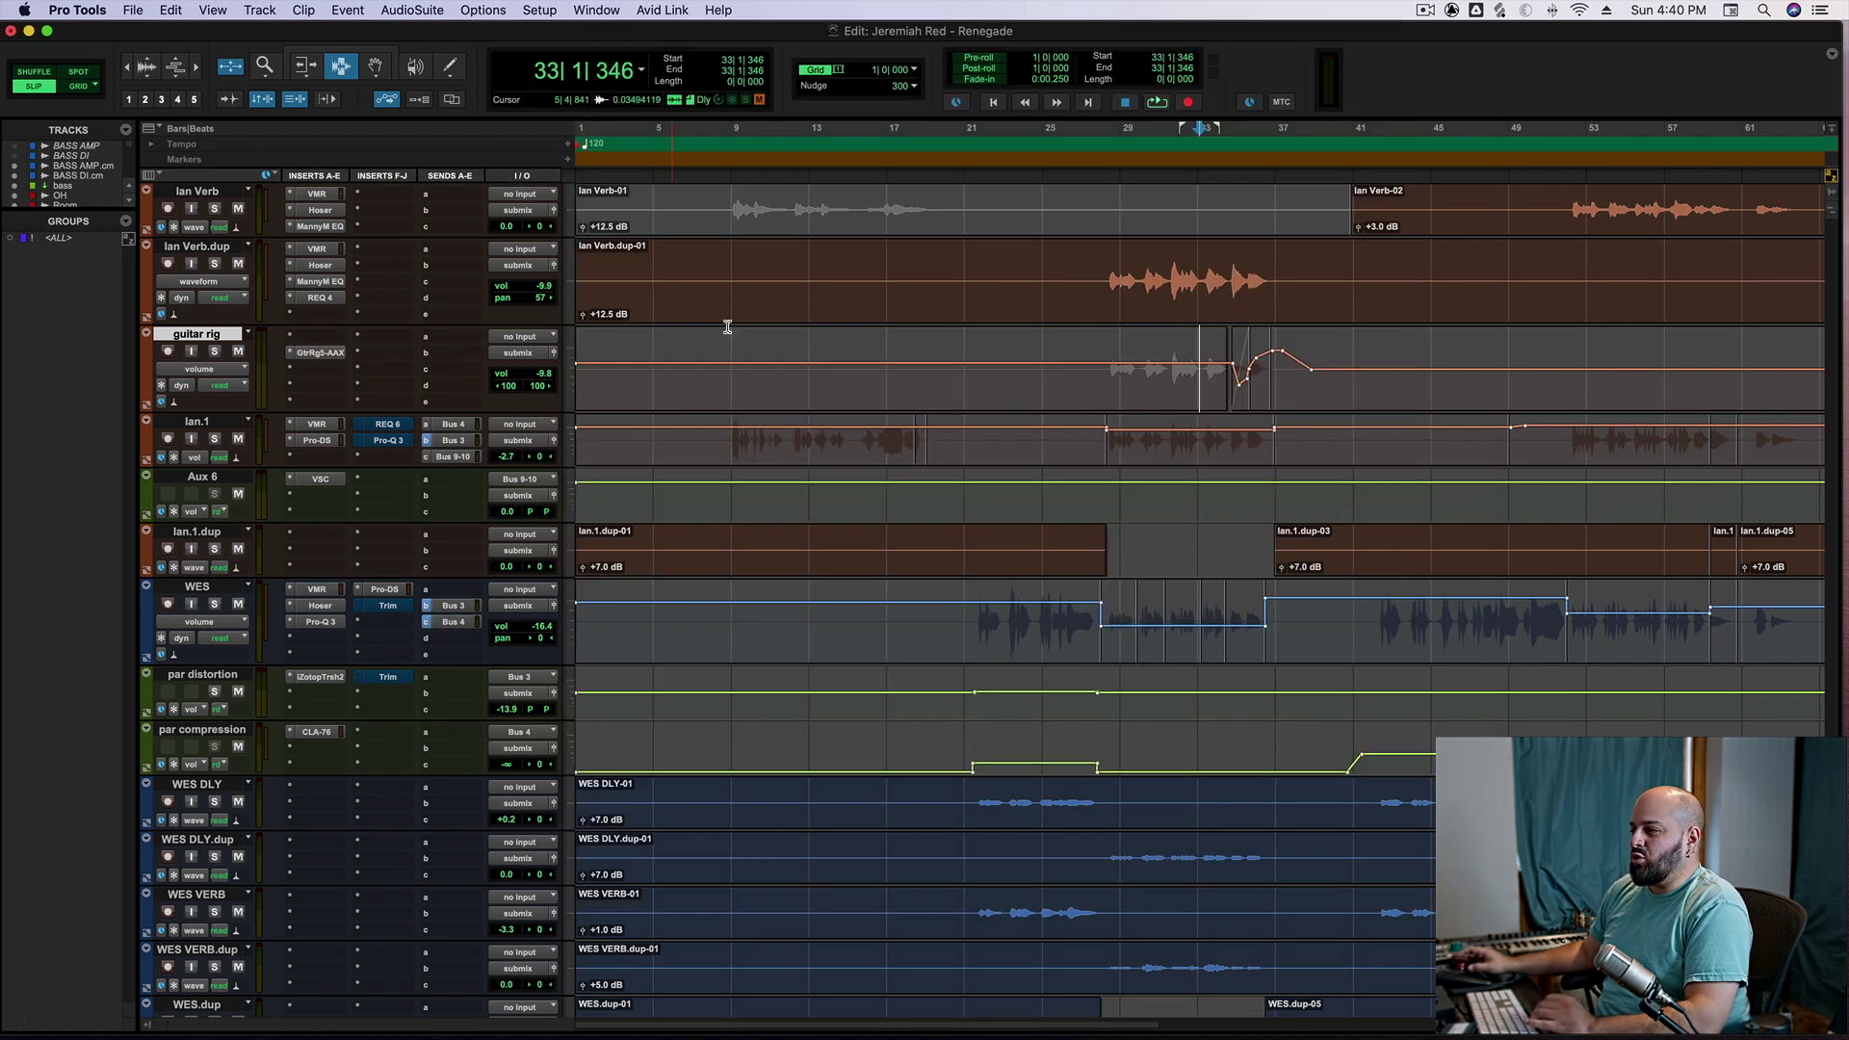
Show the full song and increase the height of the Ian.1 track
key("super+bracketleft")
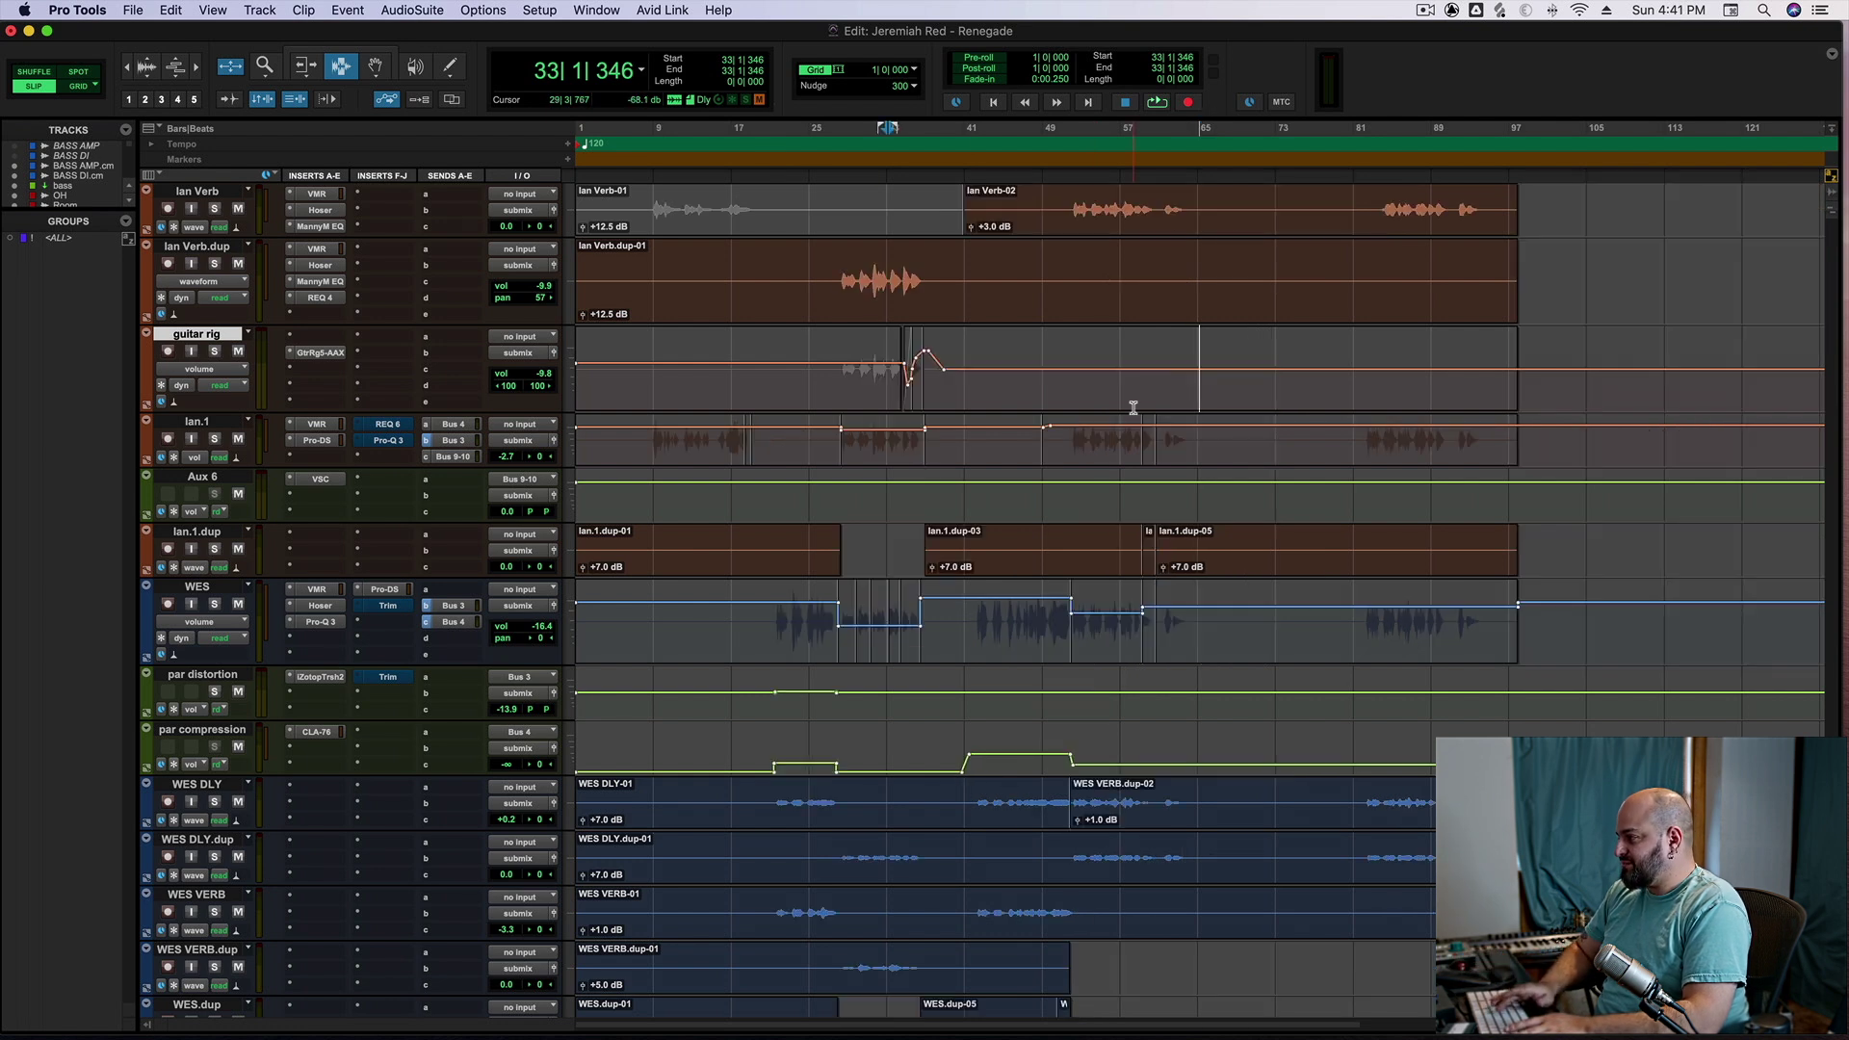
left_click(1085, 382)
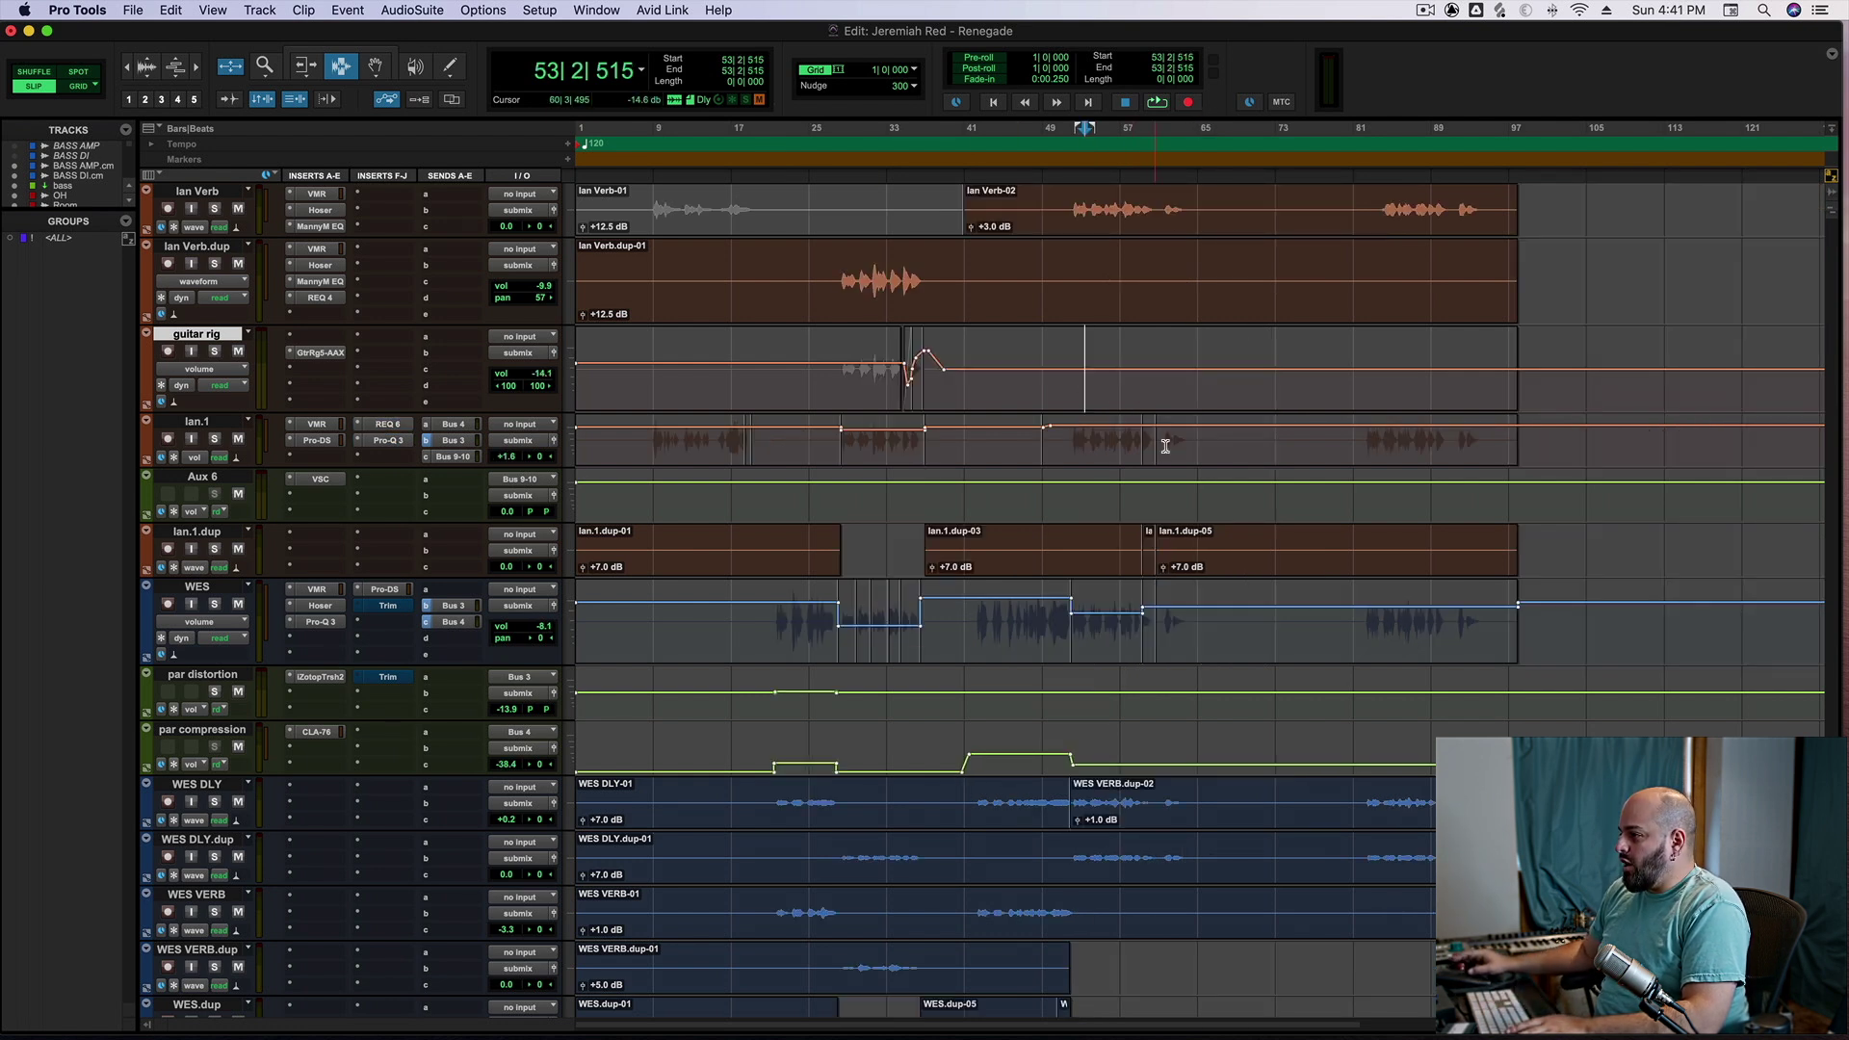
left_click_drag(201, 466, 201, 533)
Play the Ian.1 vocal from bar 8
left_click(1070, 459)
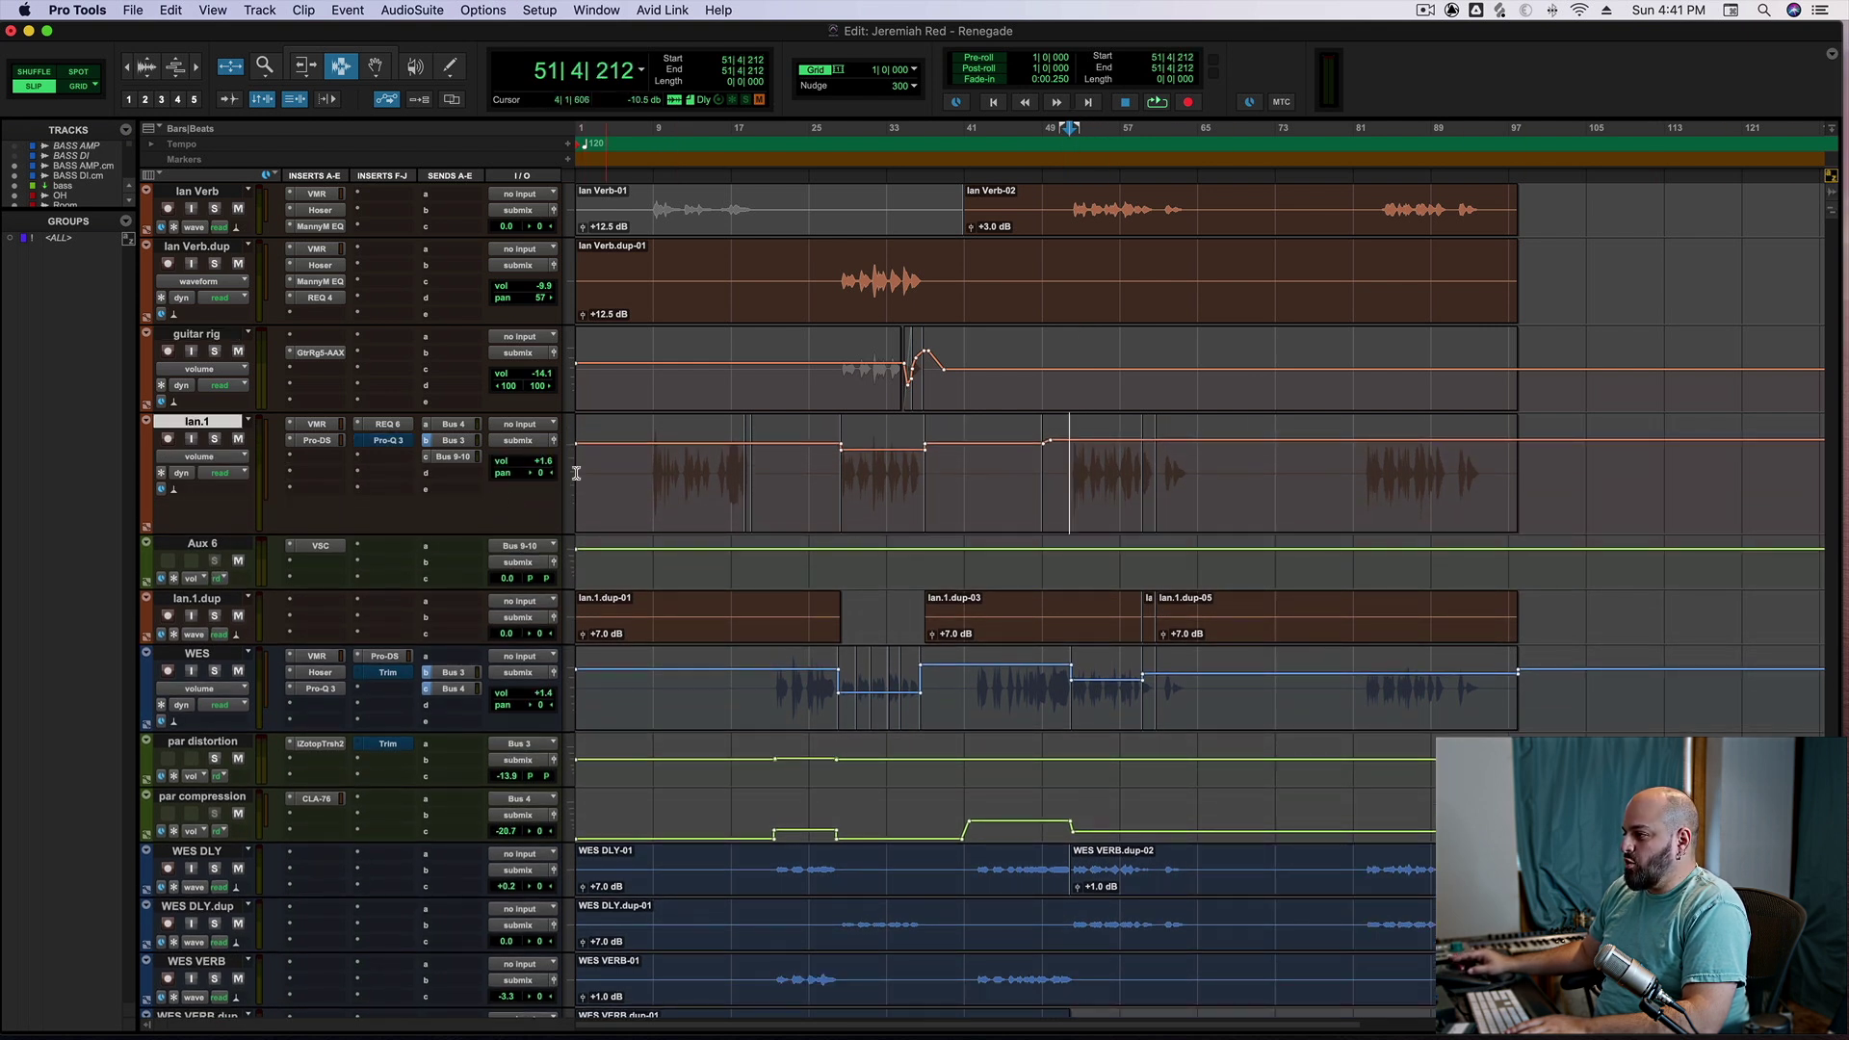
left_click(650, 474)
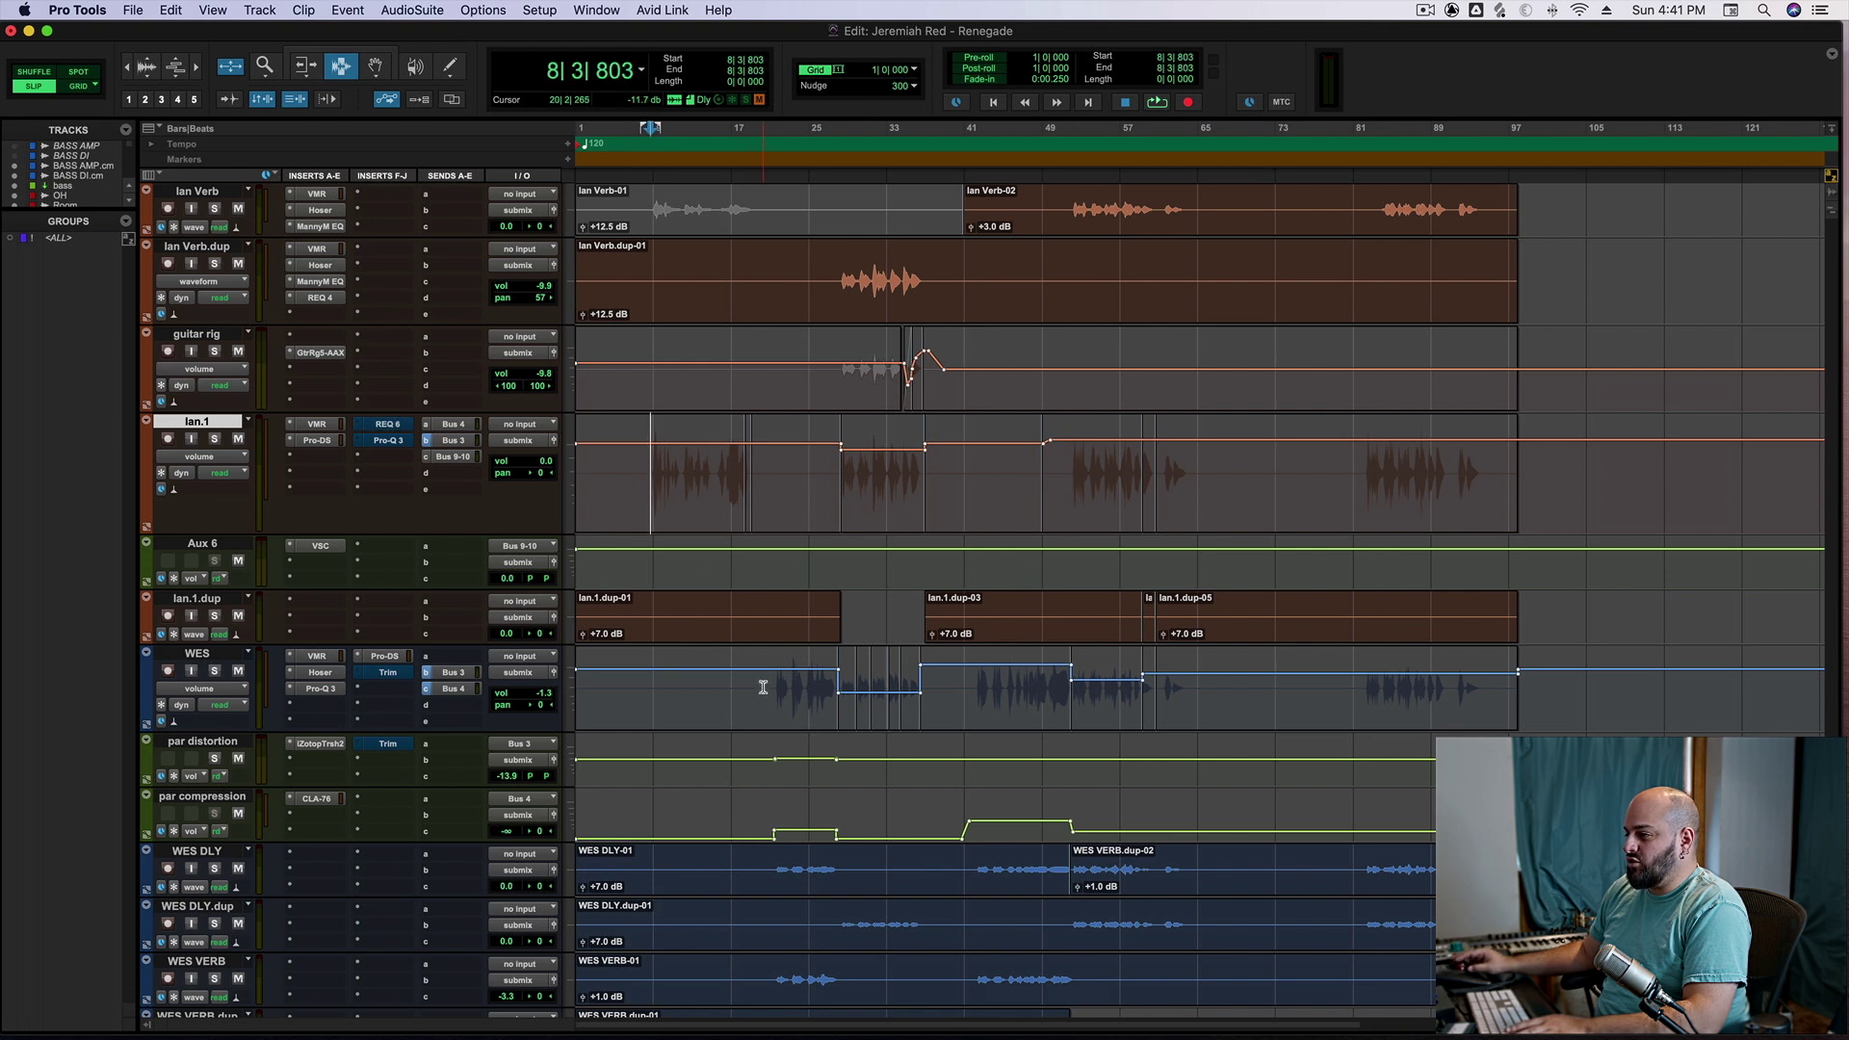
key("space")
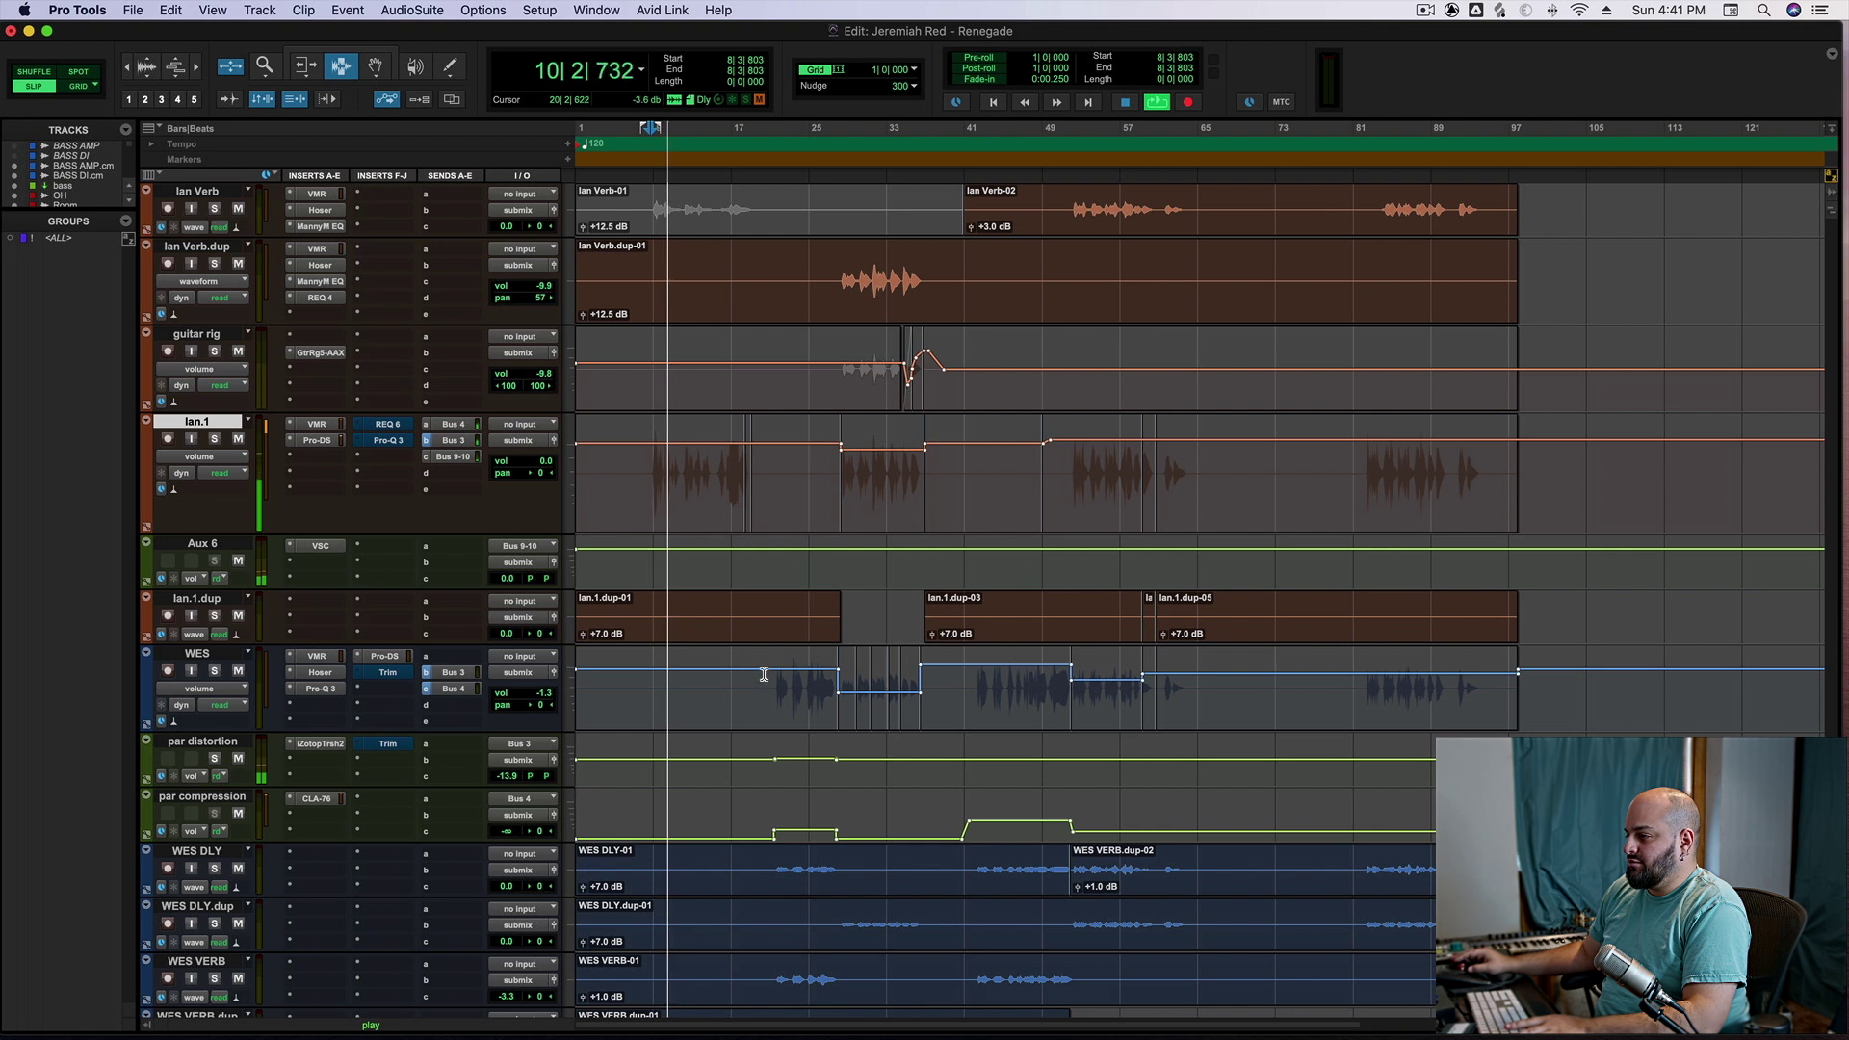
key("space")
Play the vocals from bar 52 and solo Ian.1 during playback
left_click(1072, 486)
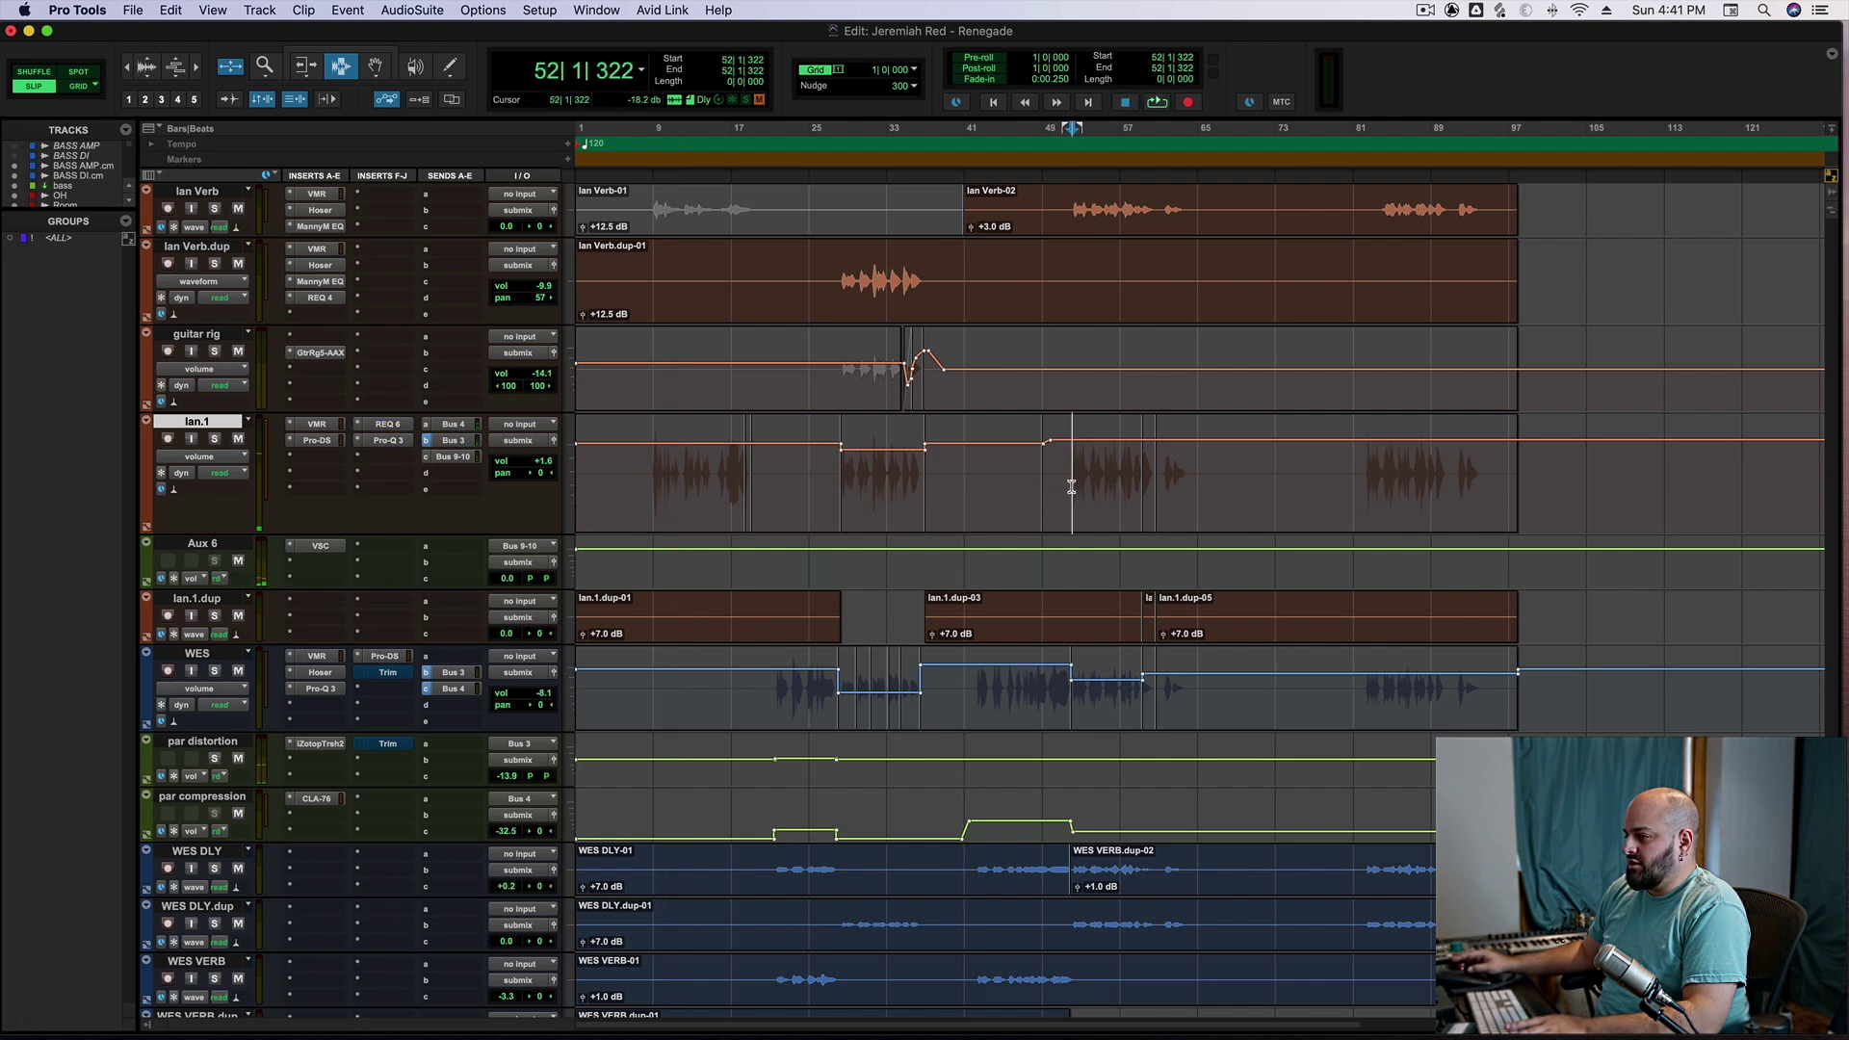
left_click(238, 559)
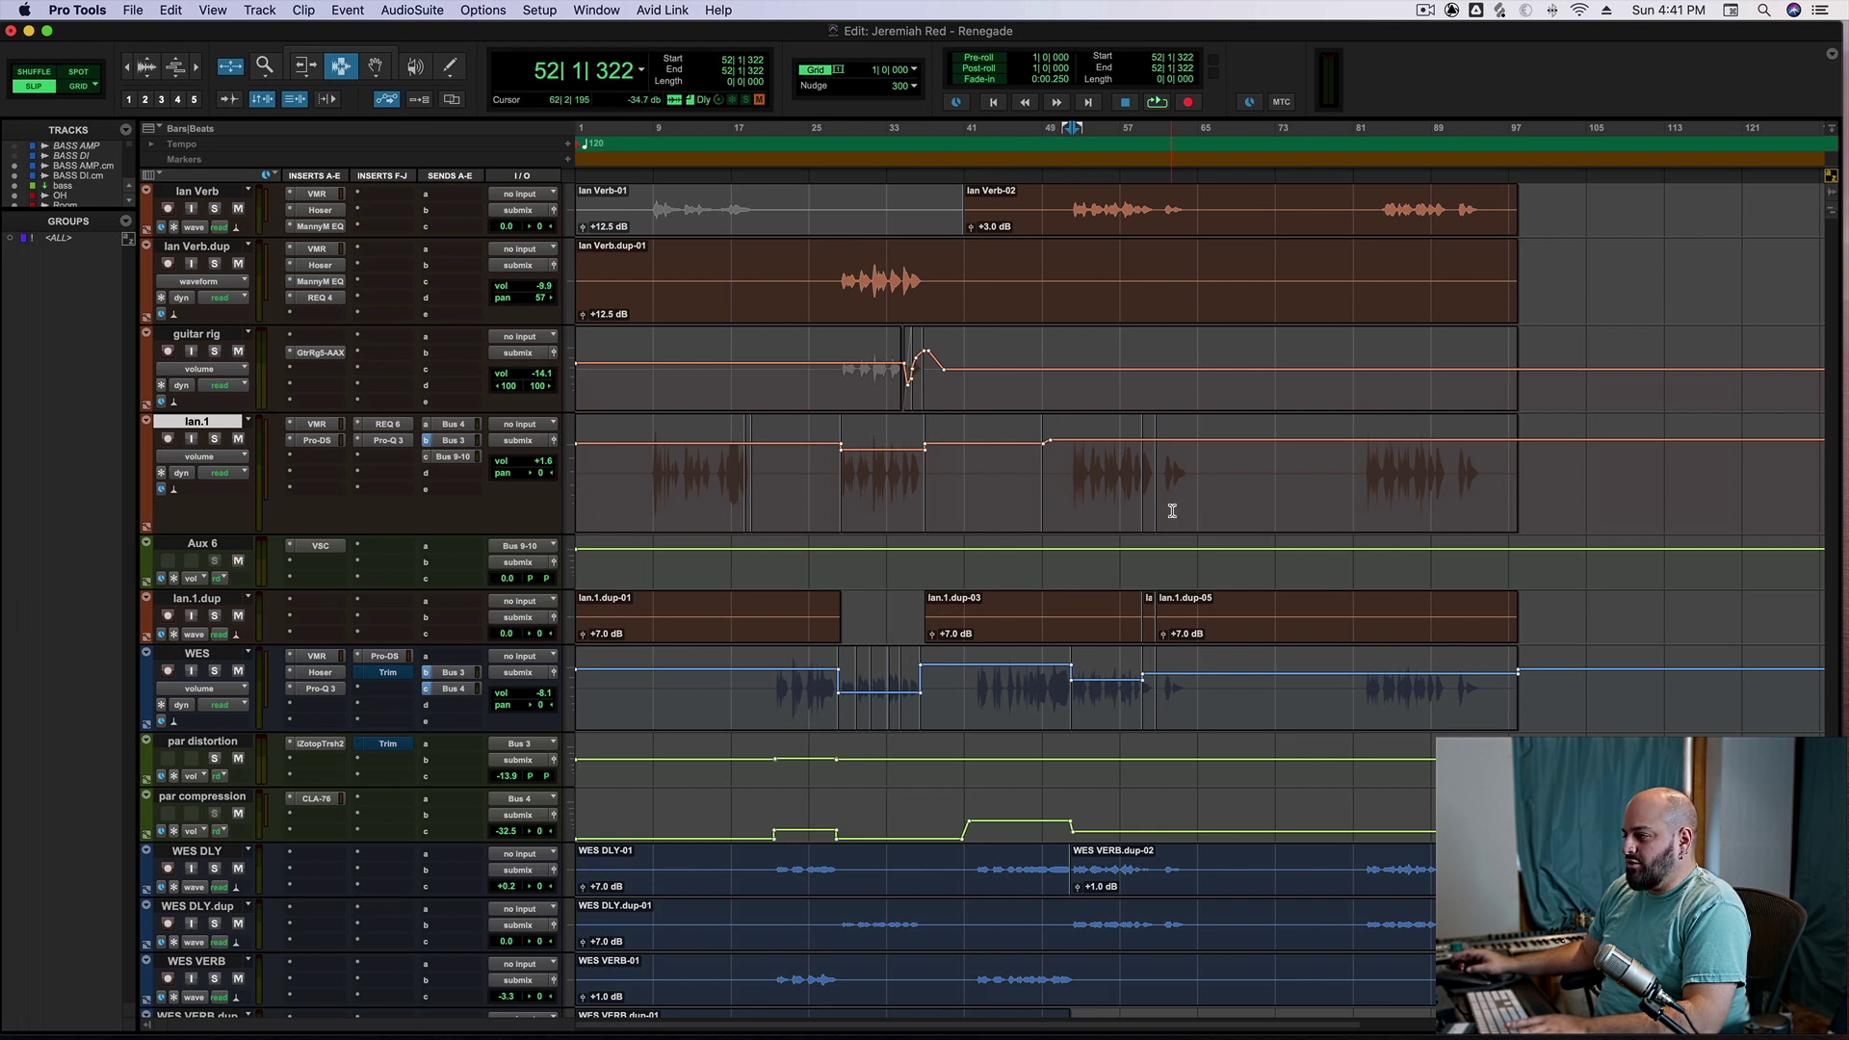
key("space")
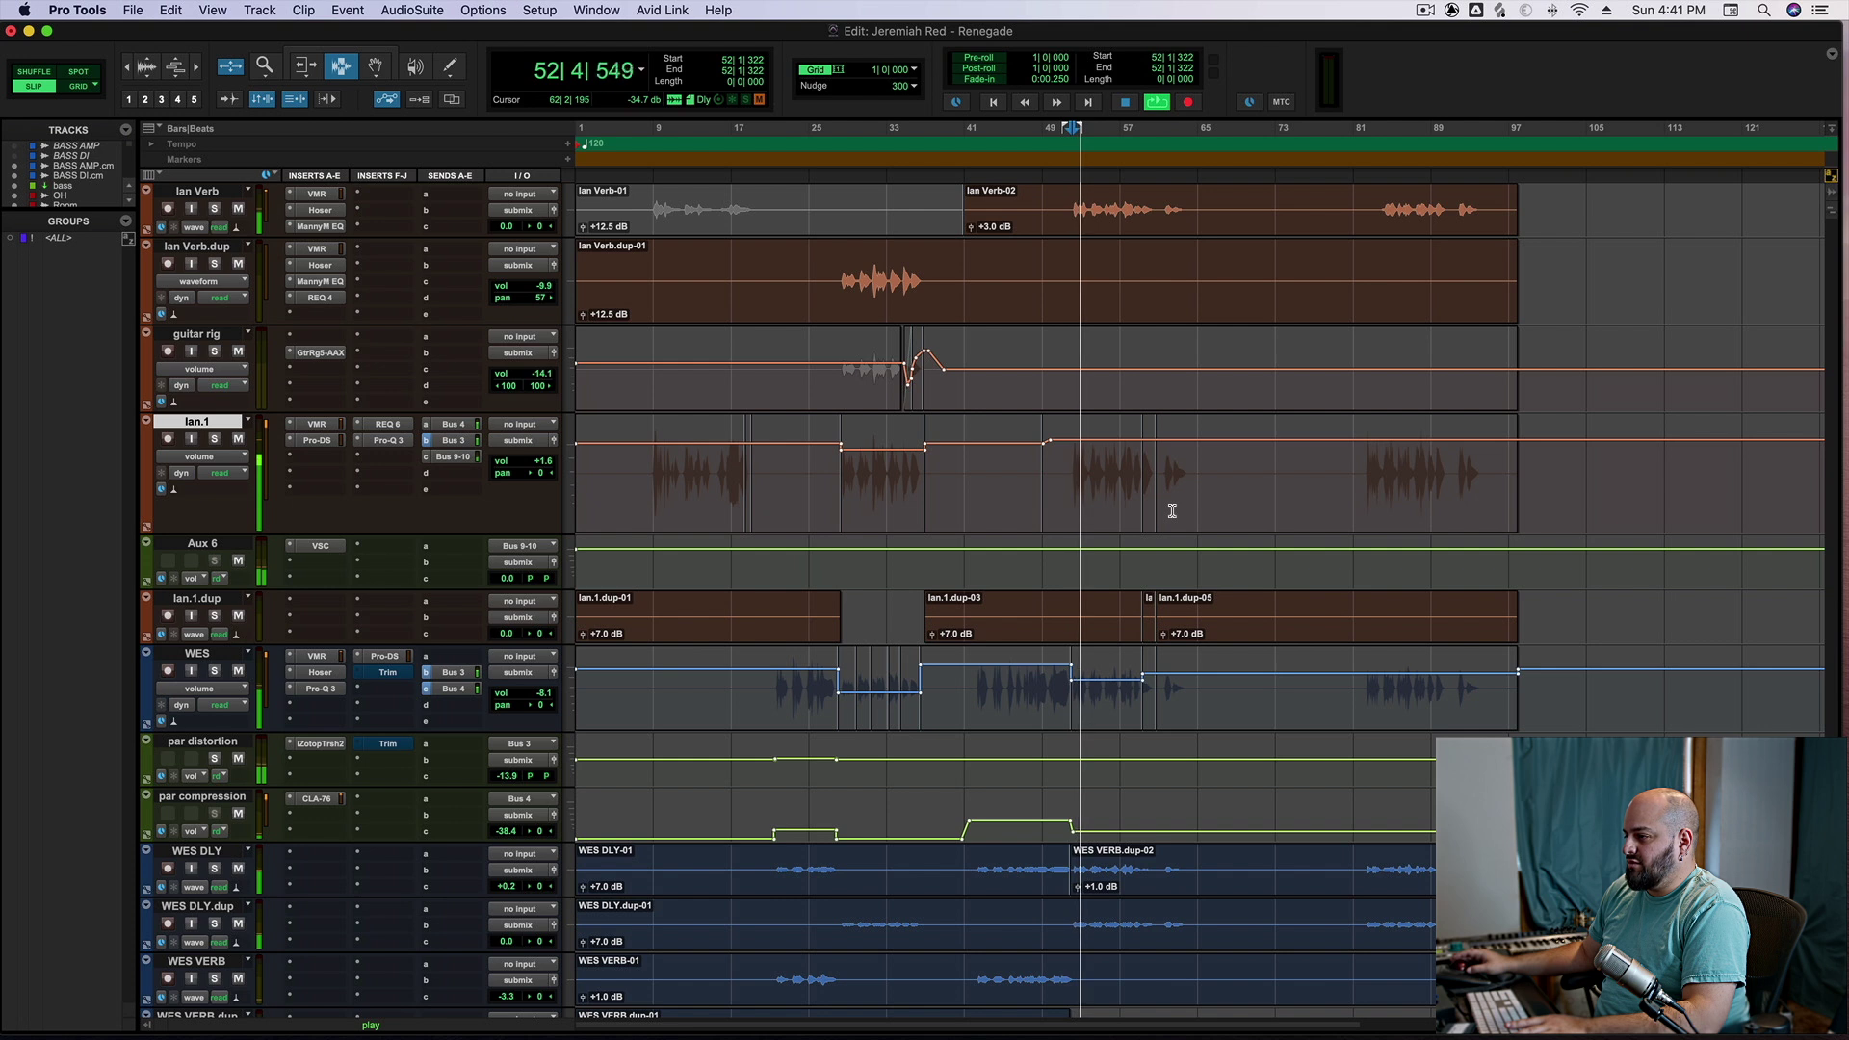
left_click(215, 439)
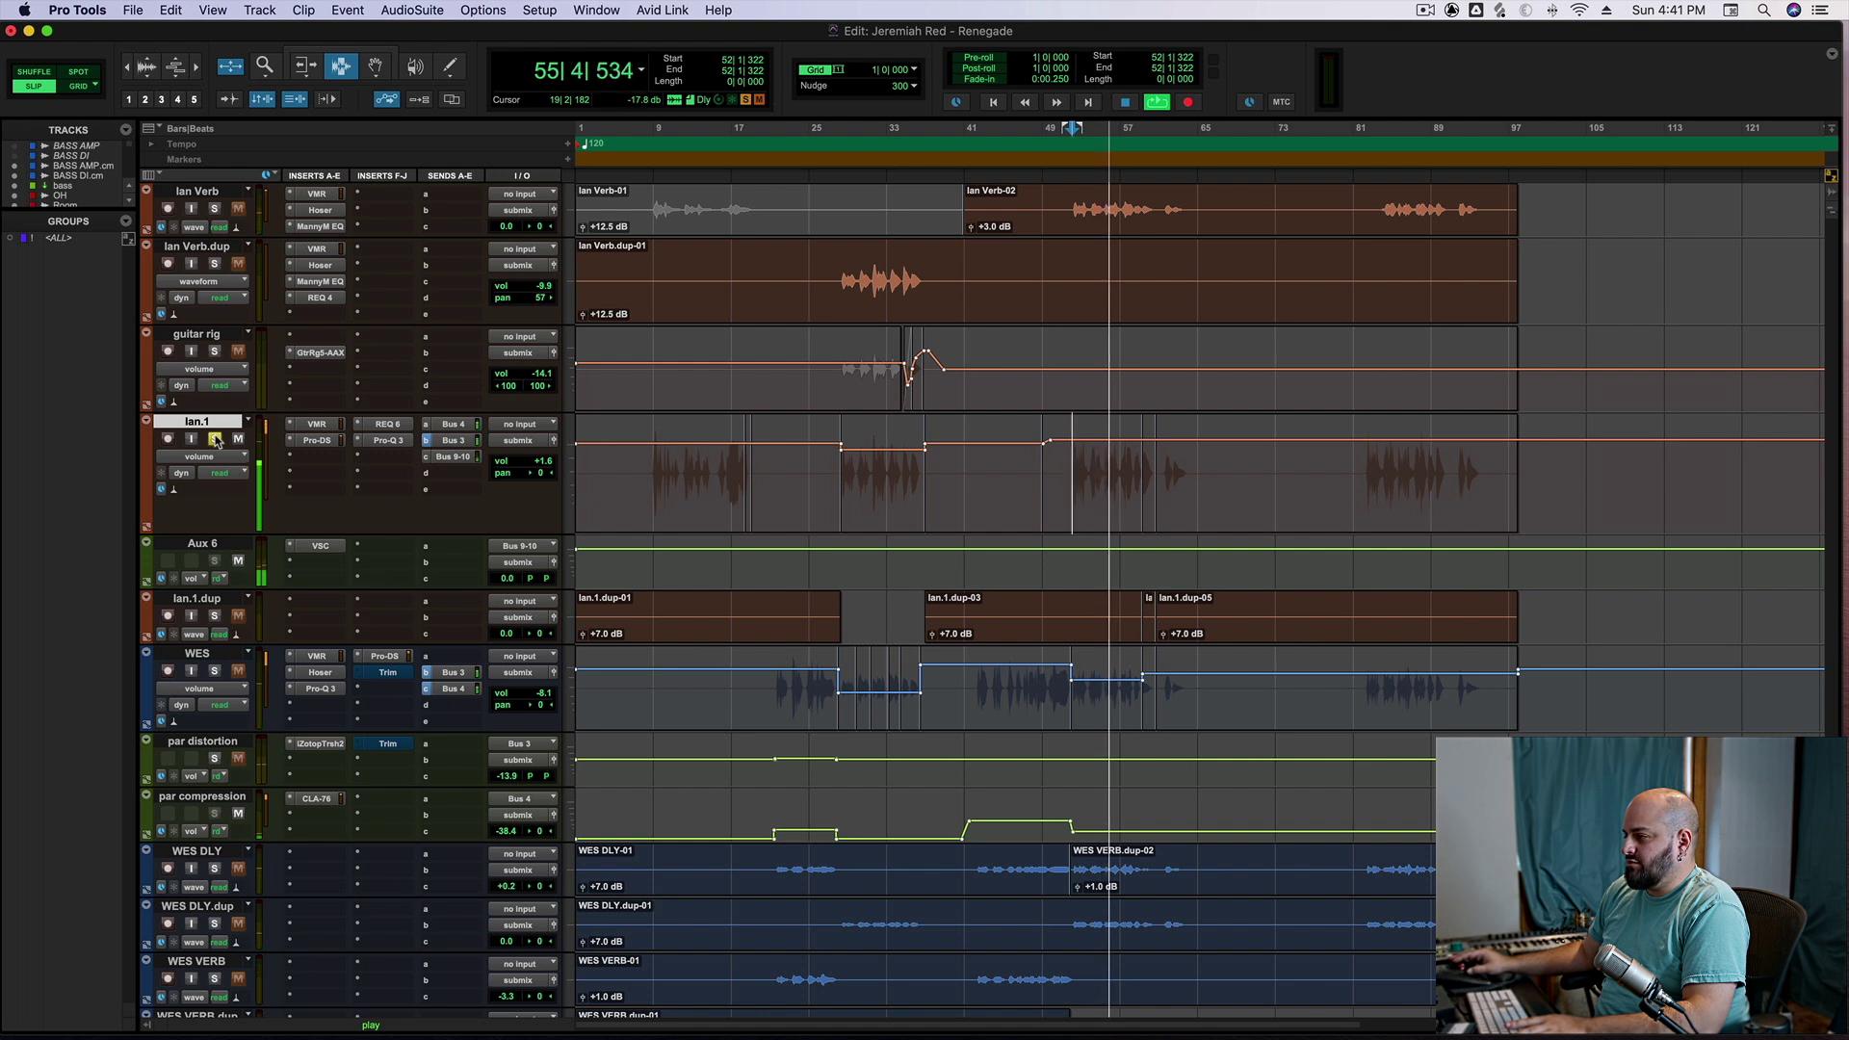
key("space")
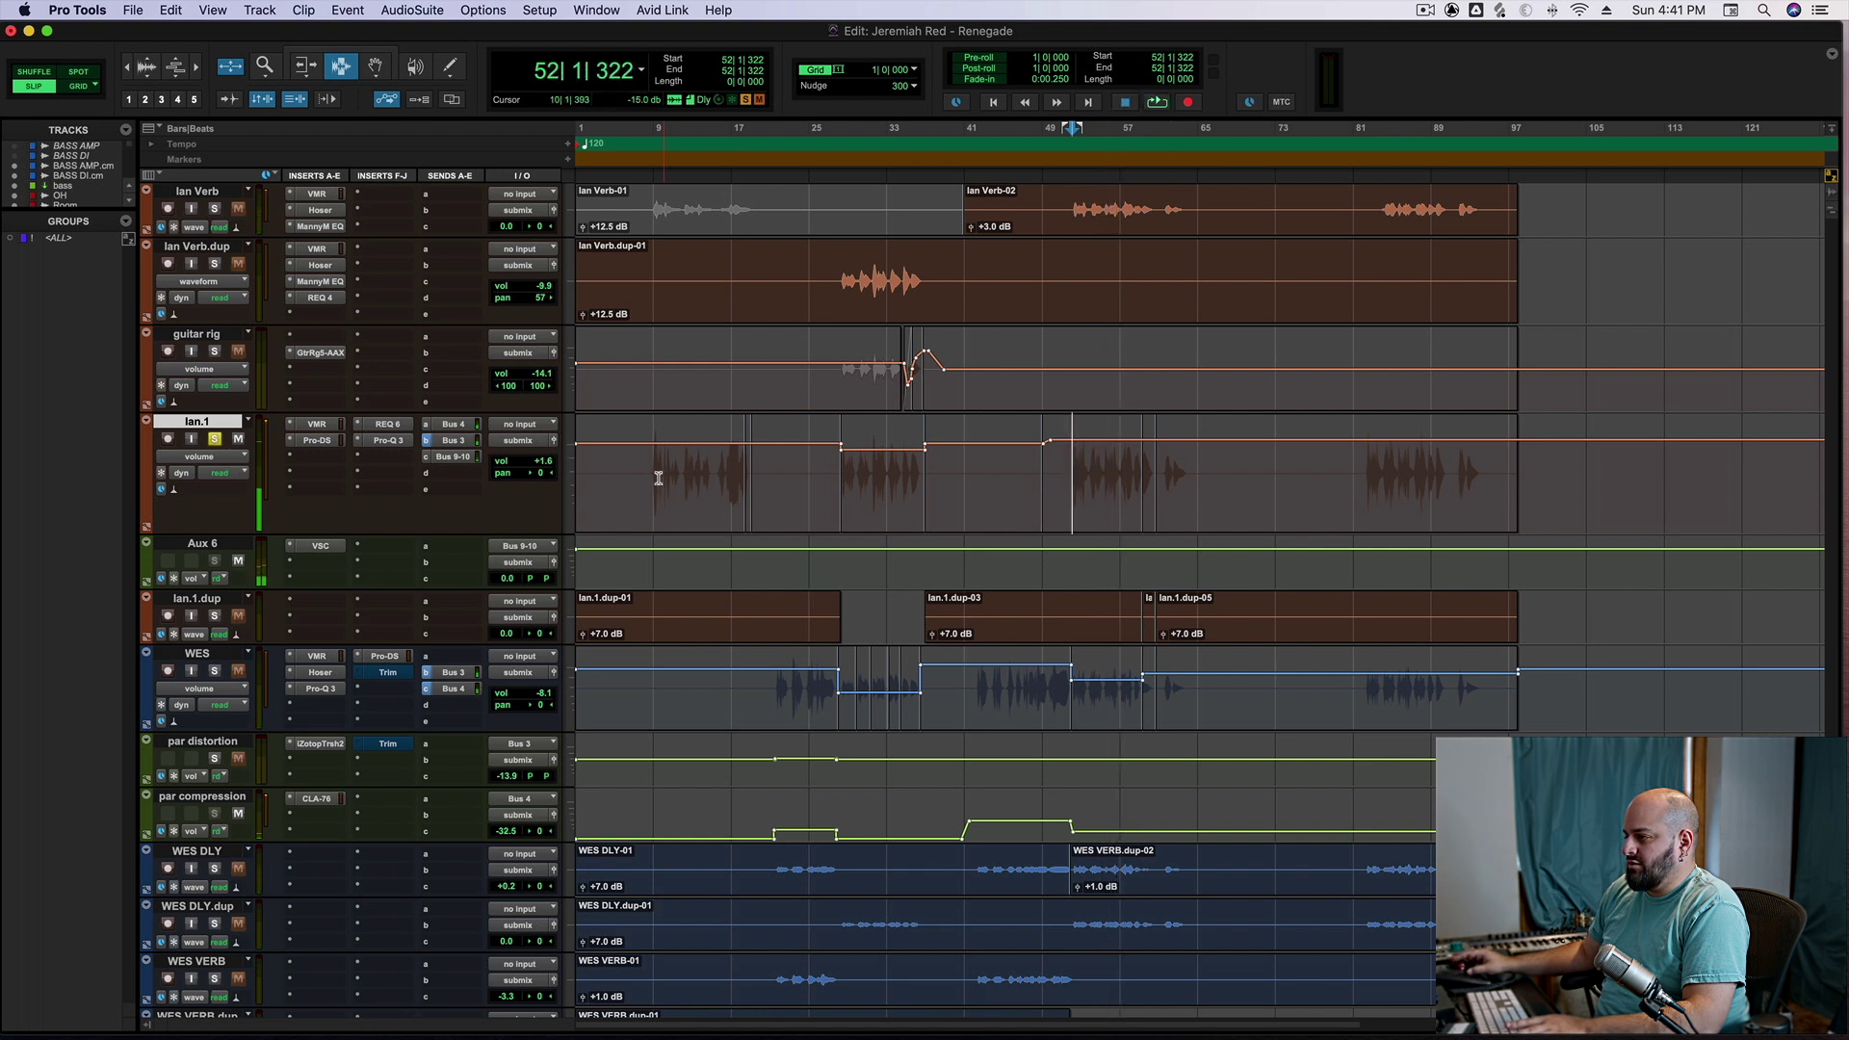
Compare the soloed Ian.1 vocal by playing it from bar 9 and from bar 52
left_click(659, 478)
key("space")
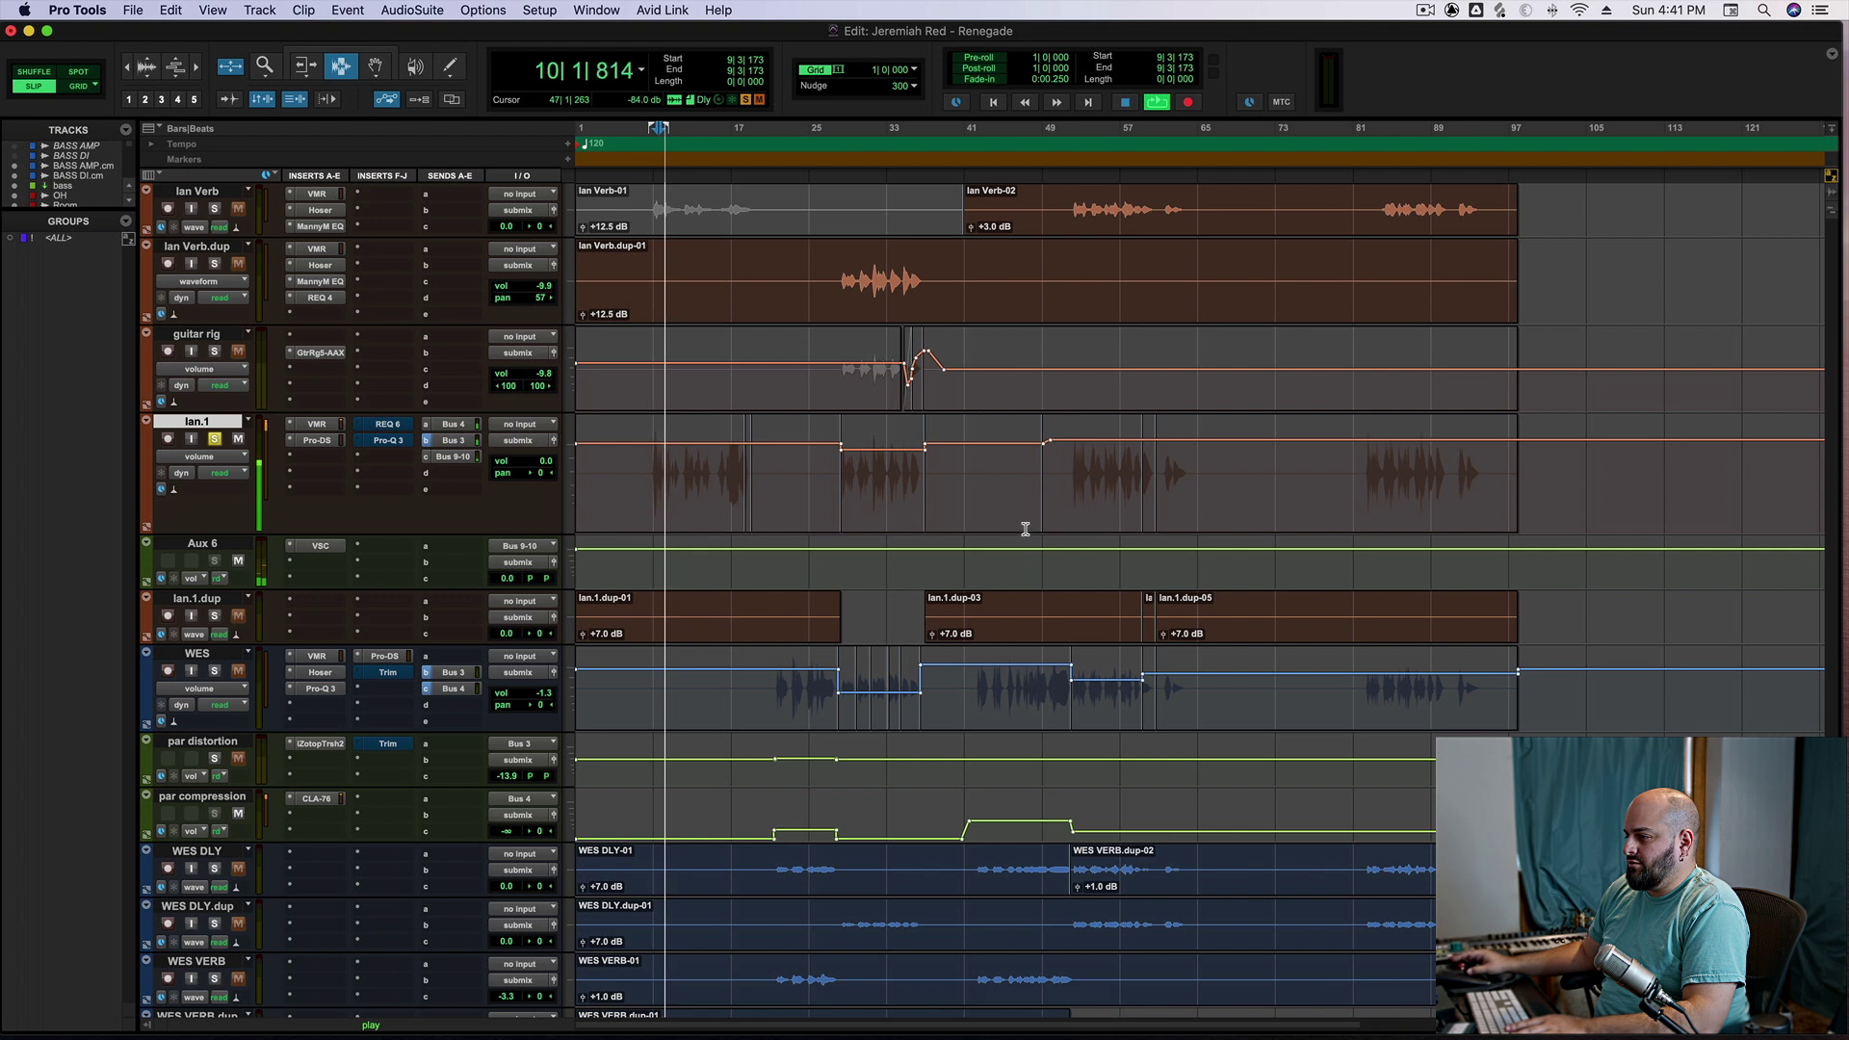
key("space")
left_click(1075, 486)
key("space")
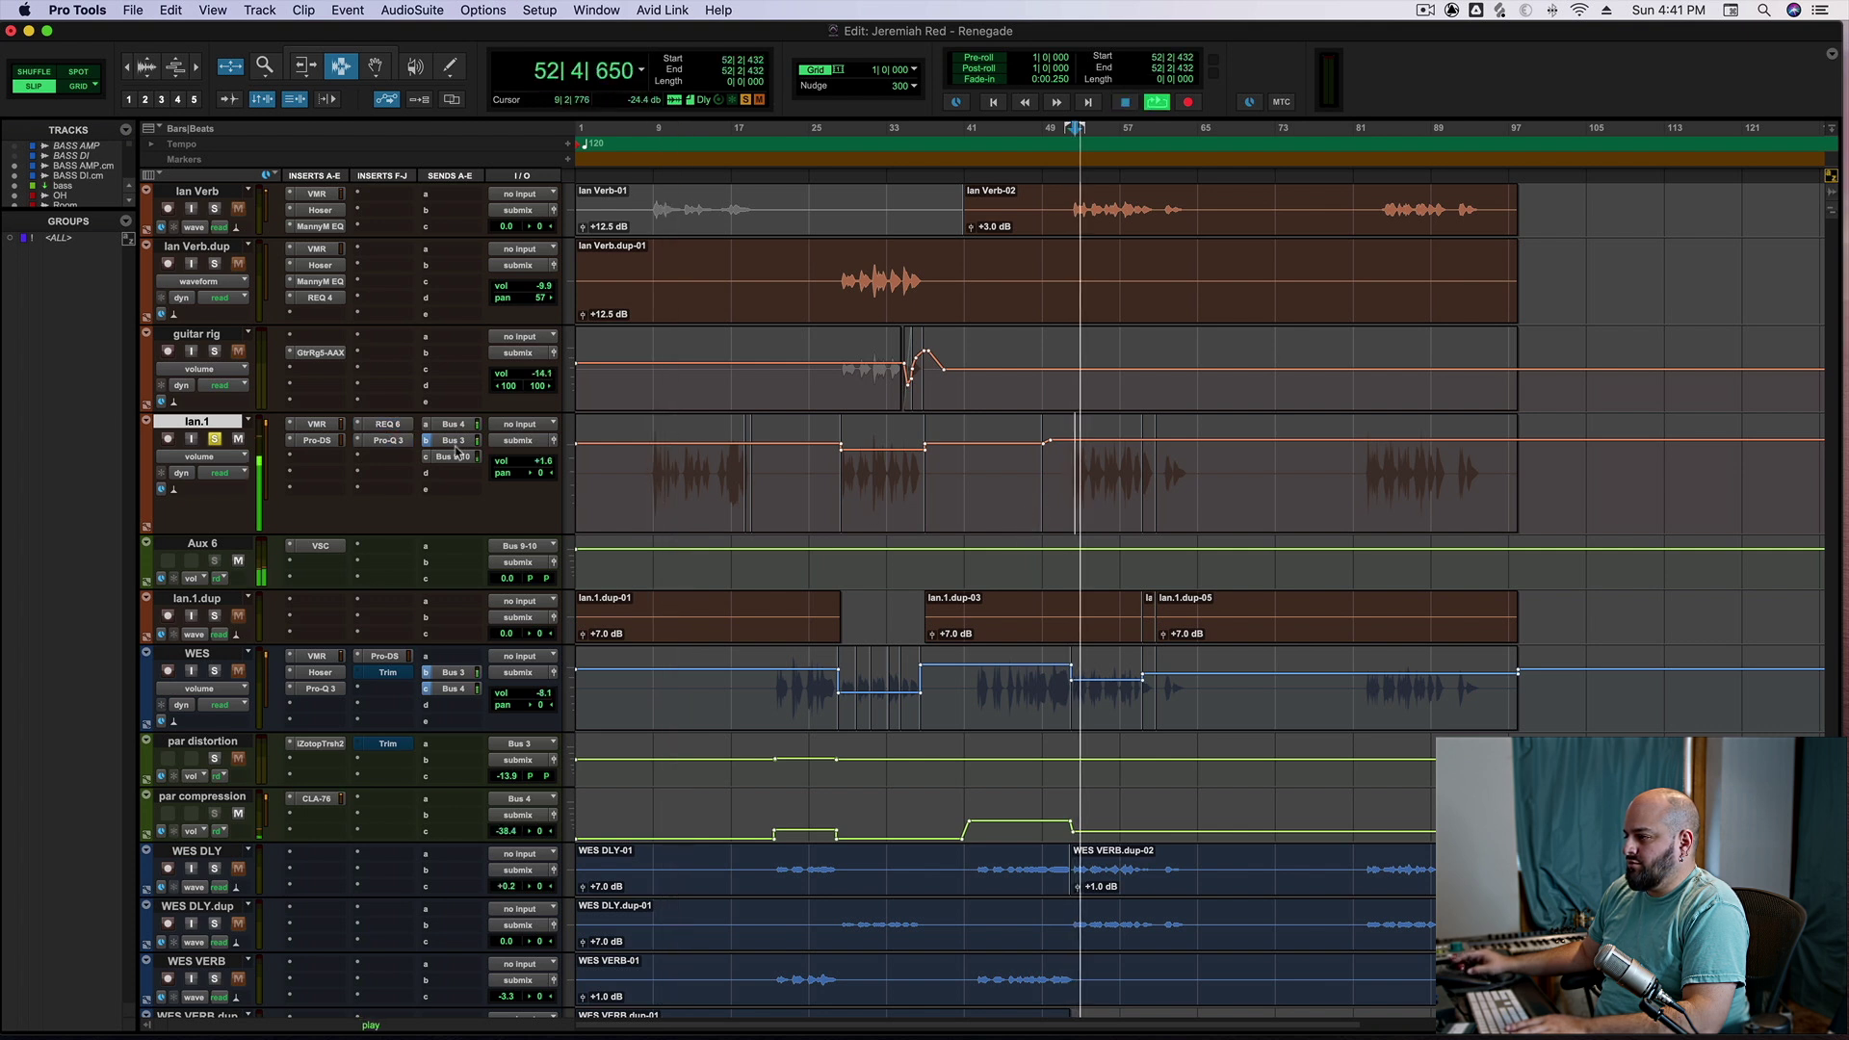
key("space")
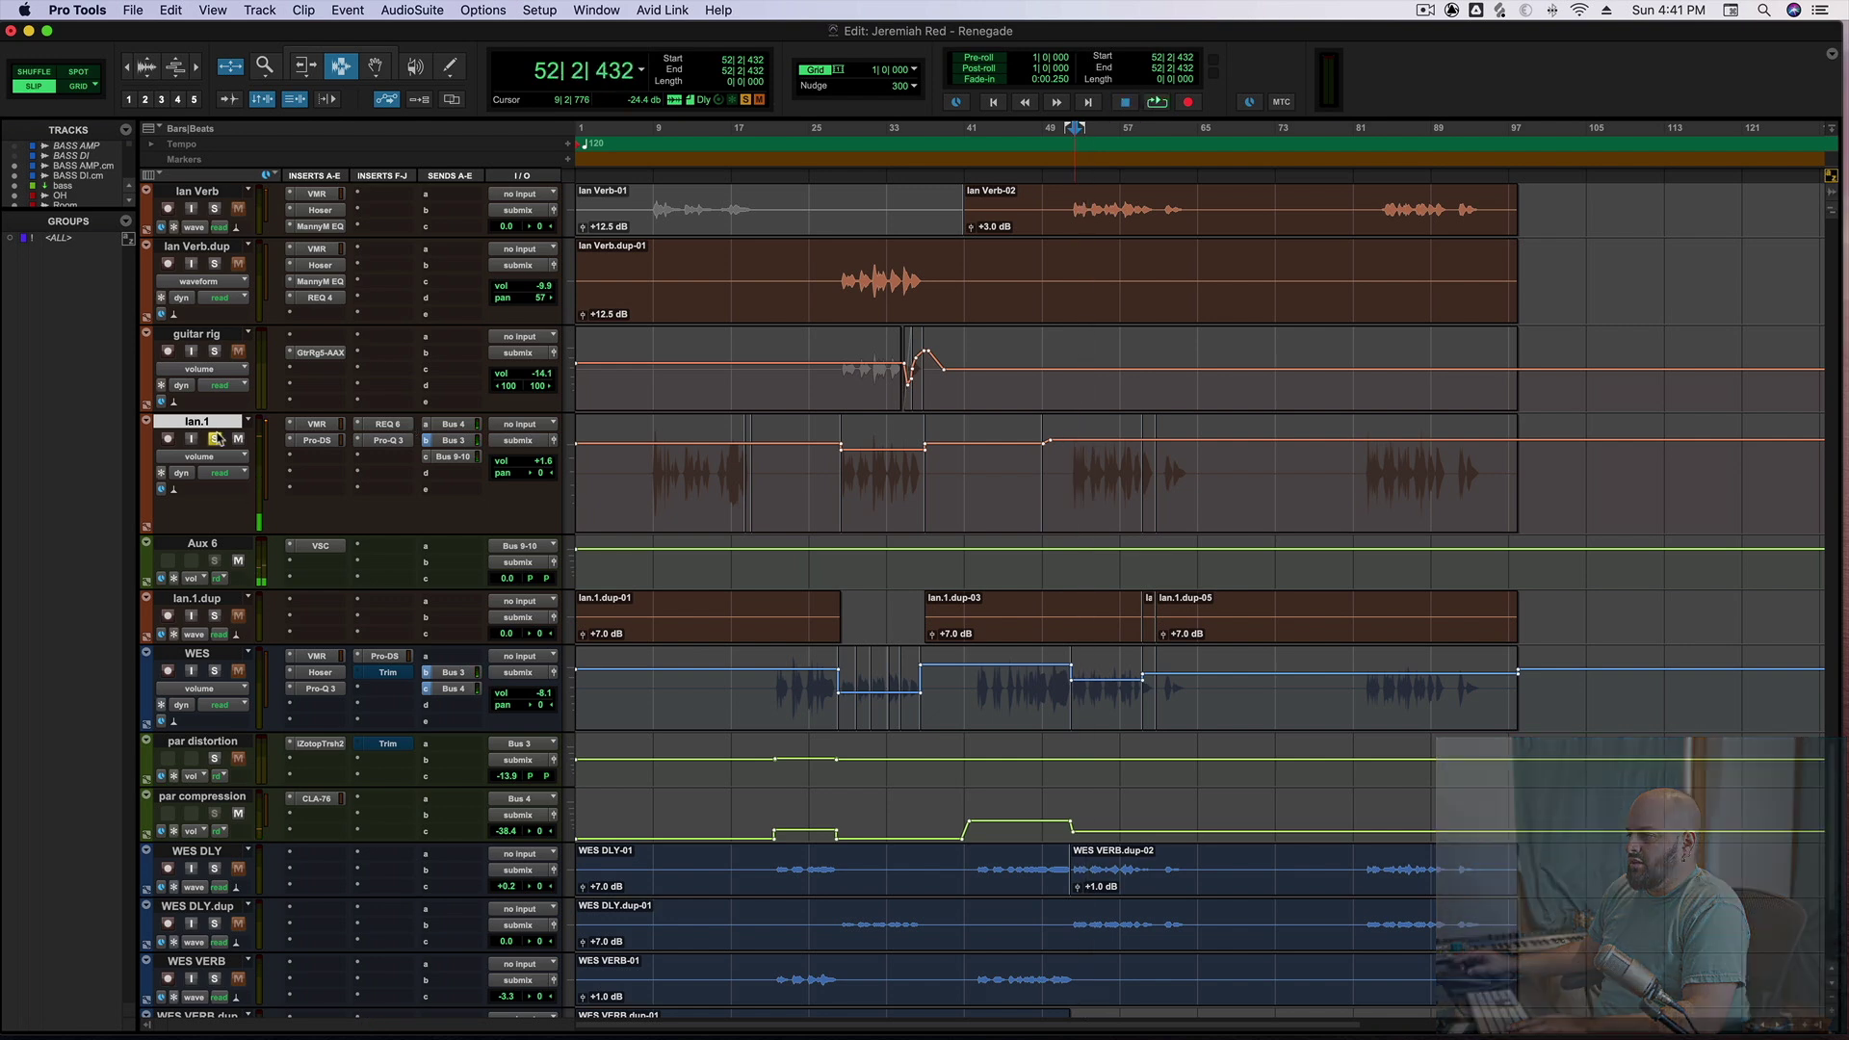